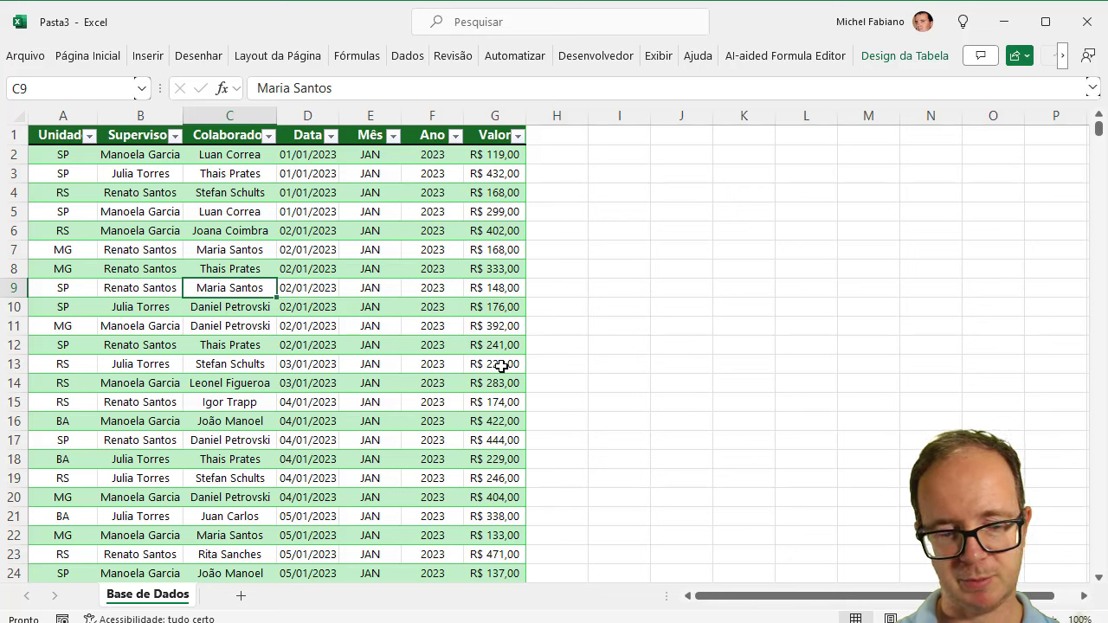
# Step: Create a pivot table on a new sheet from the whole sales data table
pyautogui.hotkey('ctrl', 'Home')
pyautogui.hotkey('ctrl', 'shift', 'End')
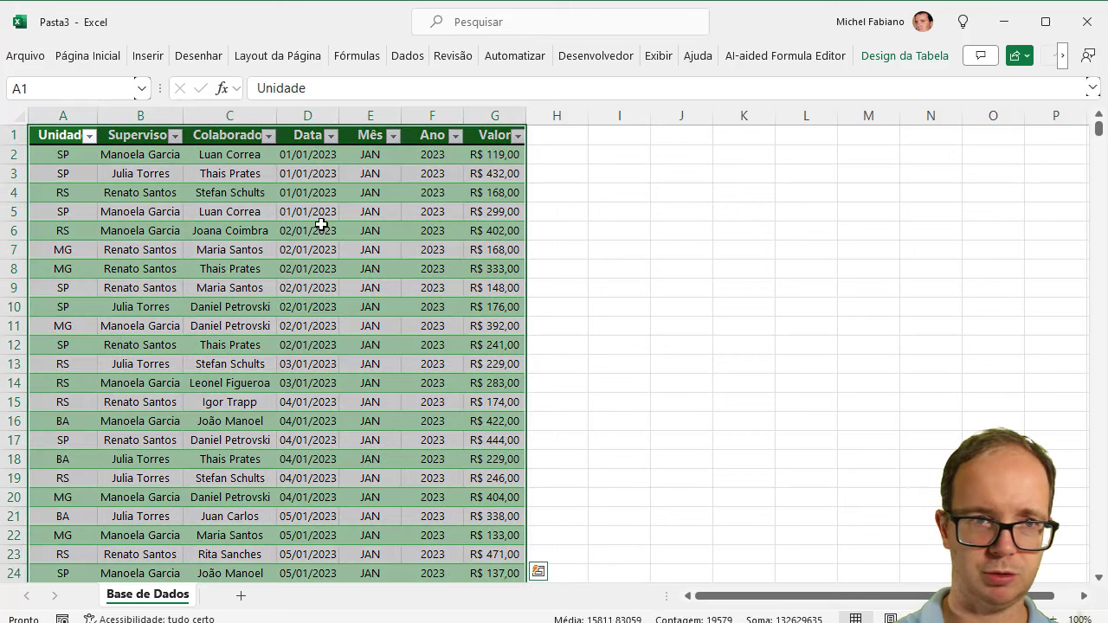
pyautogui.click(149, 57)
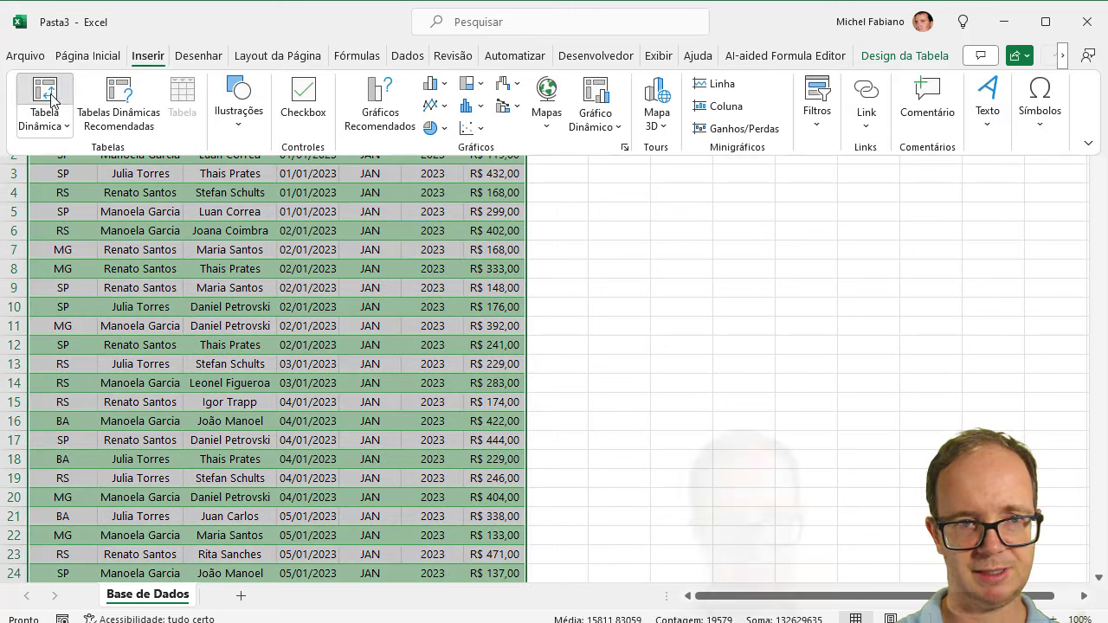
pyautogui.click(39, 99)
pyautogui.click(770, 287)
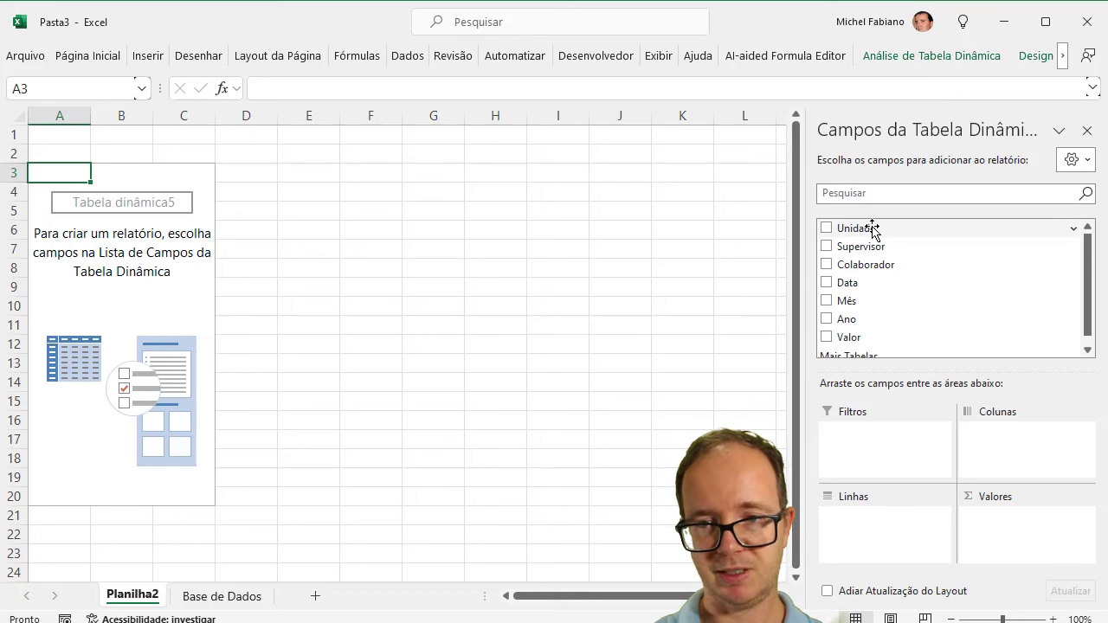
# Step: Make the pivot list each Supervisor as a row with the sum of Valor
pyautogui.moveTo(861, 248); pyautogui.dragTo(904, 517)
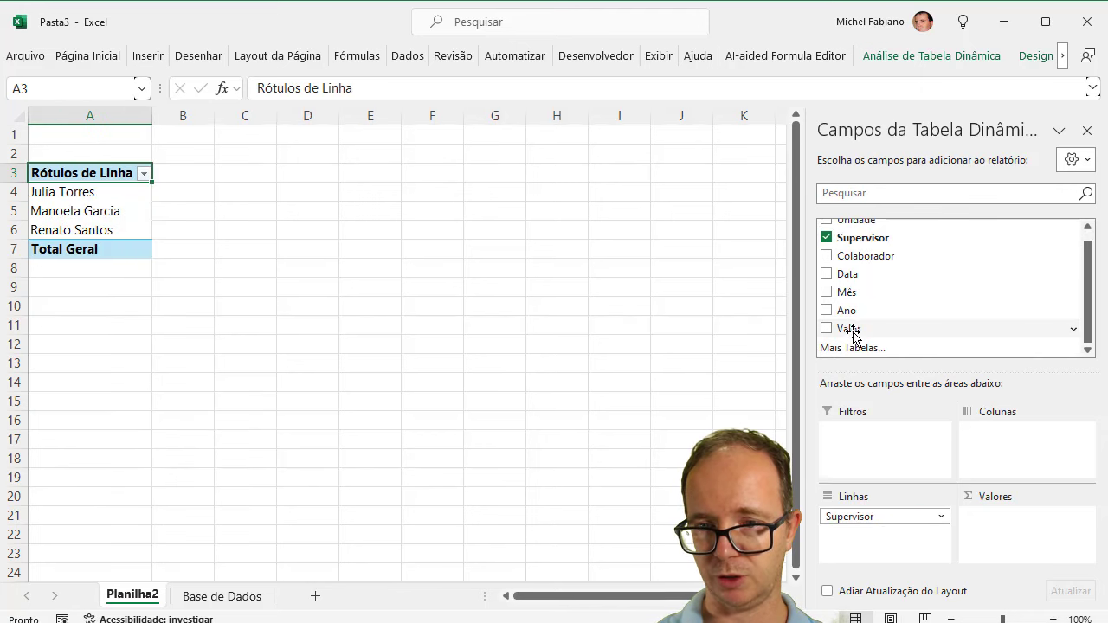
pyautogui.moveTo(855, 329); pyautogui.dragTo(989, 537)
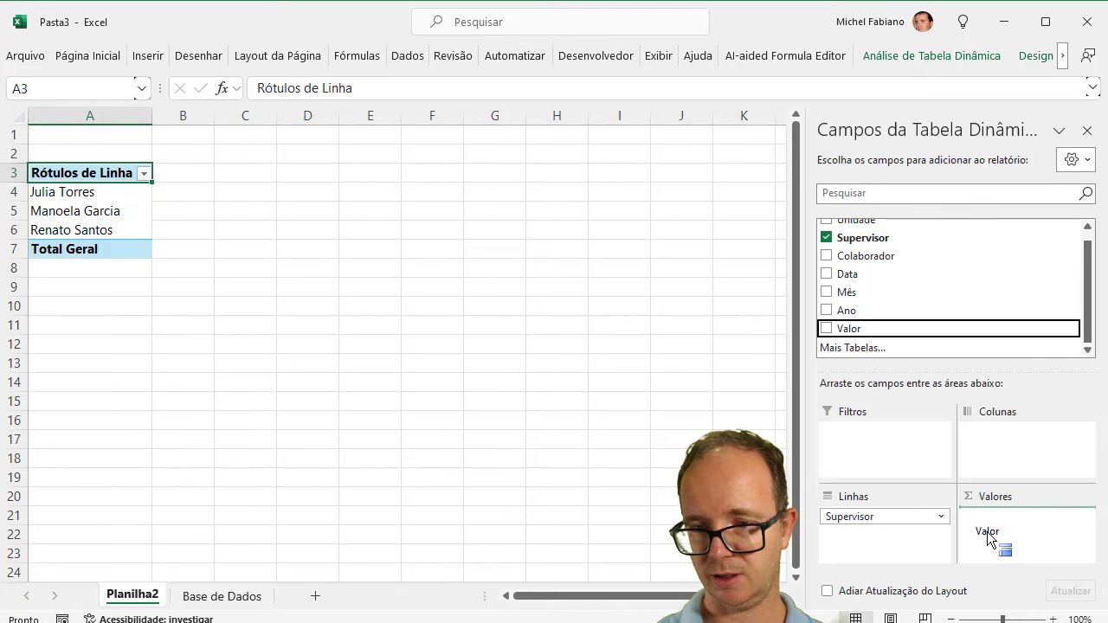
pyautogui.click(950, 66)
# Step: Insert a slicer on the Unidade field for the pivot table
pyautogui.click(559, 84)
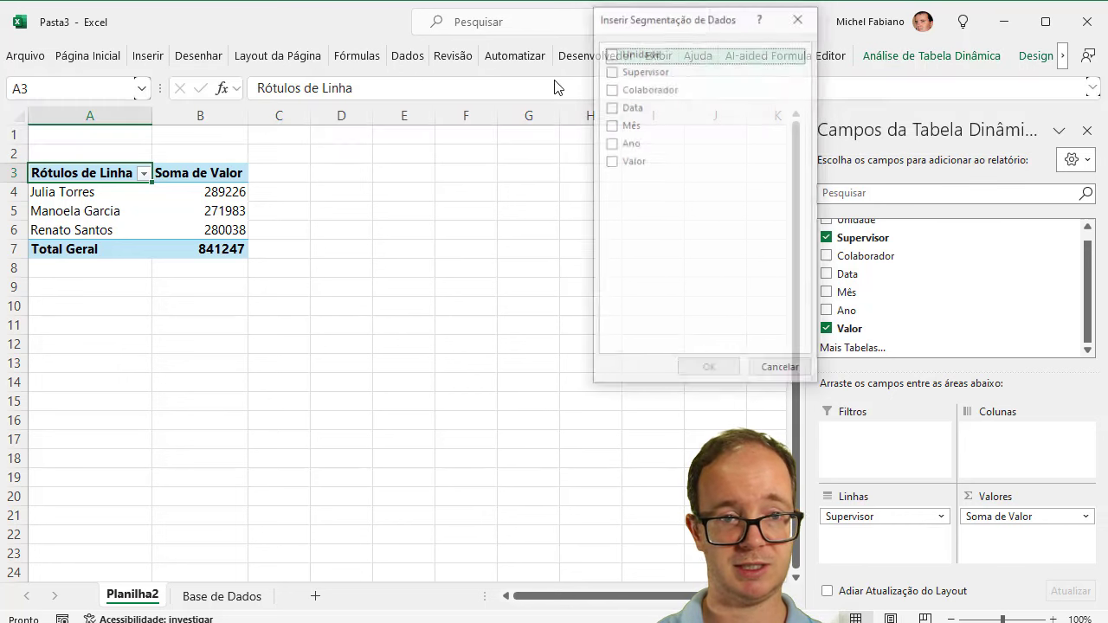
pyautogui.click(611, 54)
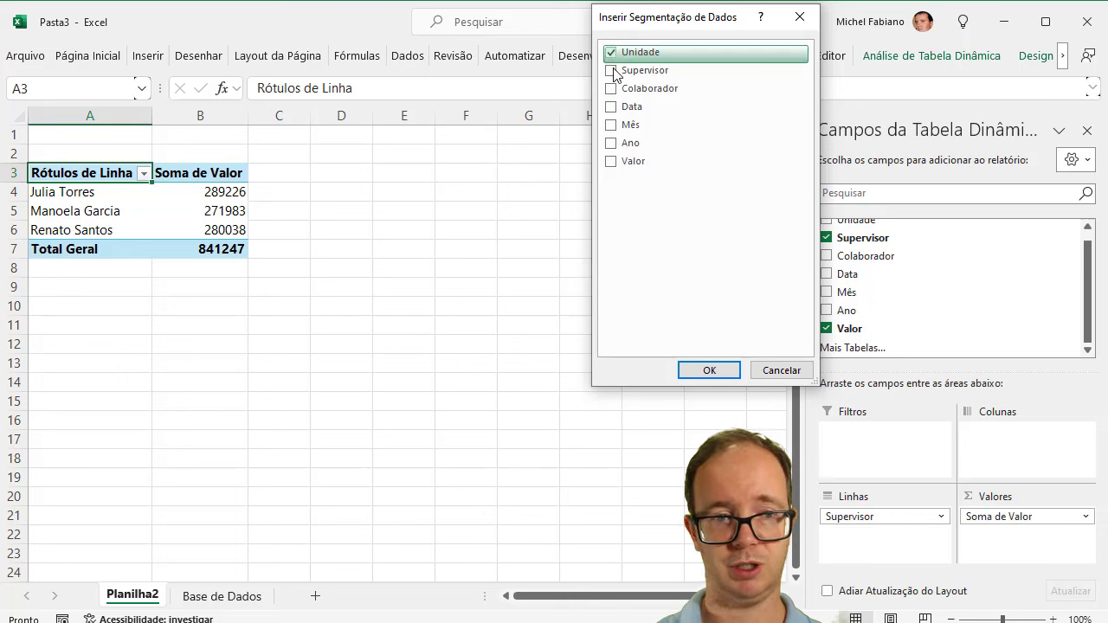
pyautogui.click(702, 369)
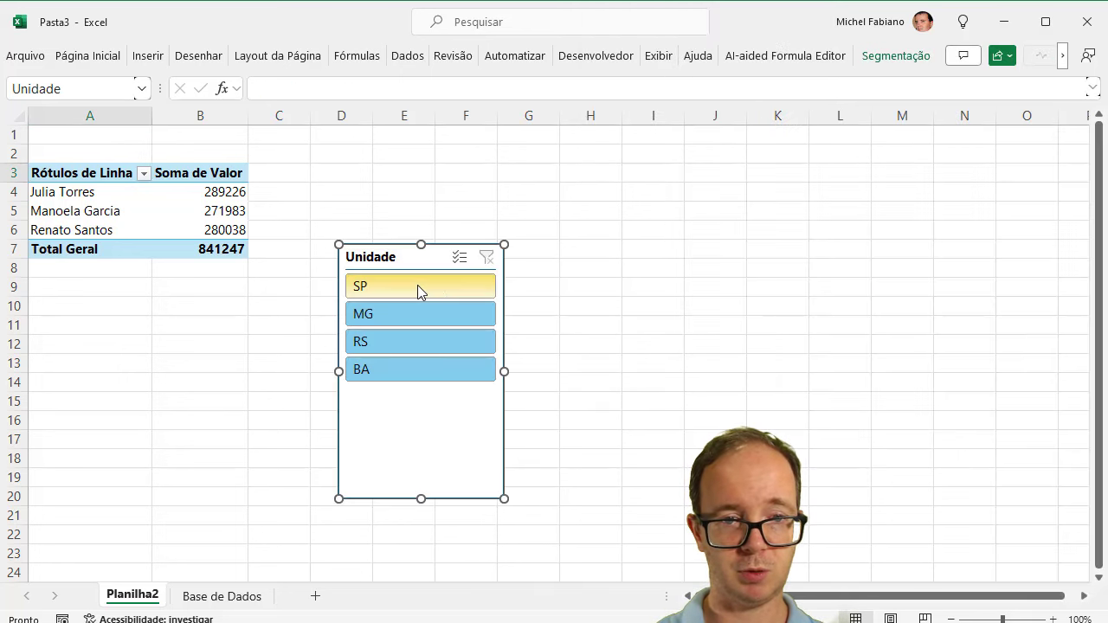
# Step: Try the SP, MG, RS and BA units, leave SP selected, and move the slicer below the table
pyautogui.click(417, 286)
pyautogui.click(419, 322)
pyautogui.click(415, 346)
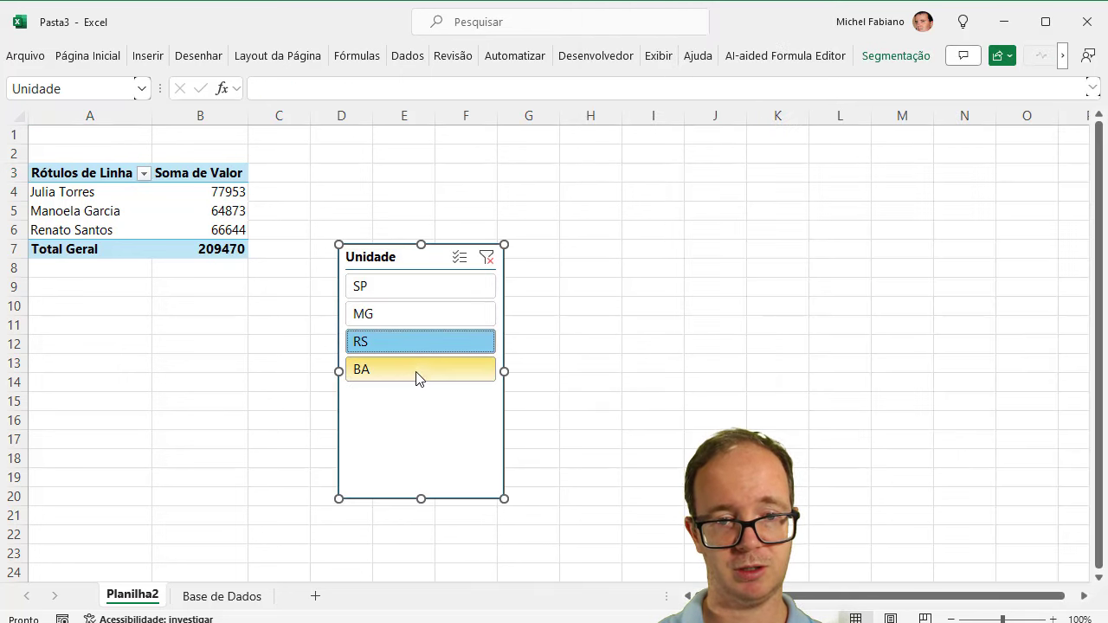
pyautogui.click(416, 371)
pyautogui.click(414, 343)
pyautogui.click(412, 321)
pyautogui.click(413, 295)
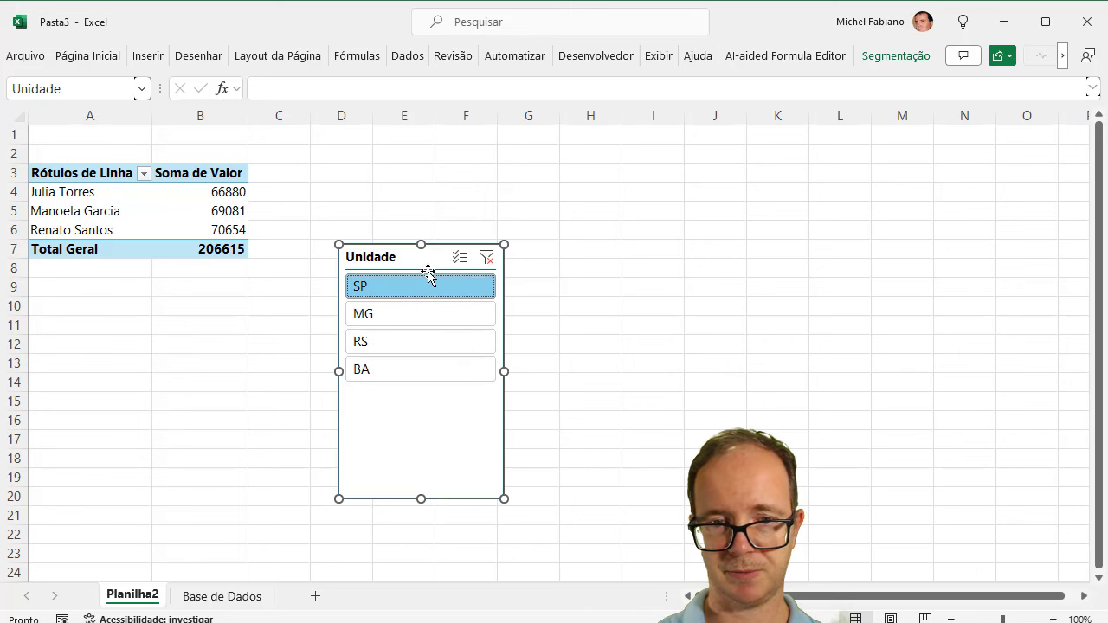
pyautogui.moveTo(402, 265)
pyautogui.mouseDown()
pyautogui.moveTo(168, 321)
pyautogui.moveTo(122, 307)
pyautogui.mouseUp()
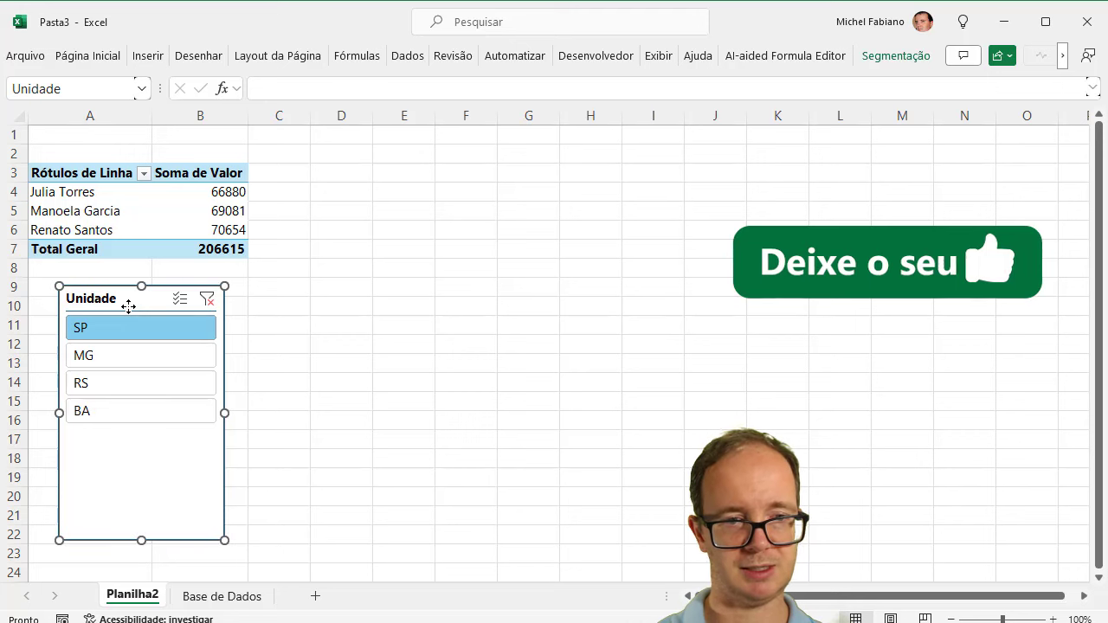
# Step: Copy the pivot table to D3 and change its rows from Supervisor to Colaborador
pyautogui.moveTo(106, 173); pyautogui.dragTo(185, 246)
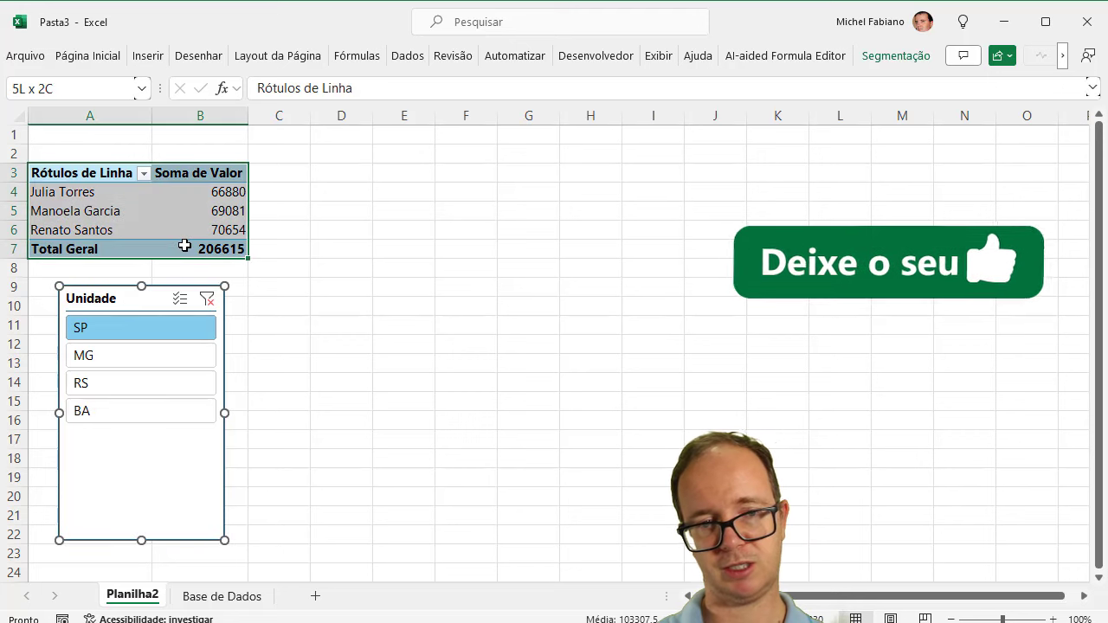
pyautogui.hotkey('ctrl', 'c')
pyautogui.click(338, 173)
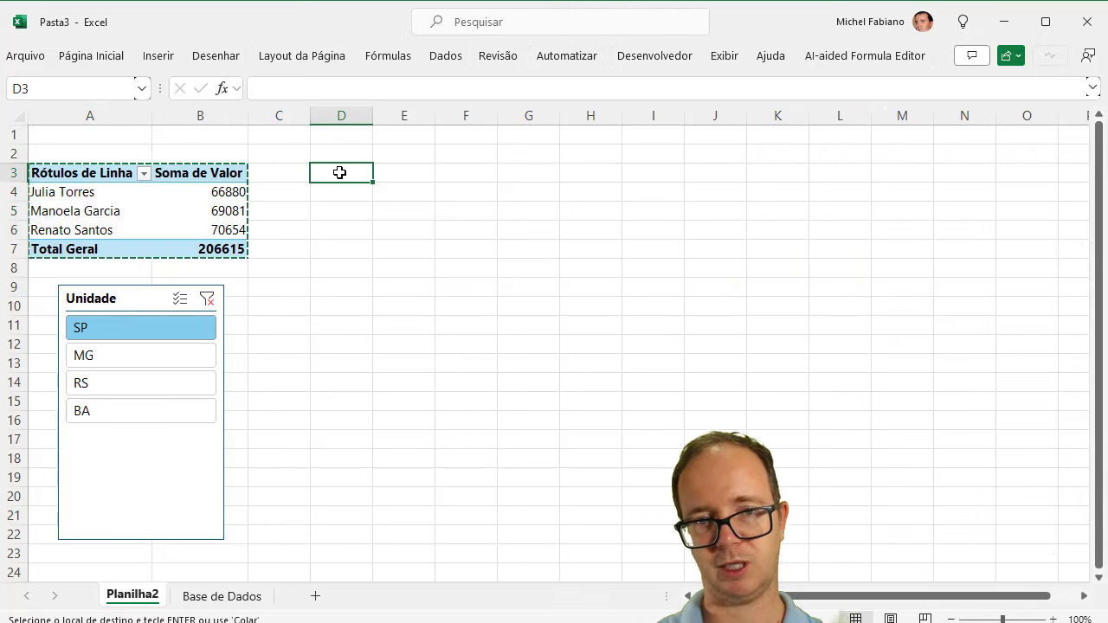
pyautogui.hotkey('ctrl', 'v')
pyautogui.press('Tab')
pyautogui.doubleClick(374, 116)
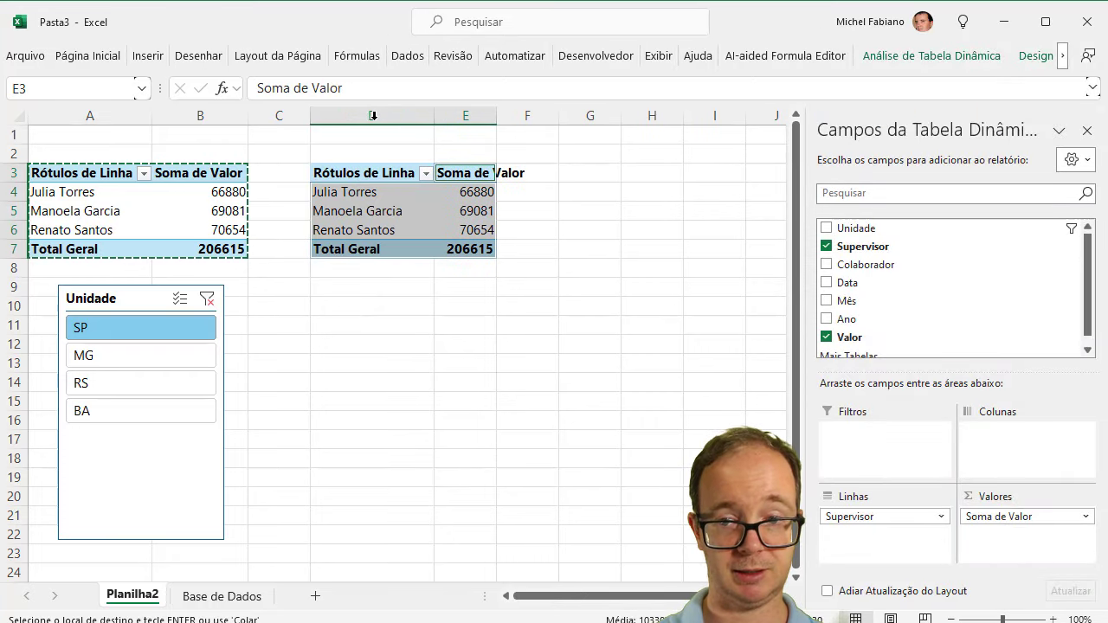
pyautogui.moveTo(853, 517); pyautogui.dragTo(952, 257)
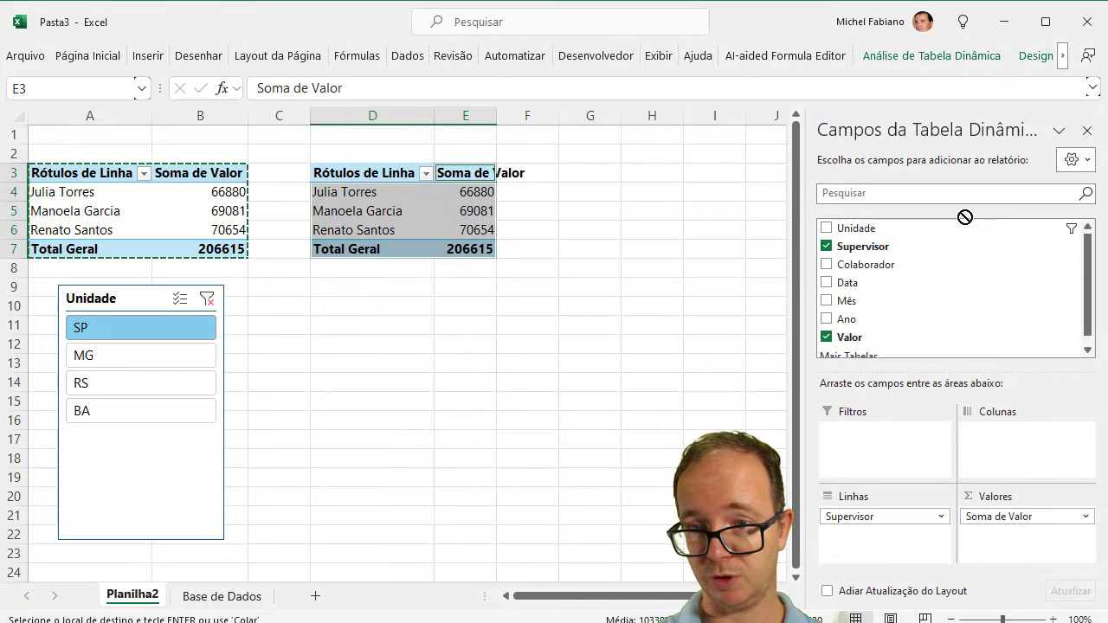
pyautogui.moveTo(876, 273); pyautogui.dragTo(888, 523)
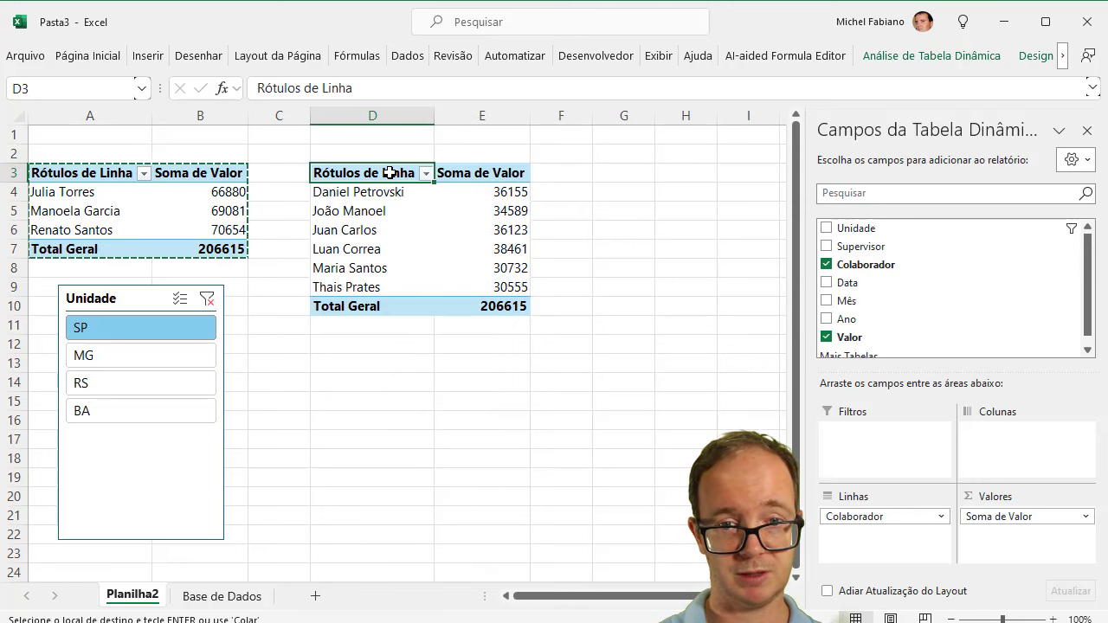
# Step: Copy the Colaborador pivot to G3 and change its rows to Mês
pyautogui.moveTo(389, 172); pyautogui.dragTo(457, 307)
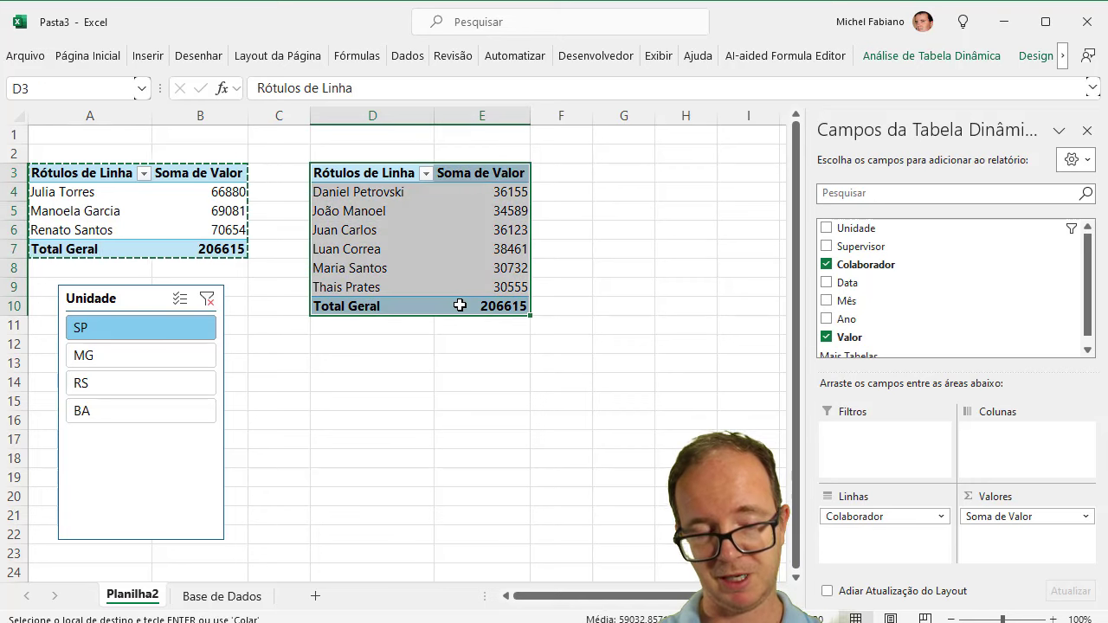
pyautogui.hotkey('ctrl', 'c')
pyautogui.click(642, 180)
pyautogui.hotkey('ctrl', 'v')
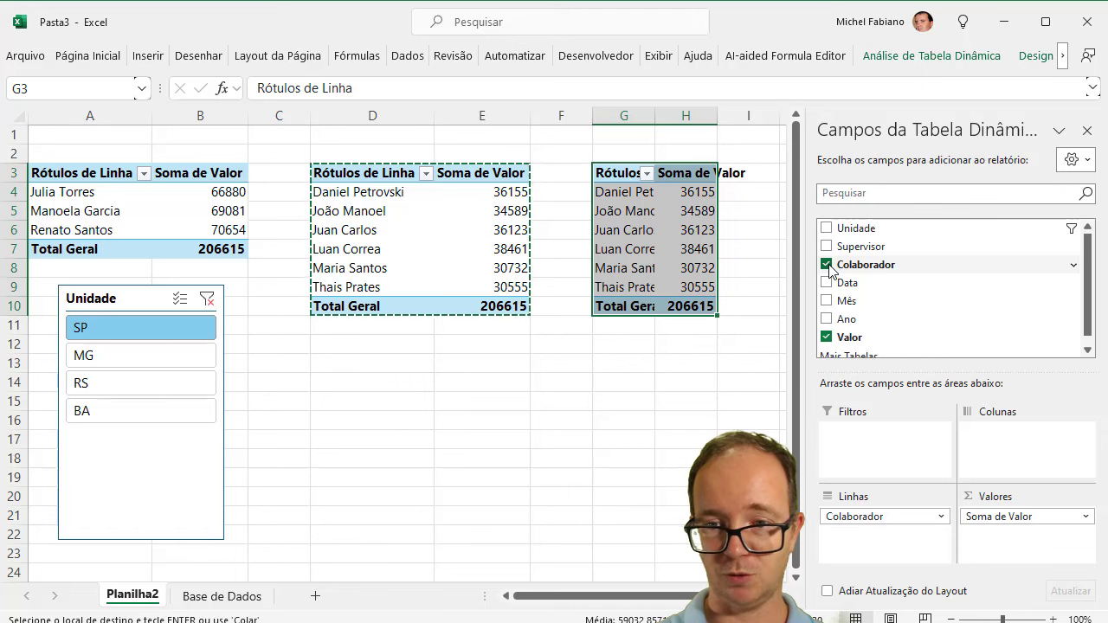
pyautogui.click(827, 264)
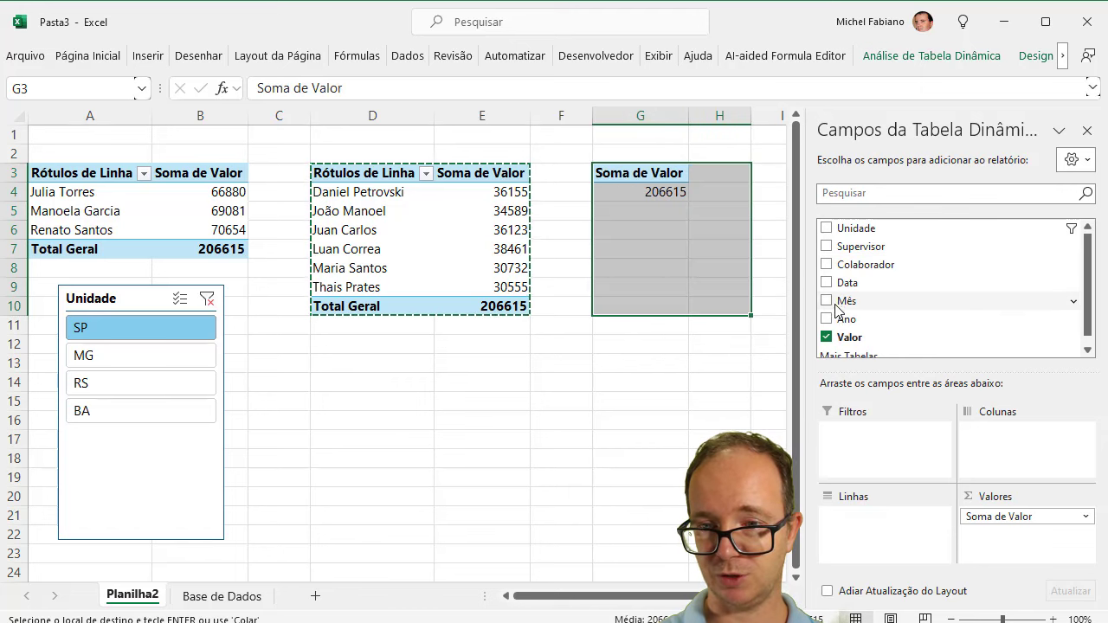
pyautogui.click(827, 301)
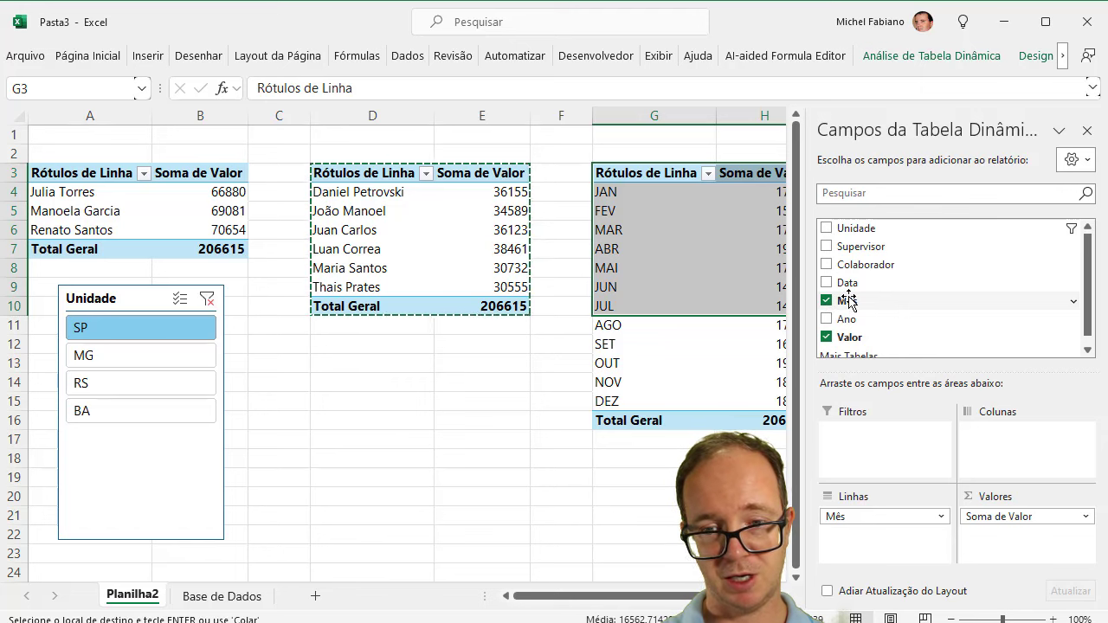
pyautogui.moveTo(672, 596)
pyautogui.mouseDown()
pyautogui.moveTo(703, 596)
pyautogui.moveTo(683, 599)
pyautogui.mouseUp()
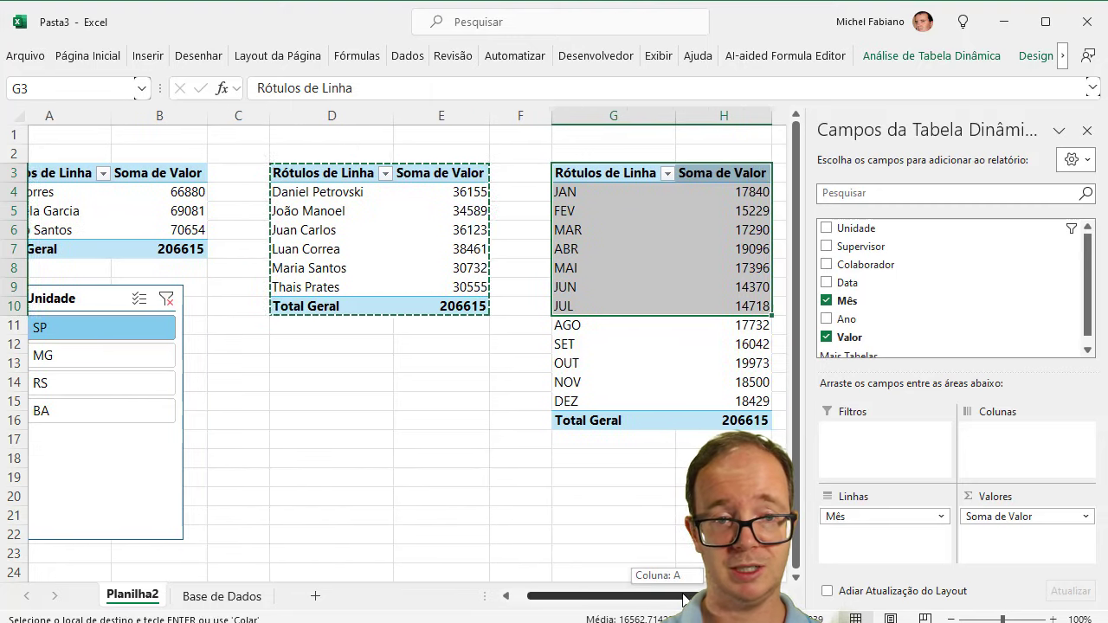
# Step: Cycle the slicer through MG, RS, BA and back to SP, then nudge it slightly right
pyautogui.click(86, 360)
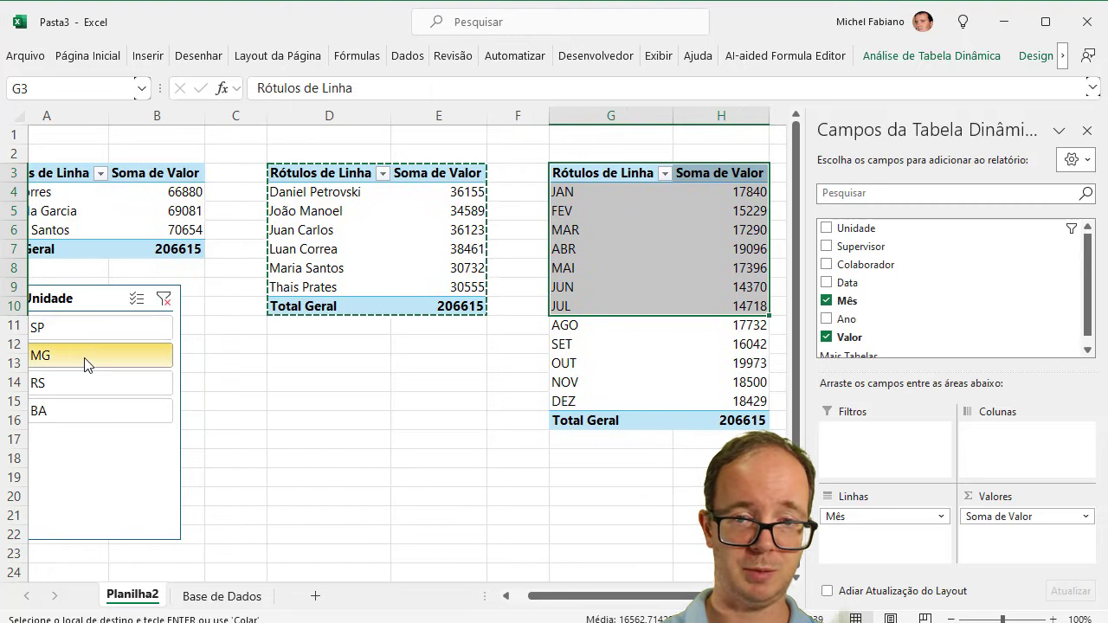
pyautogui.click(80, 379)
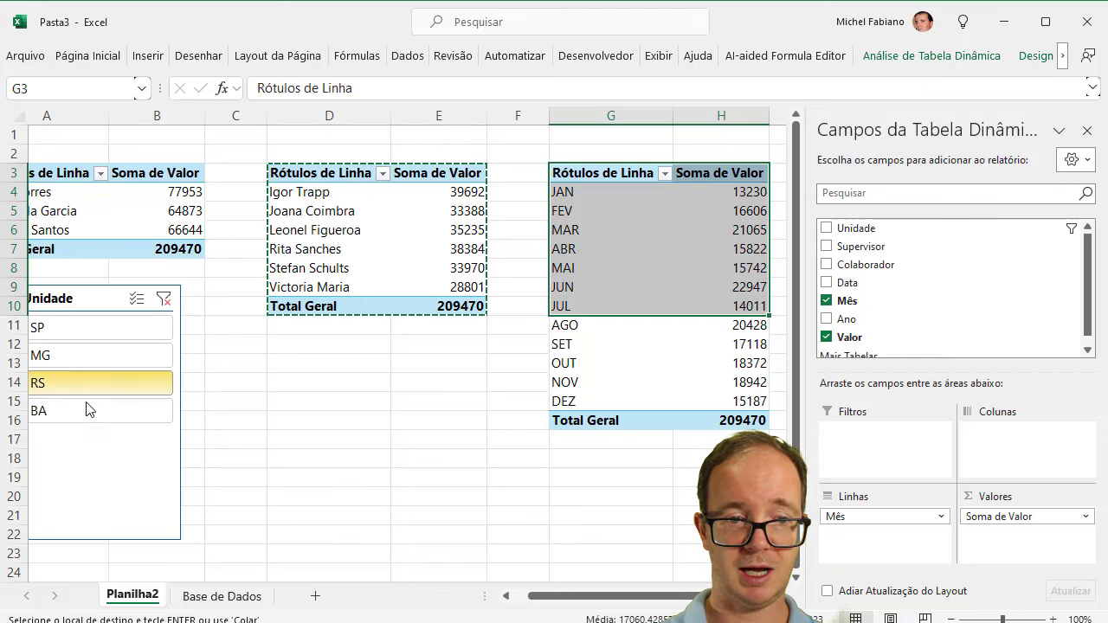
pyautogui.click(88, 415)
pyautogui.click(96, 329)
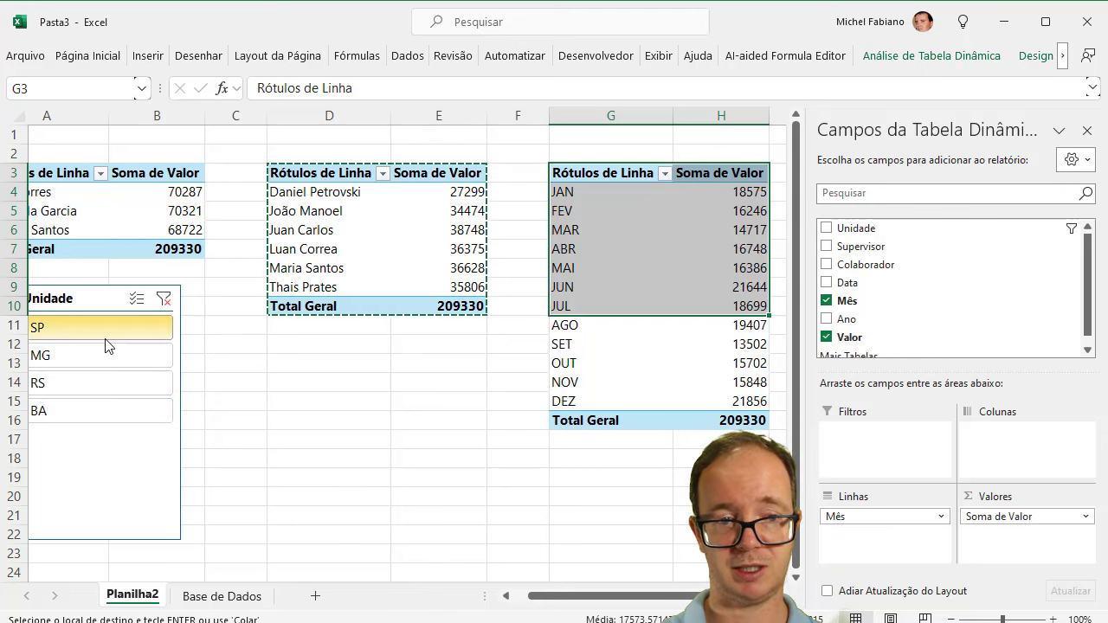
pyautogui.click(104, 355)
pyautogui.click(104, 382)
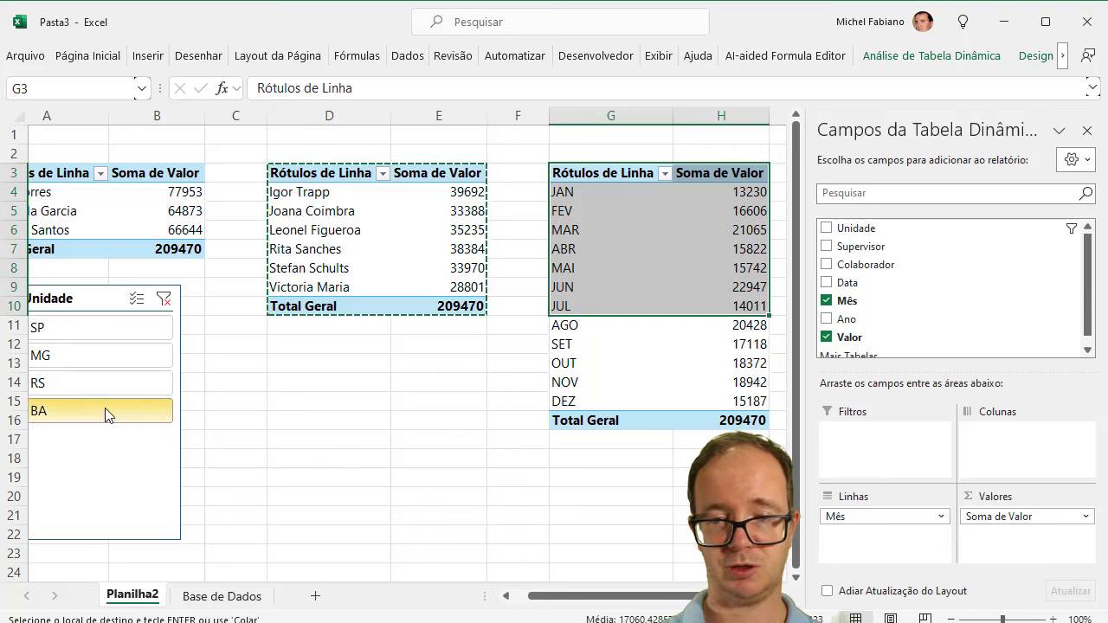
pyautogui.click(103, 411)
pyautogui.click(105, 386)
pyautogui.click(104, 353)
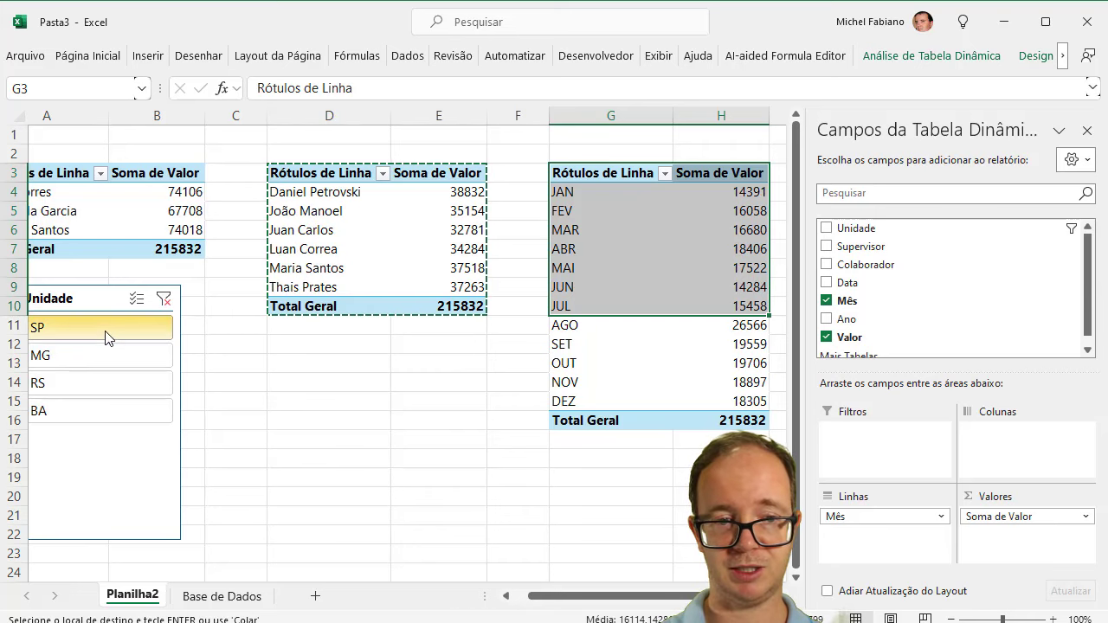
pyautogui.click(105, 332)
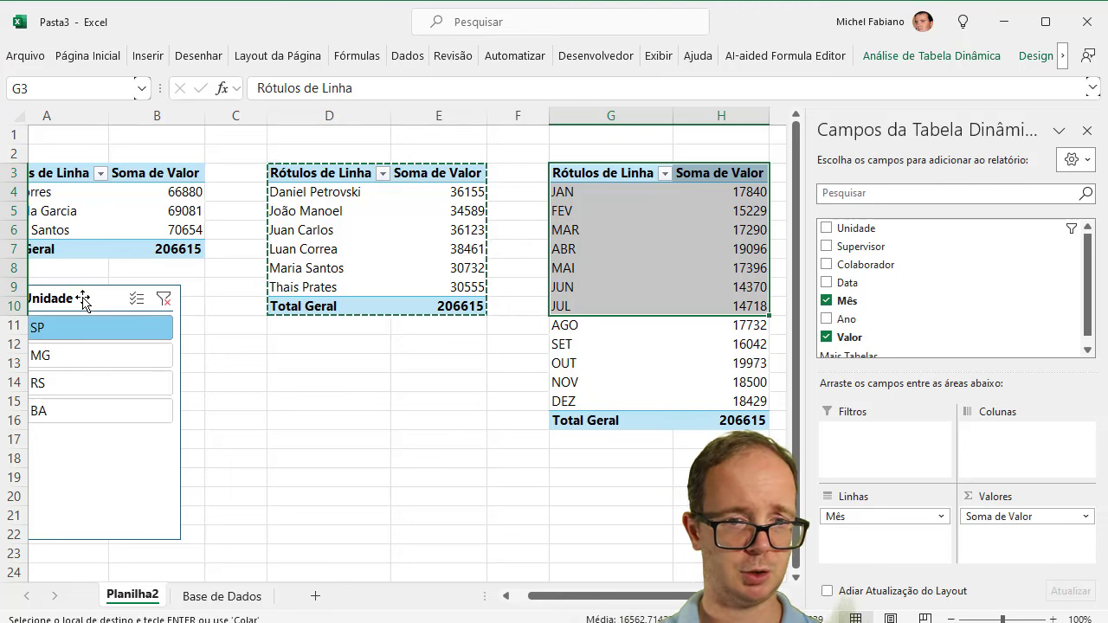
pyautogui.moveTo(85, 298); pyautogui.dragTo(135, 287)
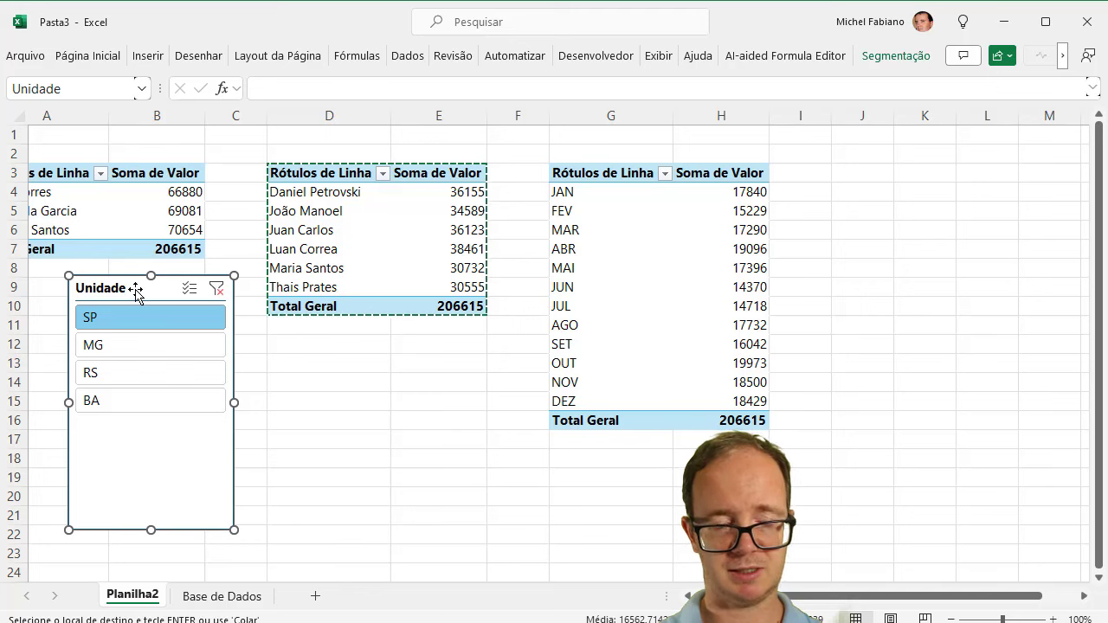
# Step: Insert a new blank worksheet, Planilha3, with the + button beside the sheet tabs
pyautogui.click(317, 599)
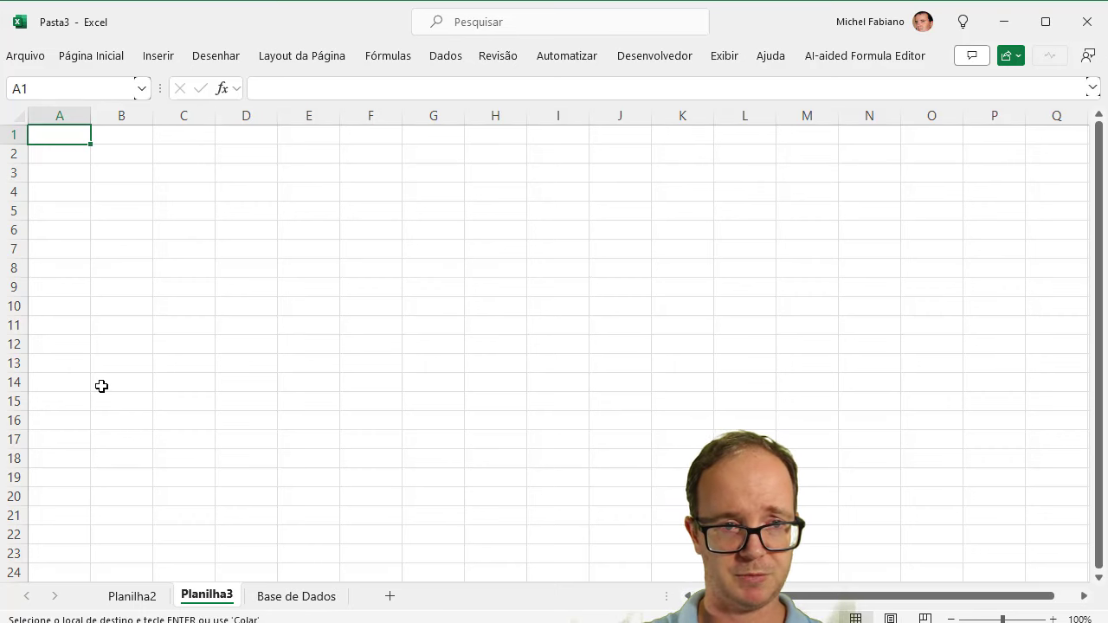
# Step: Set every column to width 2,25 (22 px), then select A1:CA40
pyautogui.click(17, 114)
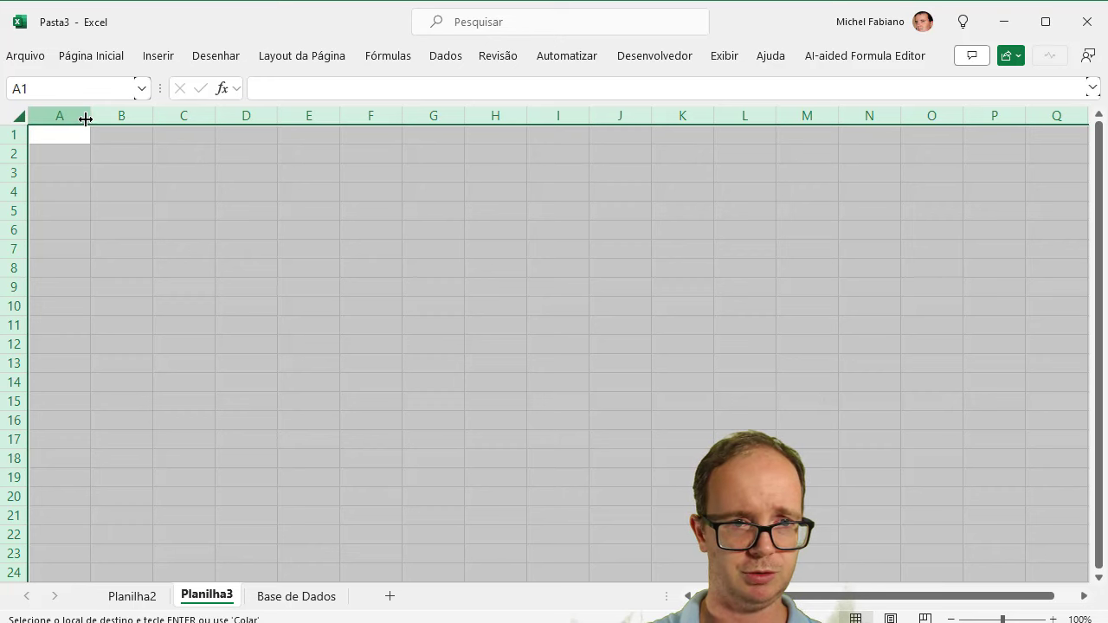
pyautogui.moveTo(89, 116); pyautogui.dragTo(44, 119)
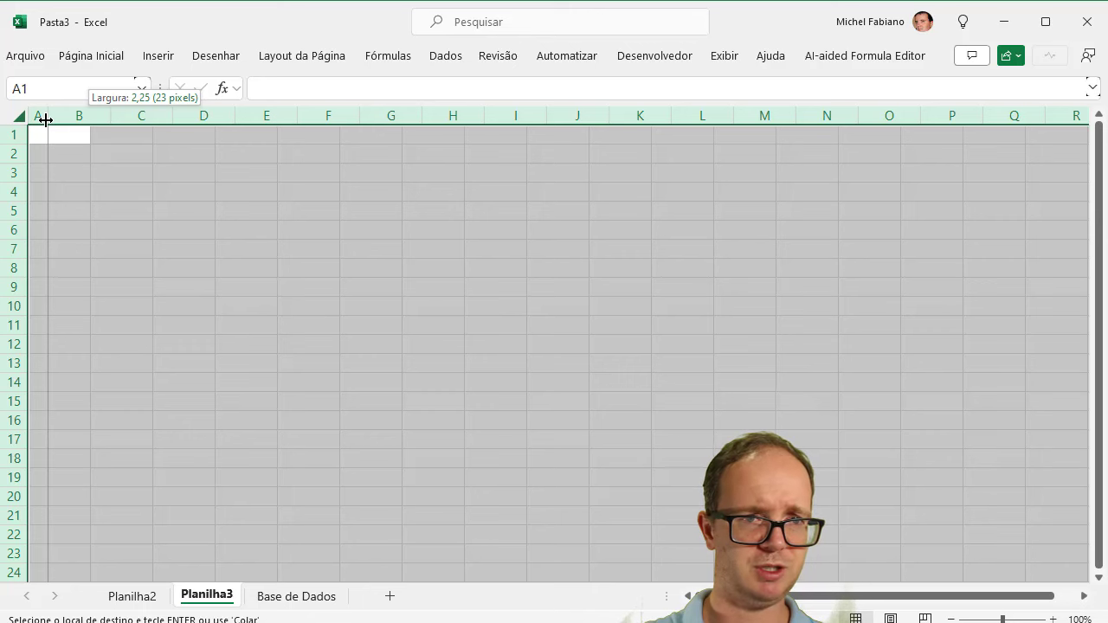
pyautogui.moveTo(44, 119); pyautogui.dragTo(45, 119)
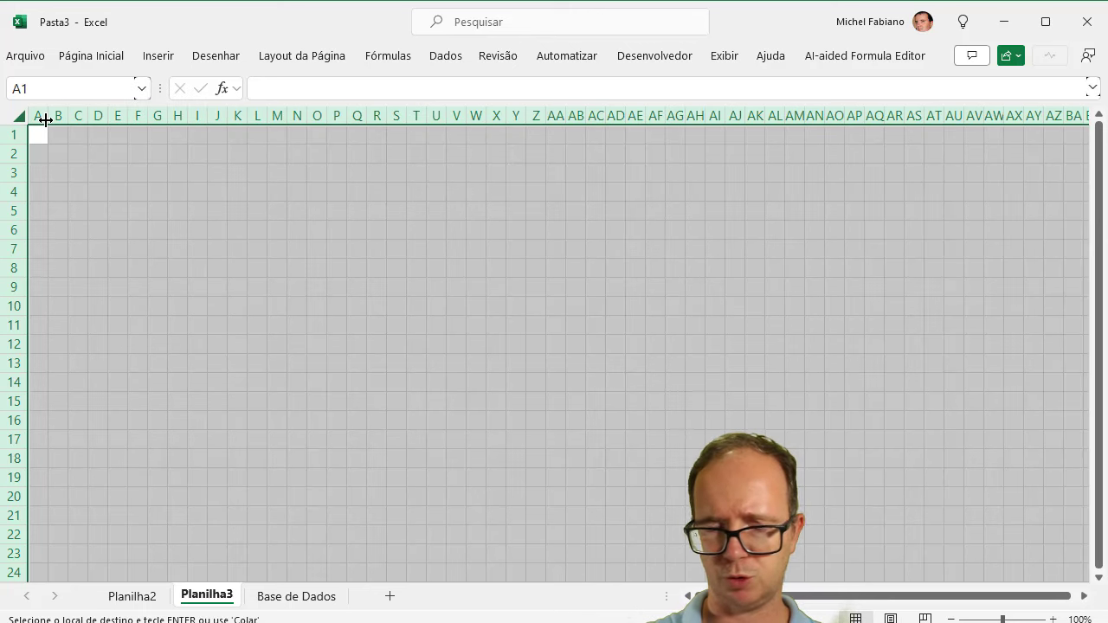
pyautogui.click(42, 139)
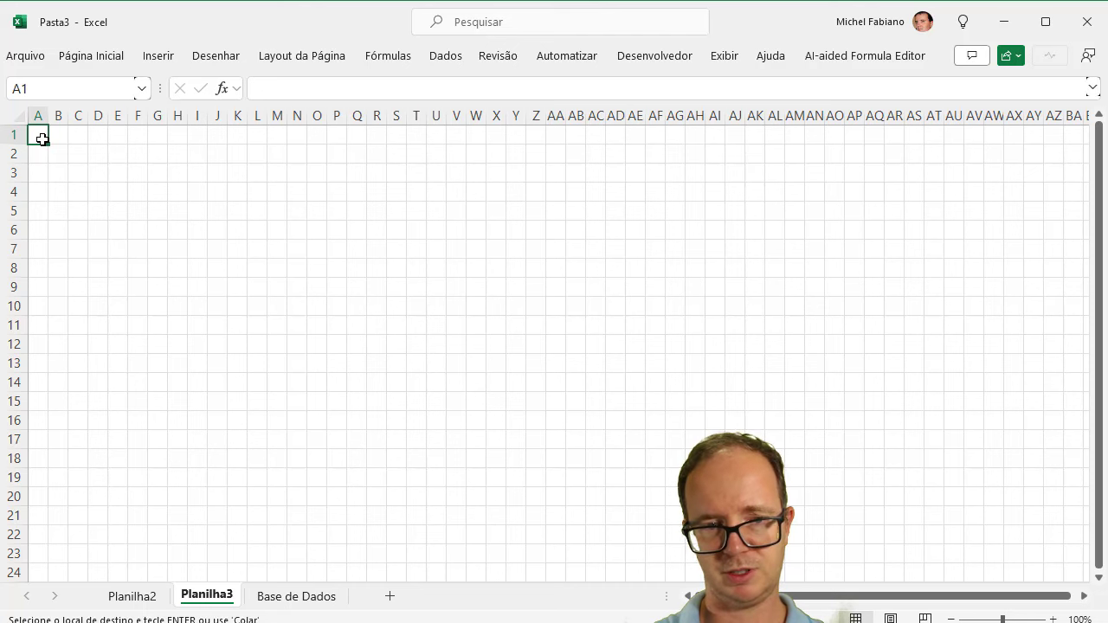
pyautogui.hotkey('shift', 'Right')
pyautogui.hotkey('shift', 'Right')
pyautogui.hotkey('shift', 'Right')
pyautogui.hotkey('shift', 'Right')
pyautogui.hotkey('shift', 'Right')
pyautogui.hotkey('shift', 'Right')
pyautogui.hotkey('shift', 'Right')
pyautogui.hotkey('shift', 'Right')
pyautogui.hotkey('shift', 'Right')
pyautogui.hotkey('shift', 'Right')
pyautogui.hotkey('shift', 'Right')
pyautogui.hotkey('shift', 'Right')
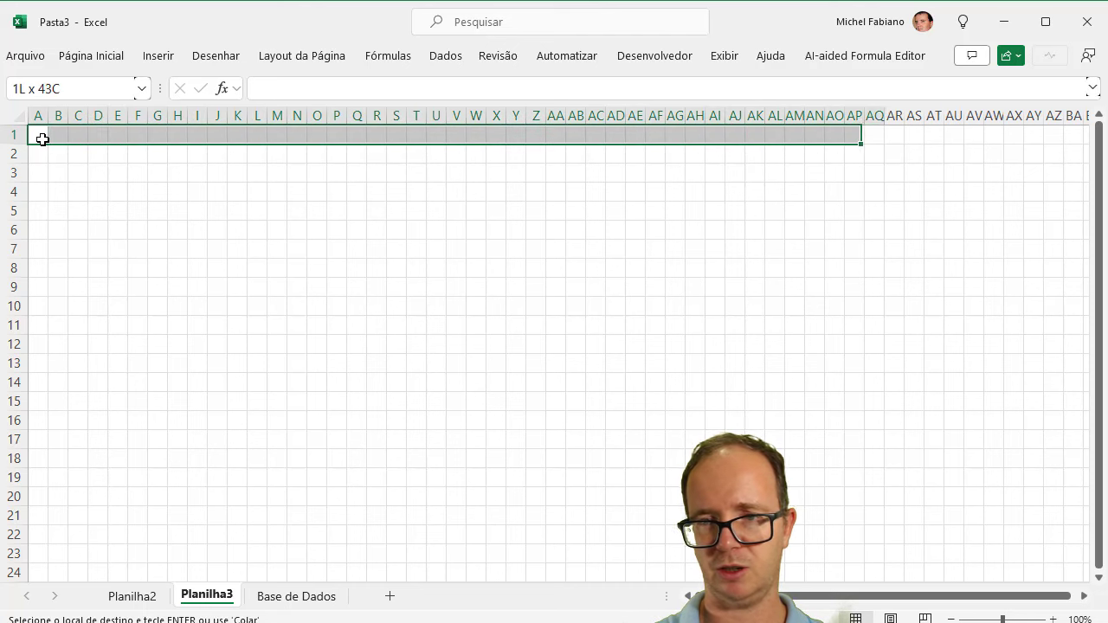
pyautogui.hotkey('shift', 'Right')
pyautogui.hotkey('shift', 'Right')
pyautogui.hotkey('shift', 'Right')
pyautogui.hotkey('shift', 'Right')
pyautogui.hotkey('shift', 'Right')
pyautogui.hotkey('shift', 'Right')
pyautogui.hotkey('shift', 'Right')
pyautogui.hotkey('shift', 'Right')
pyautogui.hotkey('shift', 'Right')
pyautogui.hotkey('shift', 'Right')
pyautogui.hotkey('shift', 'Right')
pyautogui.hotkey('shift', 'Right')
pyautogui.hotkey('shift', 'Down')
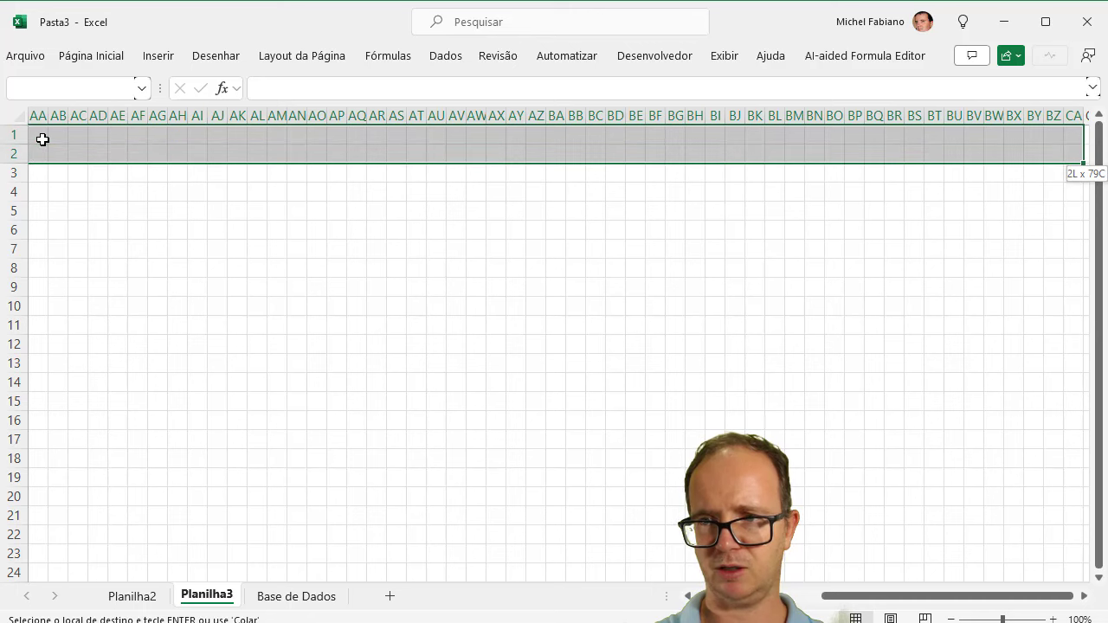
pyautogui.hotkey('shift', 'Down')
pyautogui.hotkey('shift', 'Down')
pyautogui.hotkey('shift', 'Down')
pyautogui.hotkey('shift', 'Down')
pyautogui.hotkey('shift', 'Down')
pyautogui.hotkey('shift', 'Down')
pyautogui.hotkey('shift', 'Down')
pyautogui.hotkey('shift', 'Down')
pyautogui.hotkey('shift', 'Down')
pyautogui.hotkey('shift', 'Down')
pyautogui.hotkey('shift', 'Down')
pyautogui.hotkey('shift', 'Down')
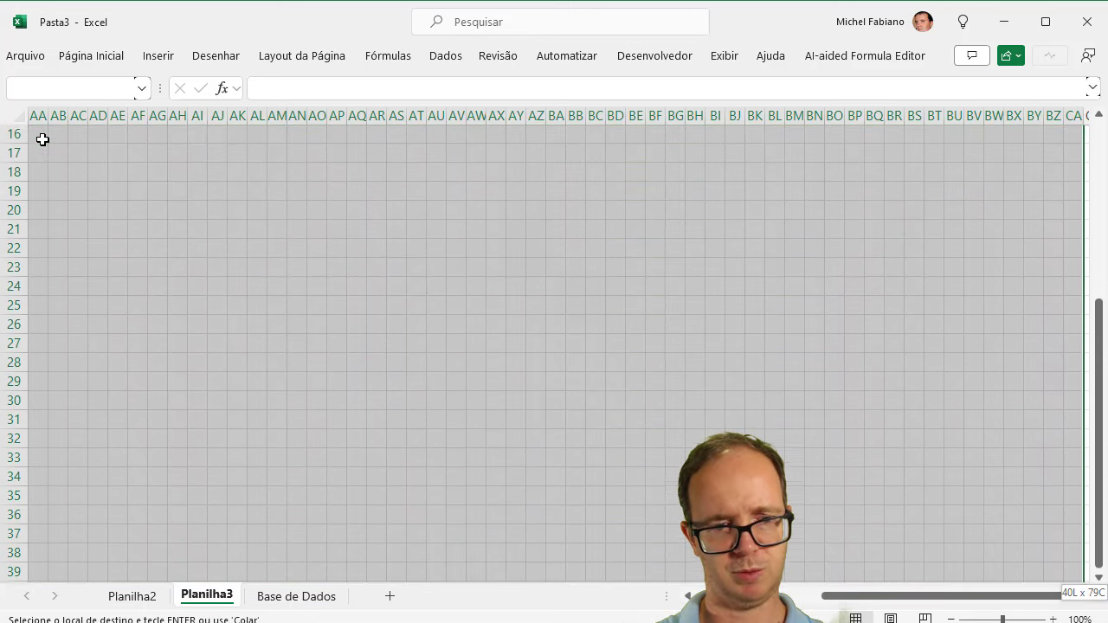
# Step: Fill the selected A1:CA40 range with light grey, then deselect it
pyautogui.click(79, 54)
pyautogui.click(266, 118)
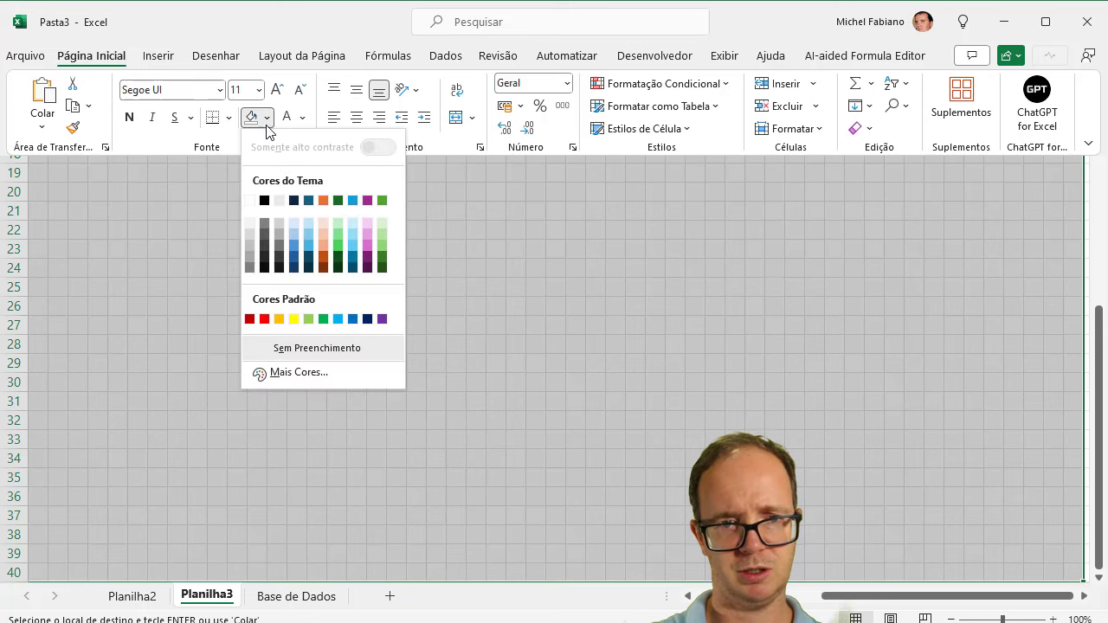
pyautogui.click(251, 237)
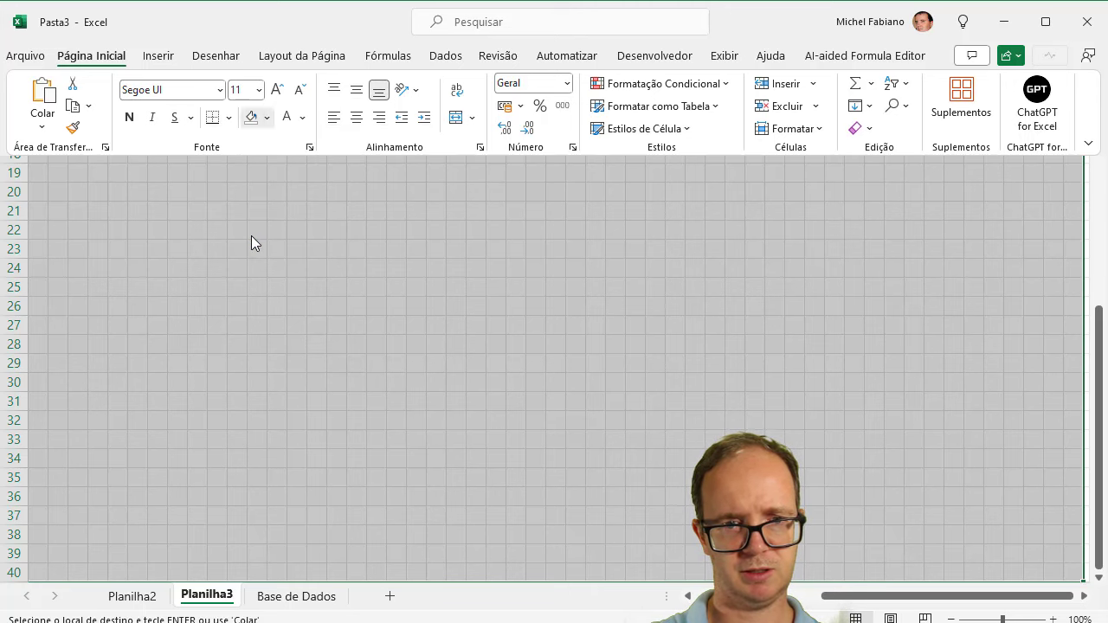
pyautogui.hotkey('ctrl', 'Home')
pyautogui.hotkey('ctrl', 'F1')
pyautogui.click(232, 236)
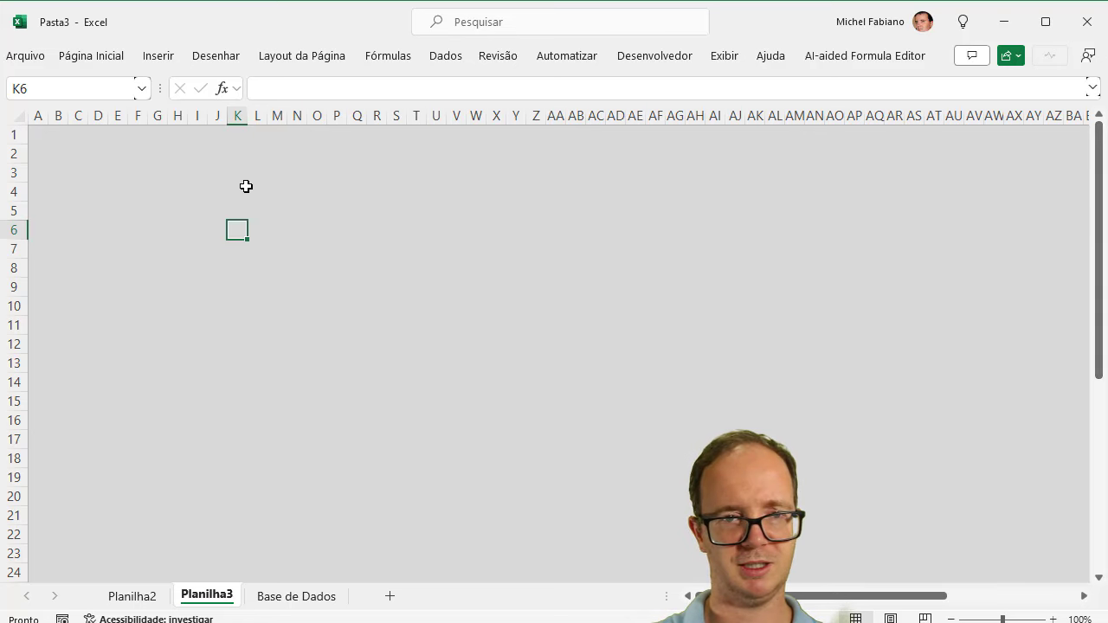
# Step: Make row 1 taller and fill it near-black
pyautogui.click(146, 175)
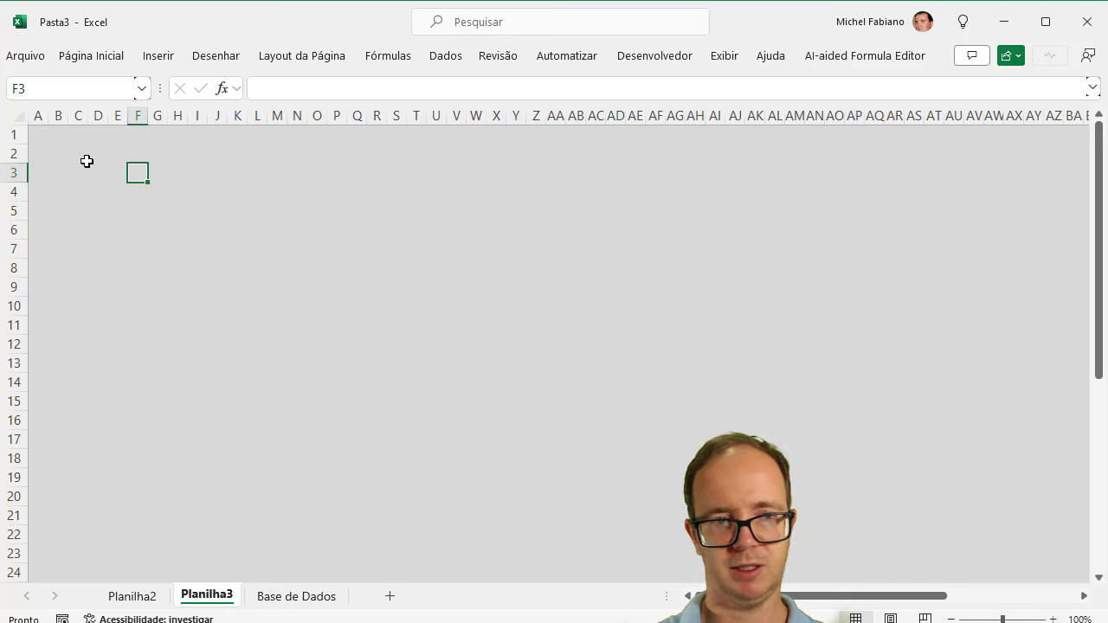
pyautogui.click(11, 136)
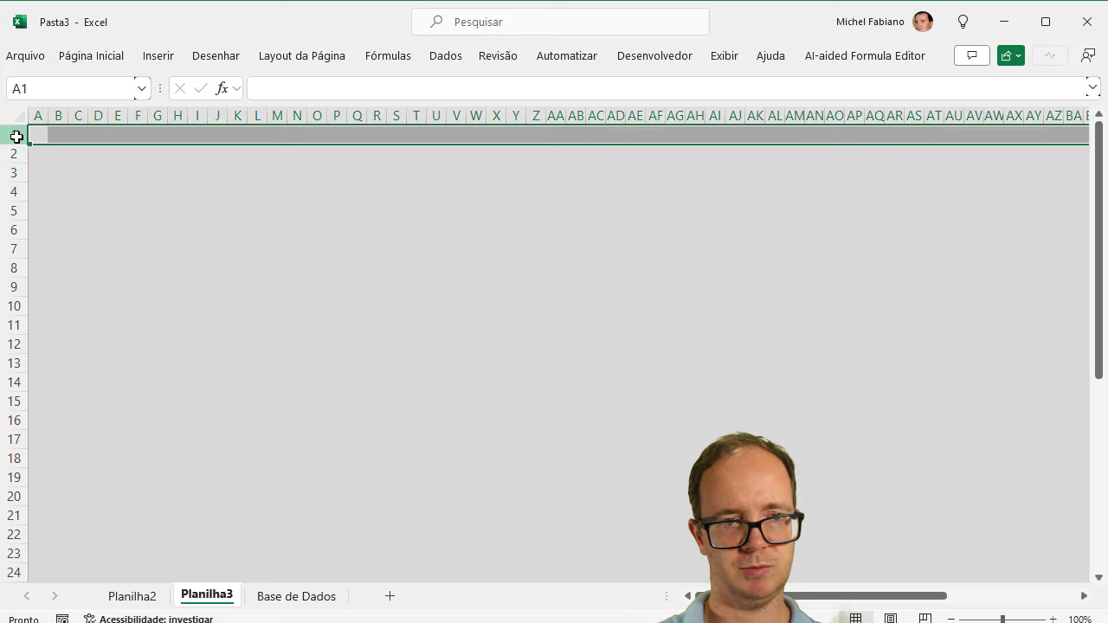
pyautogui.moveTo(19, 144); pyautogui.dragTo(11, 175)
pyautogui.click(10, 177)
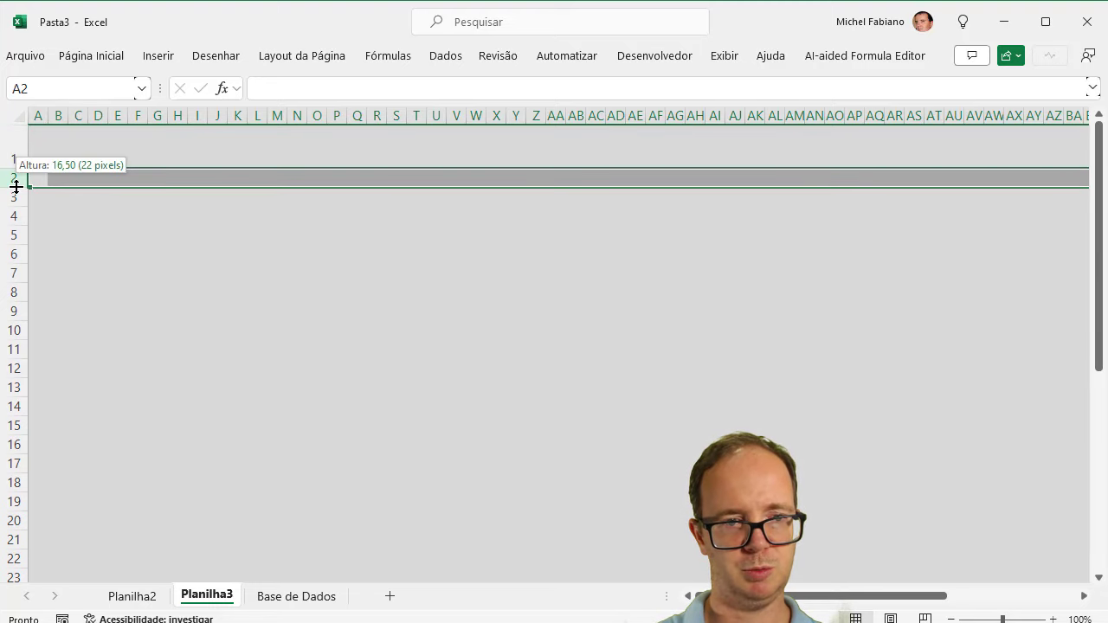
pyautogui.click(12, 153)
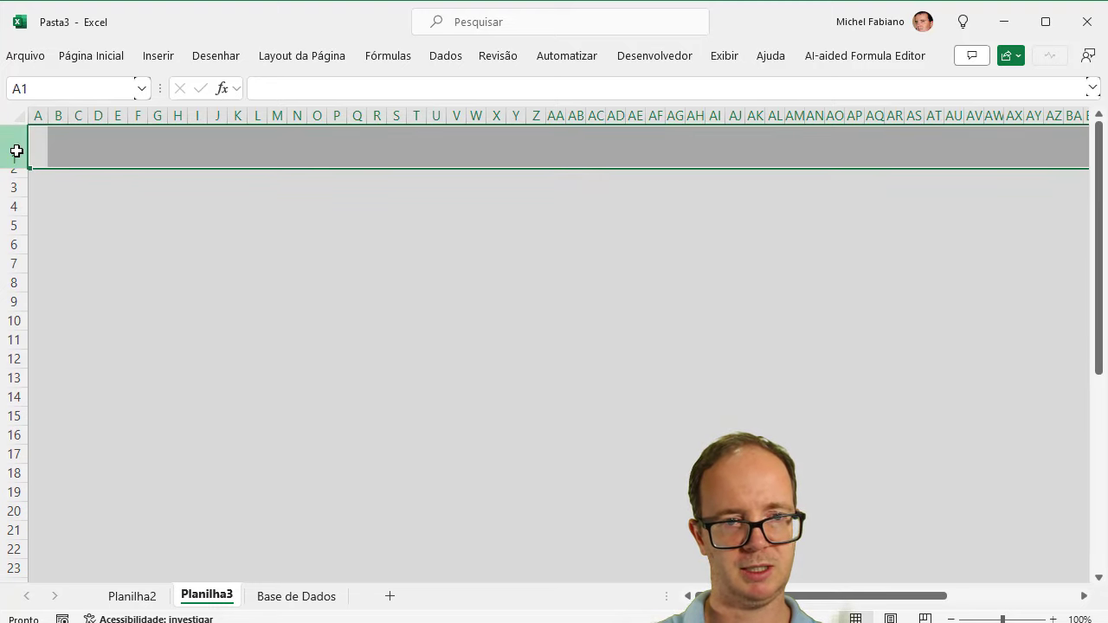
pyautogui.click(92, 56)
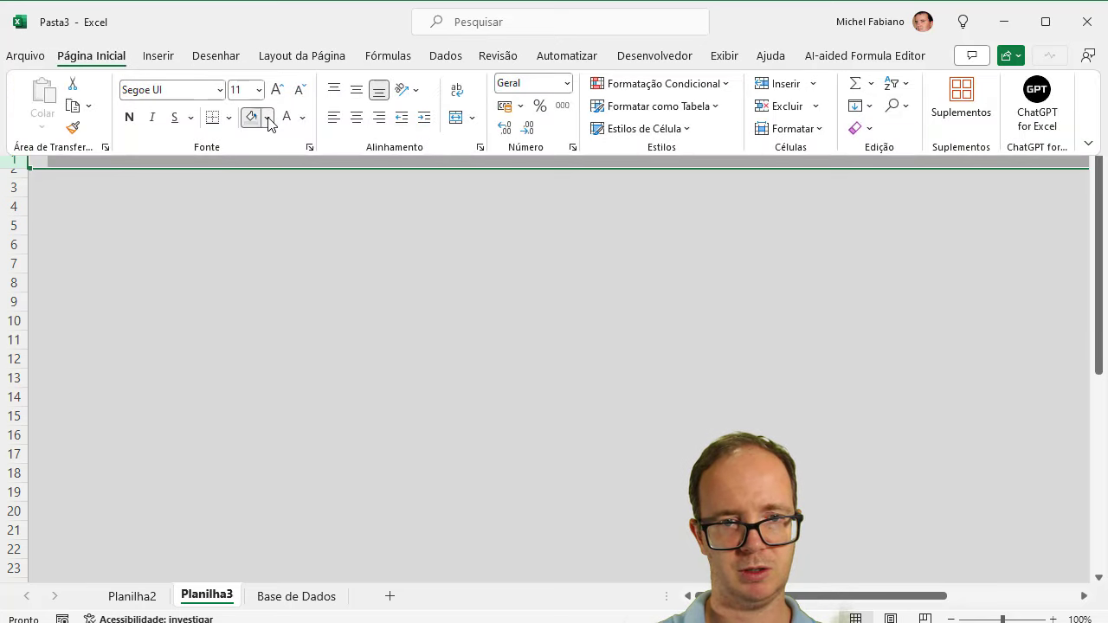
pyautogui.click(267, 117)
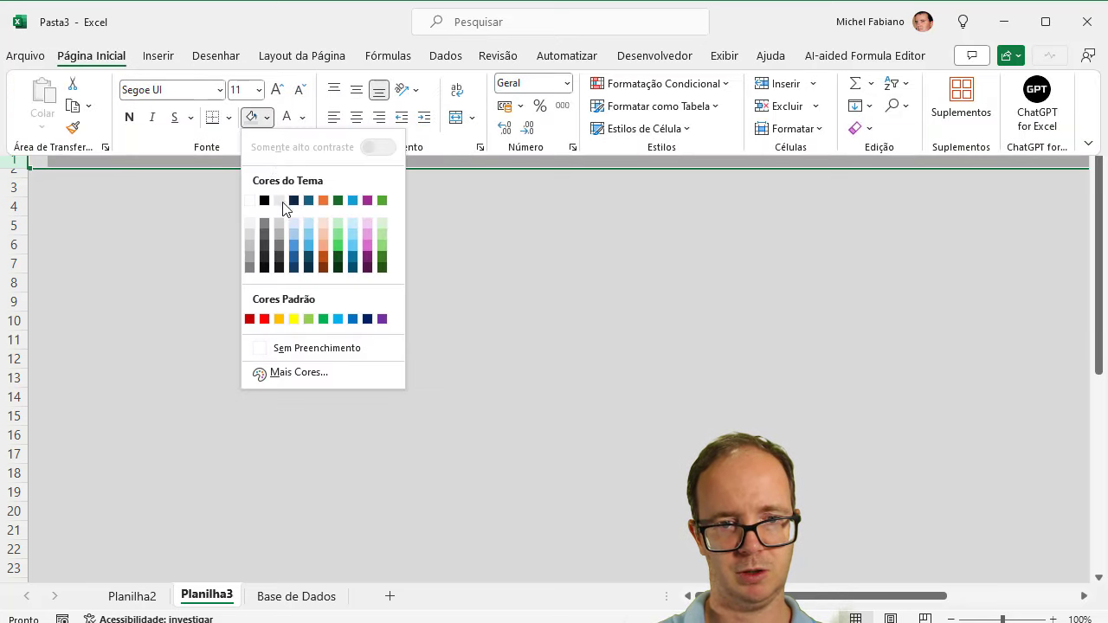
pyautogui.click(265, 264)
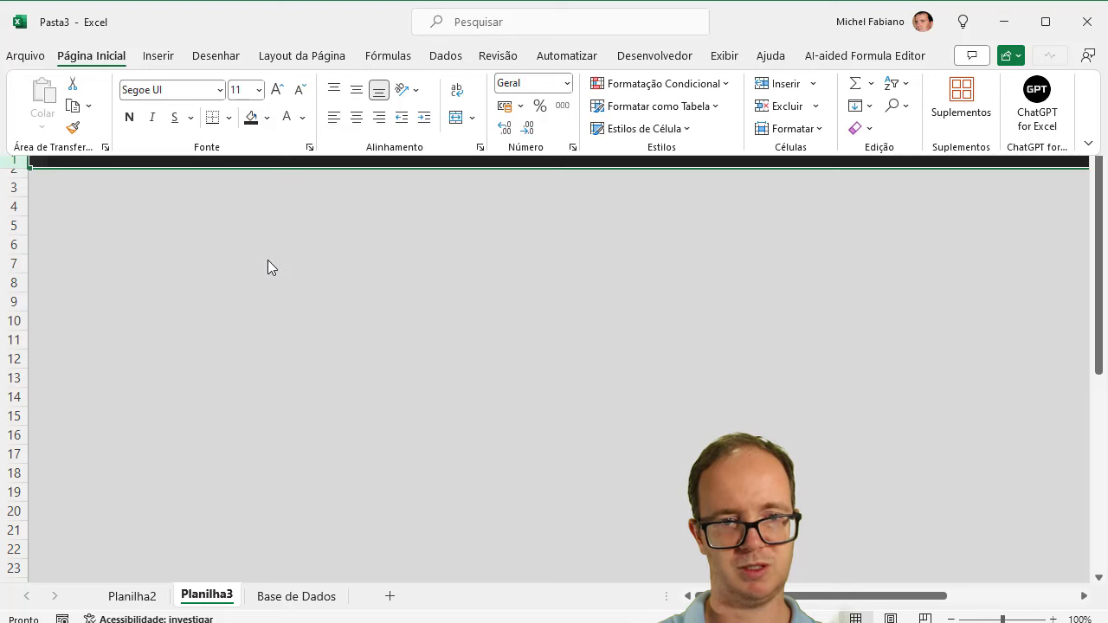
pyautogui.click(20, 180)
# Step: Fill row 2 with blue, then return to Planilha2
pyautogui.click(17, 170)
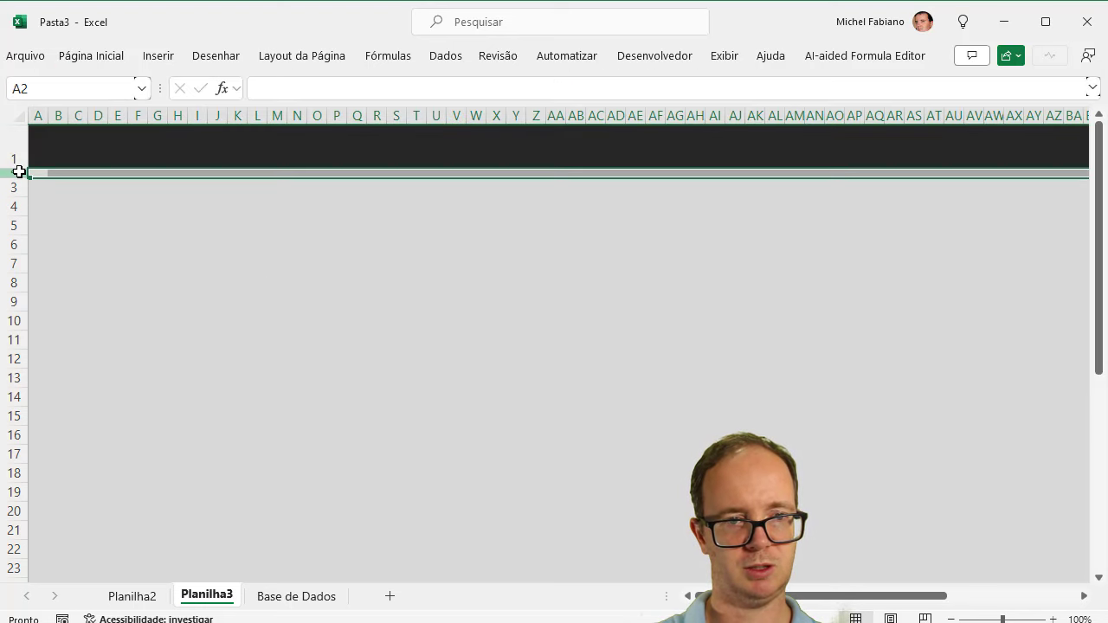
pyautogui.click(117, 56)
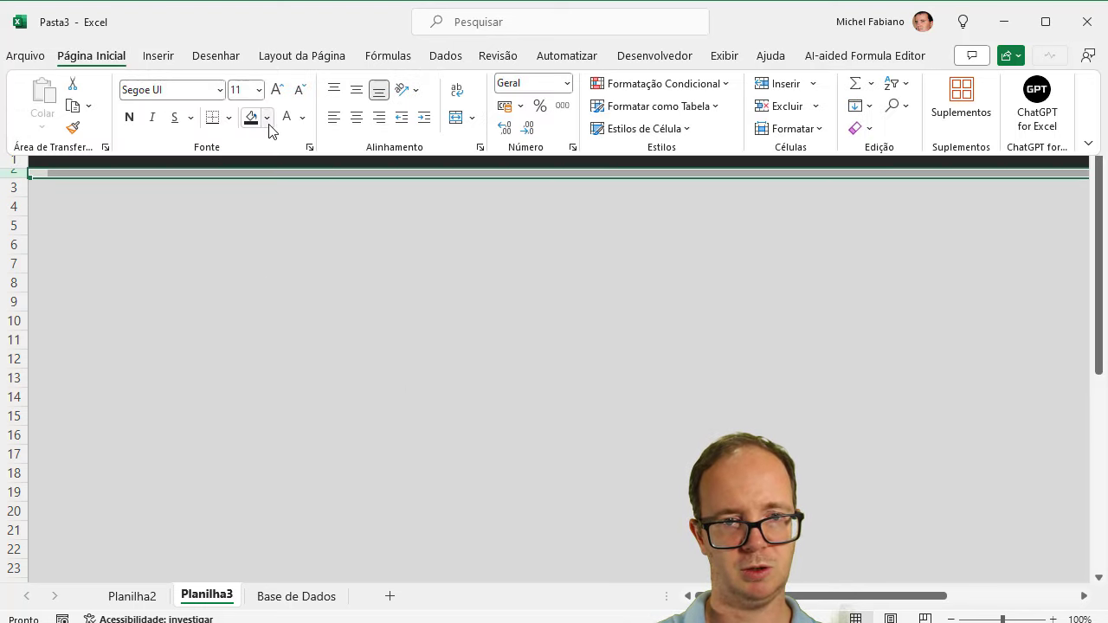
pyautogui.click(267, 119)
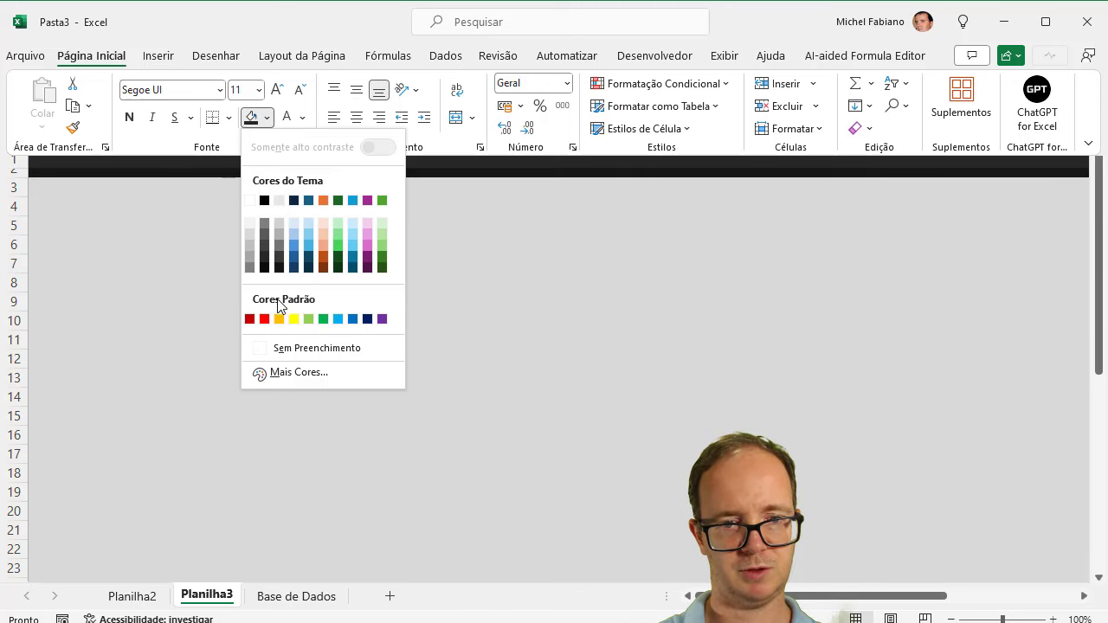
pyautogui.click(303, 246)
pyautogui.hotkey('ctrl', 'F1')
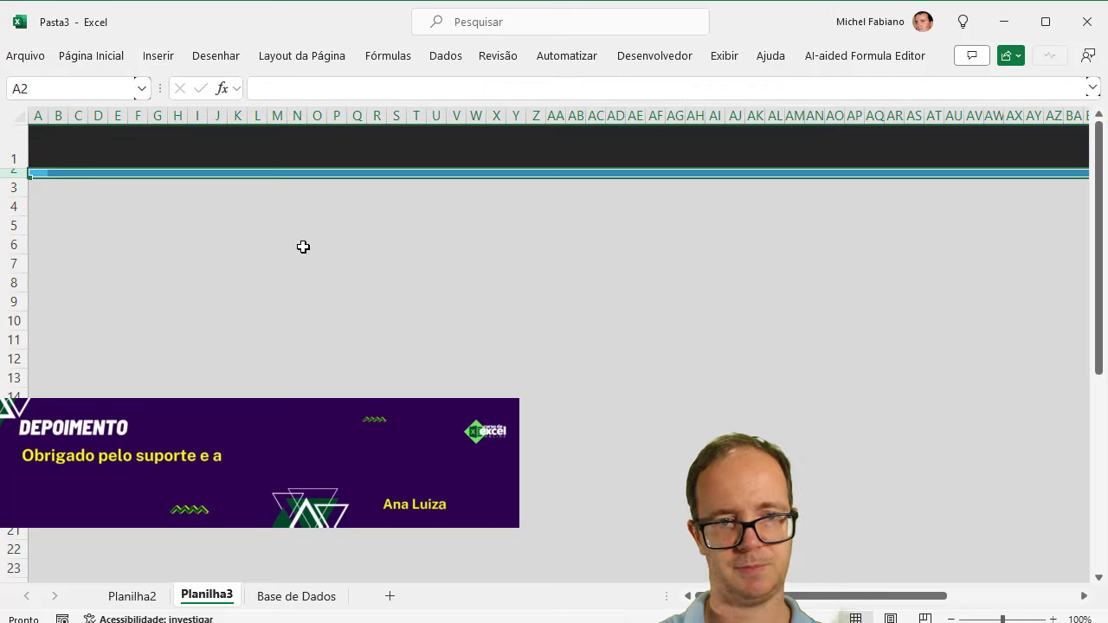
pyautogui.click(303, 247)
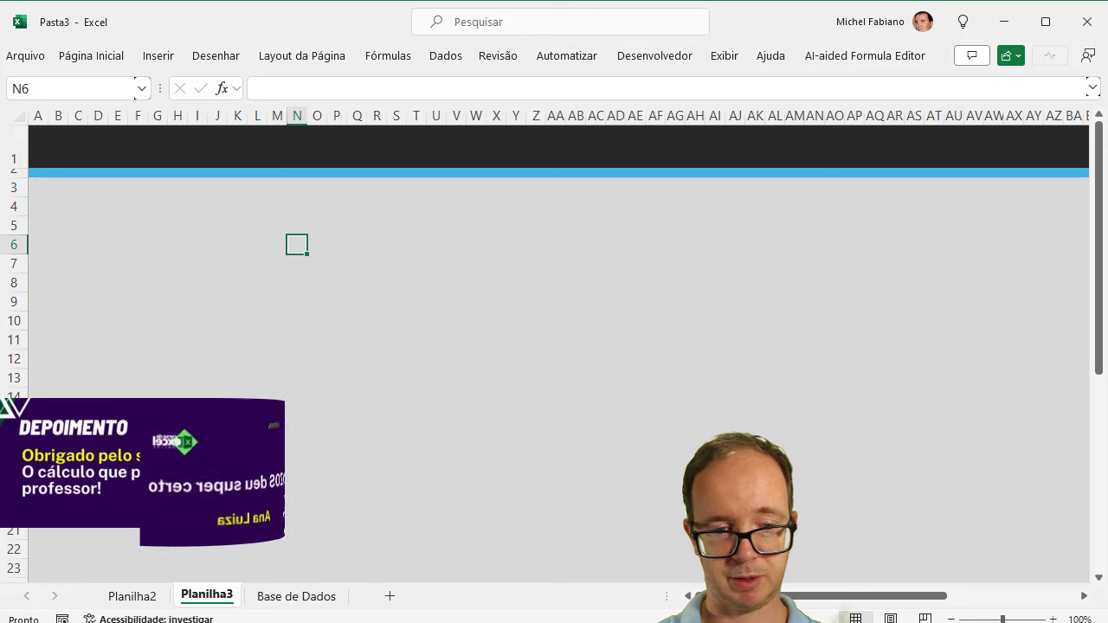
pyautogui.click(157, 598)
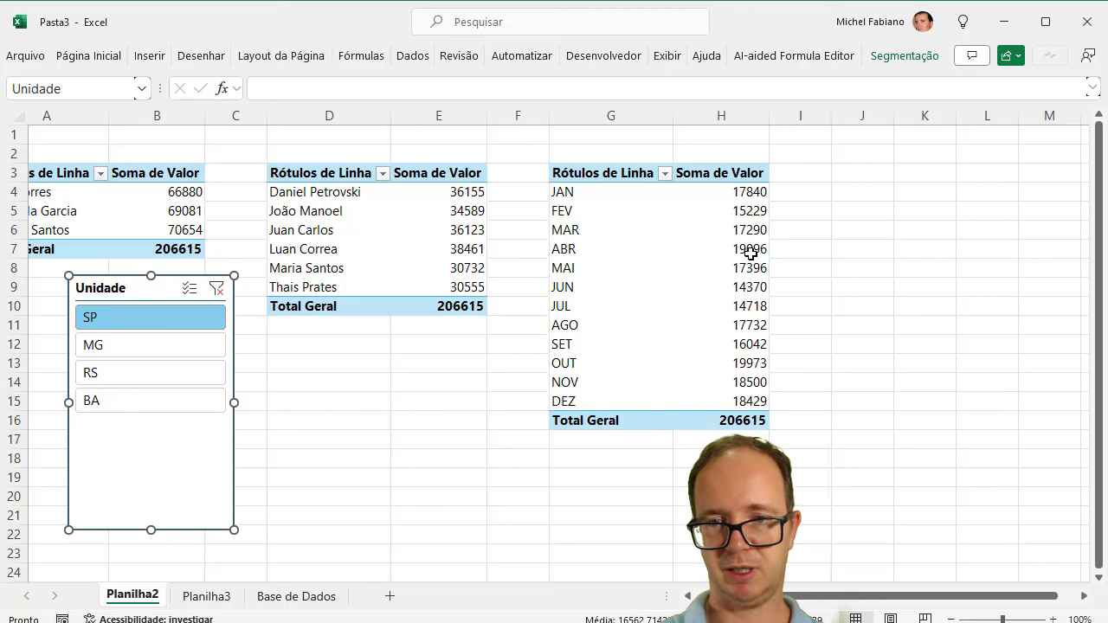
# Step: Format column H with the R$ Moeda currency format
pyautogui.click(734, 116)
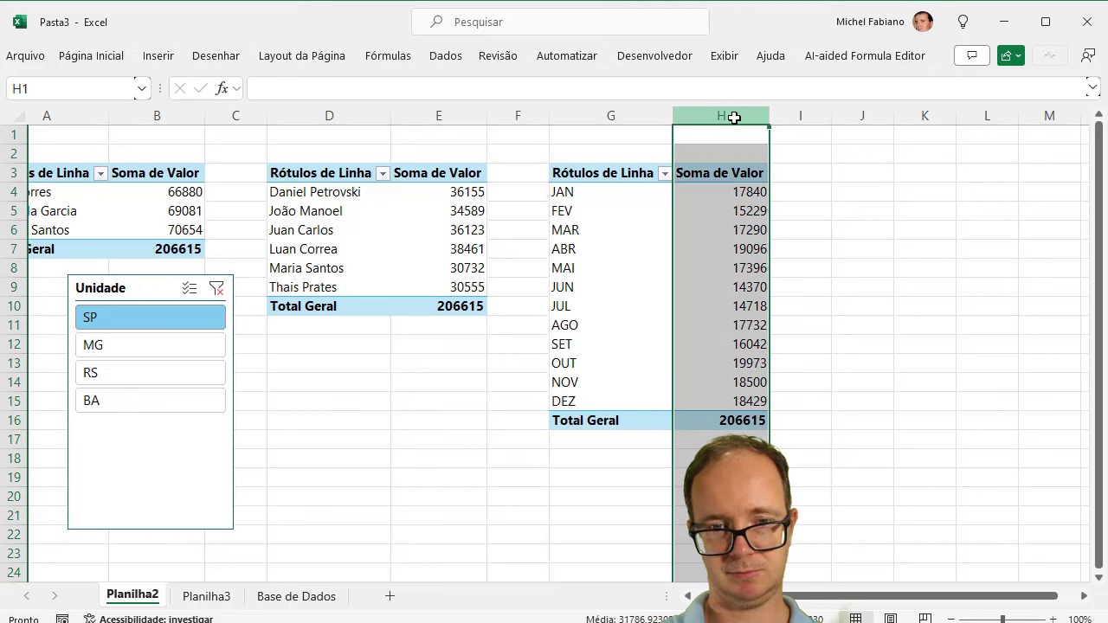
pyautogui.hotkey('ctrl', '1')
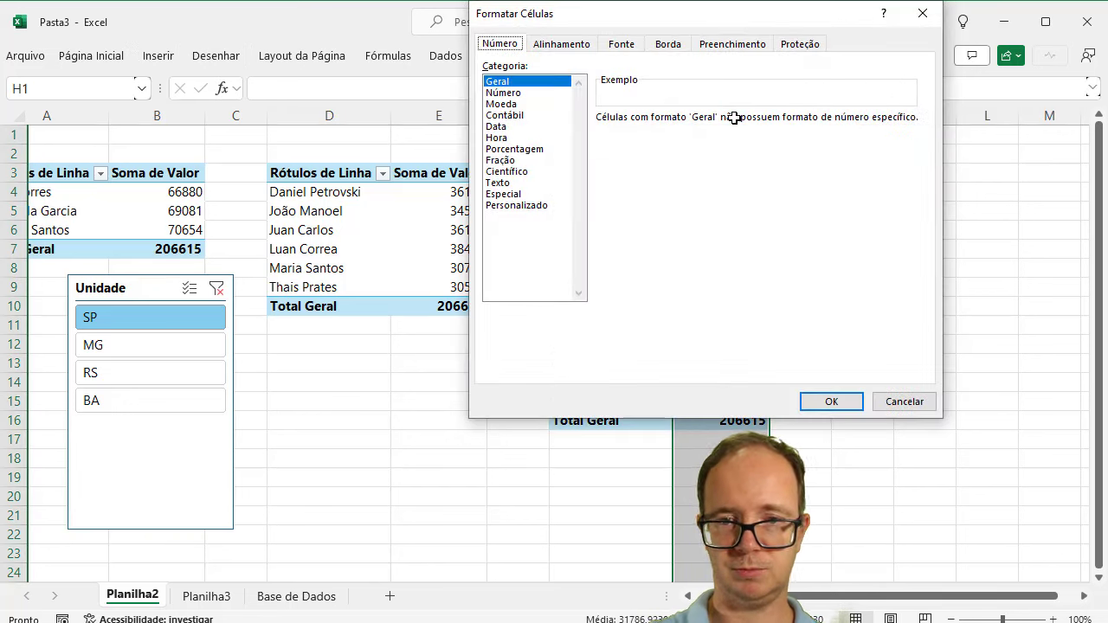
pyautogui.click(501, 104)
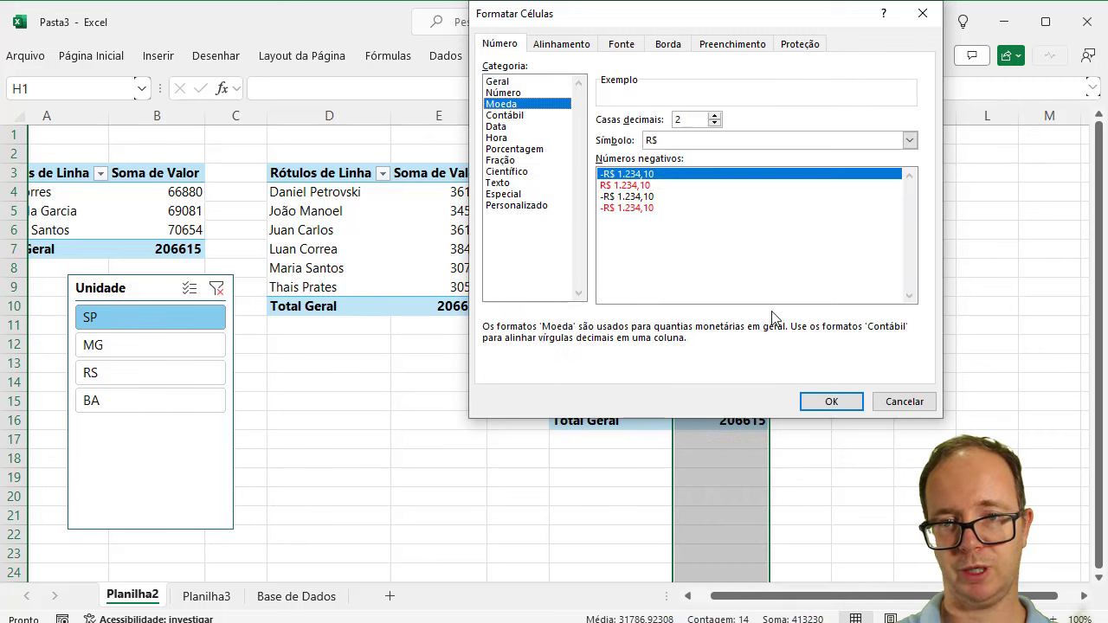
pyautogui.click(829, 403)
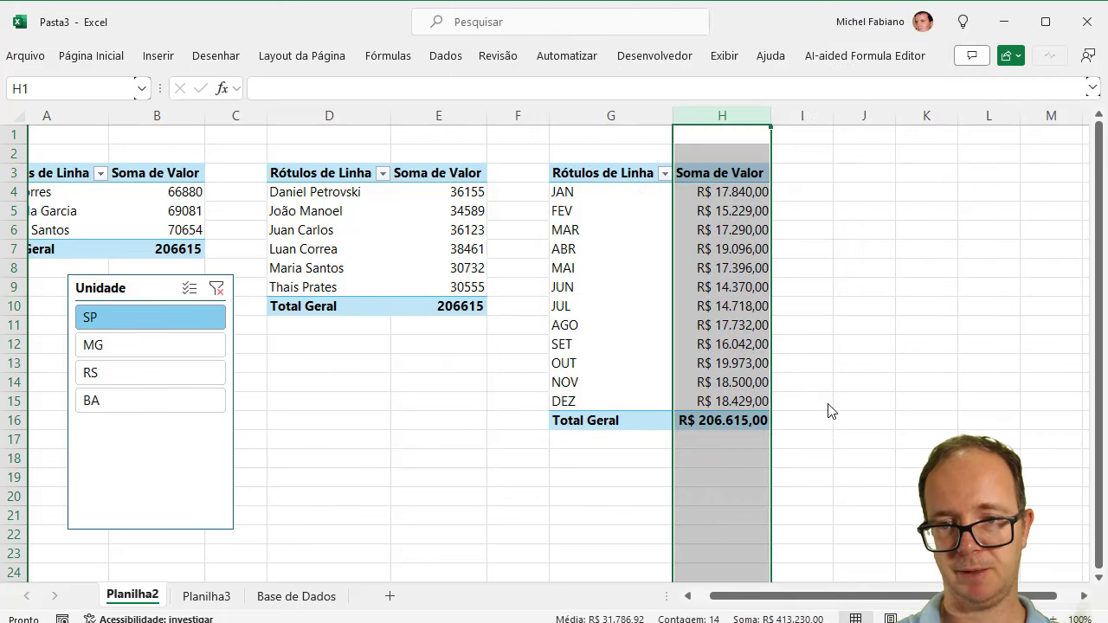
# Step: Try the MG, RS and BA units in the slicer, ending on RS
pyautogui.click(173, 361)
pyautogui.click(176, 372)
pyautogui.click(188, 398)
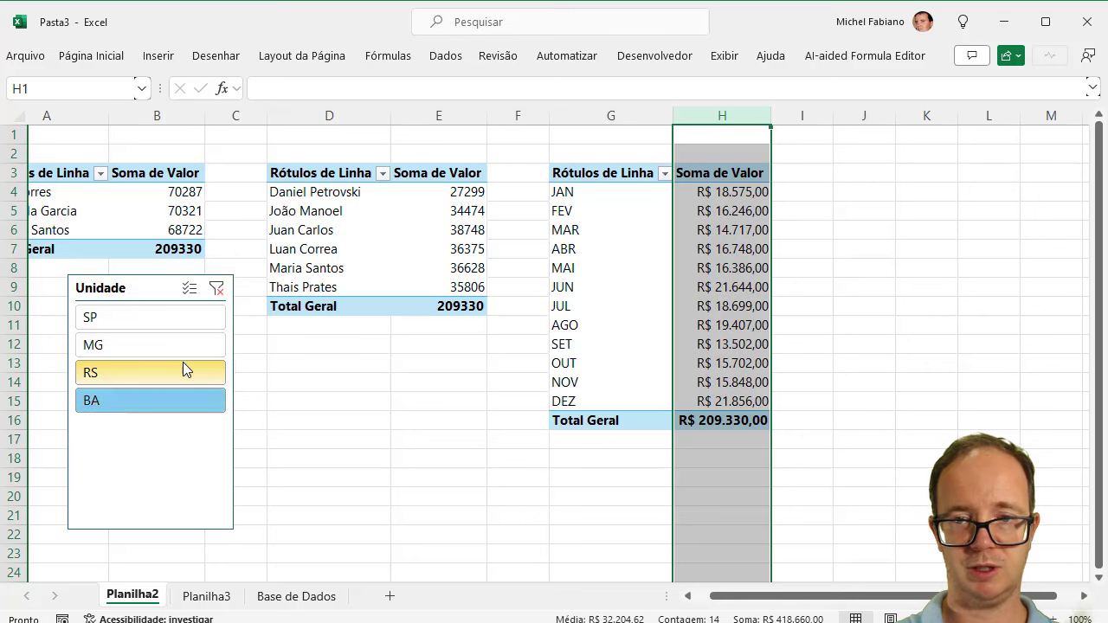
pyautogui.click(183, 365)
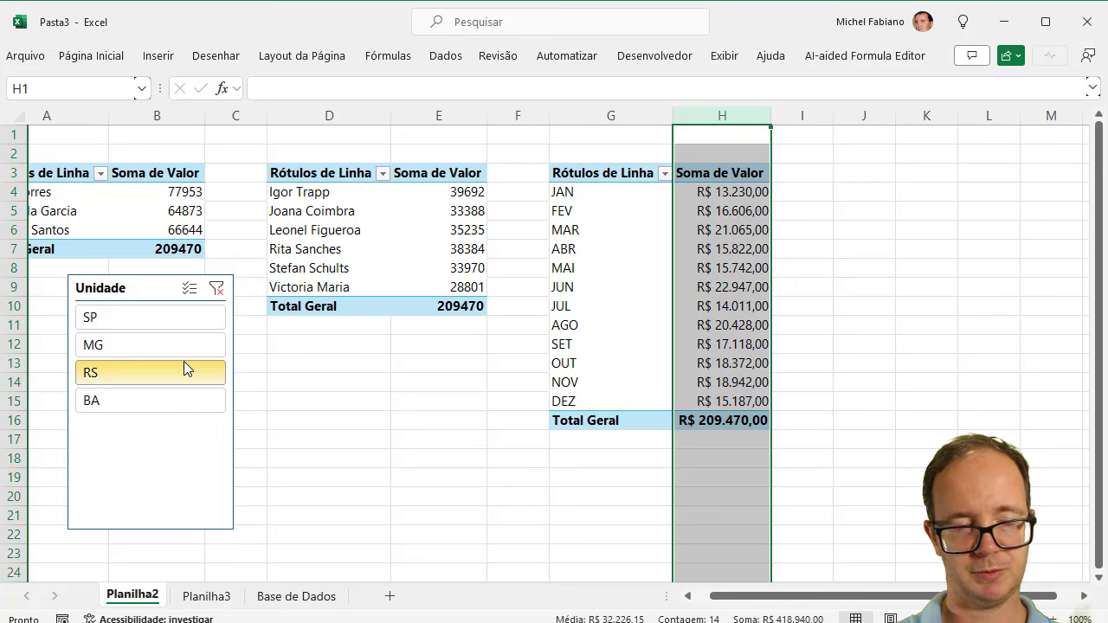
pyautogui.click(632, 218)
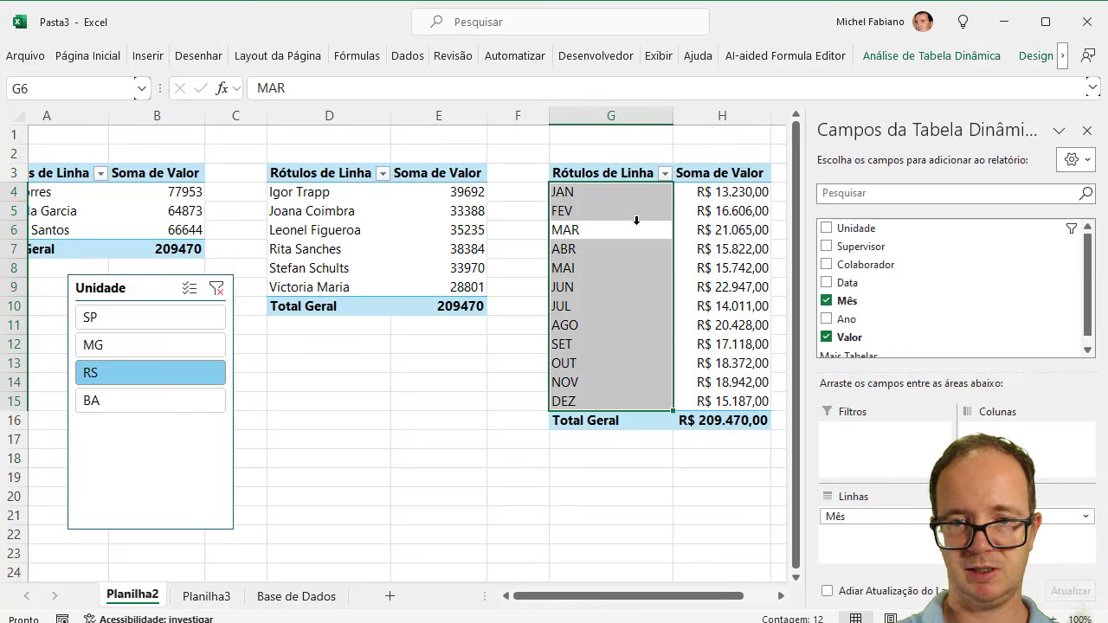
# Step: Insert a line-with-markers pivot chart from the monthly sales pivot table
pyautogui.click(634, 227)
pyautogui.click(148, 57)
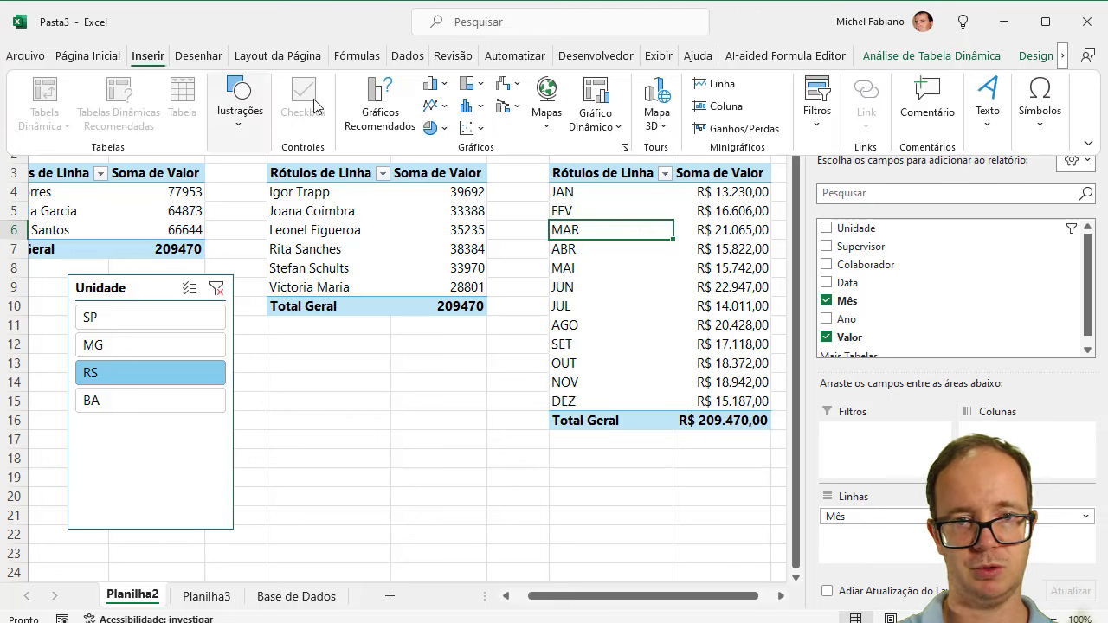
pyautogui.click(430, 84)
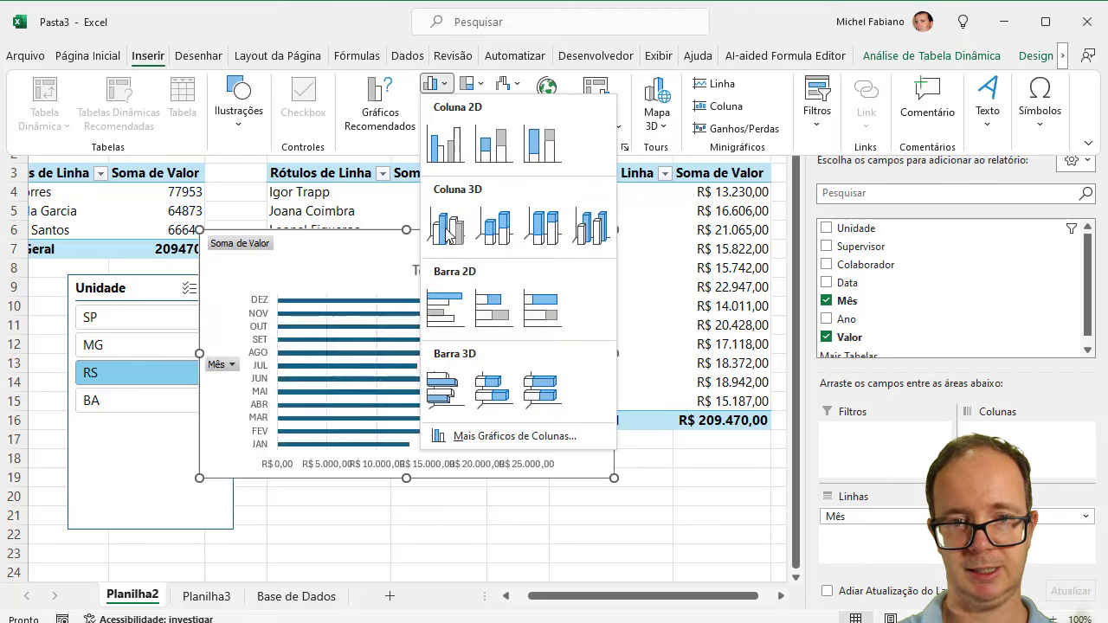
pyautogui.click(433, 104)
pyautogui.click(432, 104)
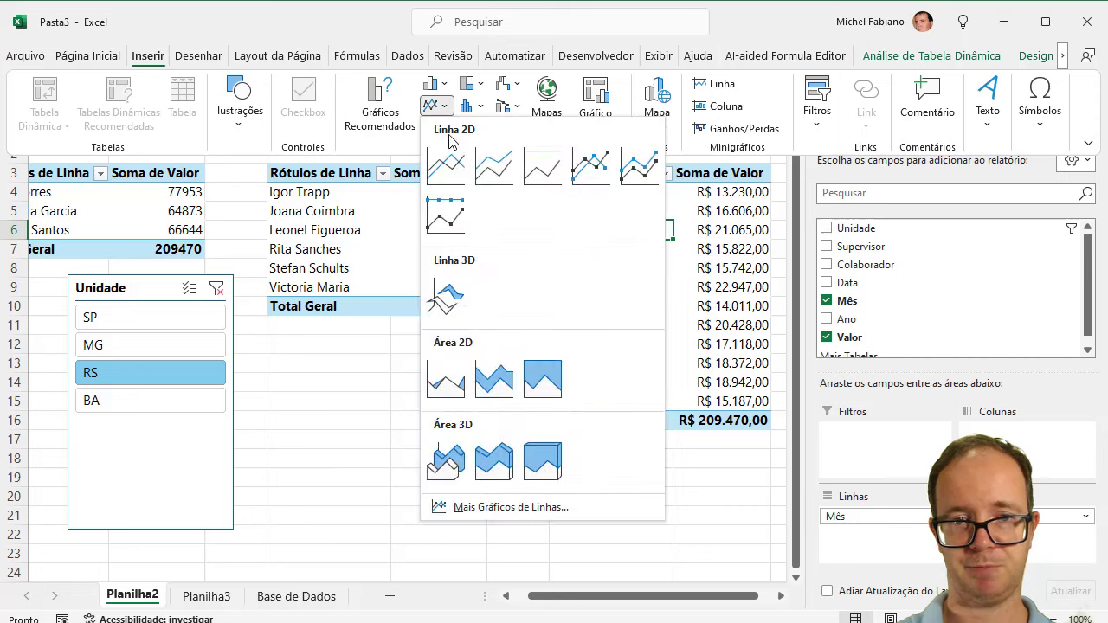
pyautogui.click(594, 169)
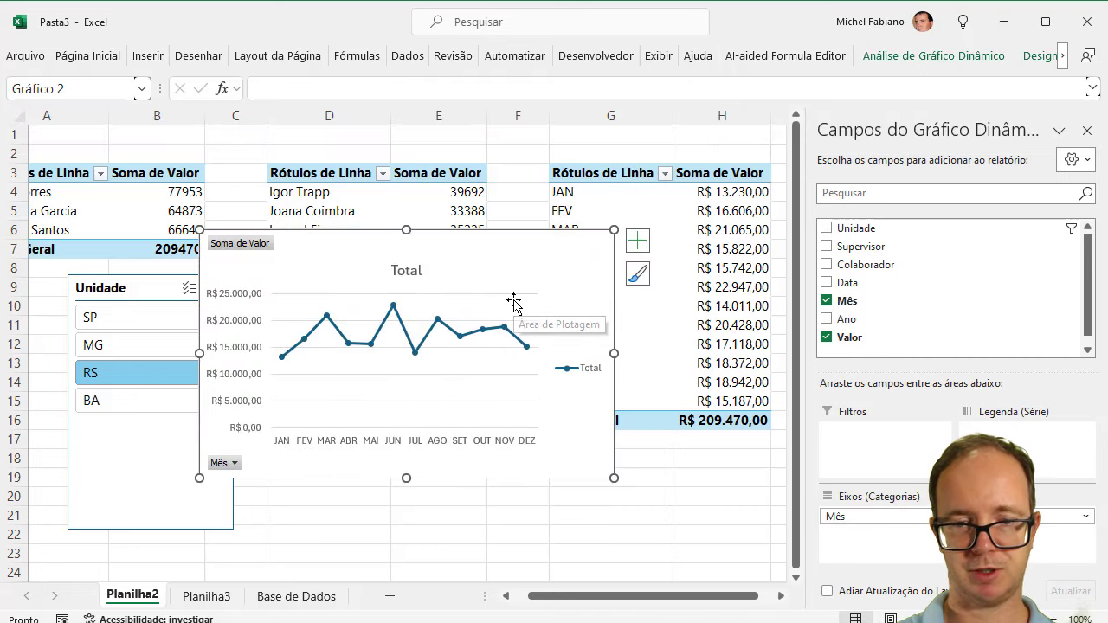
# Step: Move the chart to Planilha3 and title it 'Análise Mensal de Vendas'
pyautogui.press('Delete')
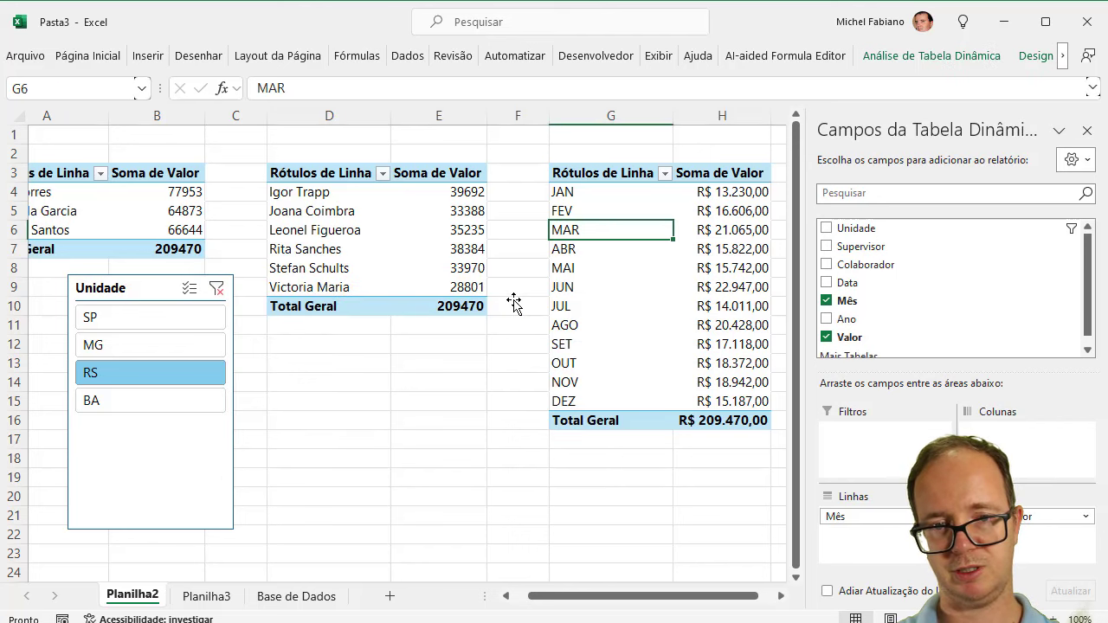
pyautogui.click(207, 596)
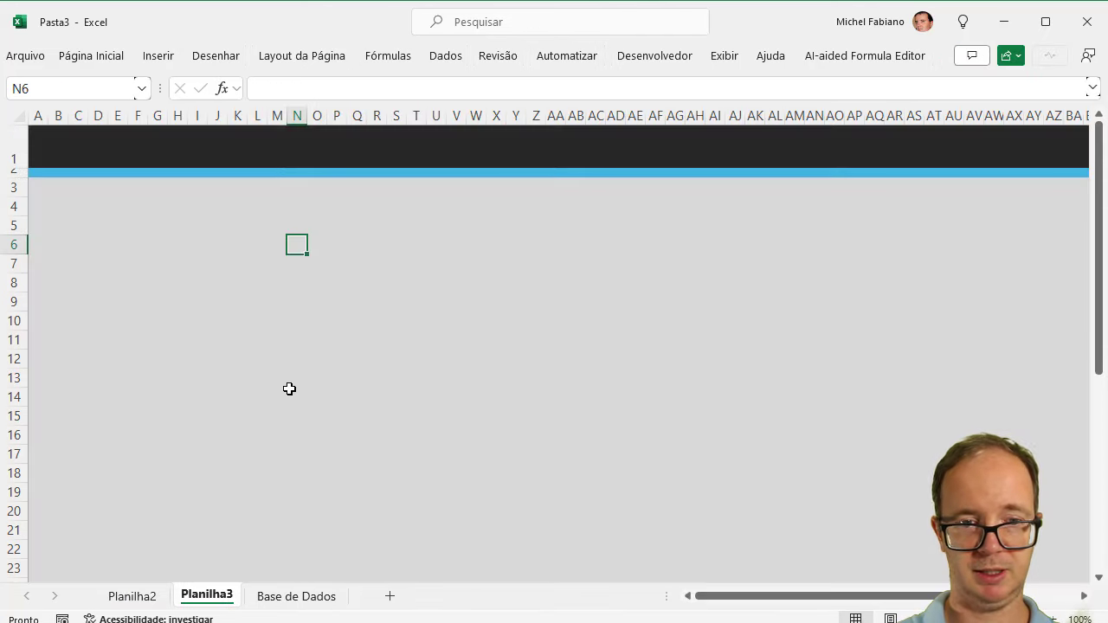
pyautogui.hotkey('ctrl', 'v')
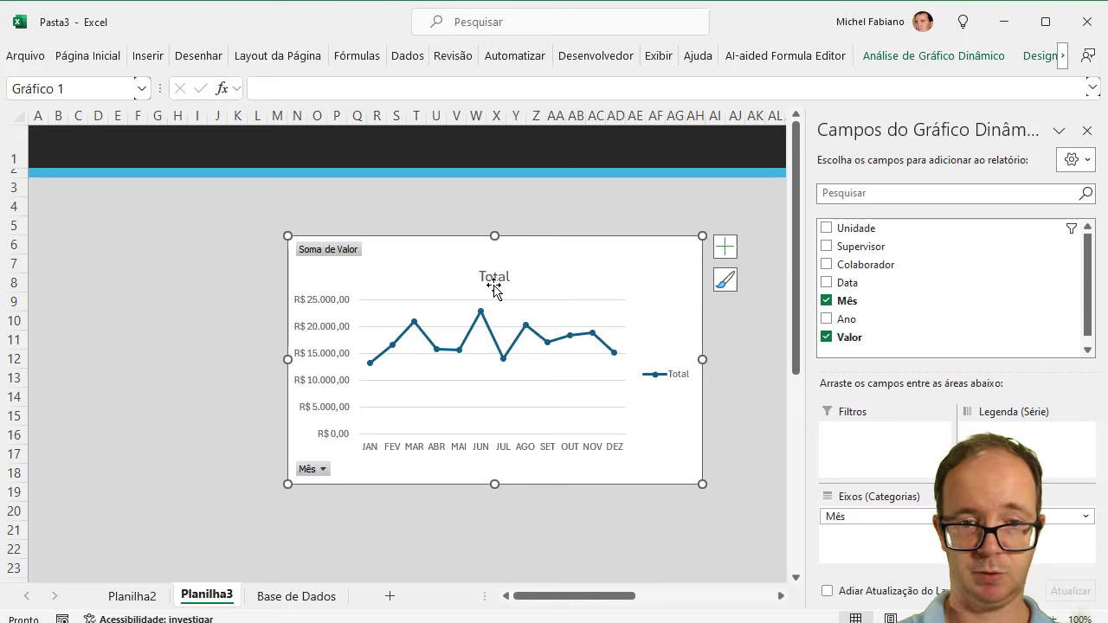
pyautogui.doubleClick(496, 278)
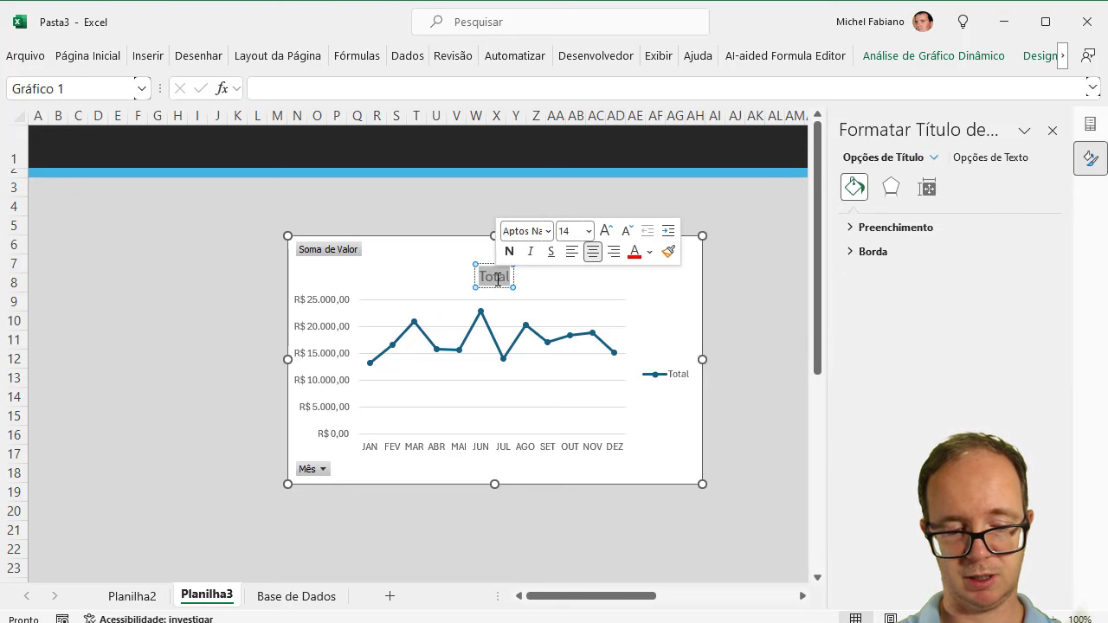
pyautogui.write('Análise')
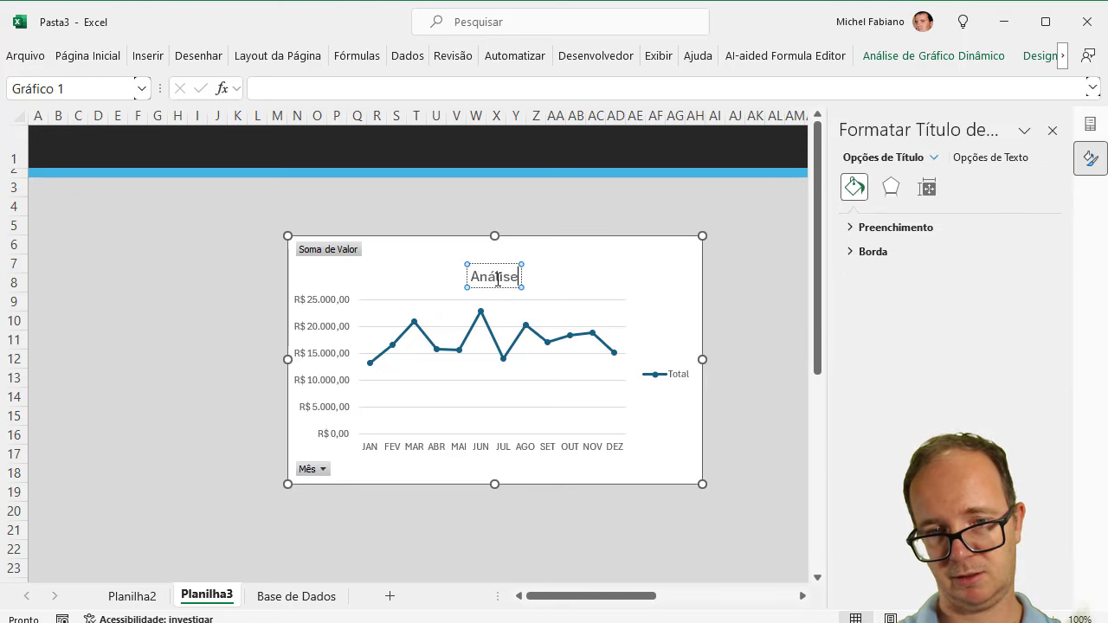
pyautogui.write(' M')
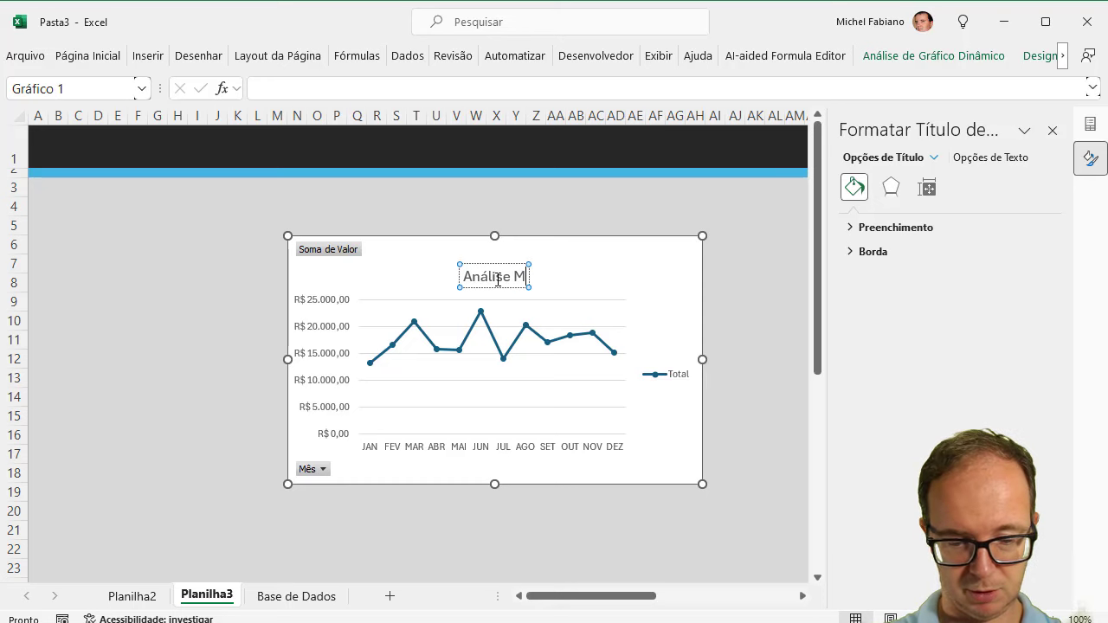
pyautogui.write('ensal de Vendas')
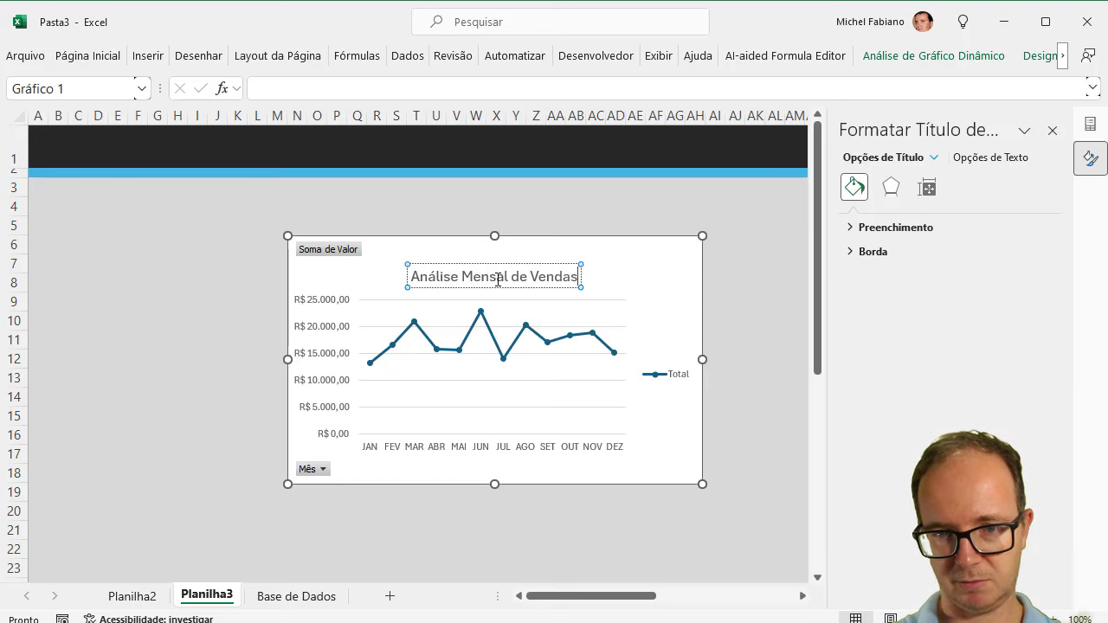
pyautogui.click(193, 344)
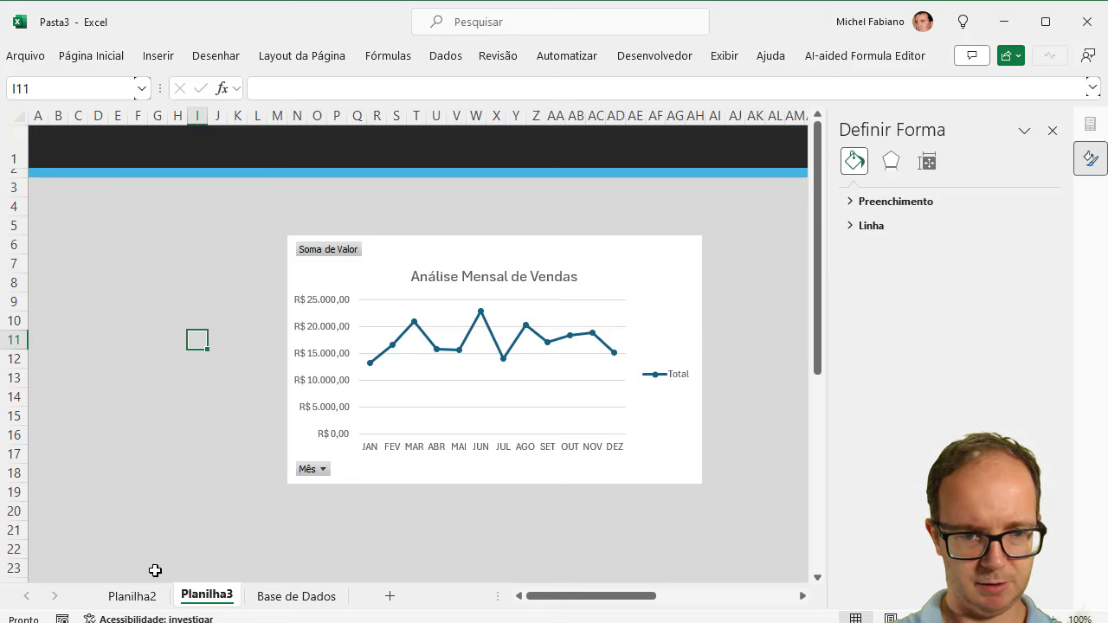
# Step: Insert a clustered bar pivot chart from the Colaborador pivot table on Planilha2
pyautogui.click(147, 600)
pyautogui.click(432, 225)
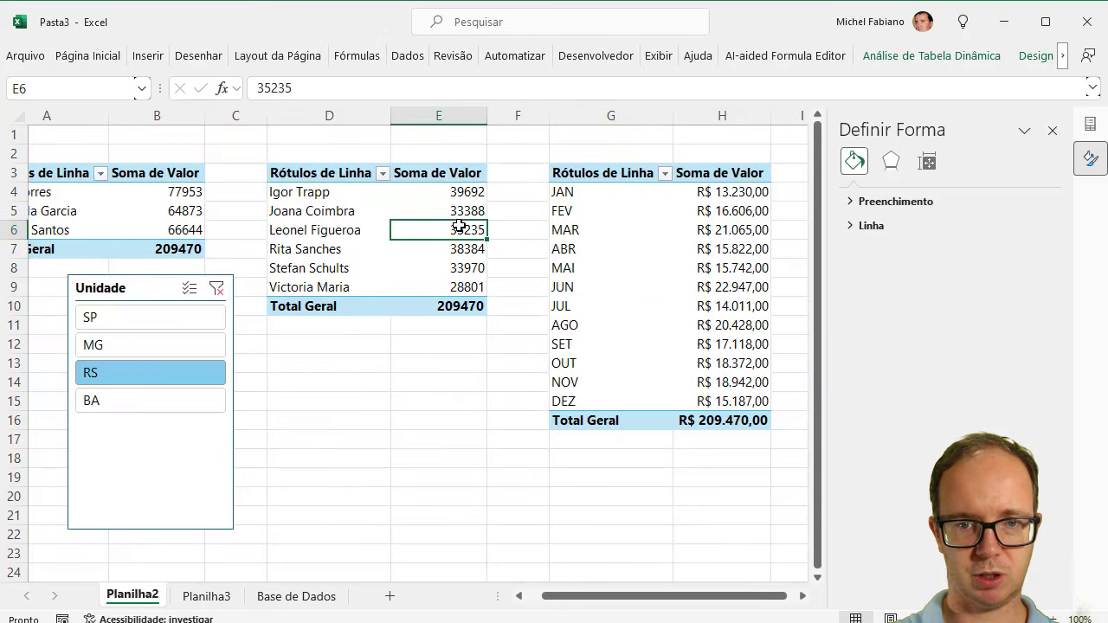
pyautogui.click(147, 55)
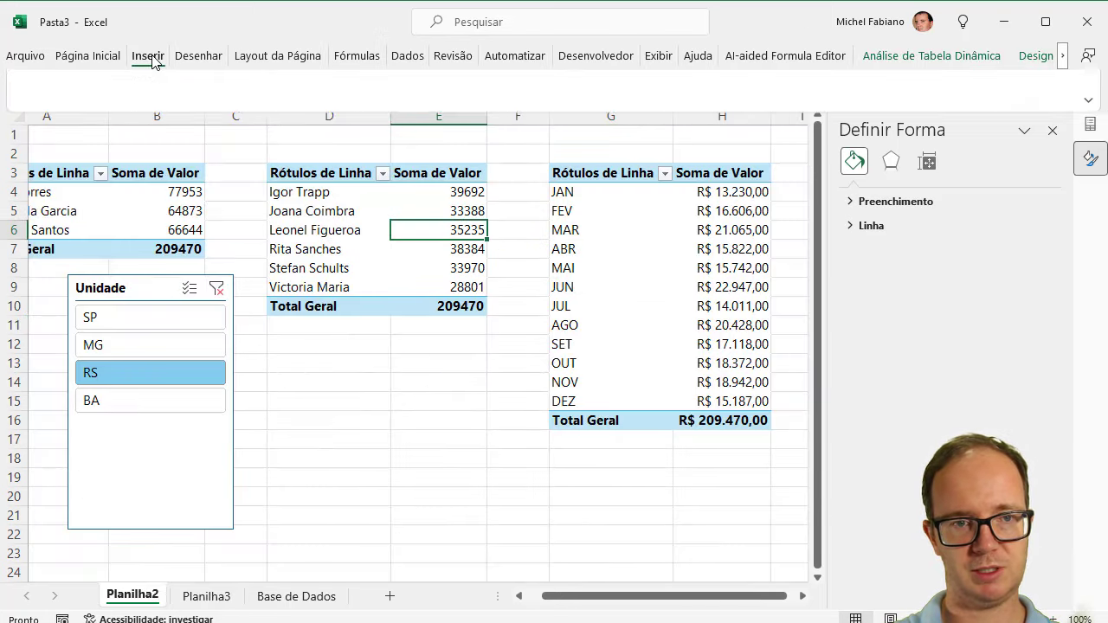
pyautogui.click(444, 84)
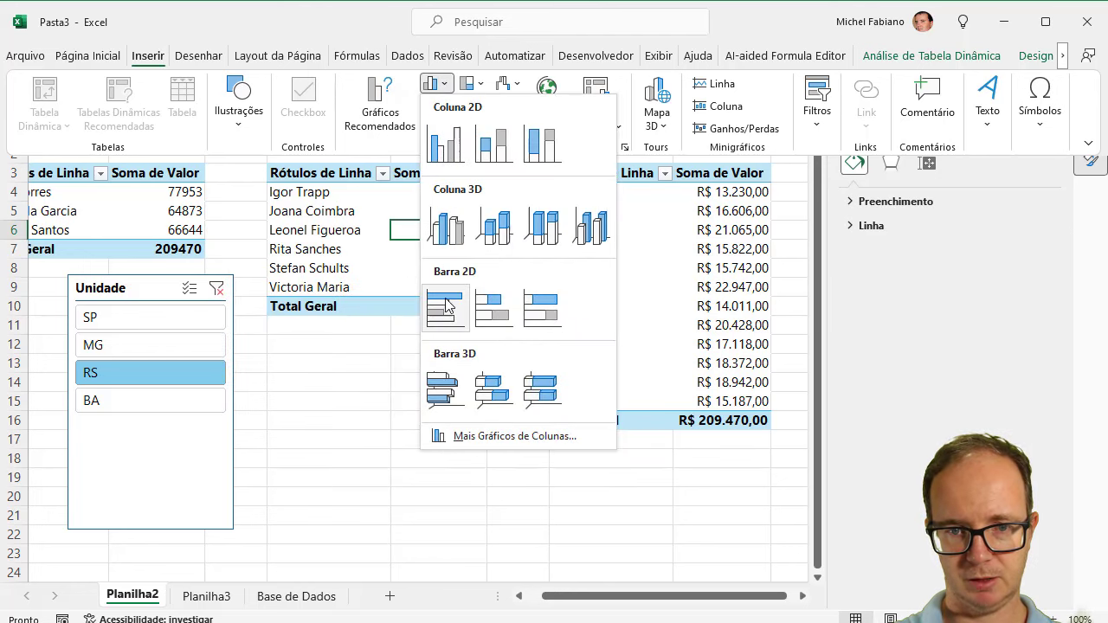
pyautogui.click(447, 309)
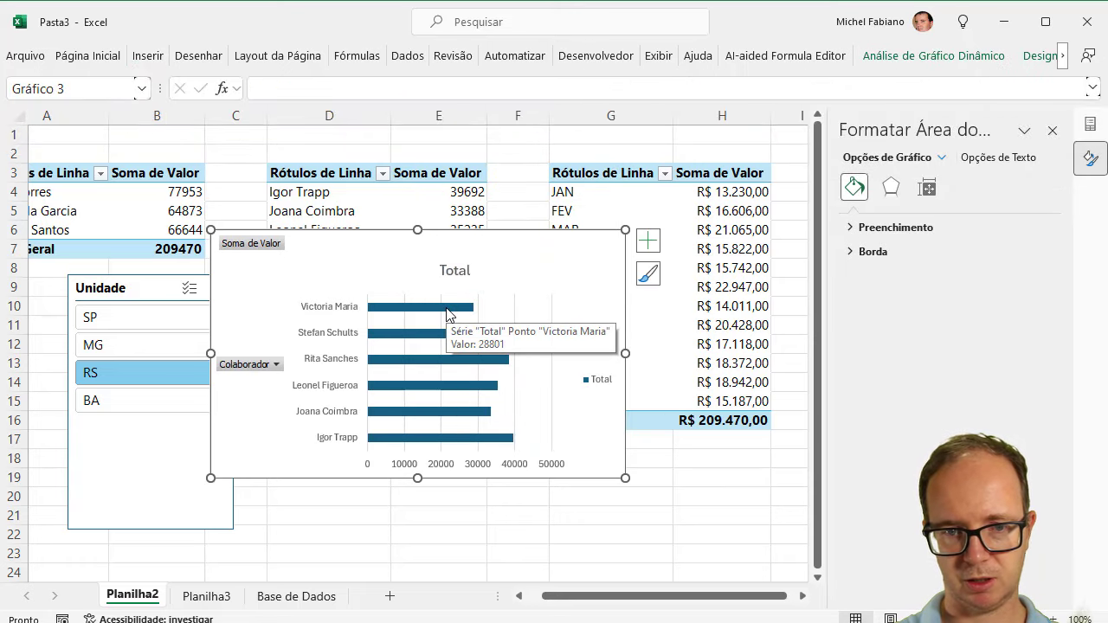
# Step: Move the bar chart from Planilha2 onto Planilha3 at cell F8
pyautogui.press('Delete')
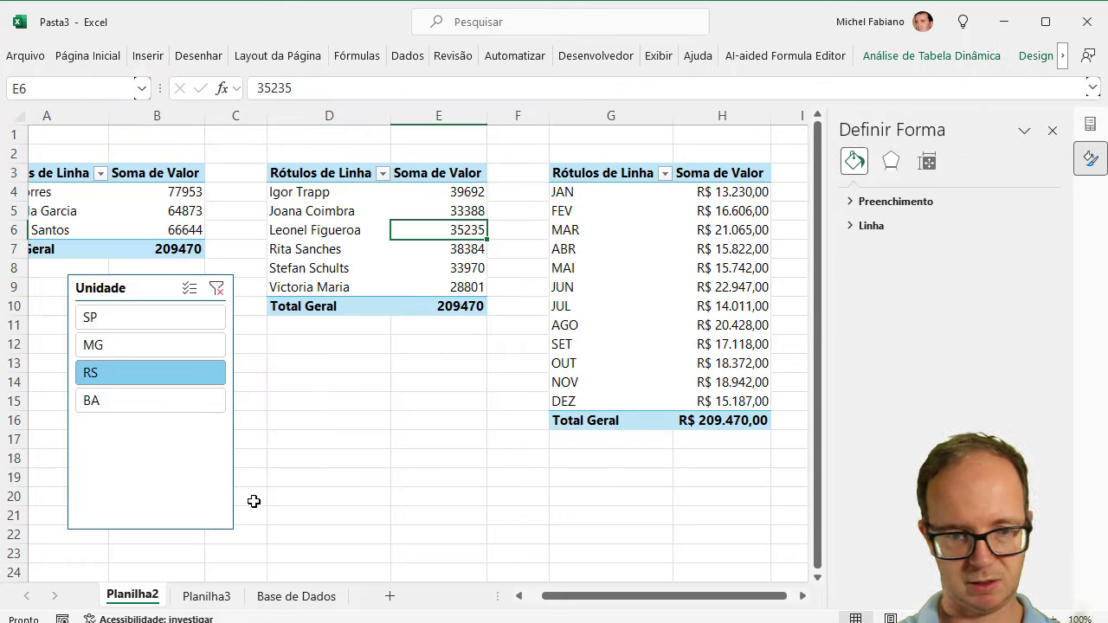
pyautogui.click(206, 596)
pyautogui.click(136, 283)
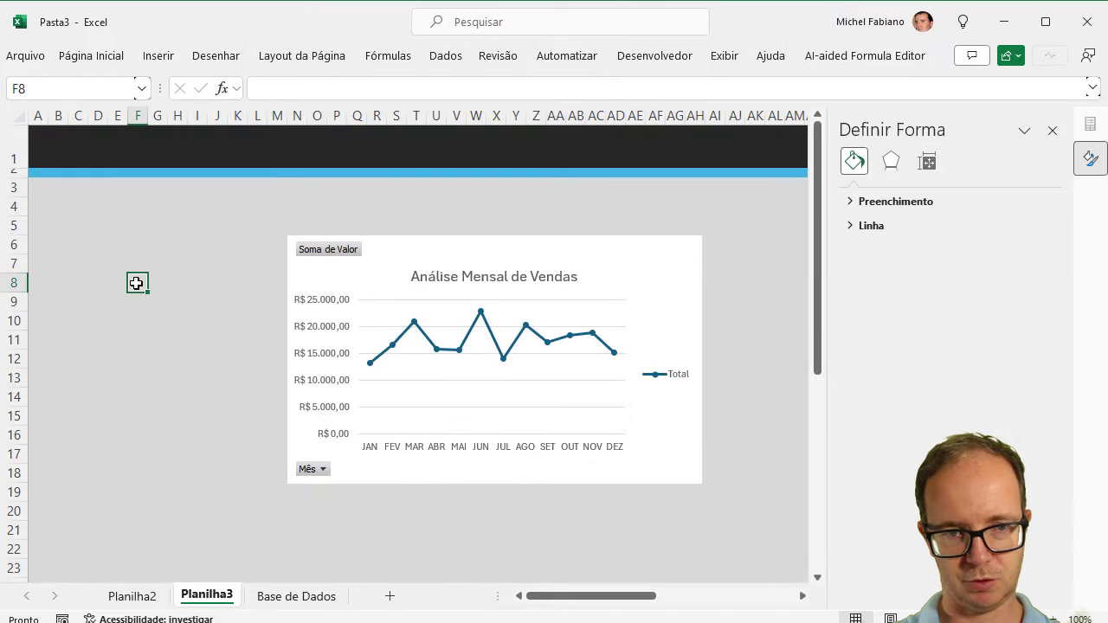
pyautogui.hotkey('ctrl', 'v')
# Step: Retitle the bar chart 'Análise de Vendedores' and place it beside the monthly line chart
pyautogui.click(367, 317)
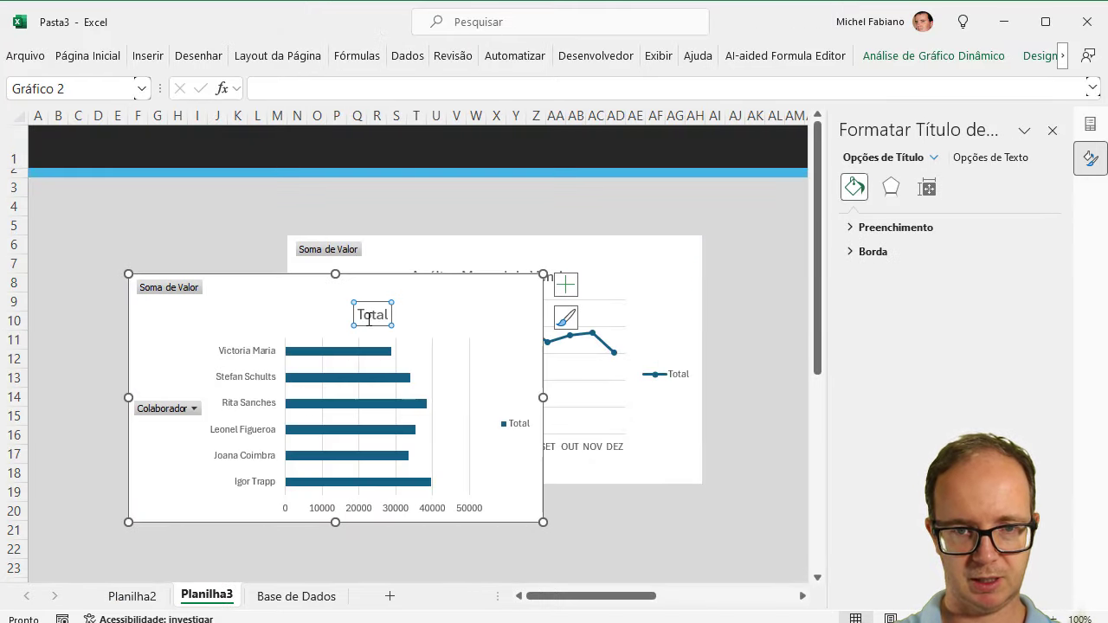
pyautogui.doubleClick(368, 319)
pyautogui.write('Anpali')
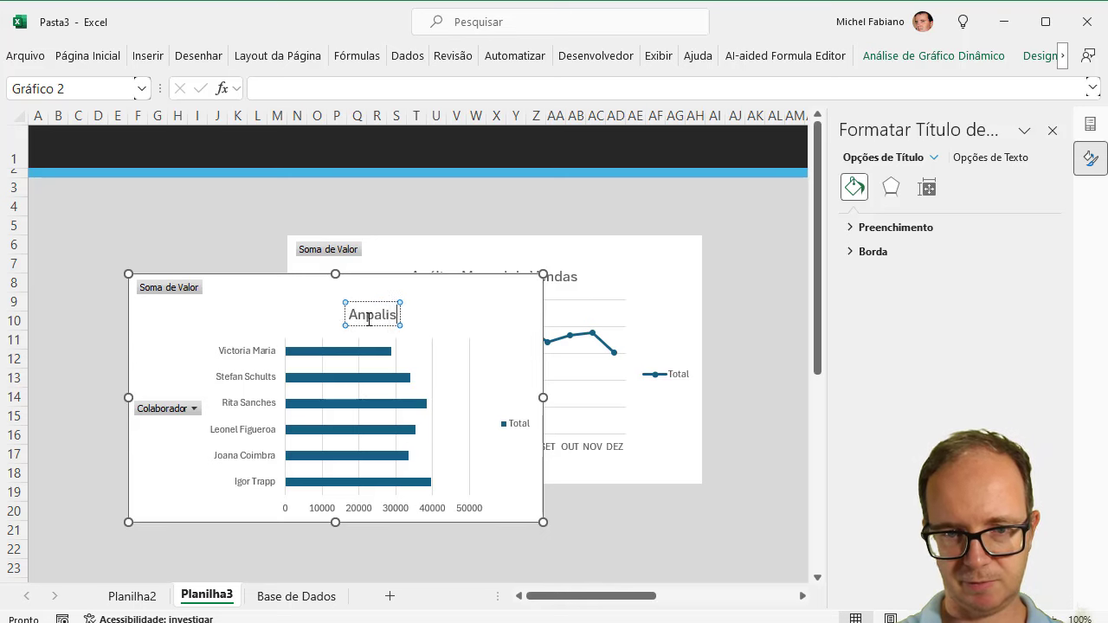
pyautogui.write('s')
pyautogui.press('BackSpace')
pyautogui.press('BackSpace')
pyautogui.press('BackSpace')
pyautogui.press('BackSpace')
pyautogui.press('BackSpace')
pyautogui.write('ál')
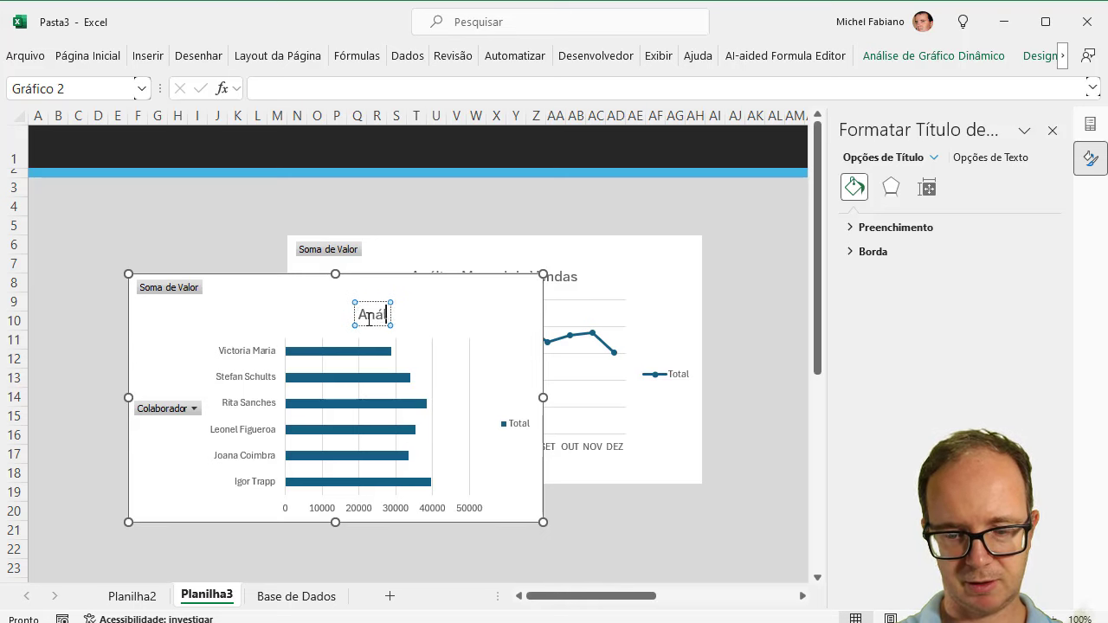
pyautogui.write('ise de Vendedo')
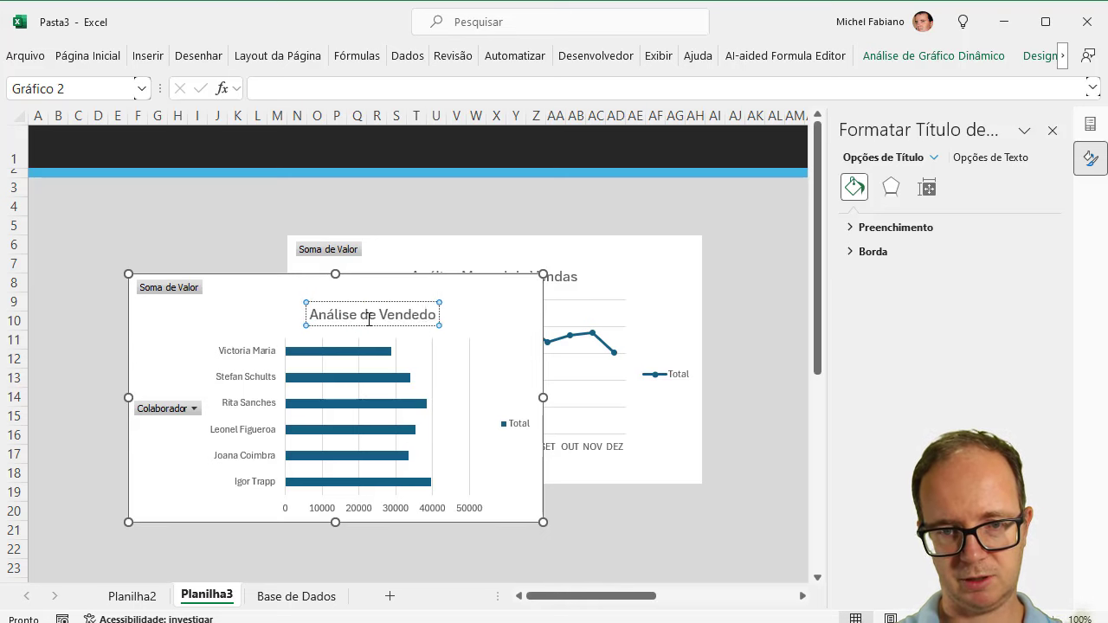
pyautogui.write('res')
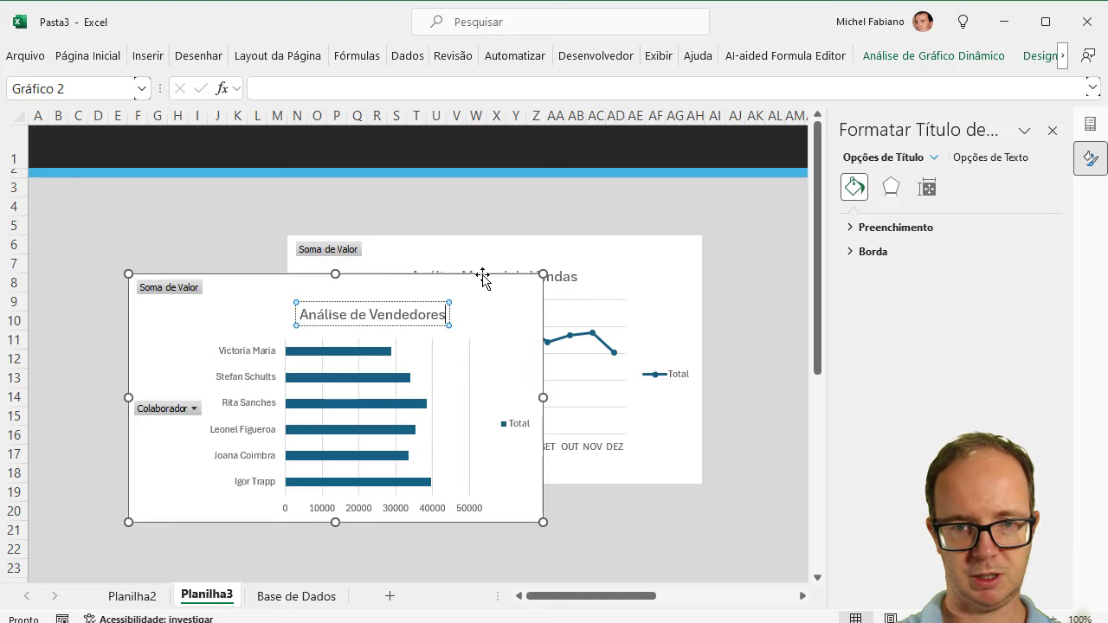
pyautogui.moveTo(482, 275); pyautogui.dragTo(448, 236)
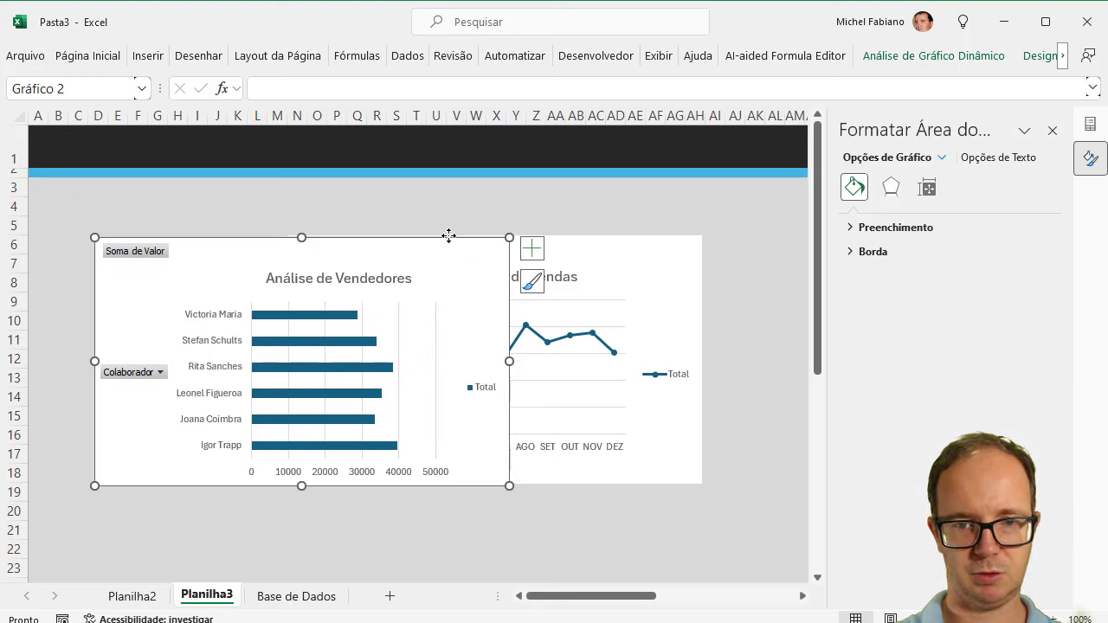
pyautogui.moveTo(617, 250)
pyautogui.mouseDown()
pyautogui.moveTo(860, 251)
pyautogui.moveTo(767, 265)
pyautogui.mouseUp()
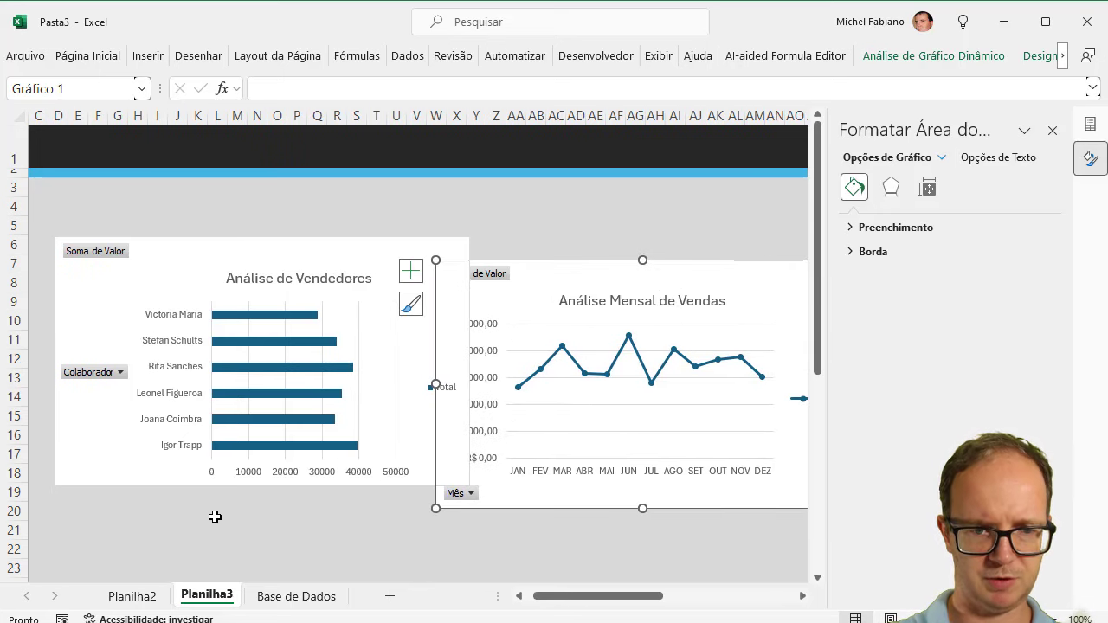
# Step: Insert a 2D pie pivot chart from the supervisor pivot table on Planilha2
pyautogui.click(139, 596)
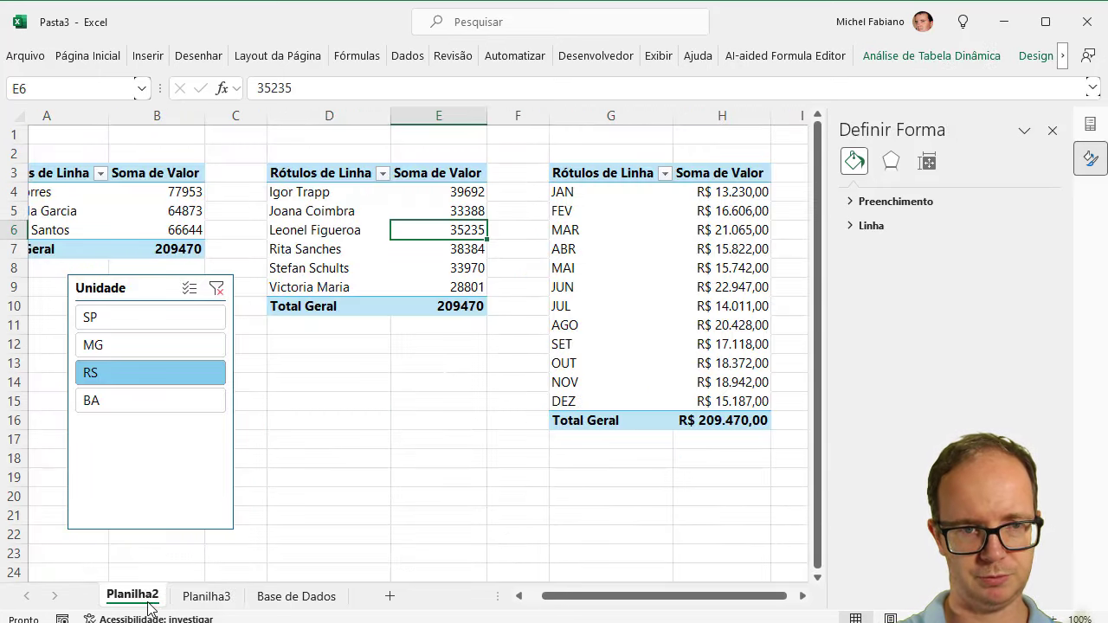
pyautogui.click(171, 216)
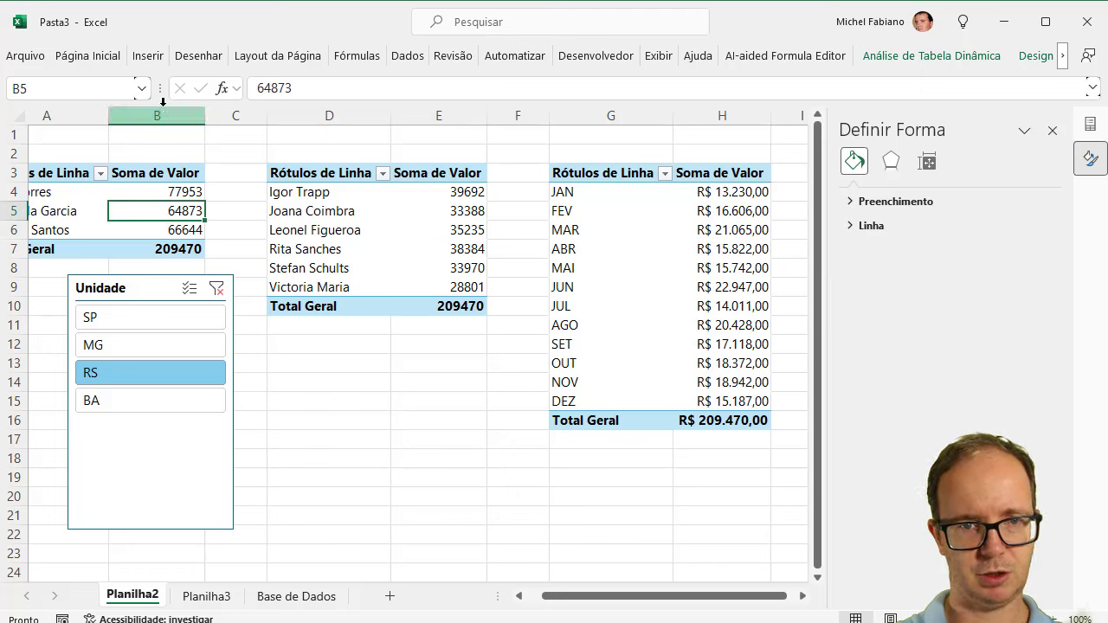
pyautogui.click(136, 61)
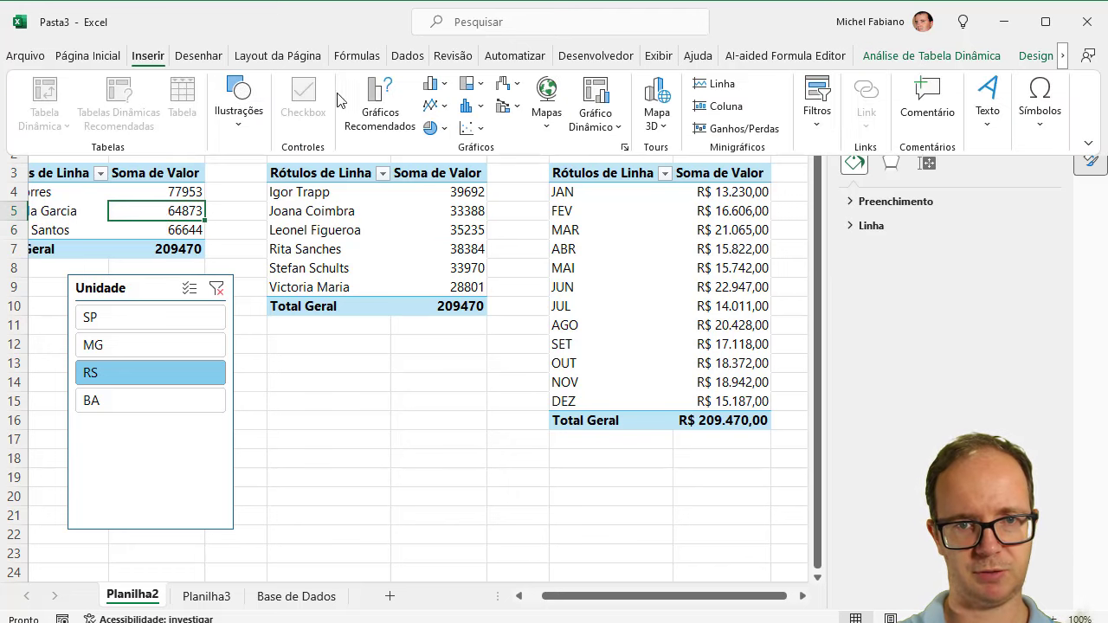
pyautogui.click(432, 128)
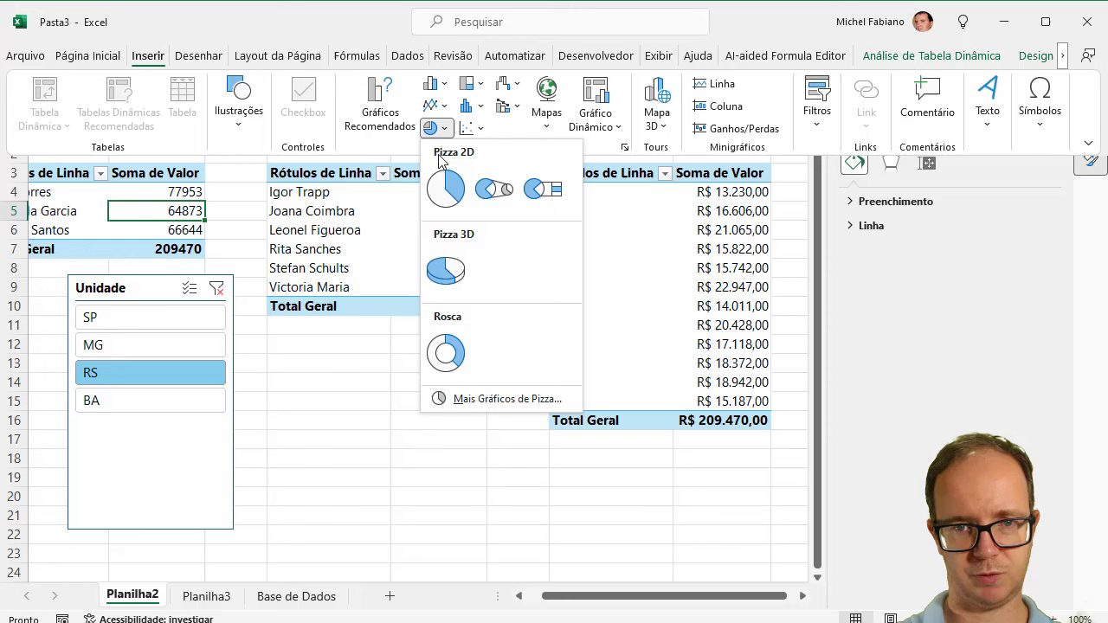
pyautogui.click(442, 208)
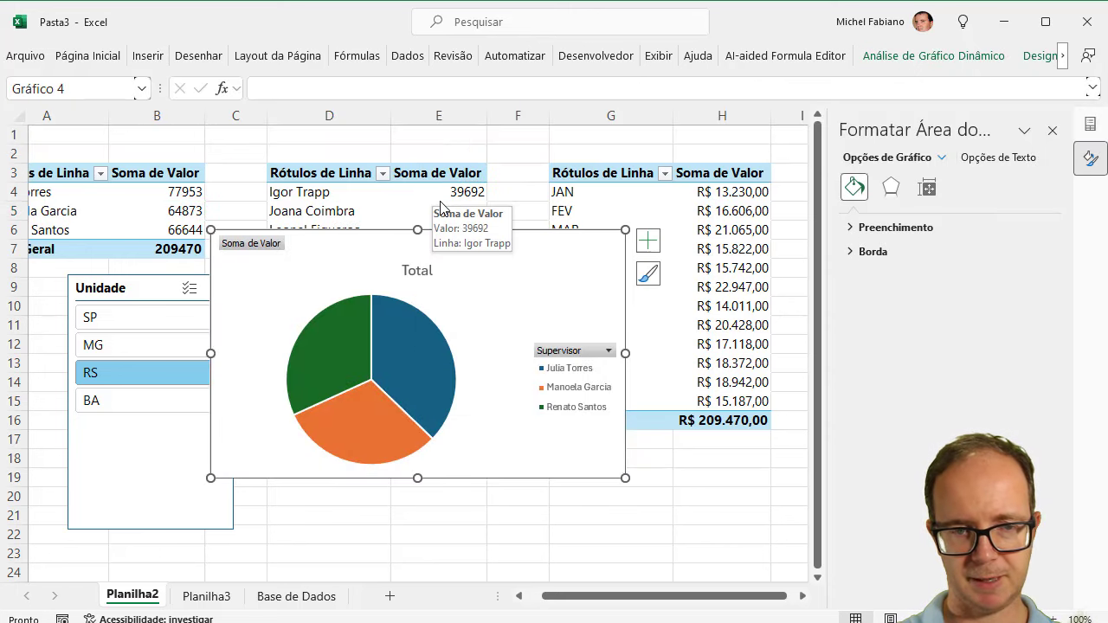
# Step: Move the pie chart from Planilha2 onto the Planilha3 dashboard
pyautogui.press('Delete')
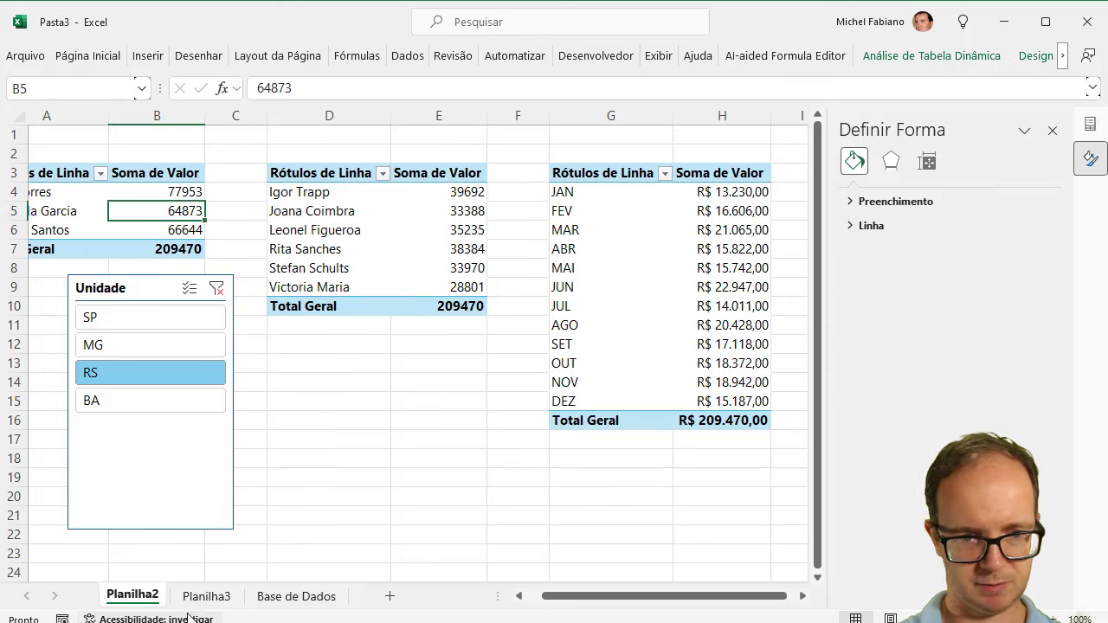
pyautogui.click(204, 597)
pyautogui.click(89, 507)
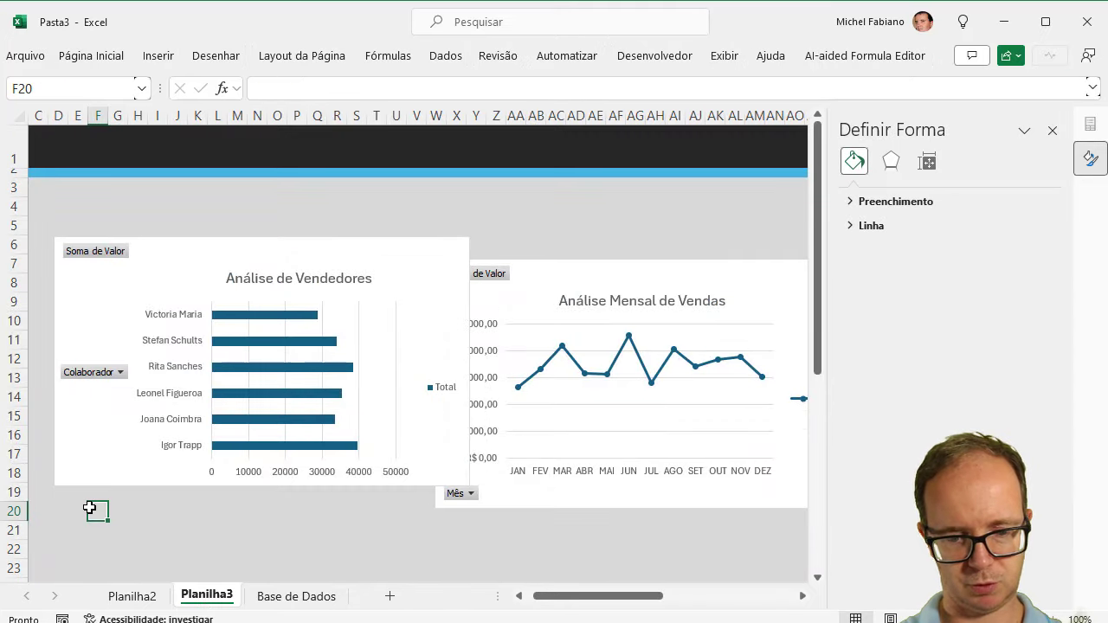
pyautogui.hotkey('ctrl', 'v')
# Step: Title the pie chart 'Análise de Supervisores' and close the formatting pane
pyautogui.click(295, 543)
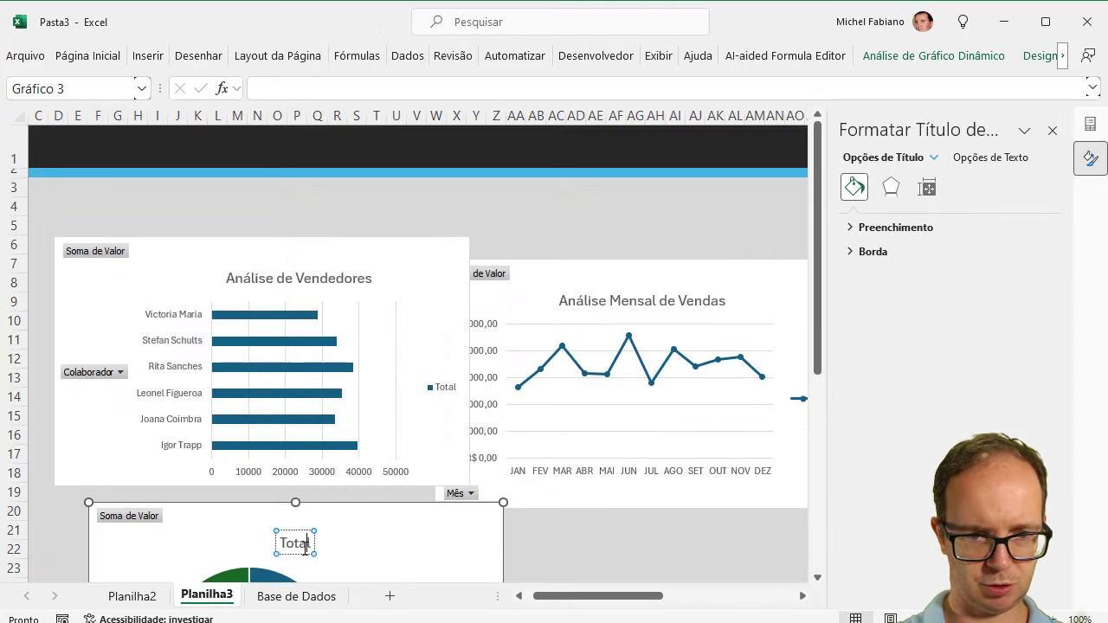
pyautogui.doubleClick(302, 544)
pyautogui.write('Anállise')
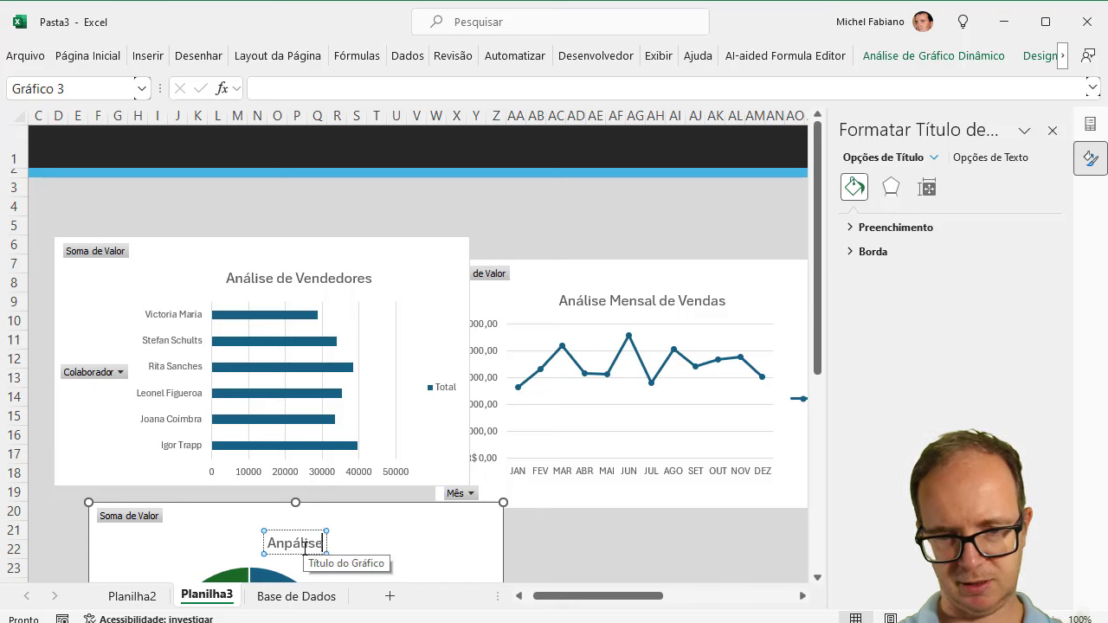
pyautogui.press('BackSpace')
pyautogui.press('BackSpace')
pyautogui.press('BackSpace')
pyautogui.press('BackSpace')
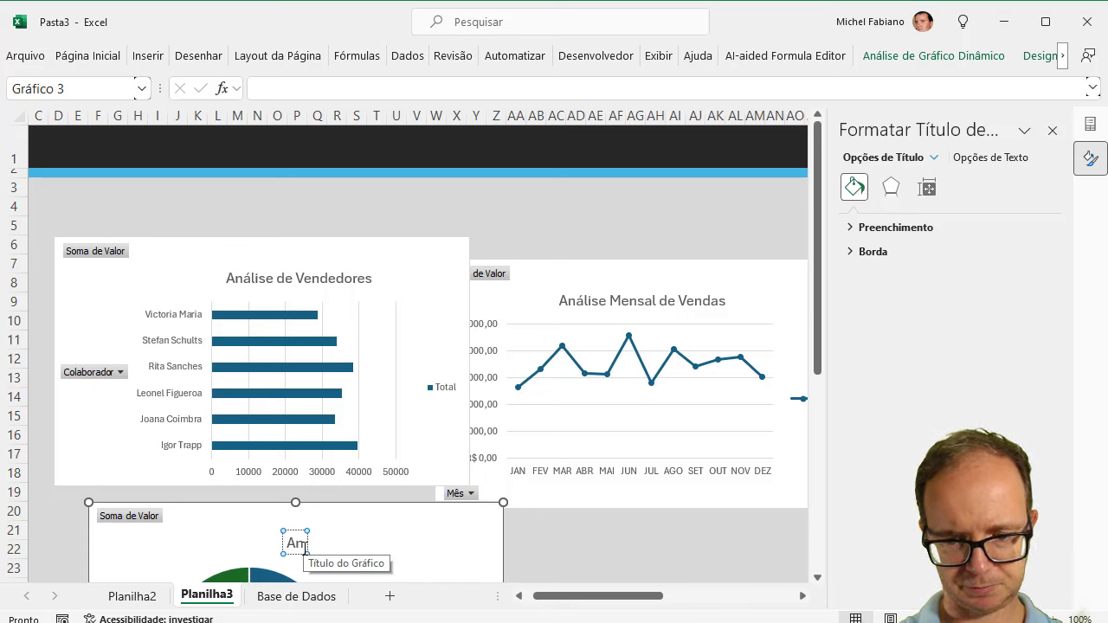
pyautogui.write('álise de')
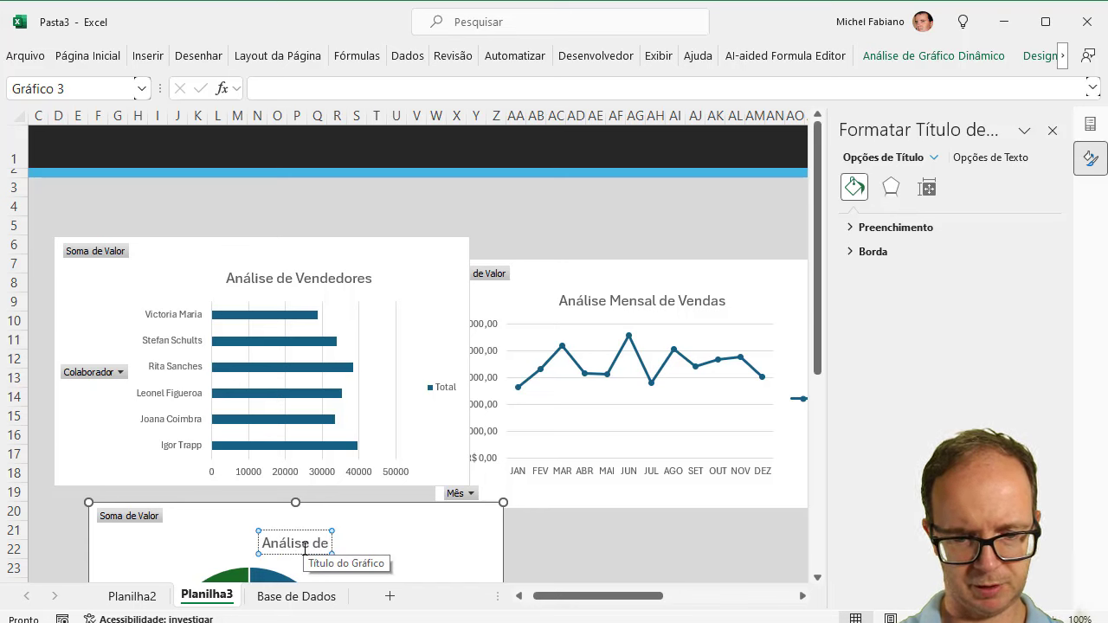
pyautogui.write(' Supervis')
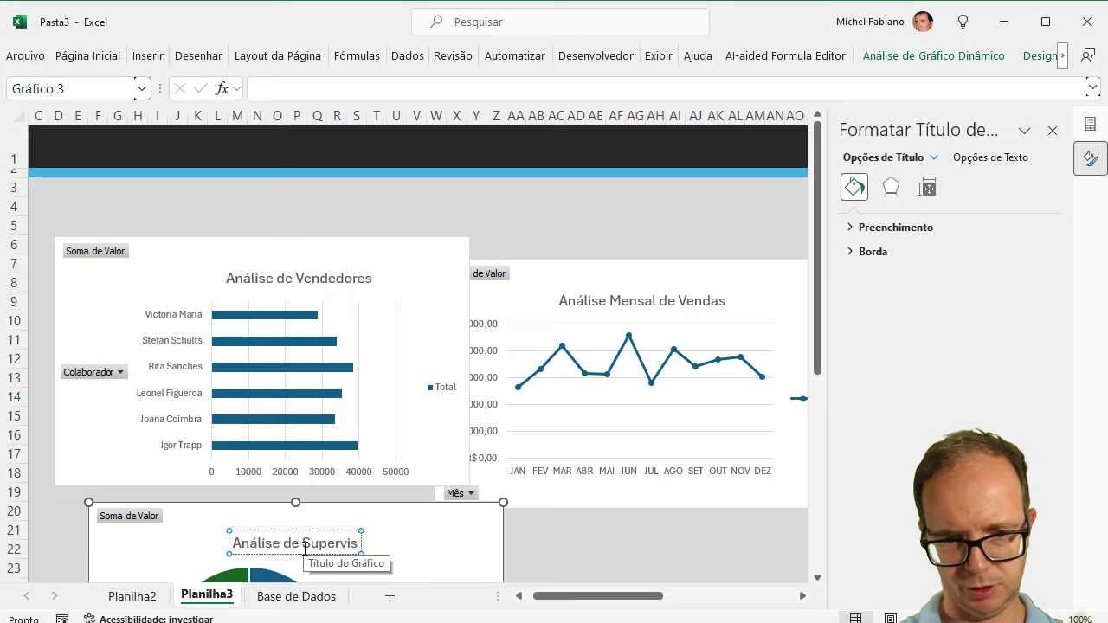
pyautogui.write('ores')
pyautogui.click(549, 220)
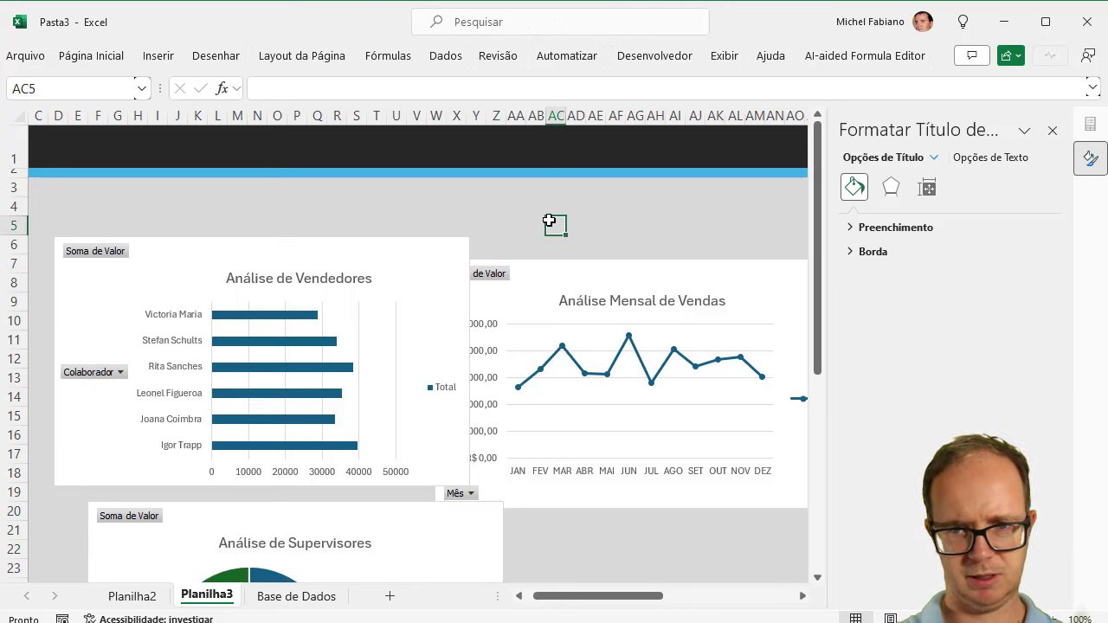
pyautogui.click(1053, 131)
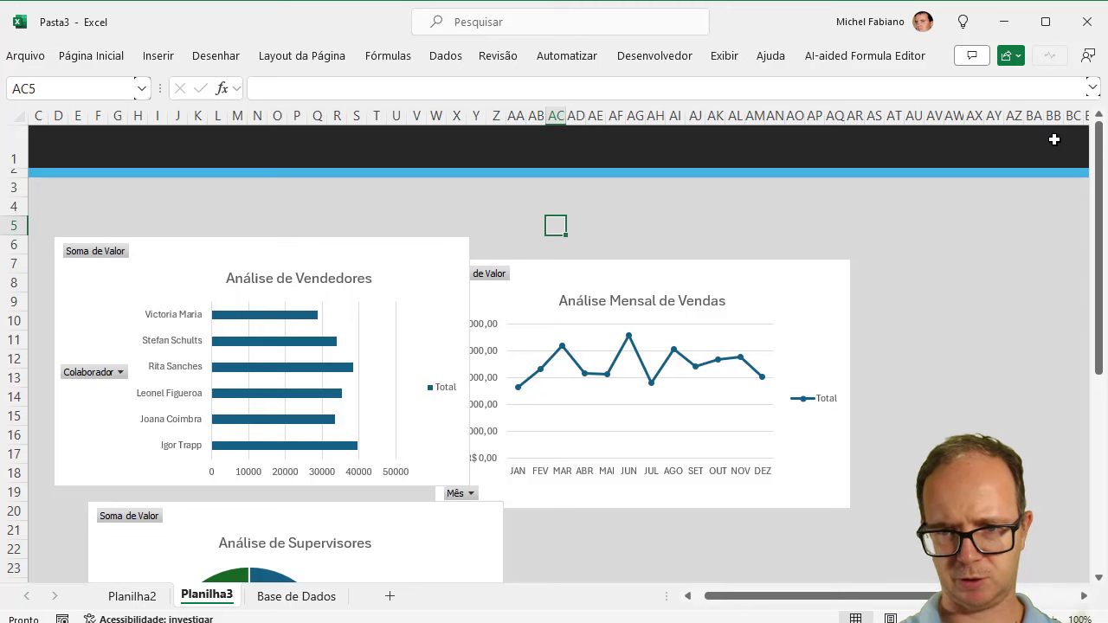
# Step: Align the monthly and Vendedores charts at the top, with the pie chart below the bar chart
pyautogui.moveTo(796, 269); pyautogui.dragTo(832, 218)
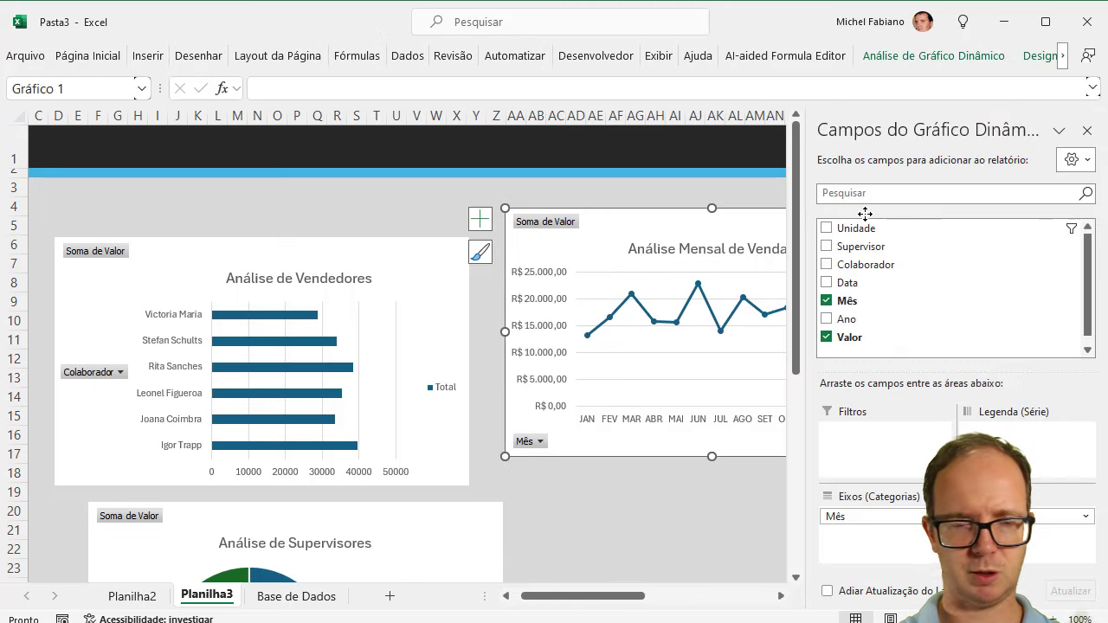
pyautogui.moveTo(448, 240); pyautogui.dragTo(449, 206)
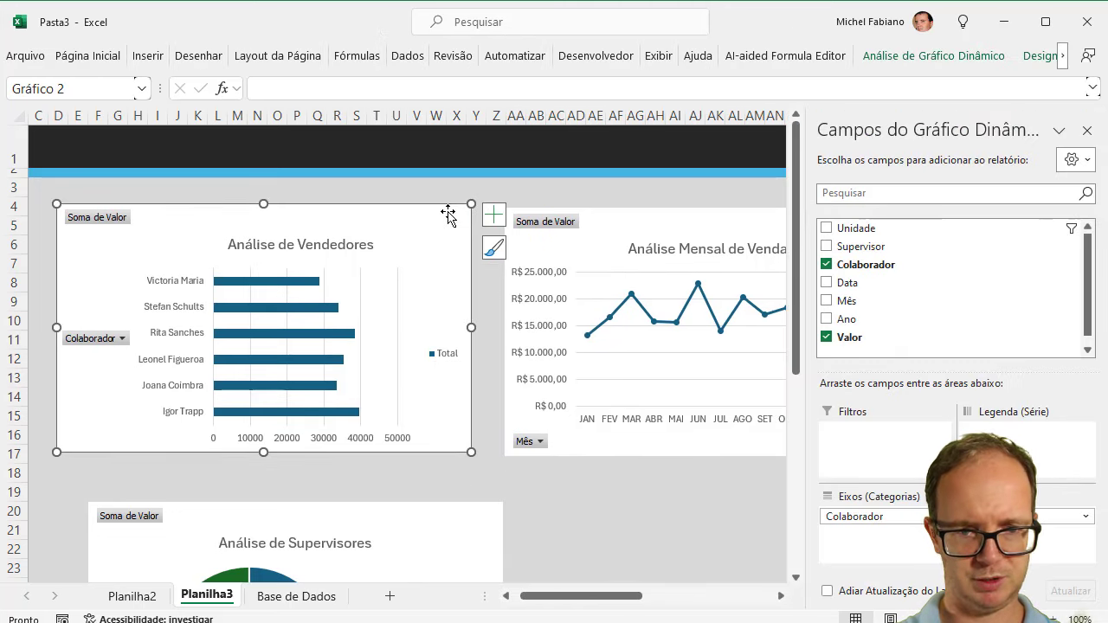
pyautogui.moveTo(423, 510); pyautogui.dragTo(390, 473)
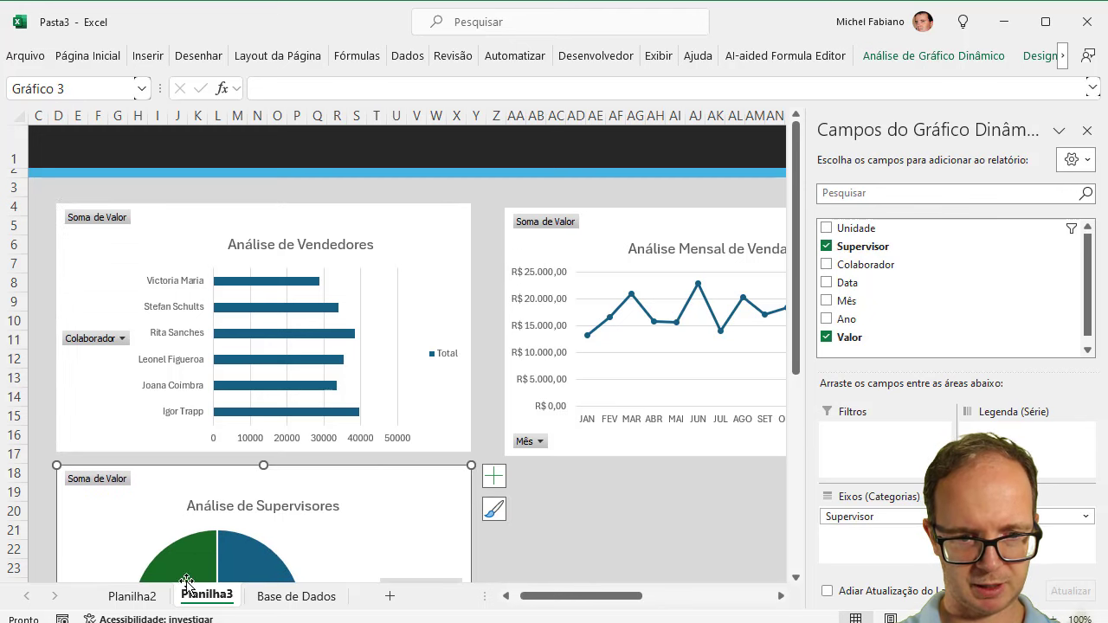
# Step: Move the Unidade slicer from Planilha2 to the empty area right of the line chart on Planilha3
pyautogui.click(130, 597)
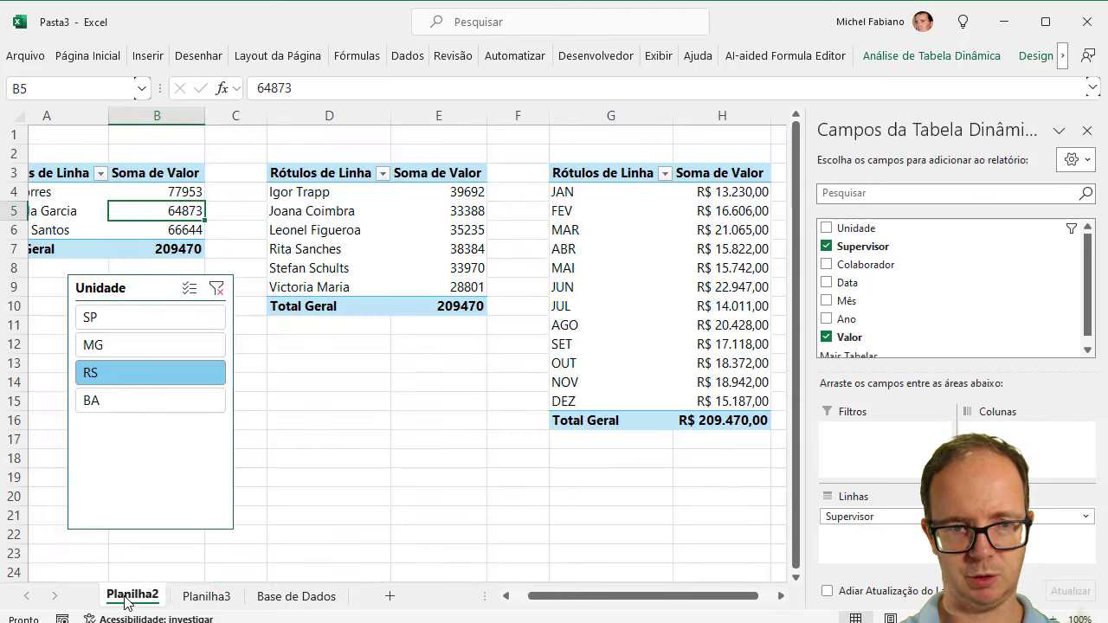
pyautogui.click(126, 290)
pyautogui.press('Delete')
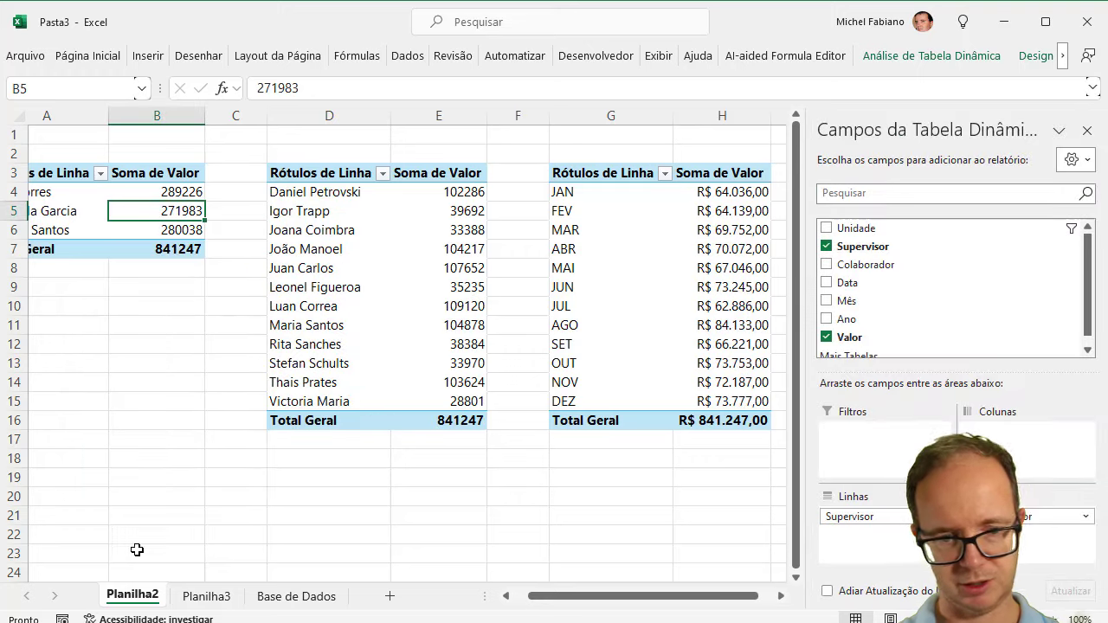
pyautogui.click(217, 596)
pyautogui.click(534, 492)
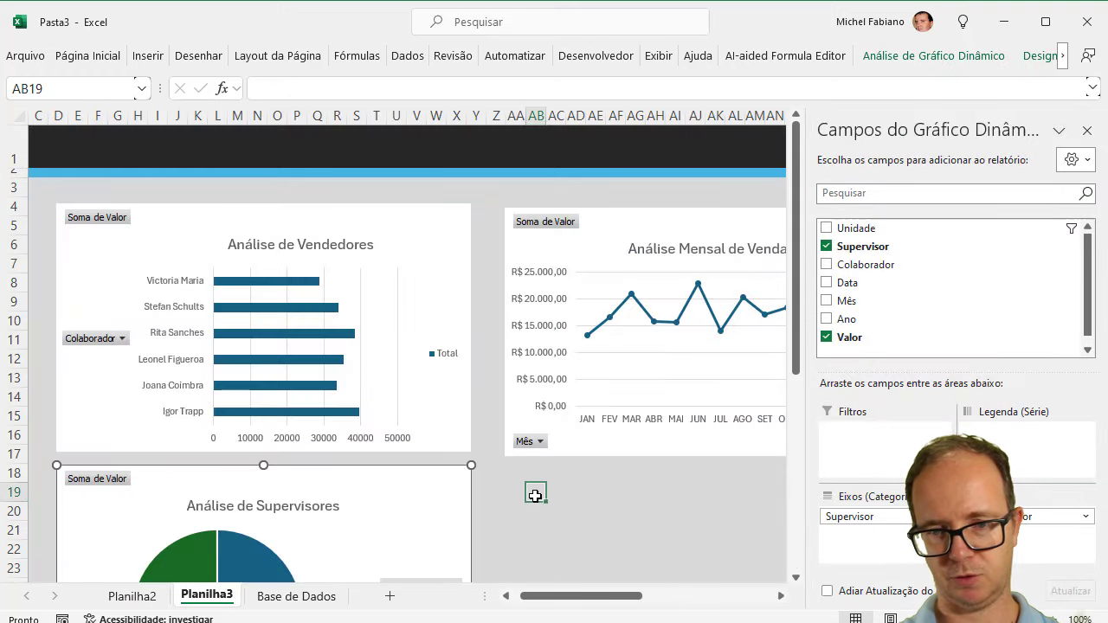
pyautogui.hotkey('ctrl', 'v')
pyautogui.moveTo(537, 489)
pyautogui.mouseDown()
pyautogui.moveTo(865, 279)
pyautogui.moveTo(804, 147)
pyautogui.mouseUp()
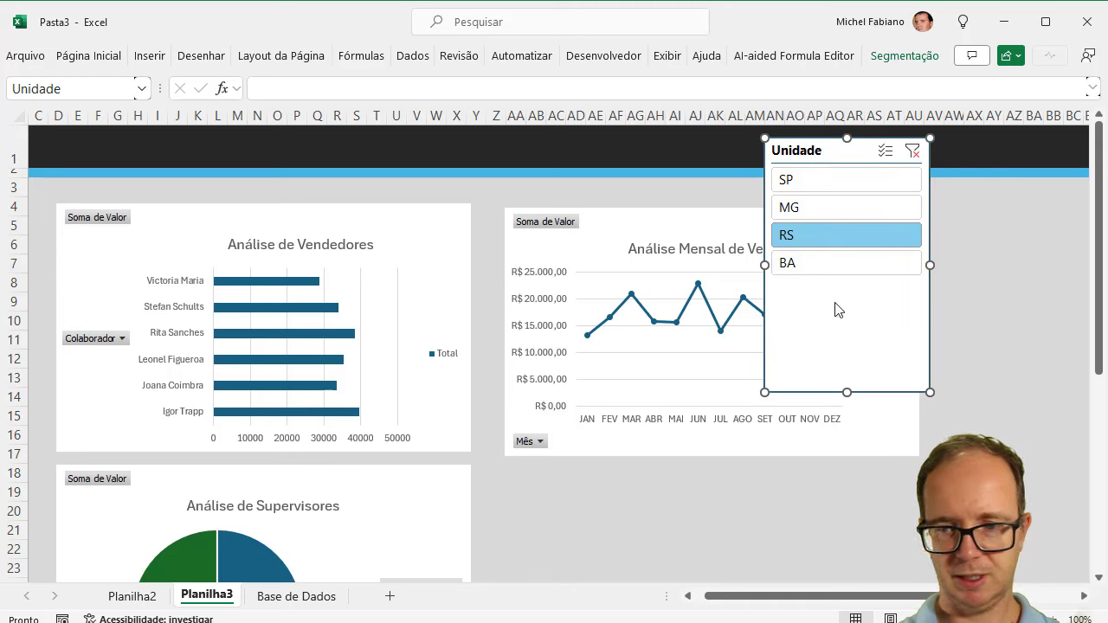
pyautogui.scroll(-2, 554, 346)
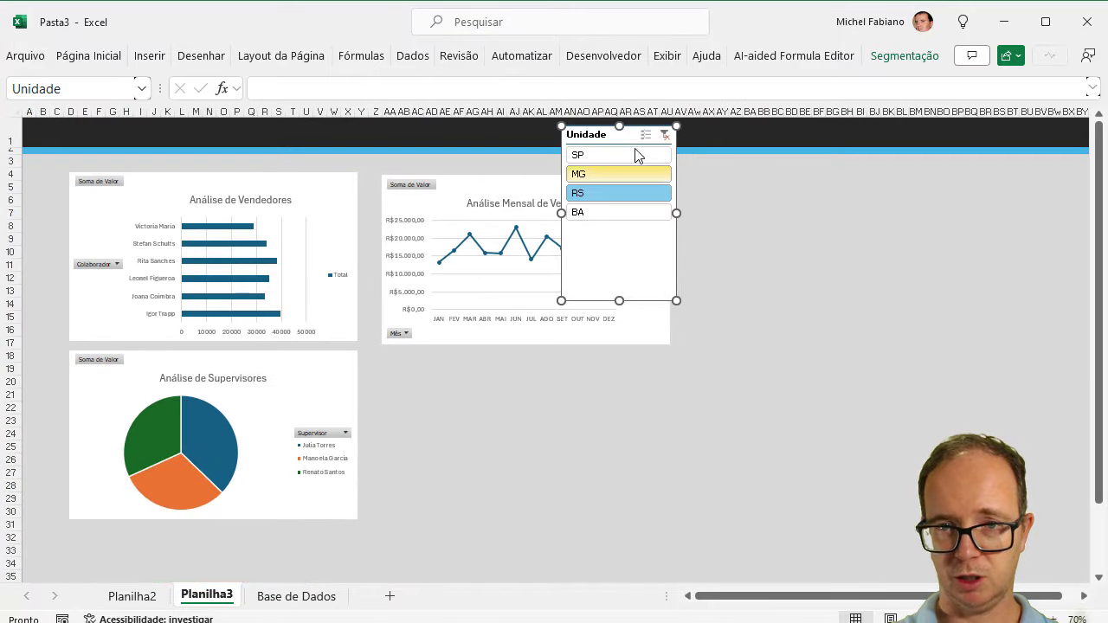
pyautogui.moveTo(601, 135)
pyautogui.mouseDown()
pyautogui.moveTo(729, 176)
pyautogui.moveTo(726, 185)
pyautogui.mouseUp()
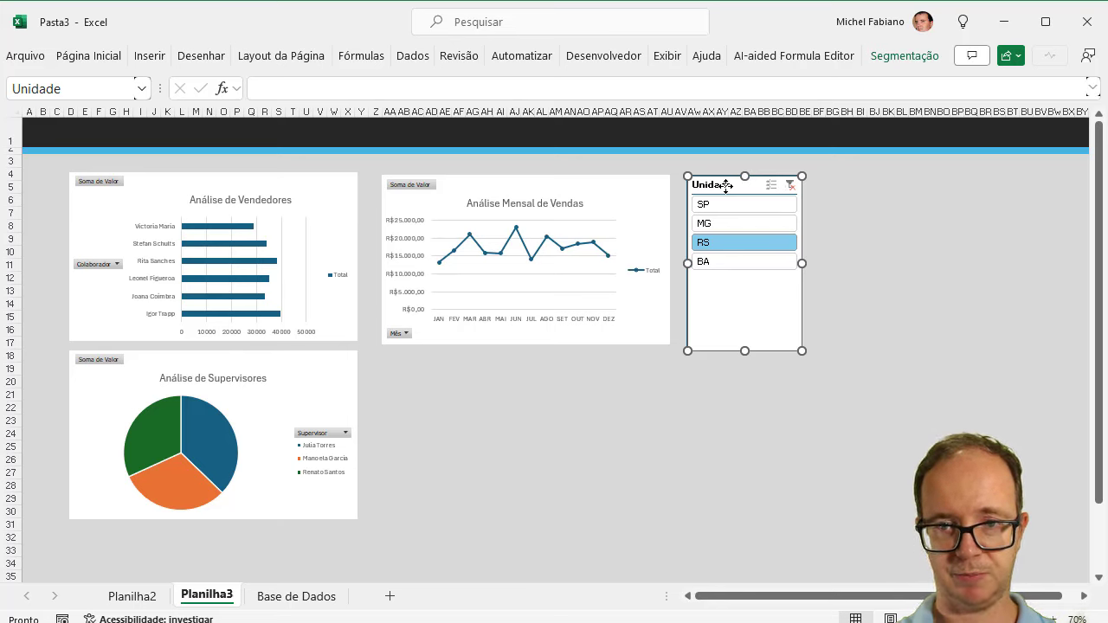
# Step: Test the slicer on SP, MG, RS and BA, leaving the charts filtered to MG
pyautogui.click(732, 208)
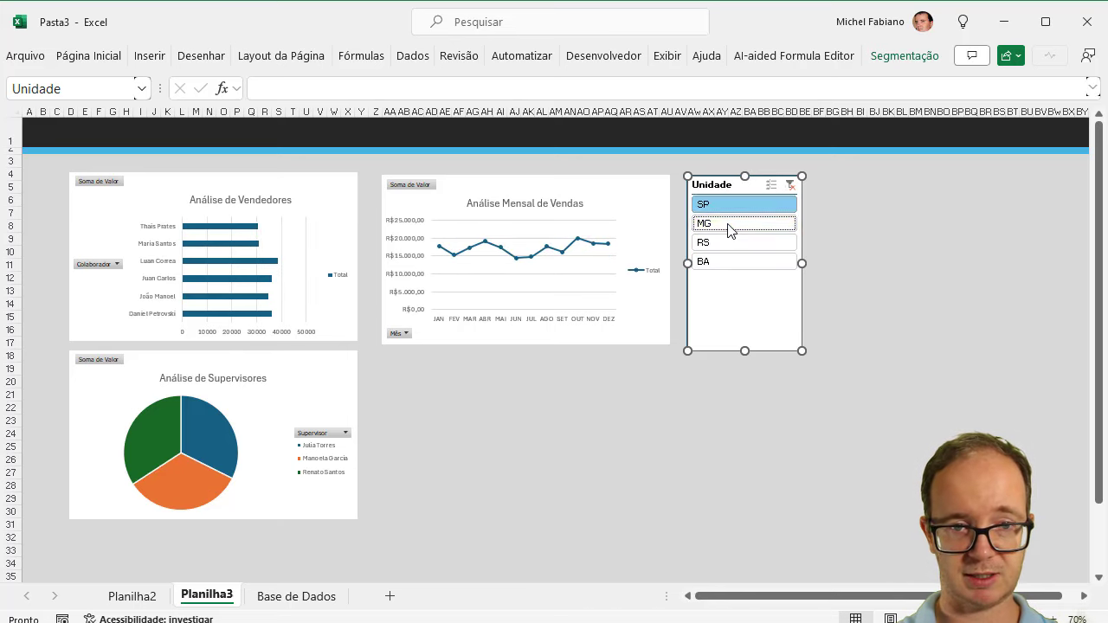
pyautogui.click(729, 227)
pyautogui.click(729, 244)
pyautogui.click(731, 260)
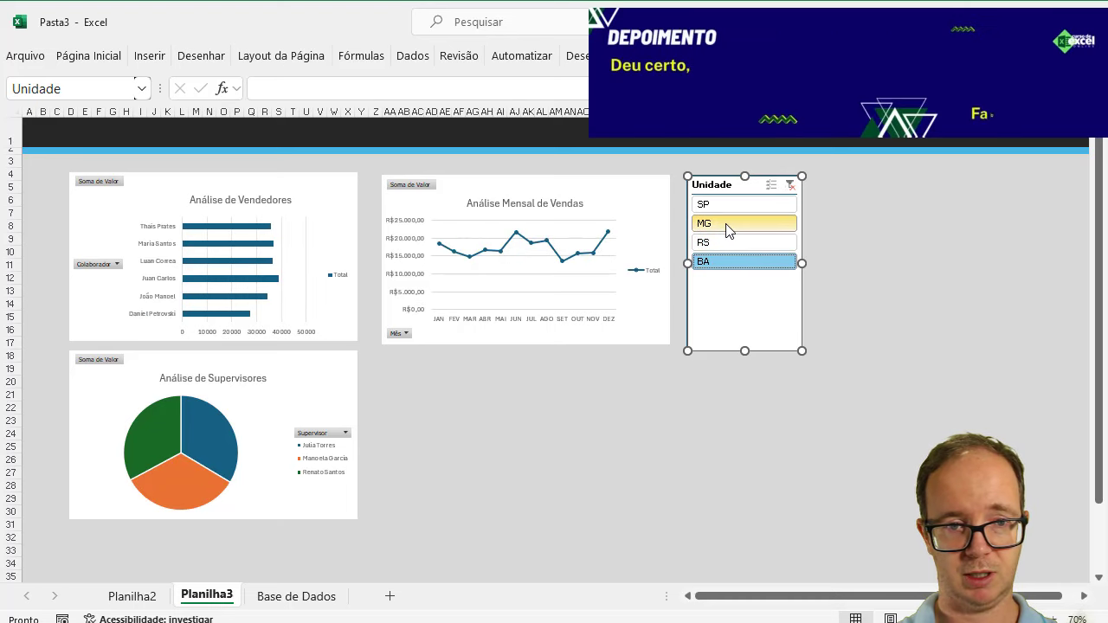
pyautogui.click(727, 226)
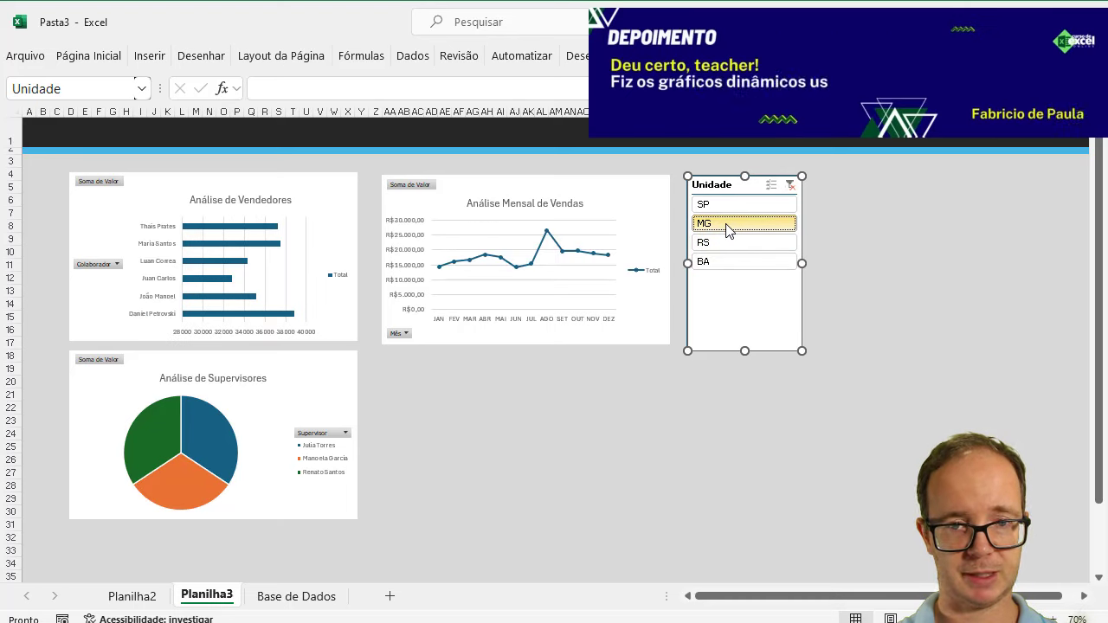
# Step: Apply the Moeda (R$) format to Soma de Valor columns B and E, then return to Planilha3
pyautogui.click(154, 599)
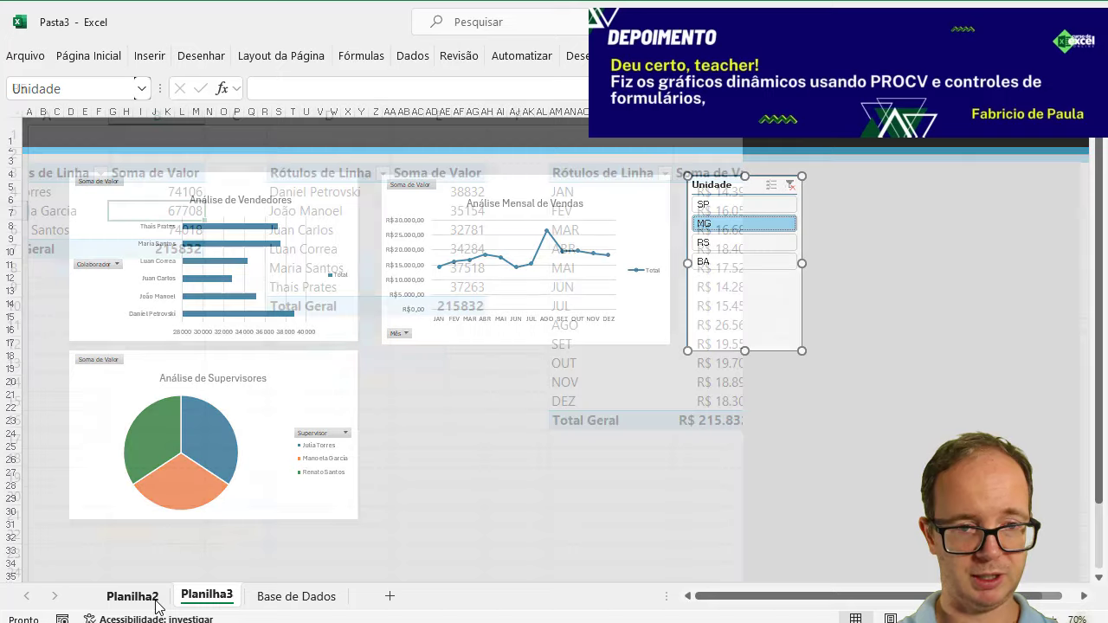
pyautogui.click(173, 114)
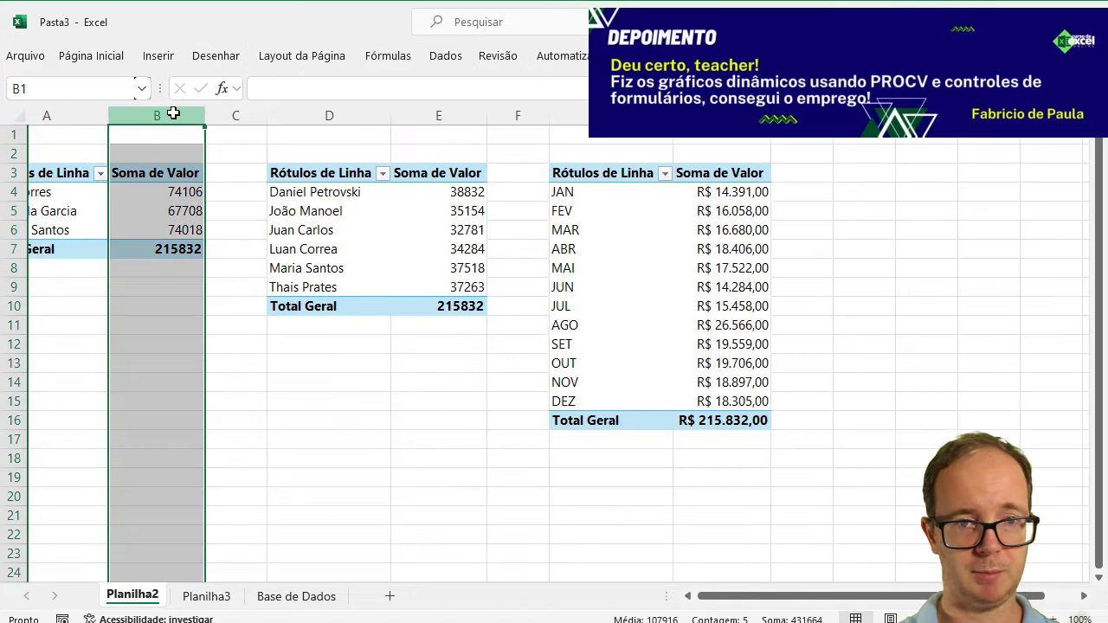
pyautogui.keyDown('ctrl'); pyautogui.click(431, 114); pyautogui.keyUp('ctrl')
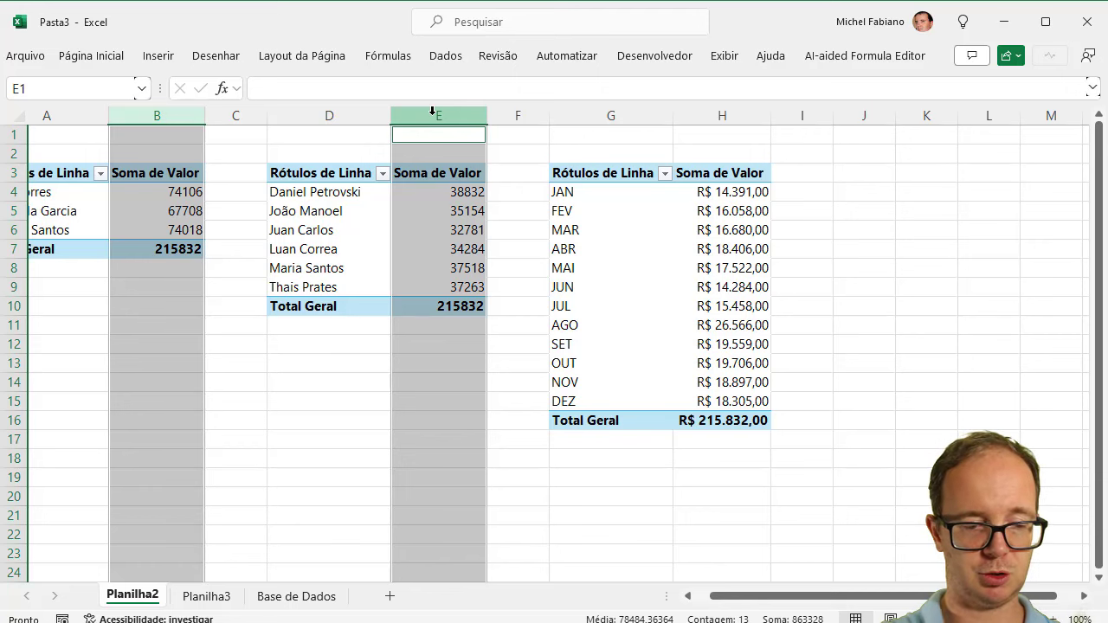
pyautogui.hotkey('ctrl', '1')
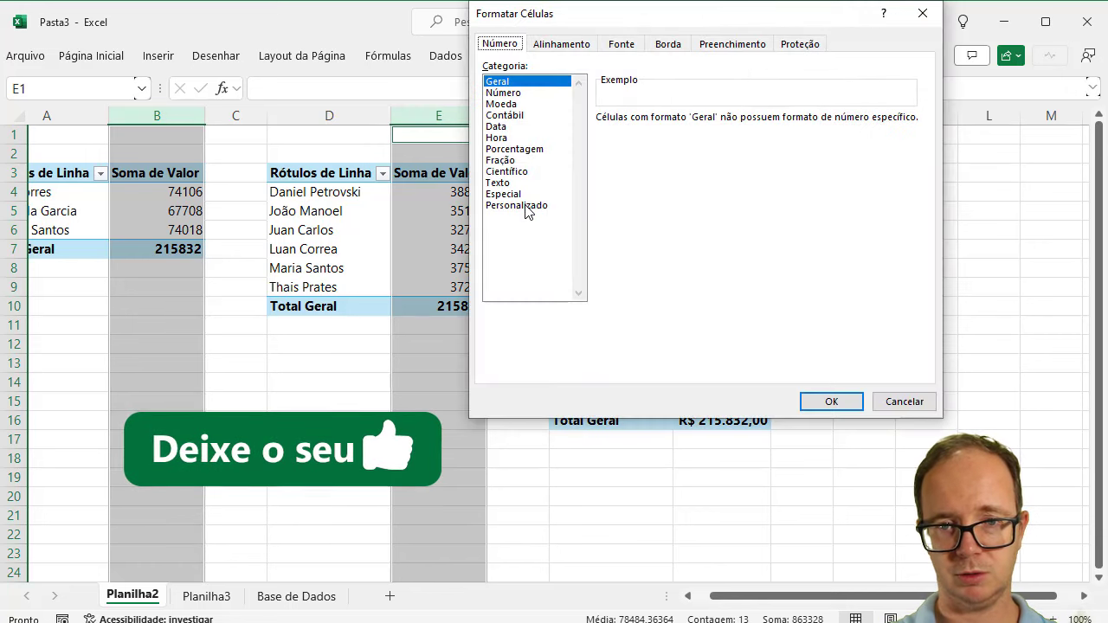
pyautogui.click(501, 104)
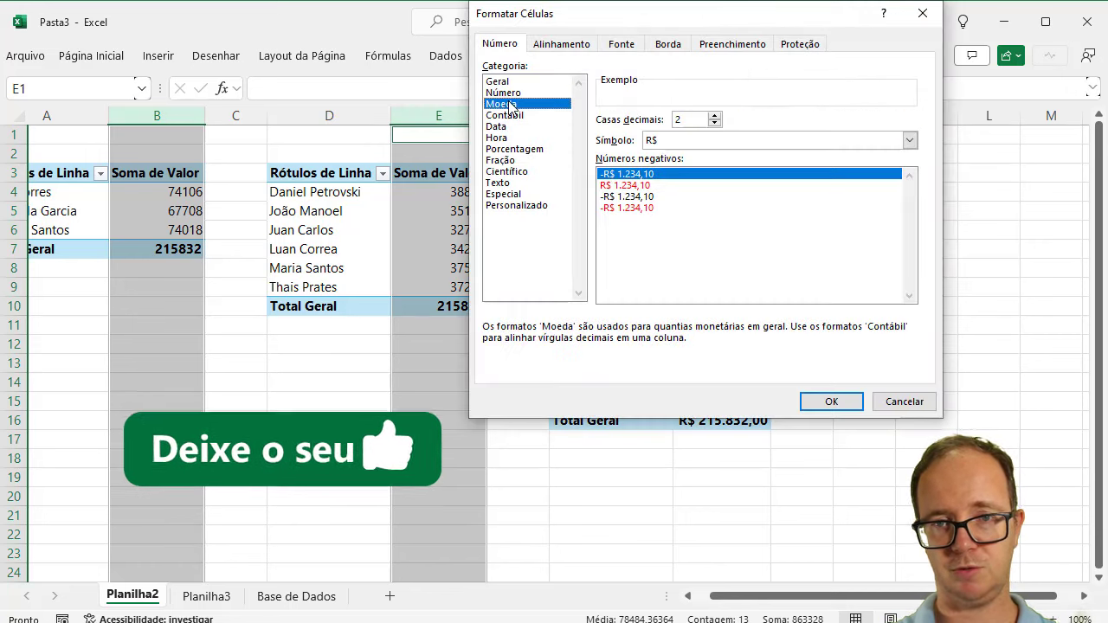
pyautogui.click(829, 402)
pyautogui.click(880, 376)
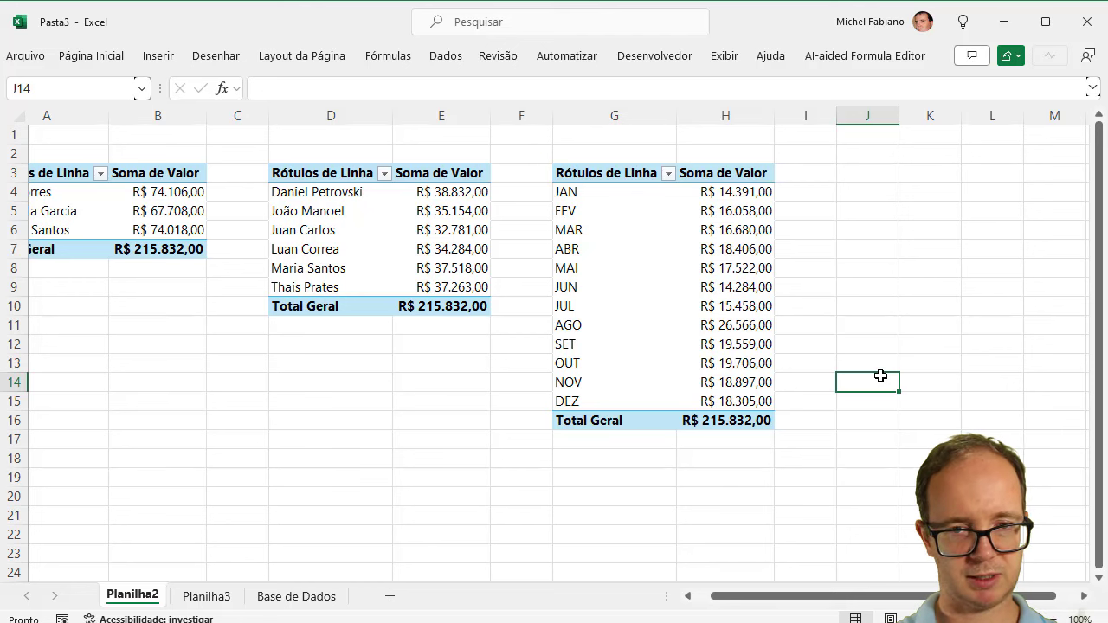
pyautogui.click(207, 597)
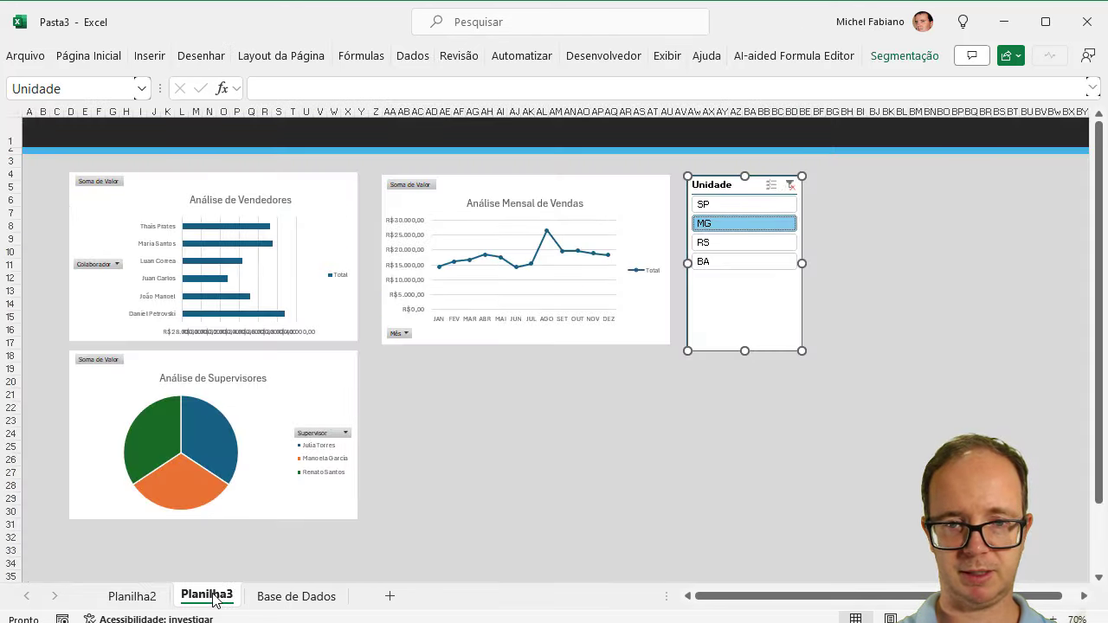
# Step: Enter the dashboard title text in cell B1
pyautogui.click(542, 436)
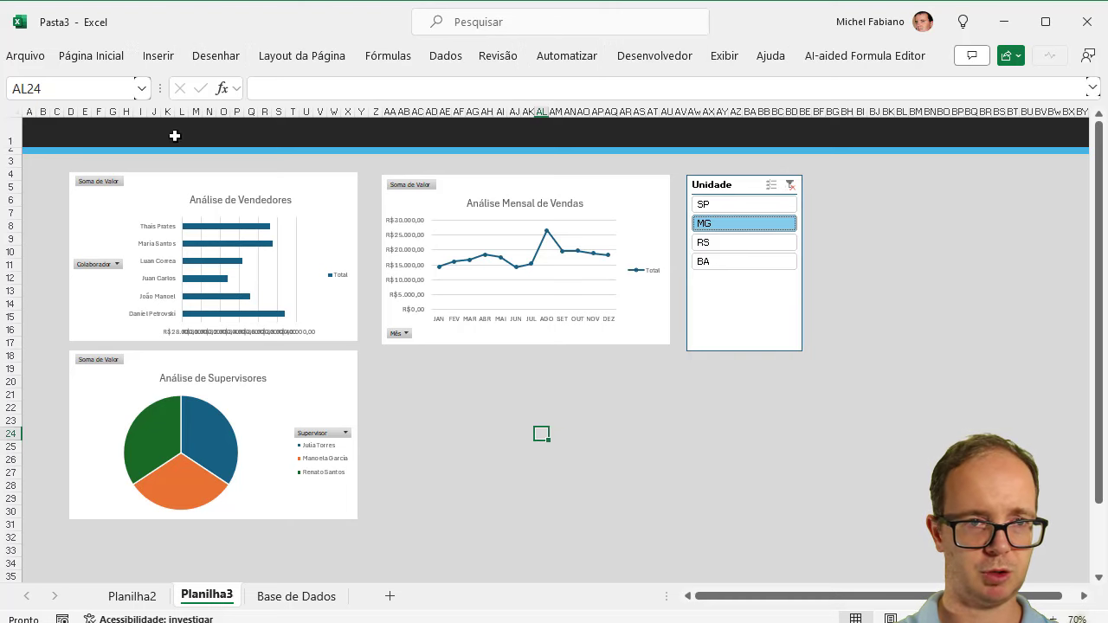
pyautogui.click(109, 57)
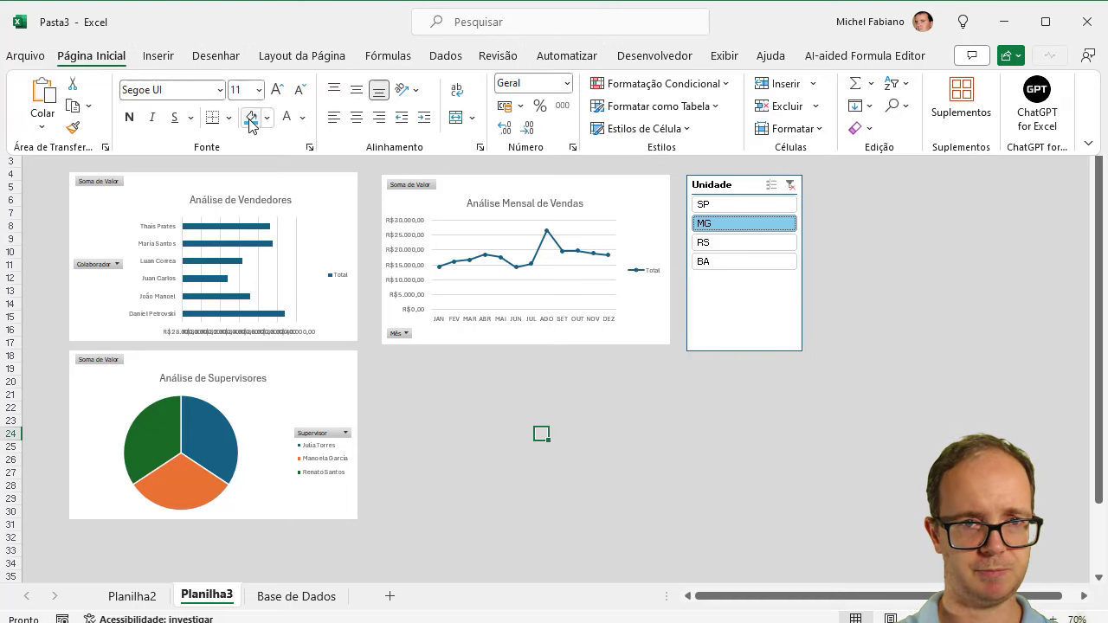
pyautogui.click(57, 165)
pyautogui.click(49, 130)
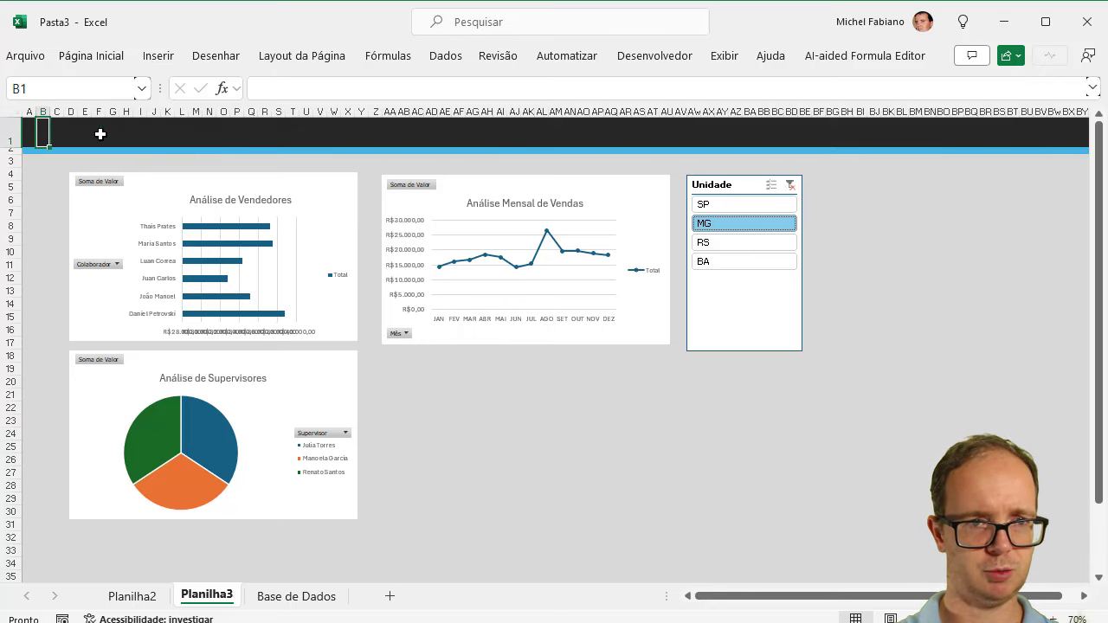
pyautogui.write('R')
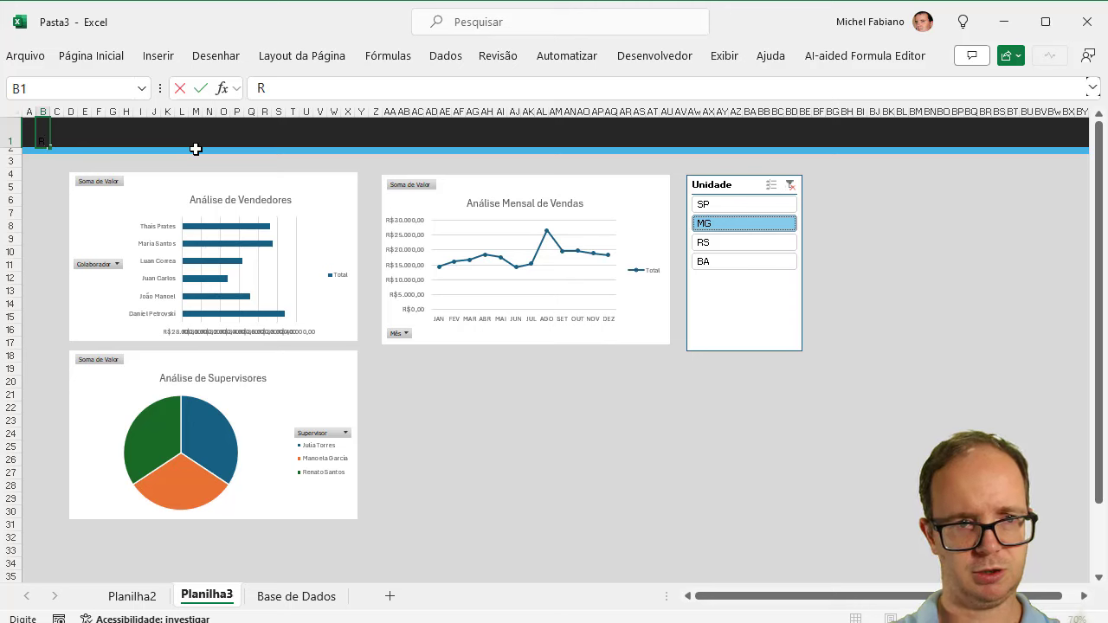
pyautogui.write('Dashboar')
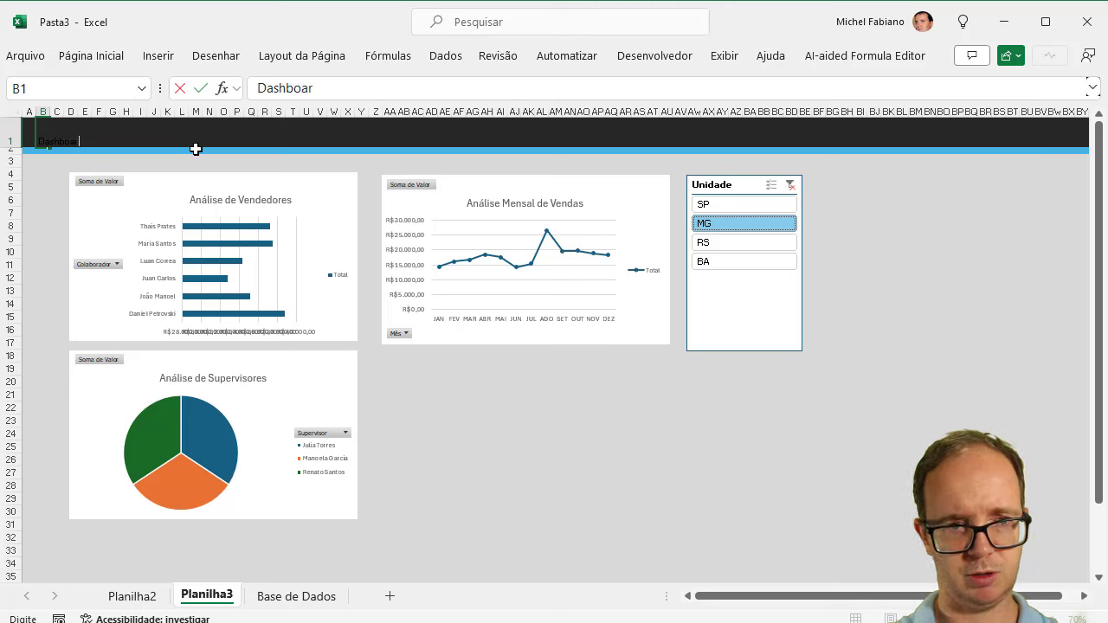
pyautogui.write('s')
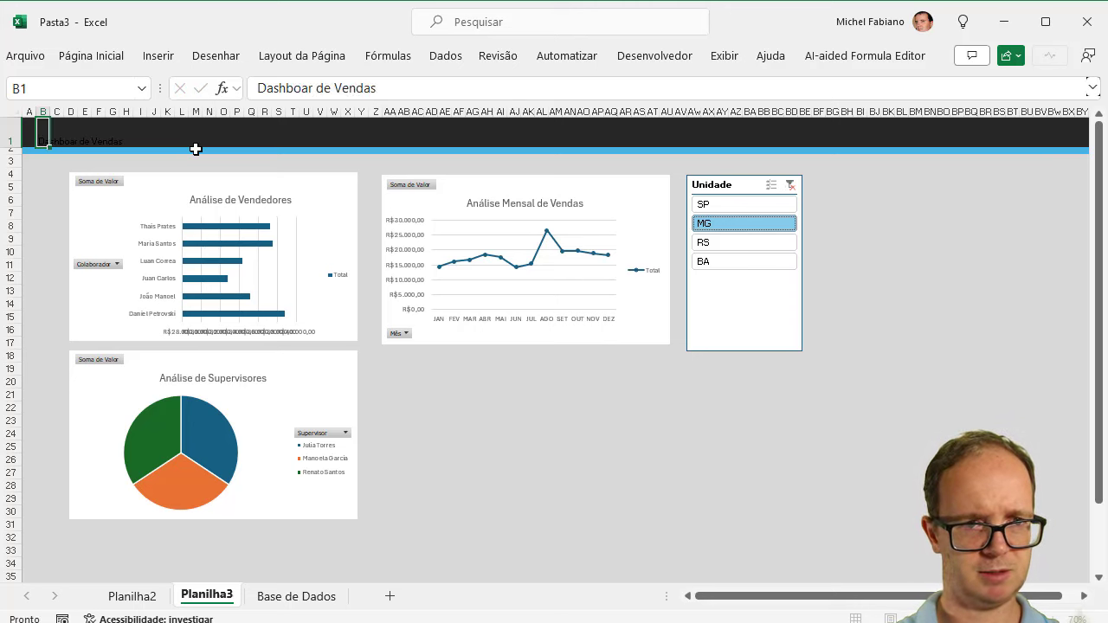
pyautogui.press('Return')
# Step: Format row 1 with font size 26, middle vertical alignment and bold
pyautogui.click(9, 129)
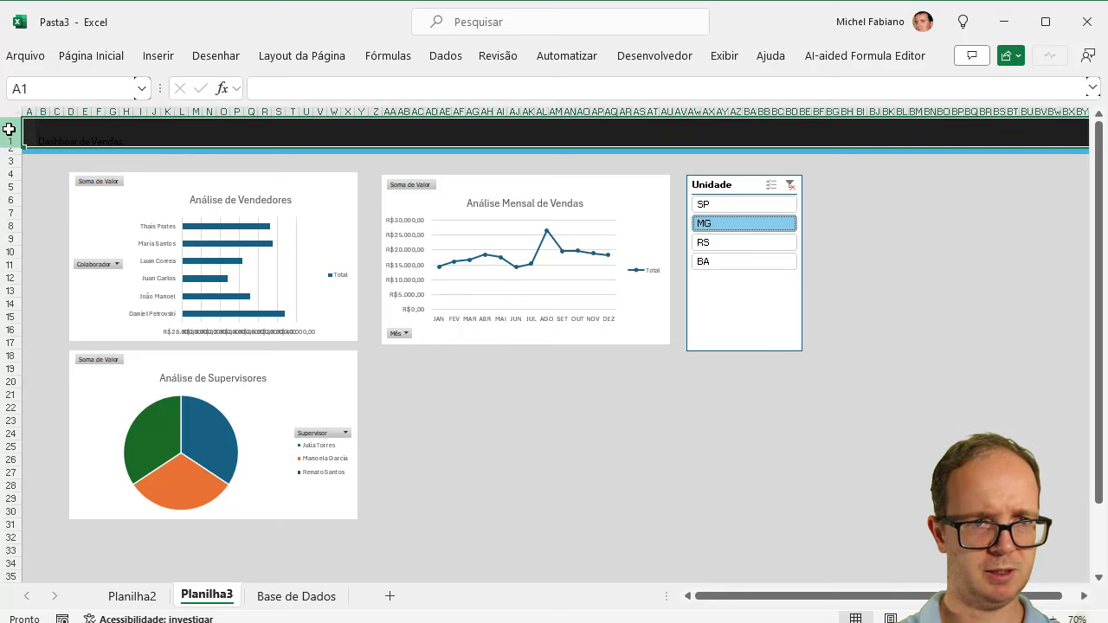
pyautogui.click(86, 58)
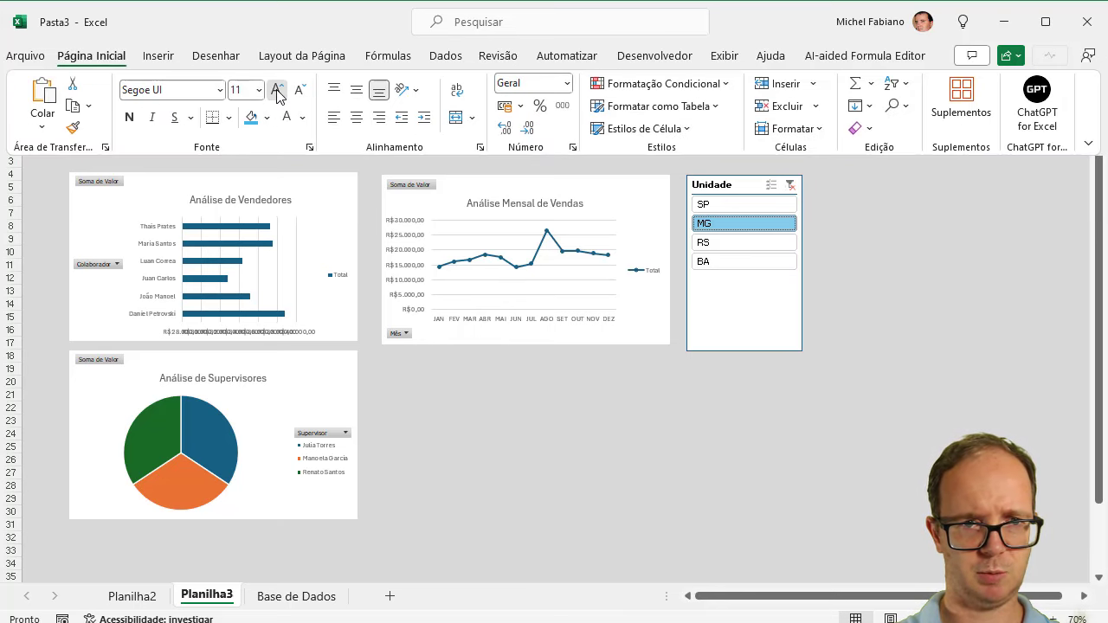
pyautogui.click(277, 90)
pyautogui.click(277, 90)
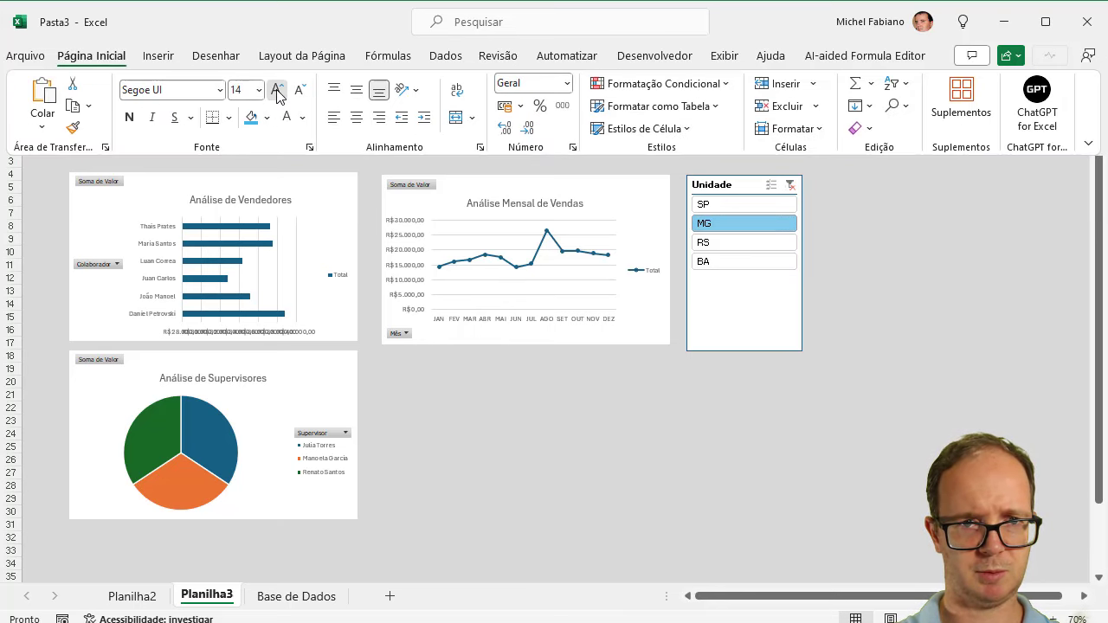
pyautogui.click(356, 92)
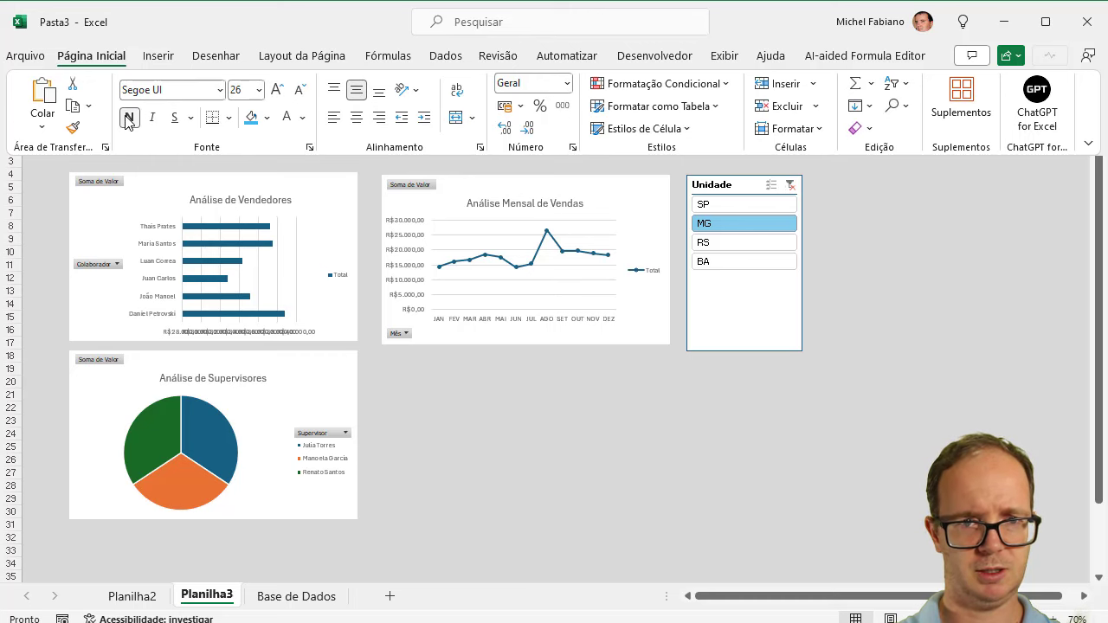
pyautogui.click(404, 399)
pyautogui.click(404, 399)
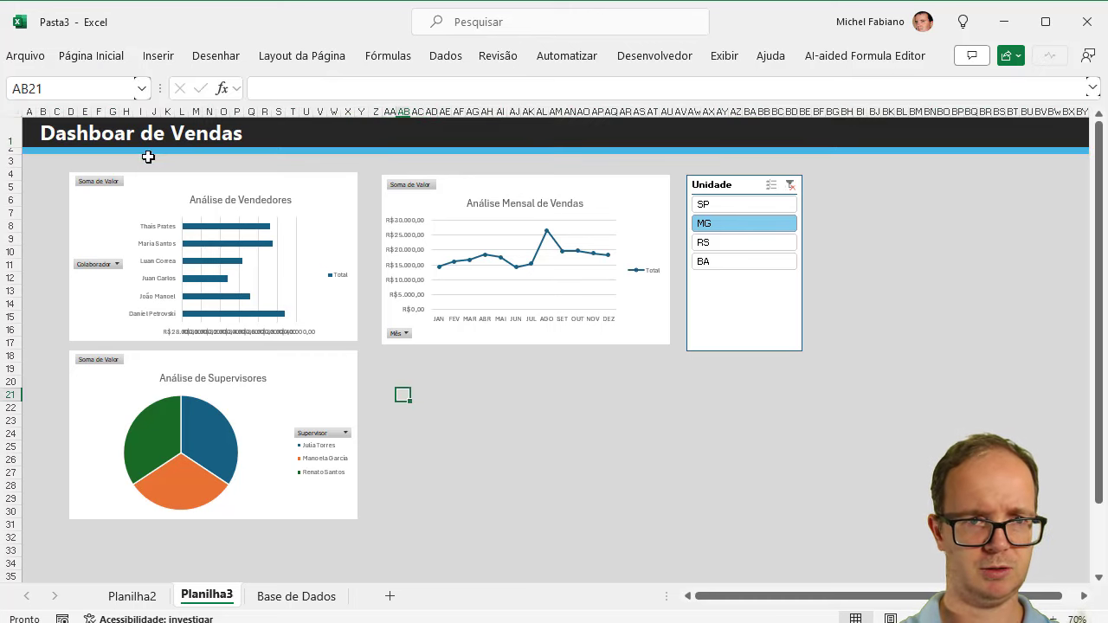
# Step: Correct the title's spelling so B1 reads 'Dashboard de Vendas'
pyautogui.click(38, 127)
pyautogui.click(313, 88)
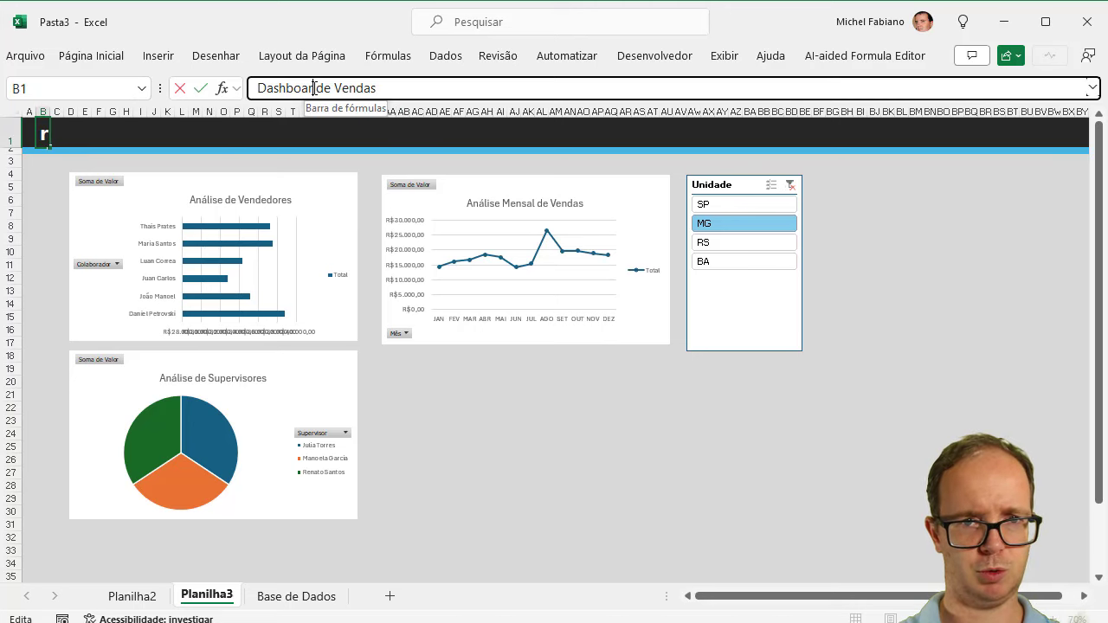
pyautogui.write('d')
pyautogui.press('Return')
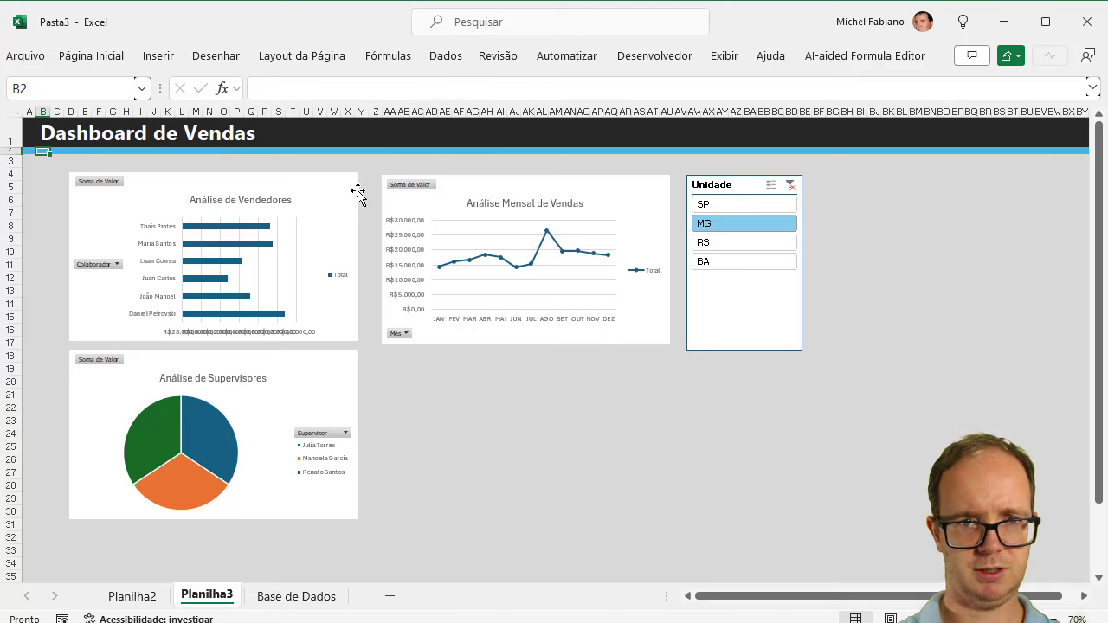
# Step: Apply the light-blue style to the Unidade slicer and duplicate that style
pyautogui.click(745, 184)
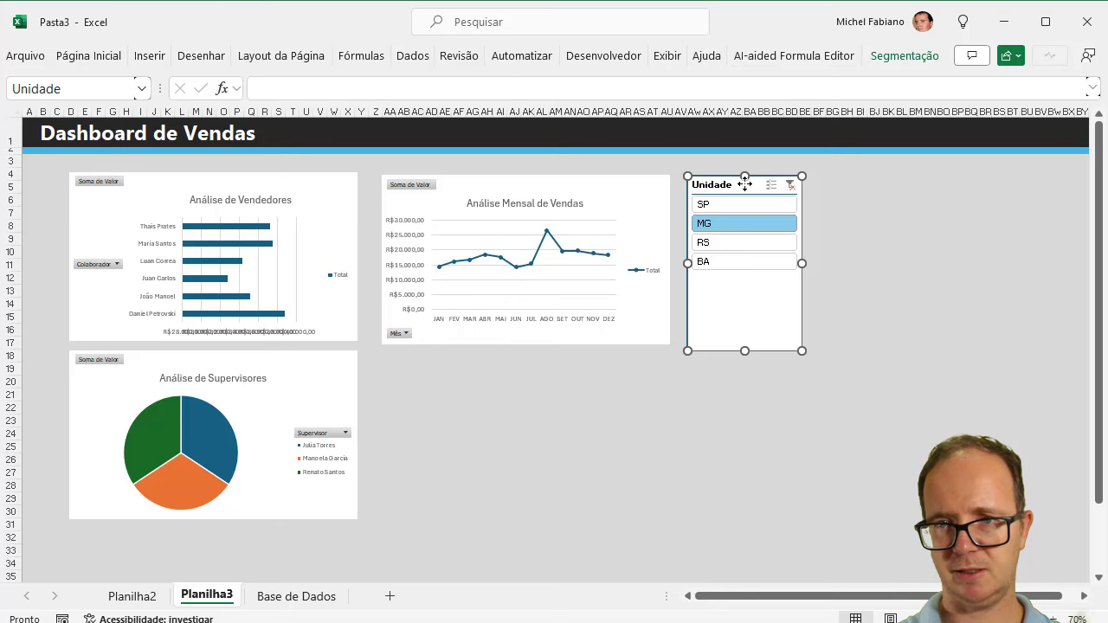
pyautogui.click(896, 55)
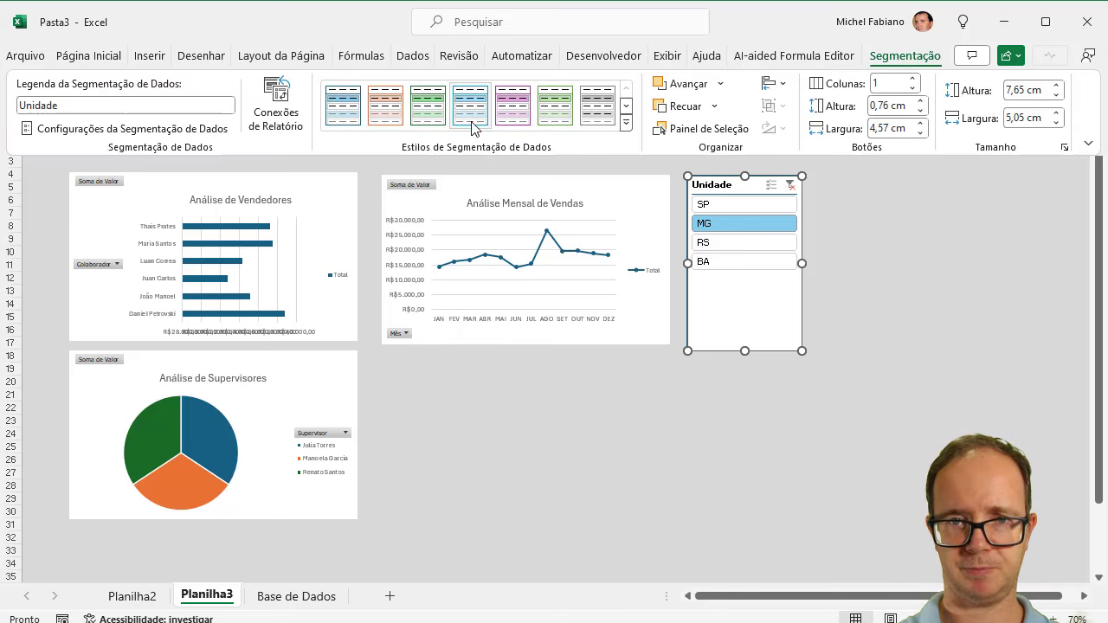
pyautogui.click(486, 122)
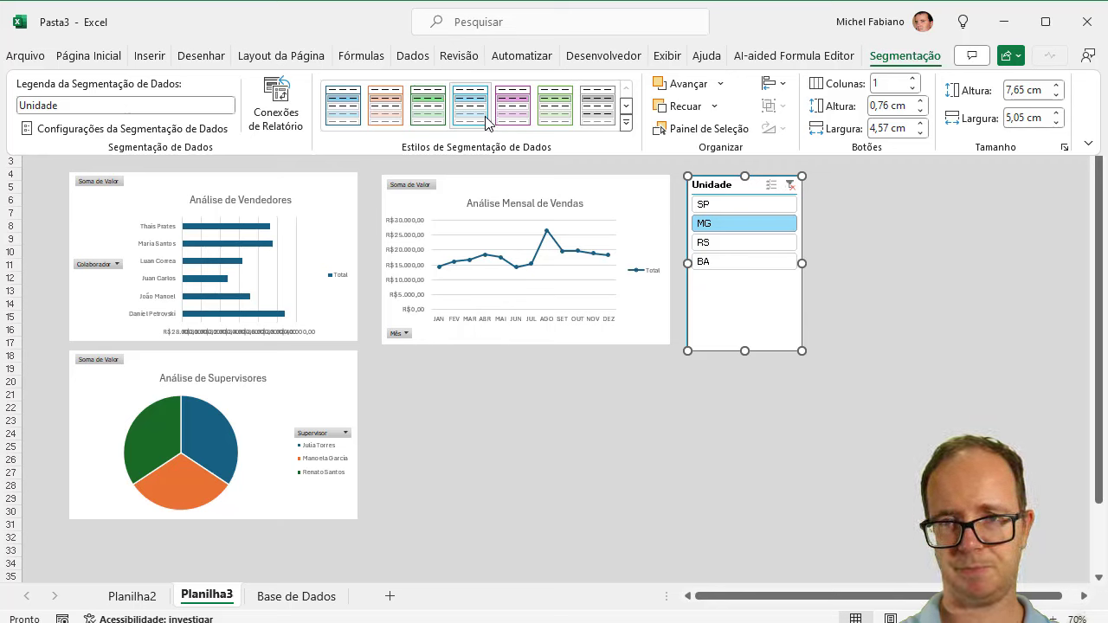
pyautogui.rightClick(486, 122)
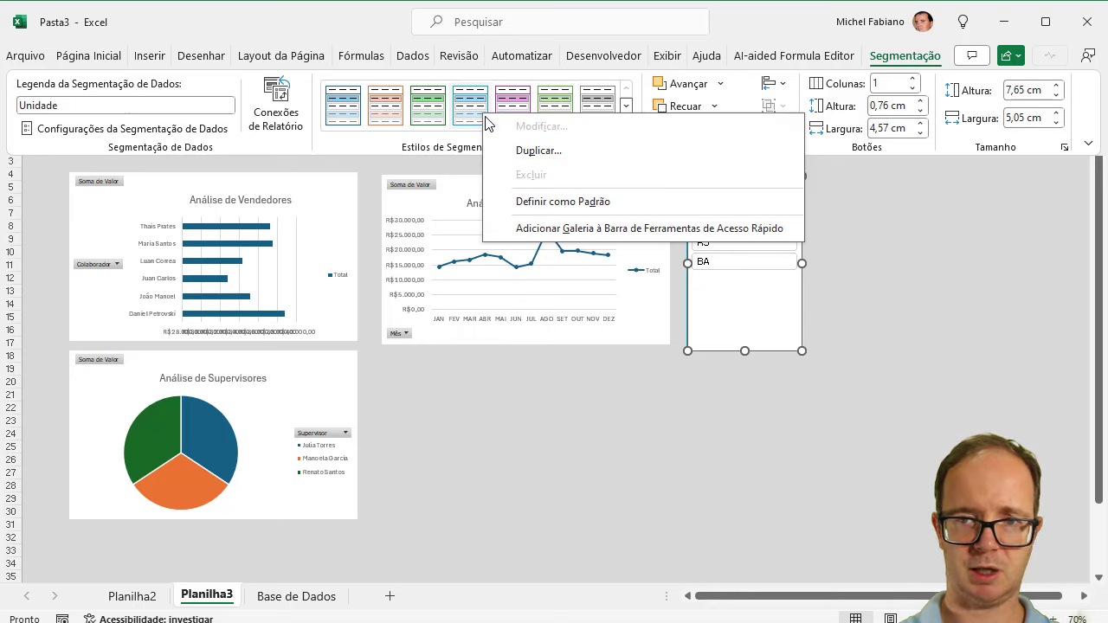
pyautogui.click(528, 151)
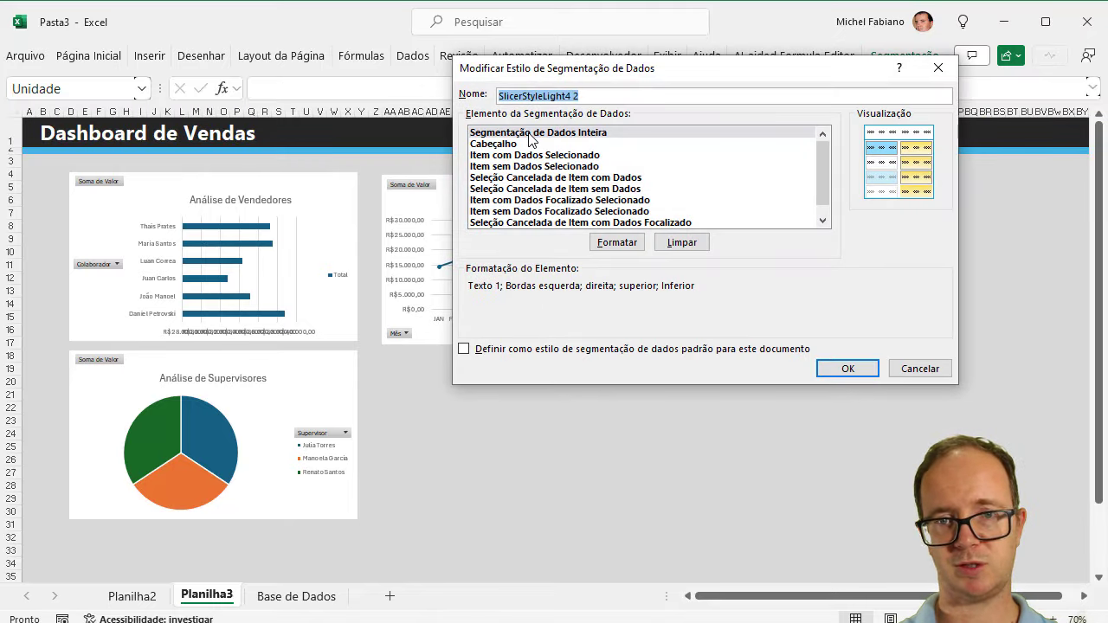
# Step: Give the copied style's whole-slicer element a black fill
pyautogui.click(604, 247)
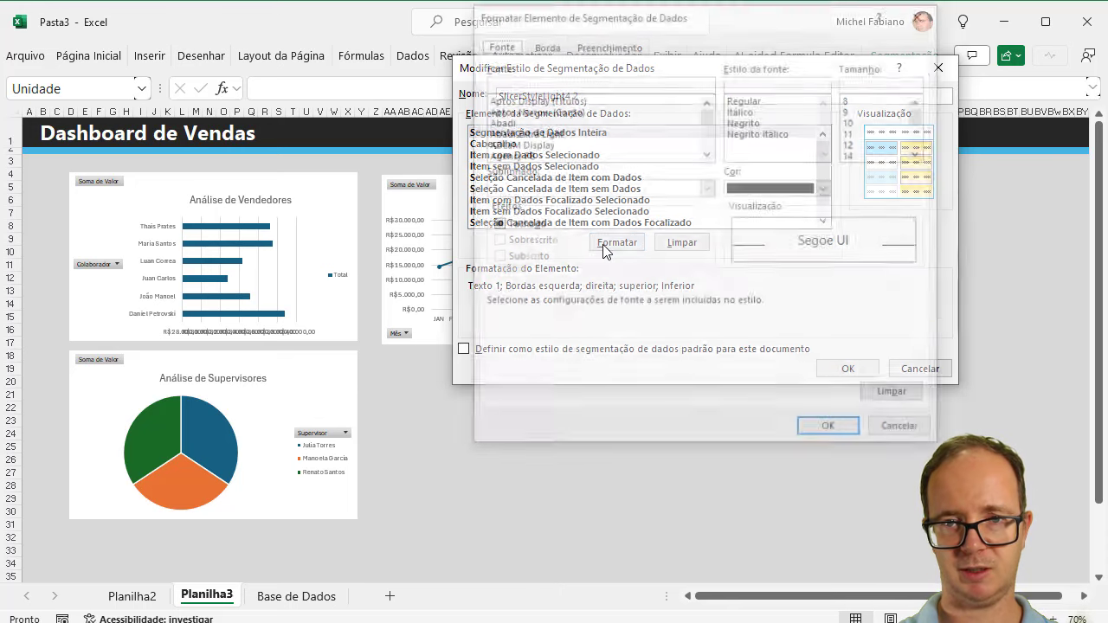
pyautogui.click(605, 45)
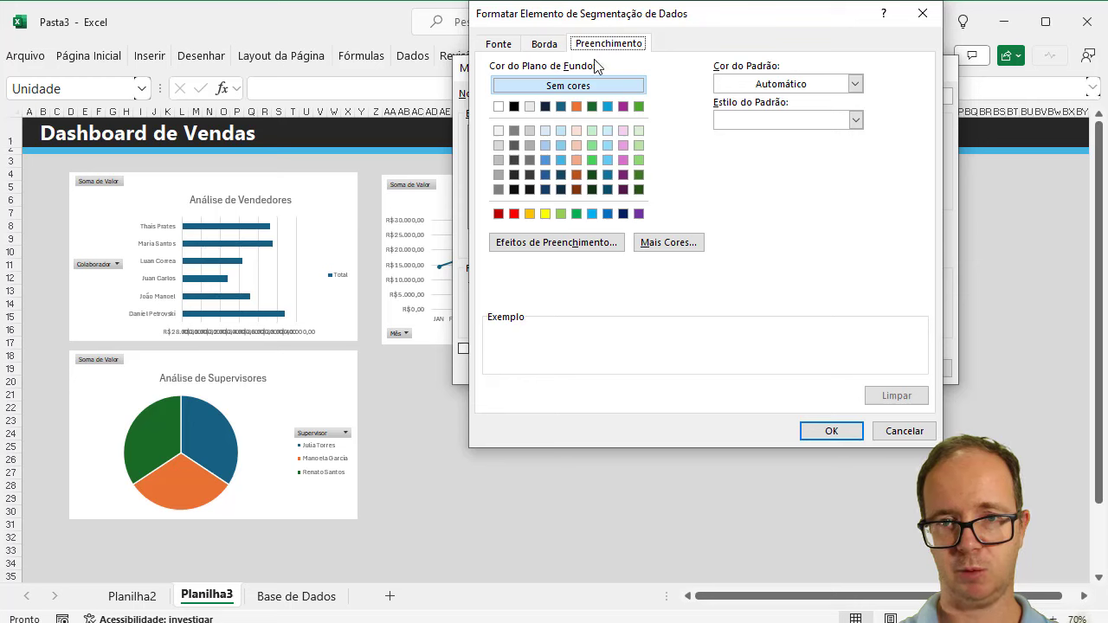
pyautogui.click(514, 190)
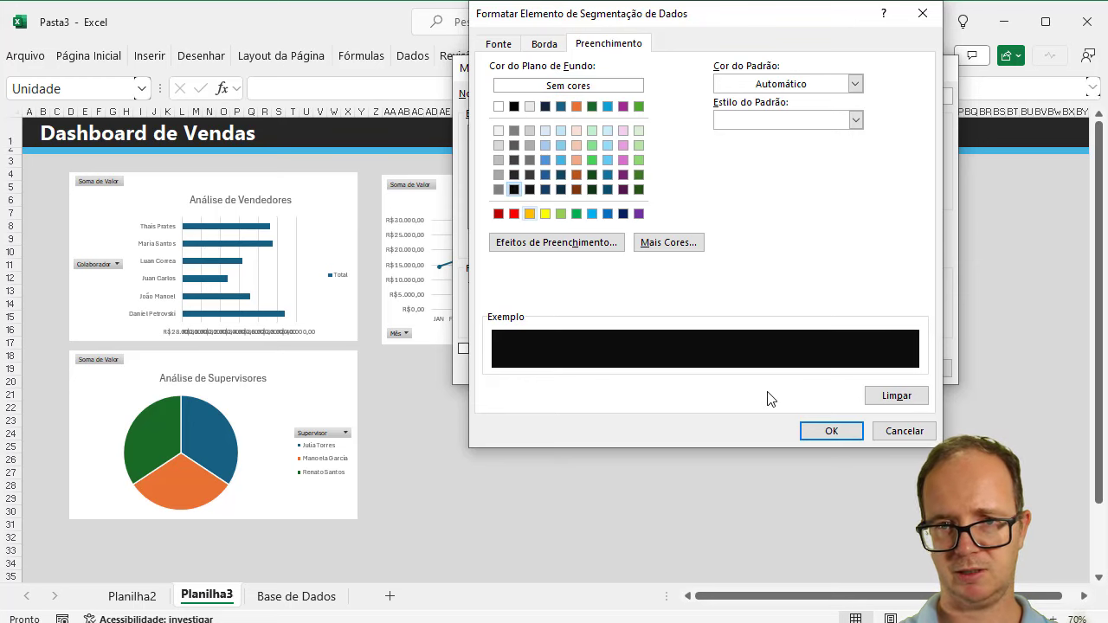
pyautogui.click(823, 427)
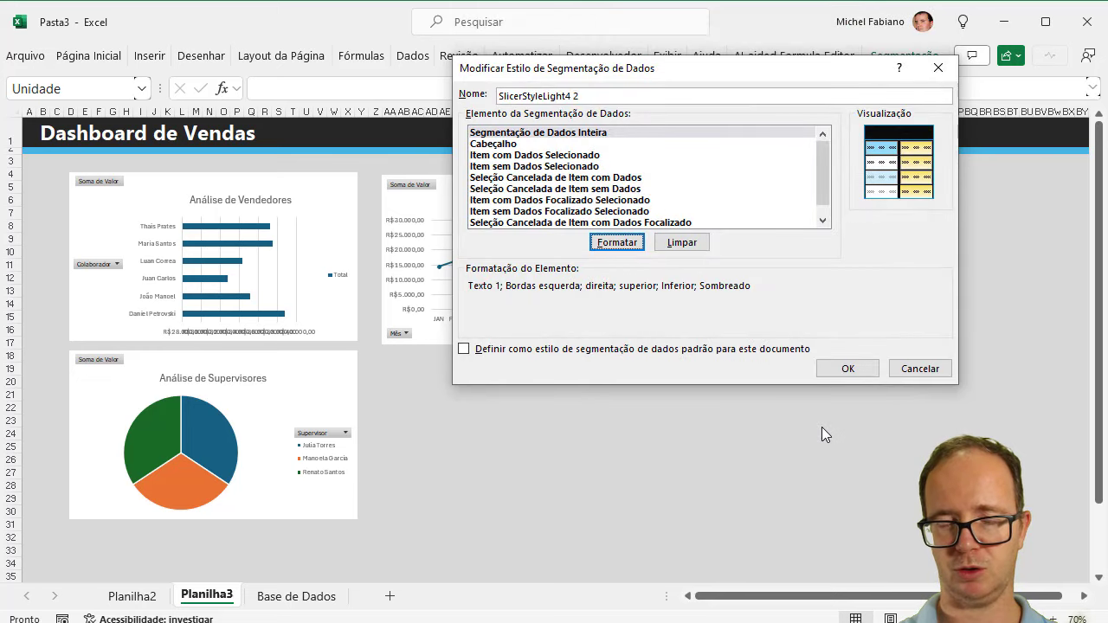
# Step: Set the whole-slicer element to no borders and Segoe UI font
pyautogui.click(530, 132)
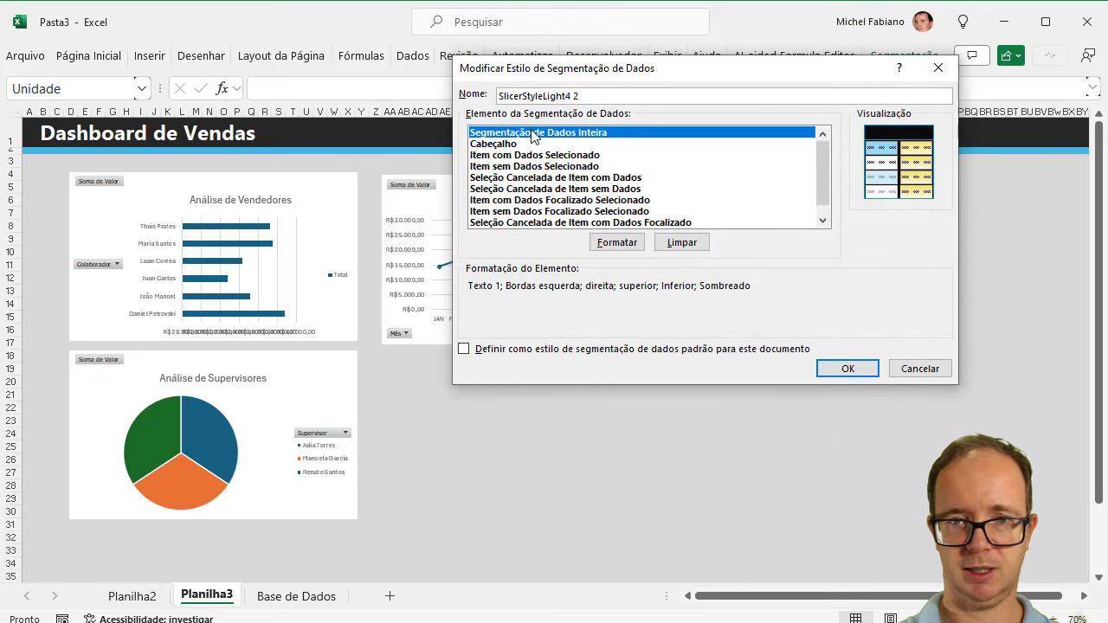
pyautogui.click(616, 242)
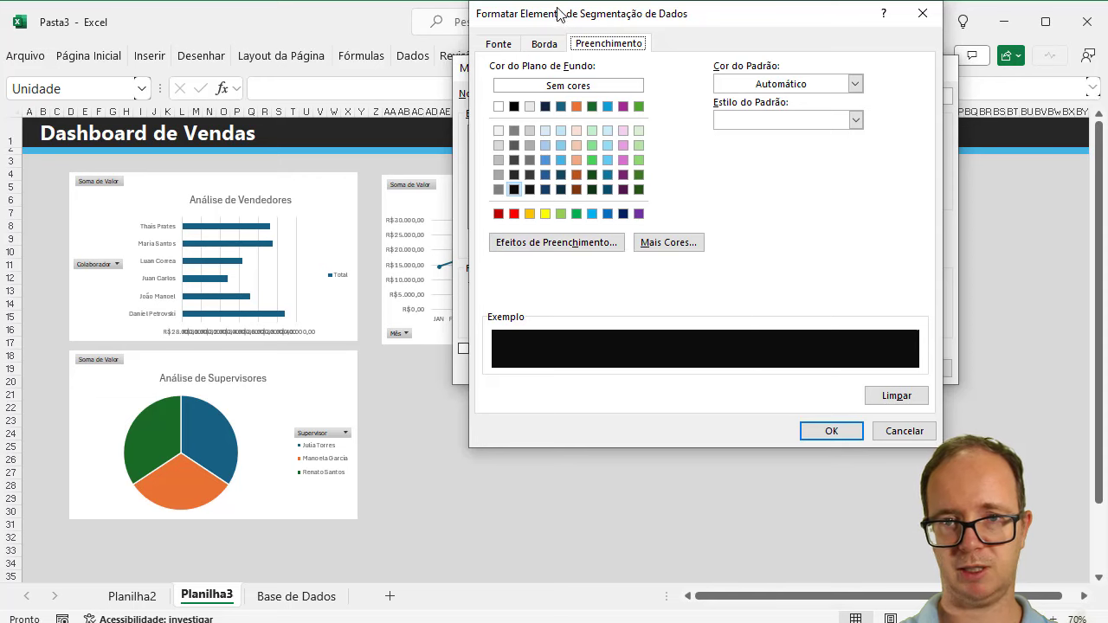
pyautogui.click(543, 43)
pyautogui.click(679, 102)
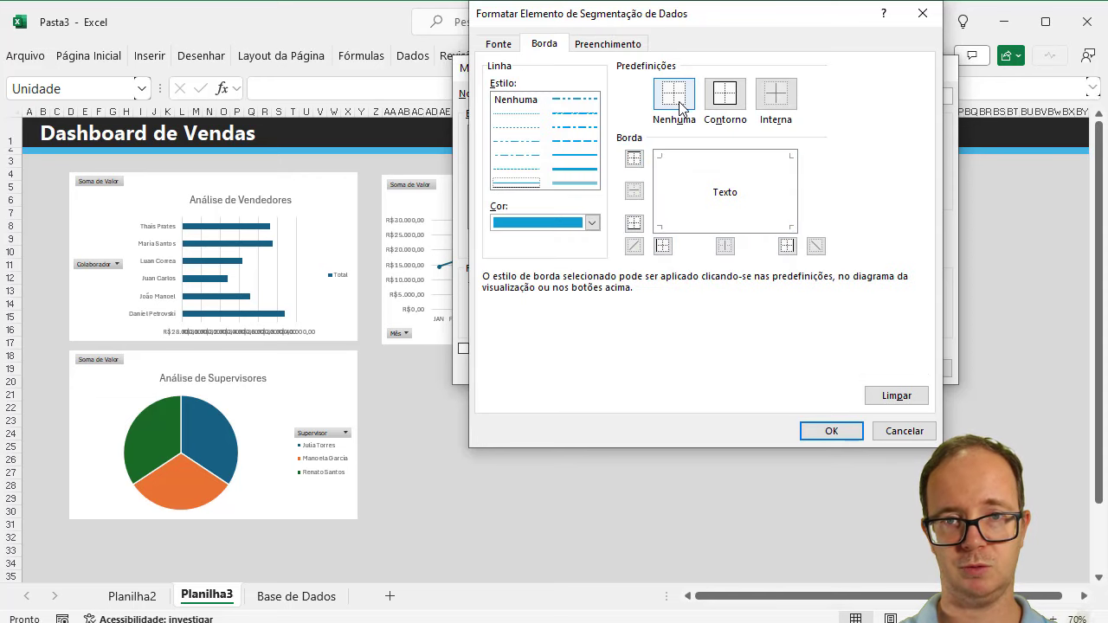
pyautogui.click(506, 47)
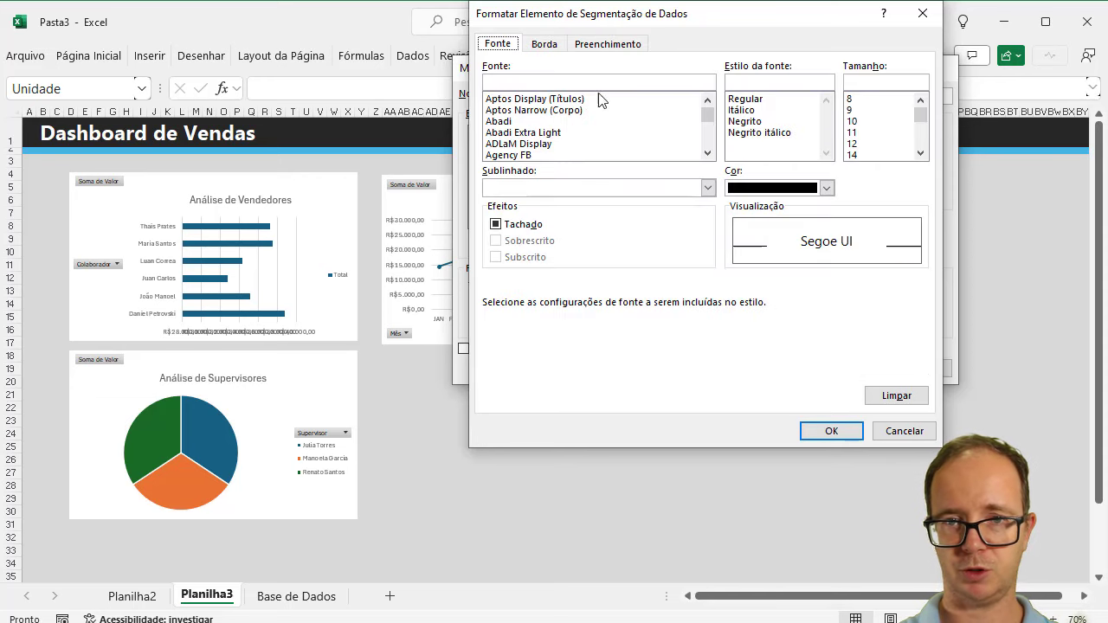
pyautogui.click(535, 82)
pyautogui.write('segoe')
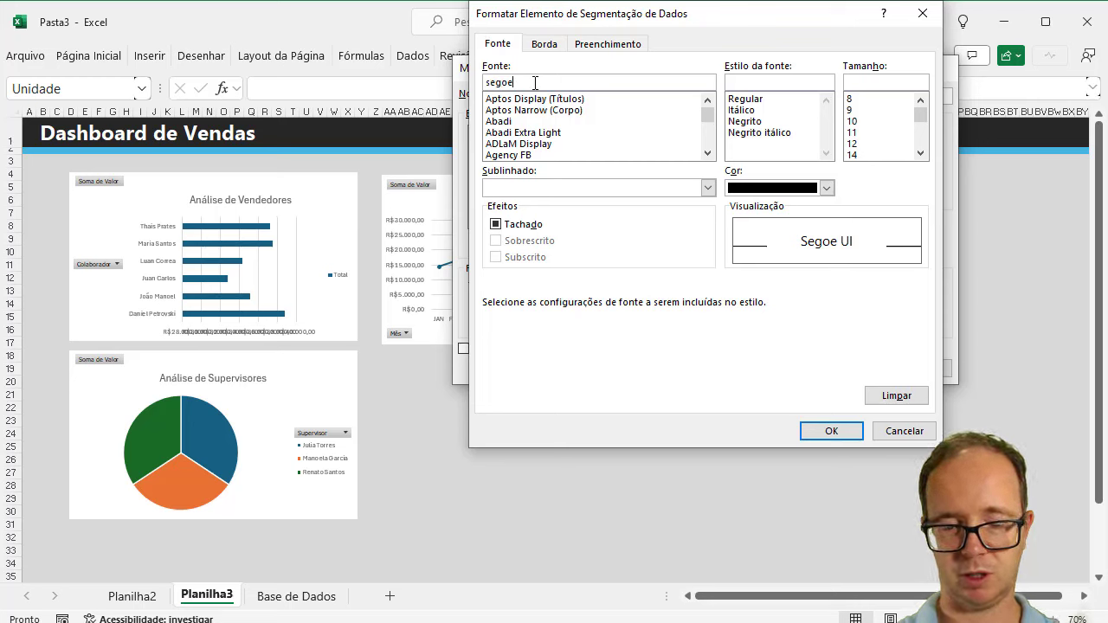
pyautogui.write('ui')
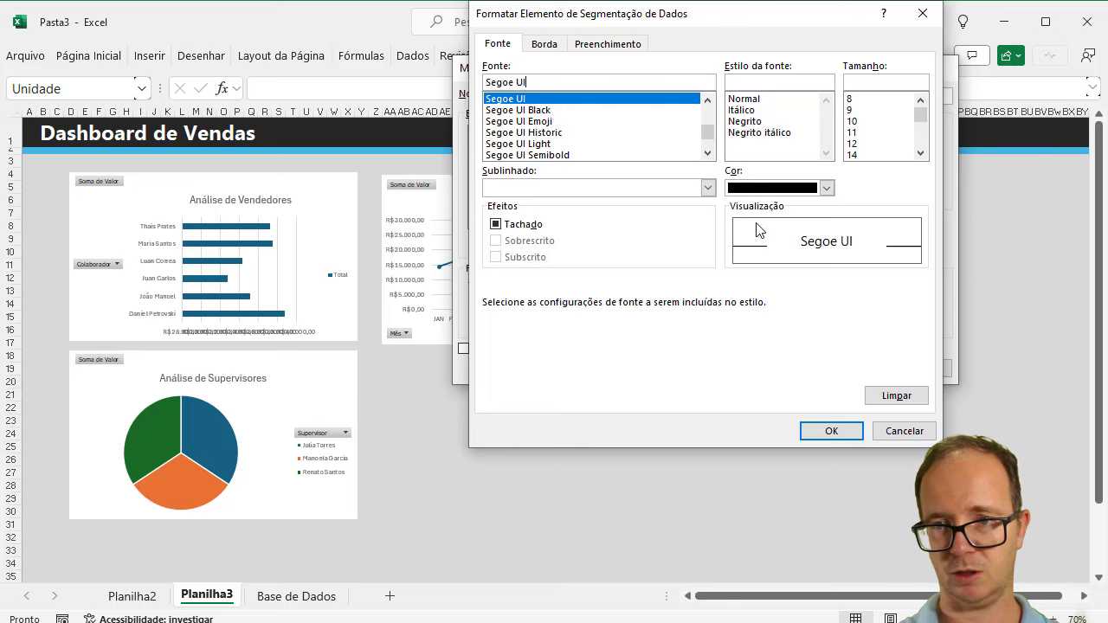
pyautogui.click(827, 432)
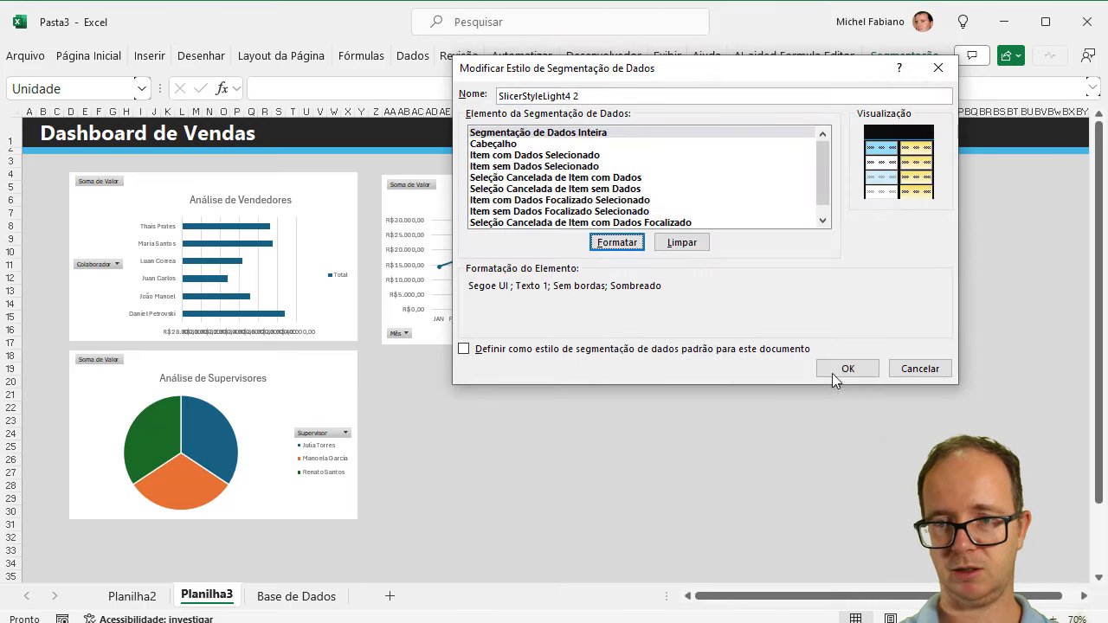
# Step: Save the custom black slicer style and apply it to the Unidade slicer
pyautogui.click(841, 367)
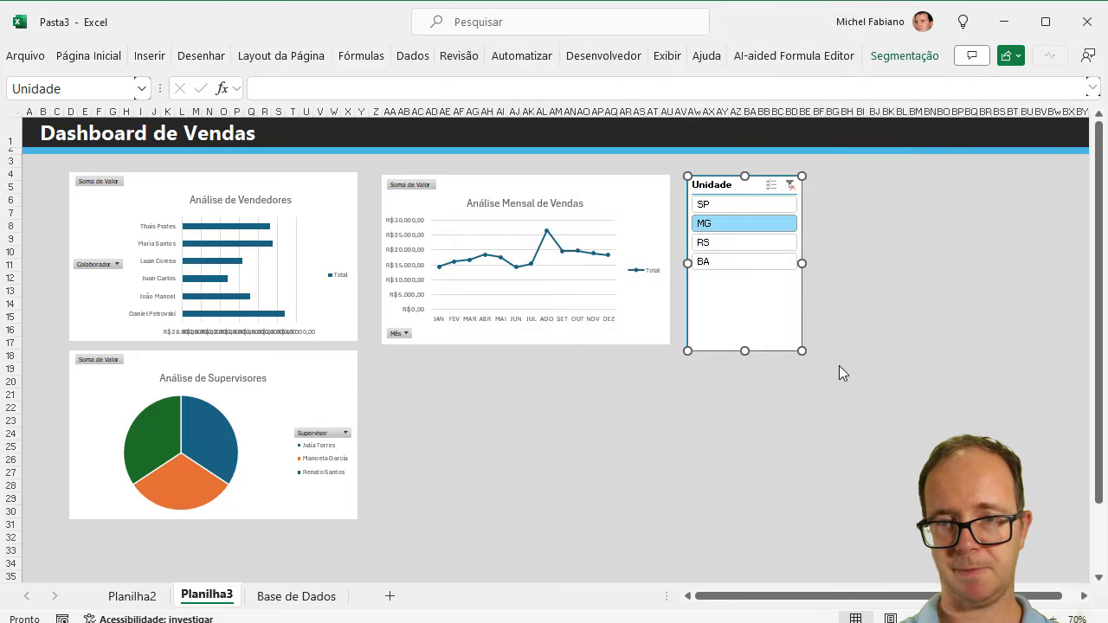
pyautogui.click(904, 57)
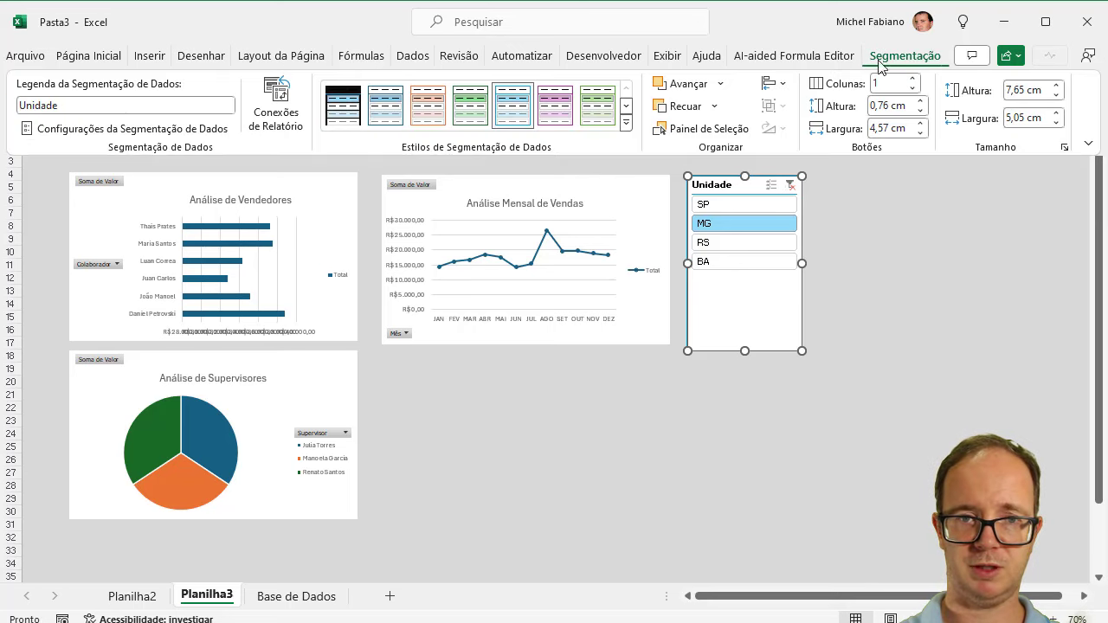
pyautogui.click(343, 104)
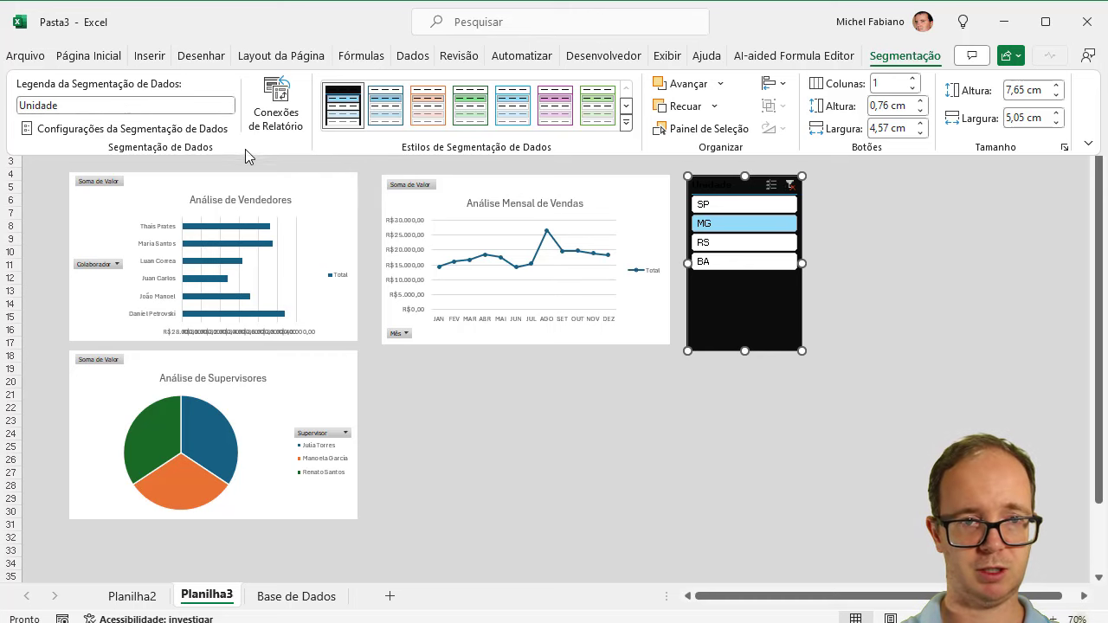
# Step: Turn off the slicer header and trim its height to the four buttons
pyautogui.click(212, 131)
pyautogui.click(530, 225)
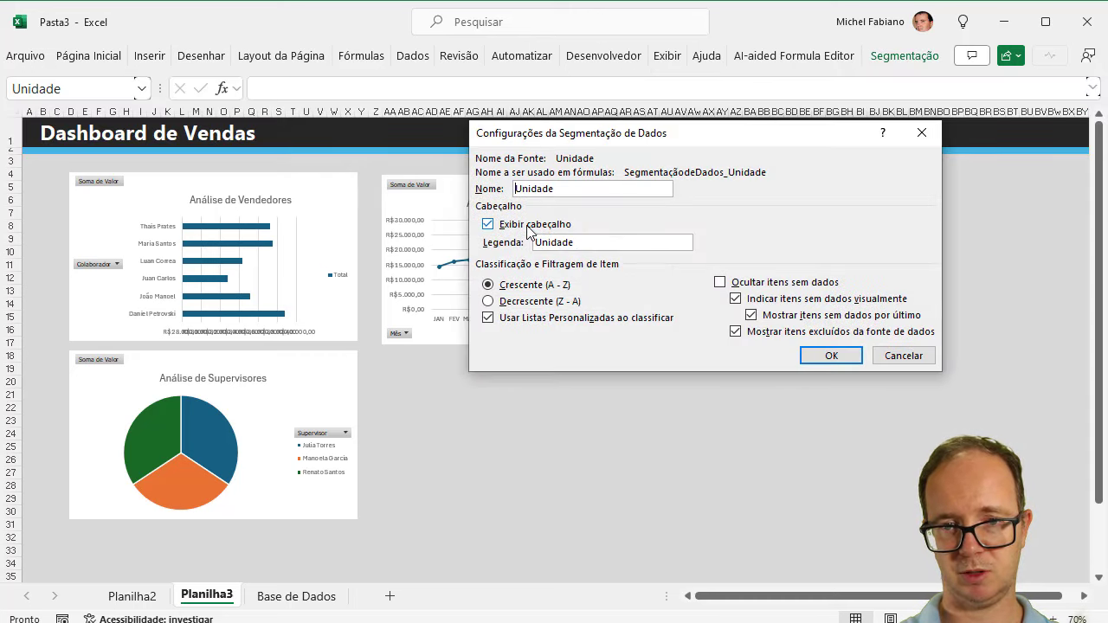
pyautogui.click(824, 356)
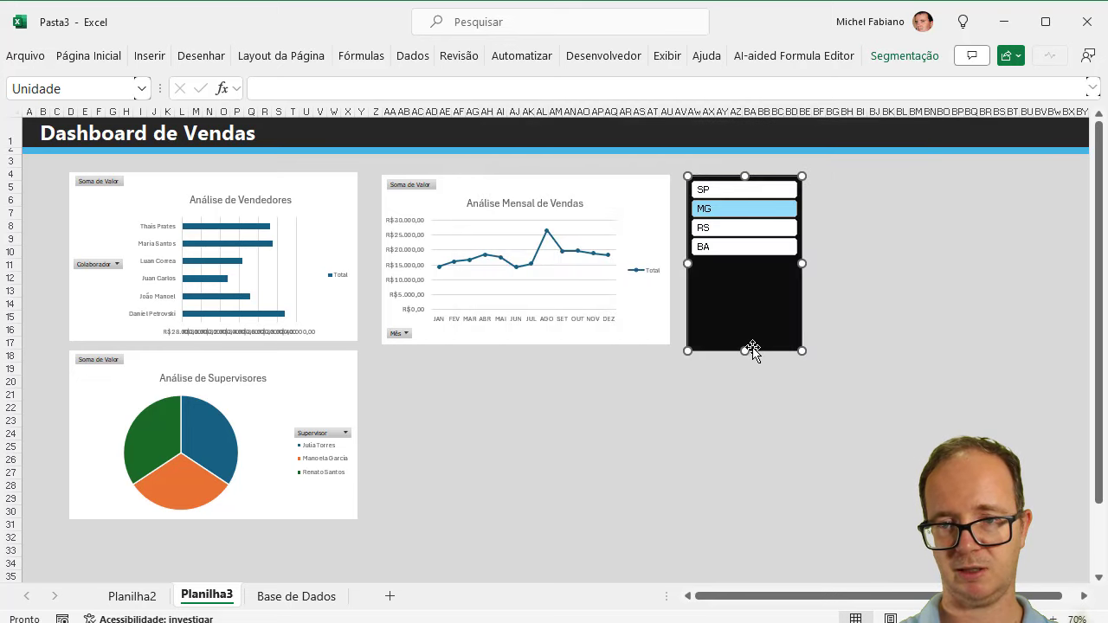
pyautogui.moveTo(748, 350); pyautogui.dragTo(746, 272)
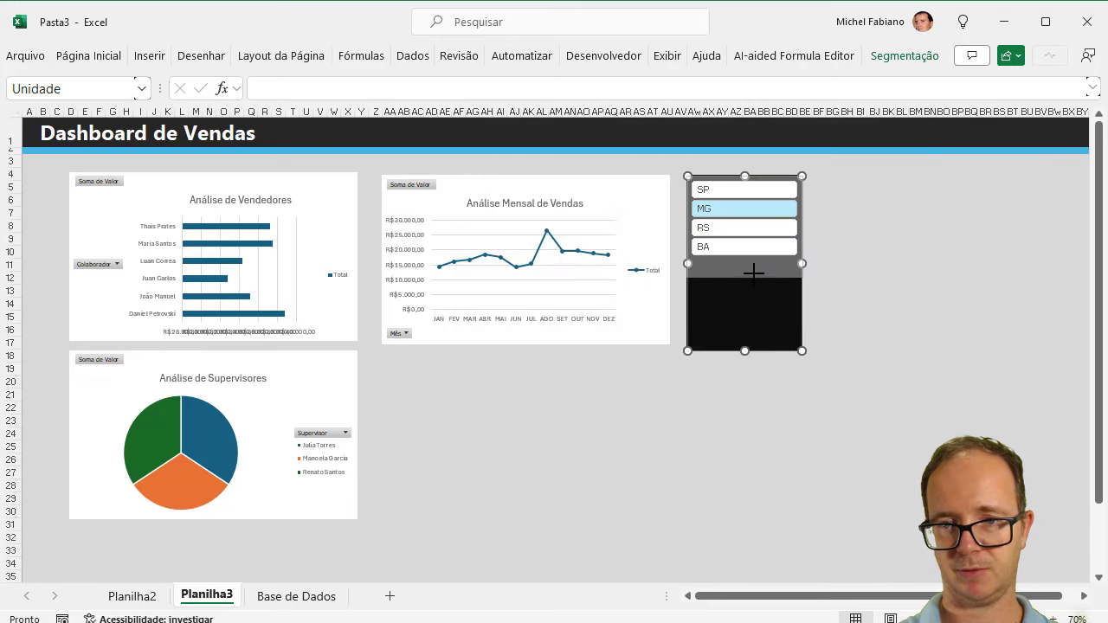
# Step: Set the slicer to 4 columns and shrink it to a single button row
pyautogui.click(894, 57)
pyautogui.click(914, 77)
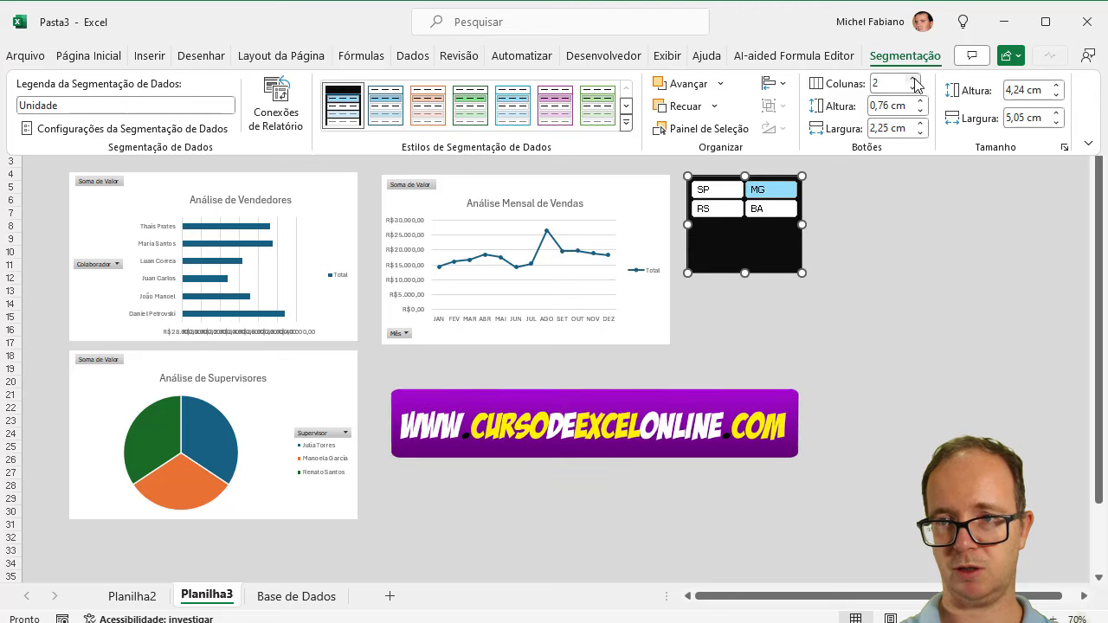
pyautogui.click(914, 78)
pyautogui.click(914, 77)
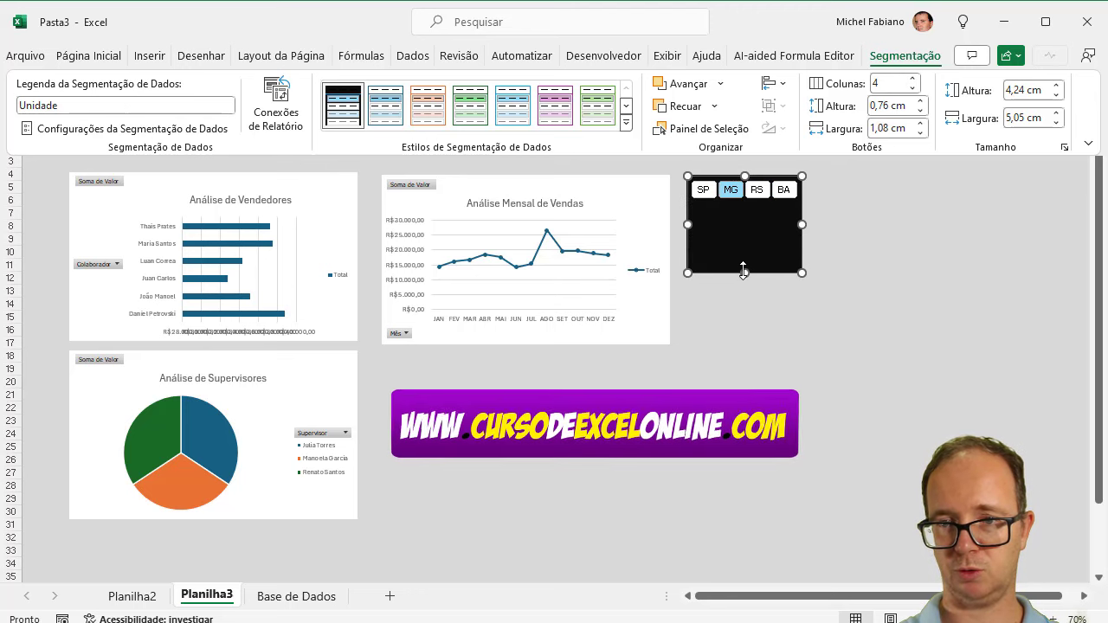
pyautogui.hotkey('ctrl', 'F1')
pyautogui.moveTo(746, 272)
pyautogui.mouseDown()
pyautogui.moveTo(746, 207)
pyautogui.moveTo(672, 147)
pyautogui.moveTo(585, 148)
pyautogui.mouseUp()
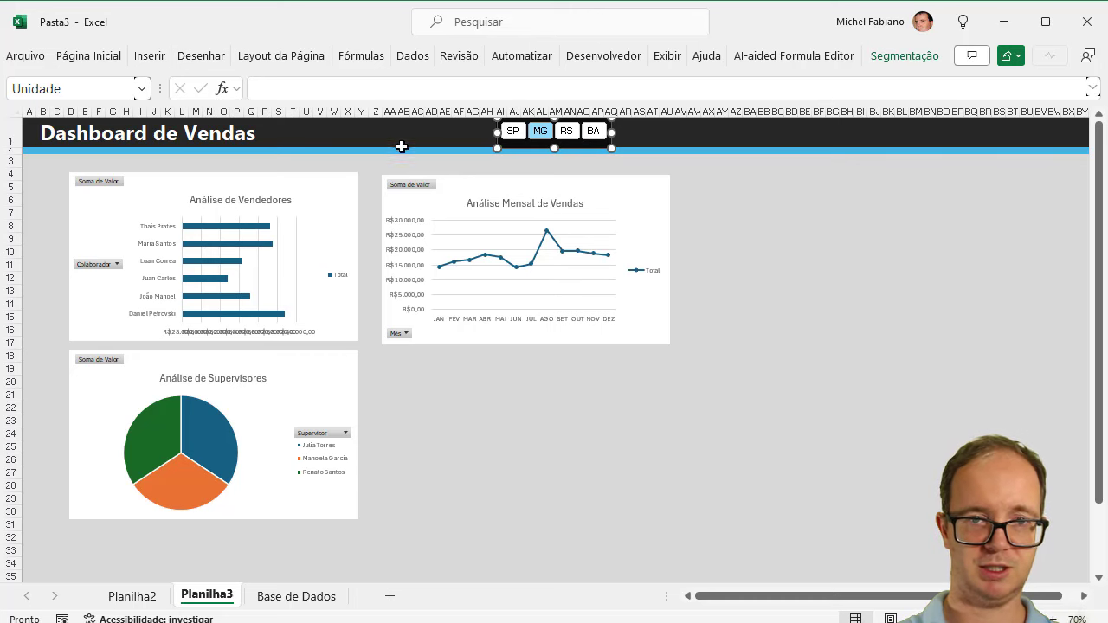
# Step: Fill the whole sheet grey and place the slicer beside the Dashboard de Vendas title
pyautogui.click(349, 136)
pyautogui.click(120, 63)
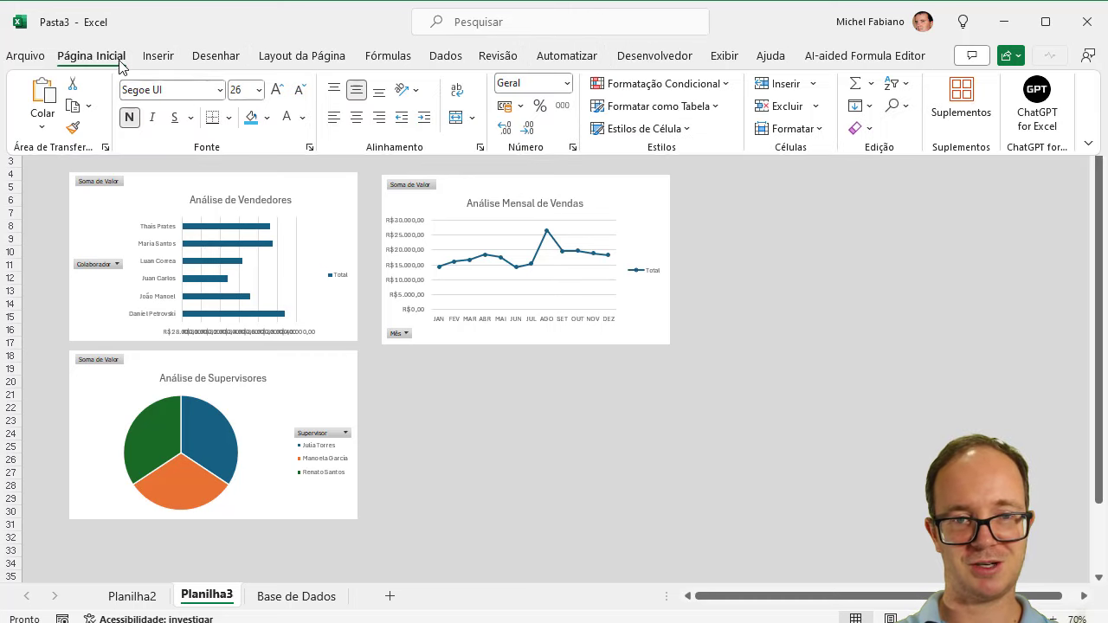
pyautogui.click(268, 119)
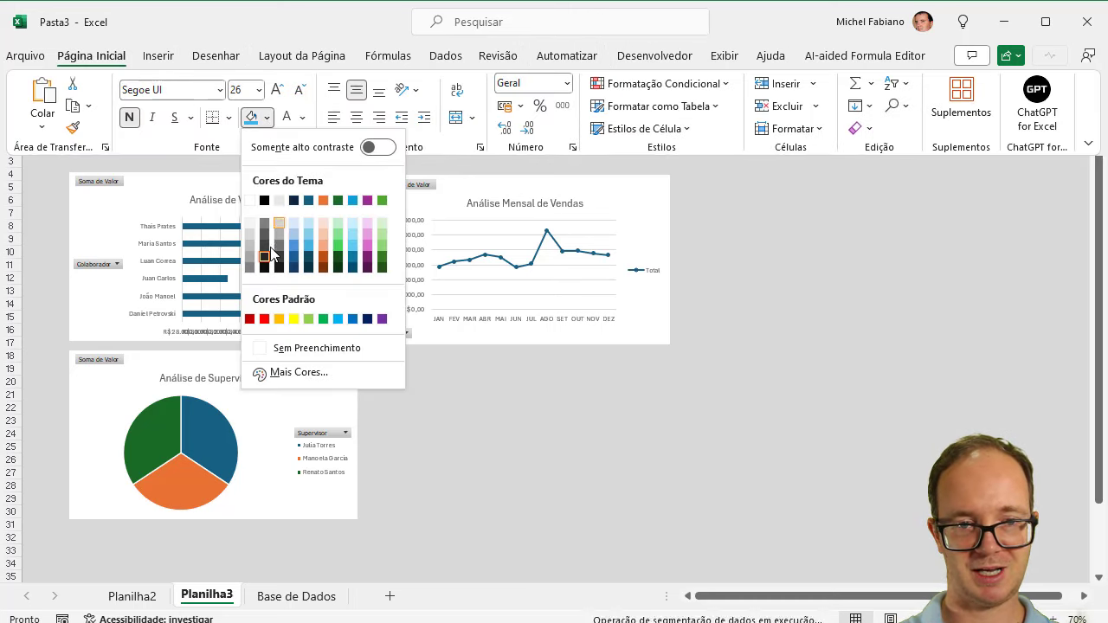
pyautogui.click(811, 264)
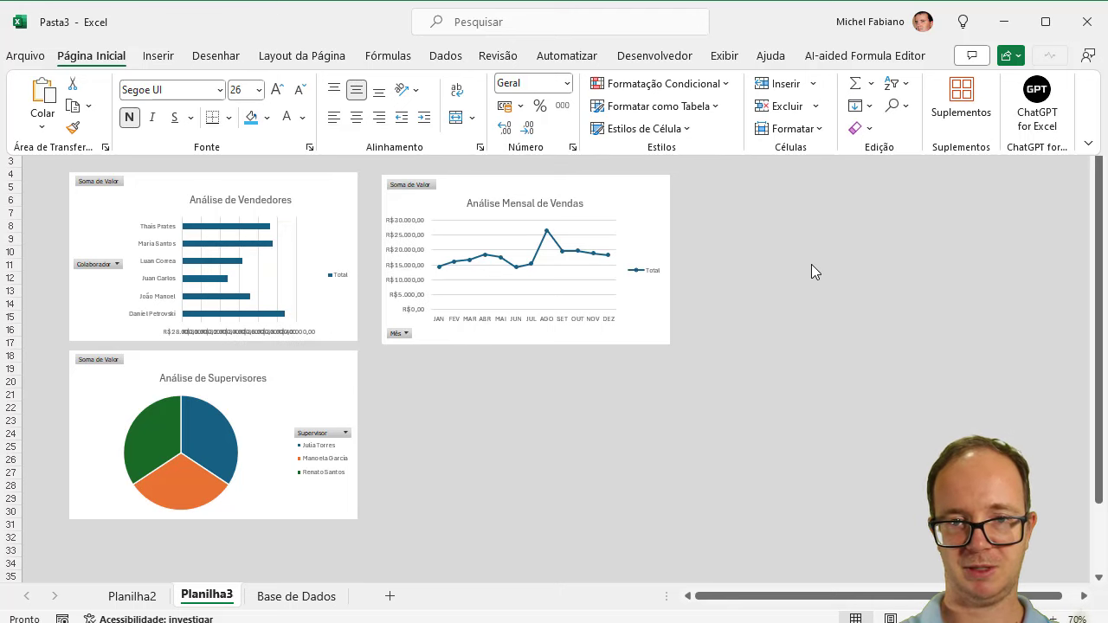
pyautogui.press('Escape')
pyautogui.click(2, 127)
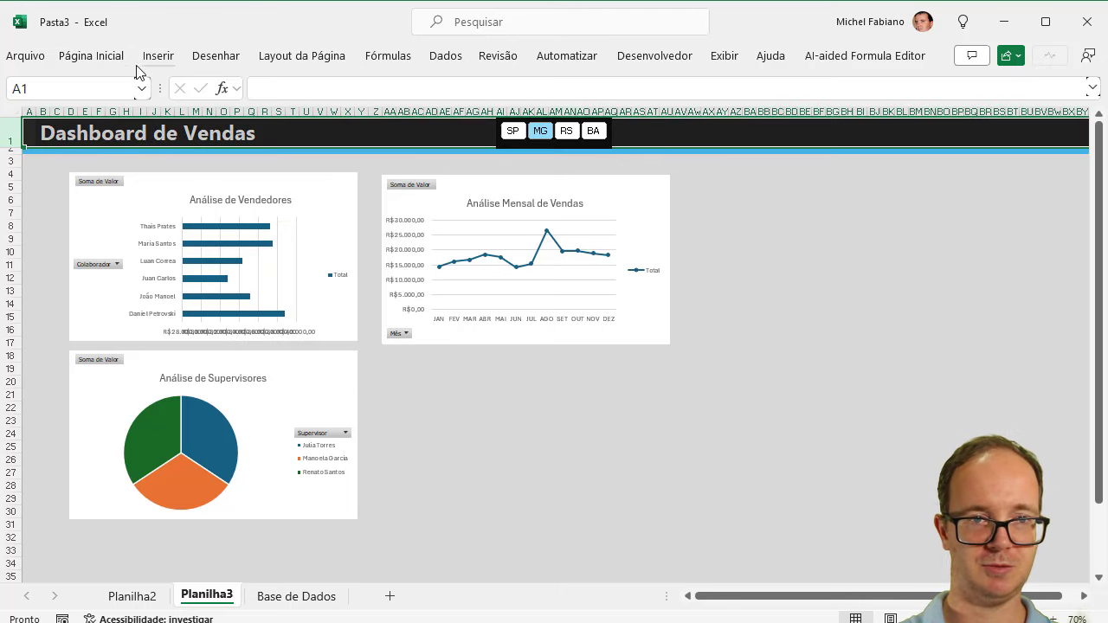
pyautogui.click(91, 56)
pyautogui.click(266, 118)
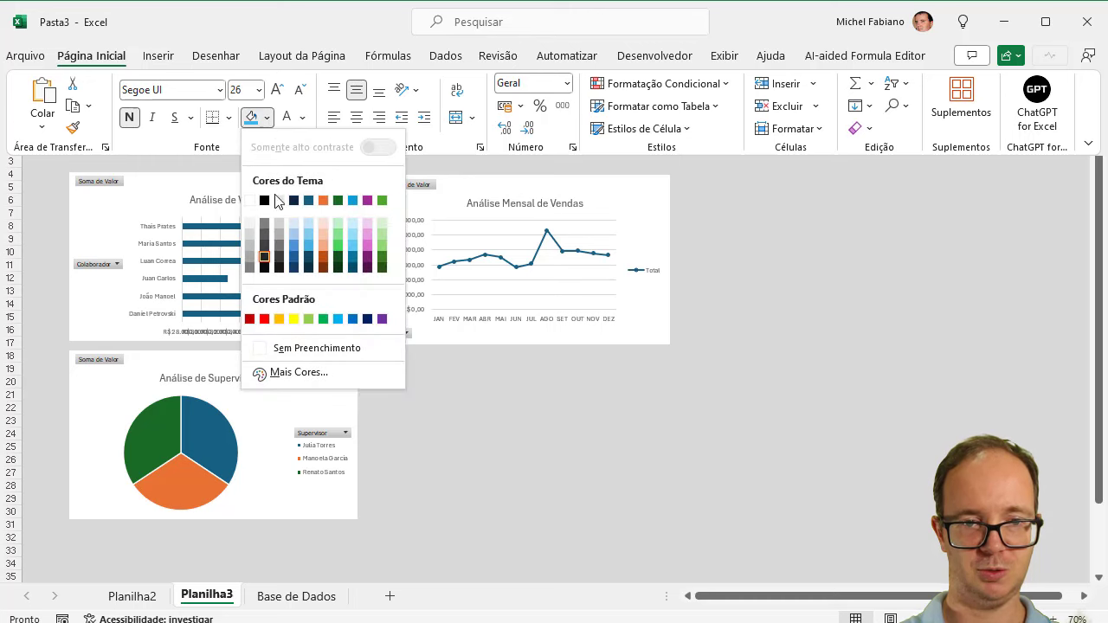
pyautogui.click(267, 267)
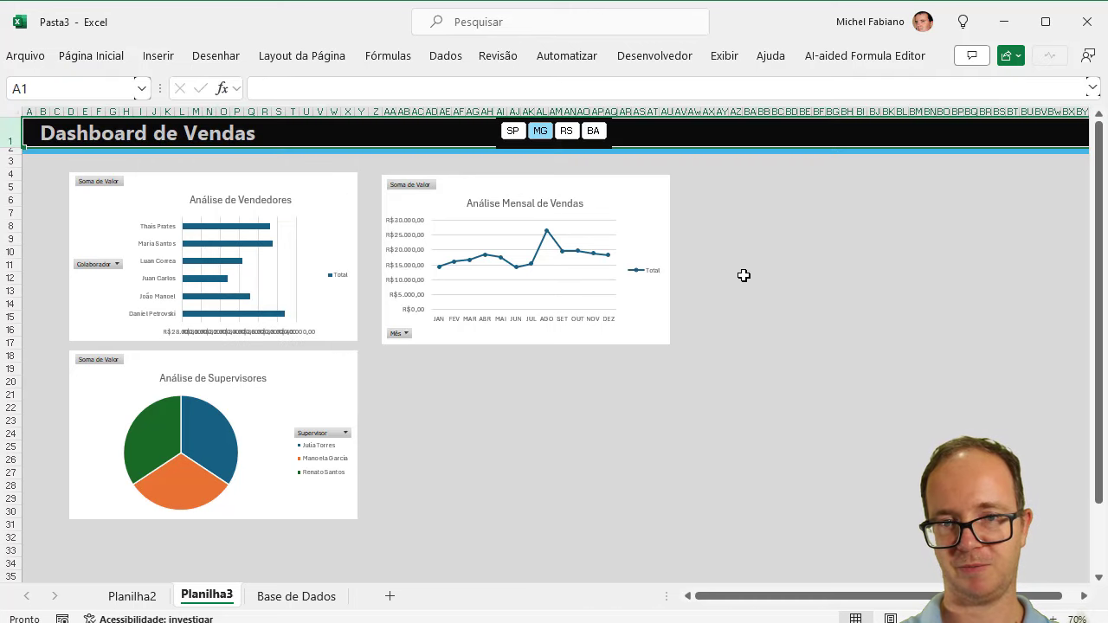
pyautogui.click(744, 277)
pyautogui.moveTo(504, 146)
pyautogui.mouseDown()
pyautogui.moveTo(389, 146)
pyautogui.moveTo(440, 149)
pyautogui.mouseUp()
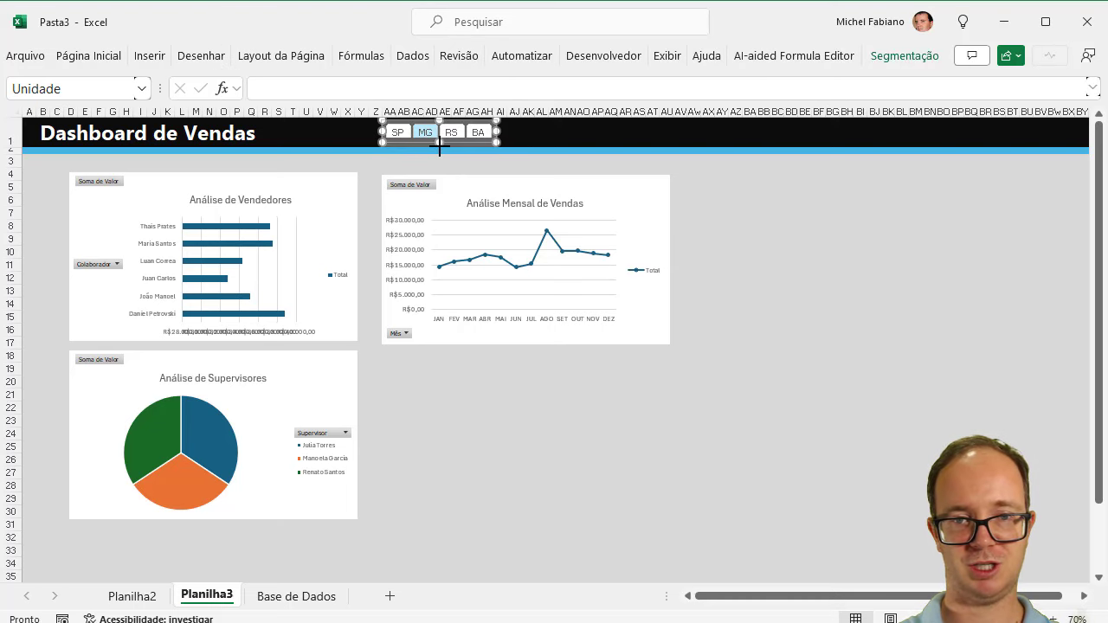
# Step: Zoom the dashboard to 110%
pyautogui.click(537, 136)
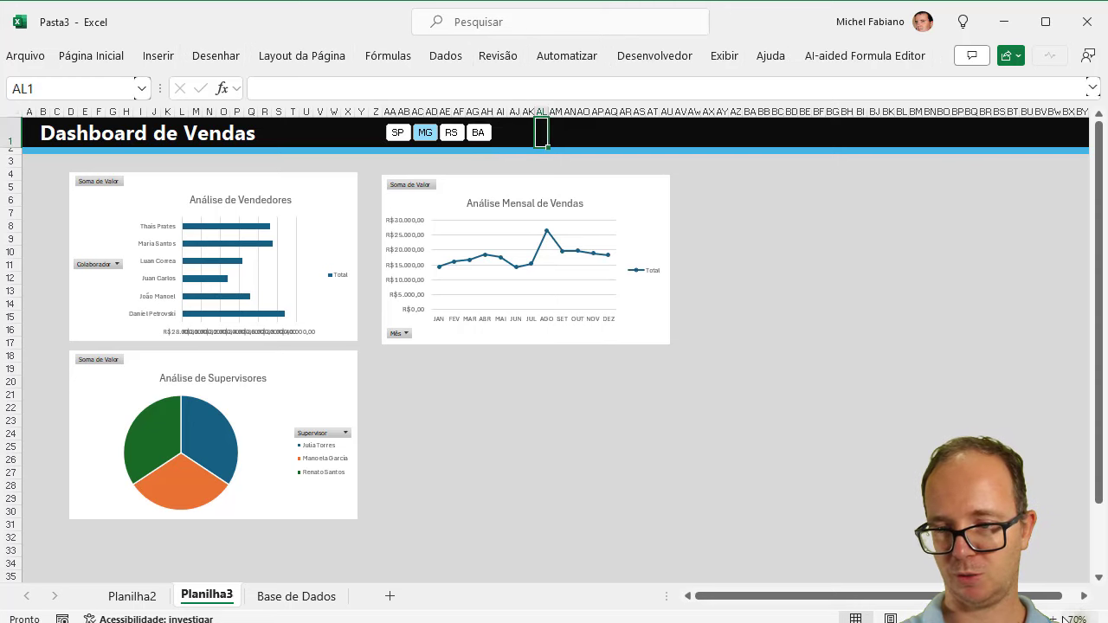
pyautogui.scroll(2, 537, 136)
pyautogui.scroll(1, 537, 135)
pyautogui.scroll(1, 537, 135)
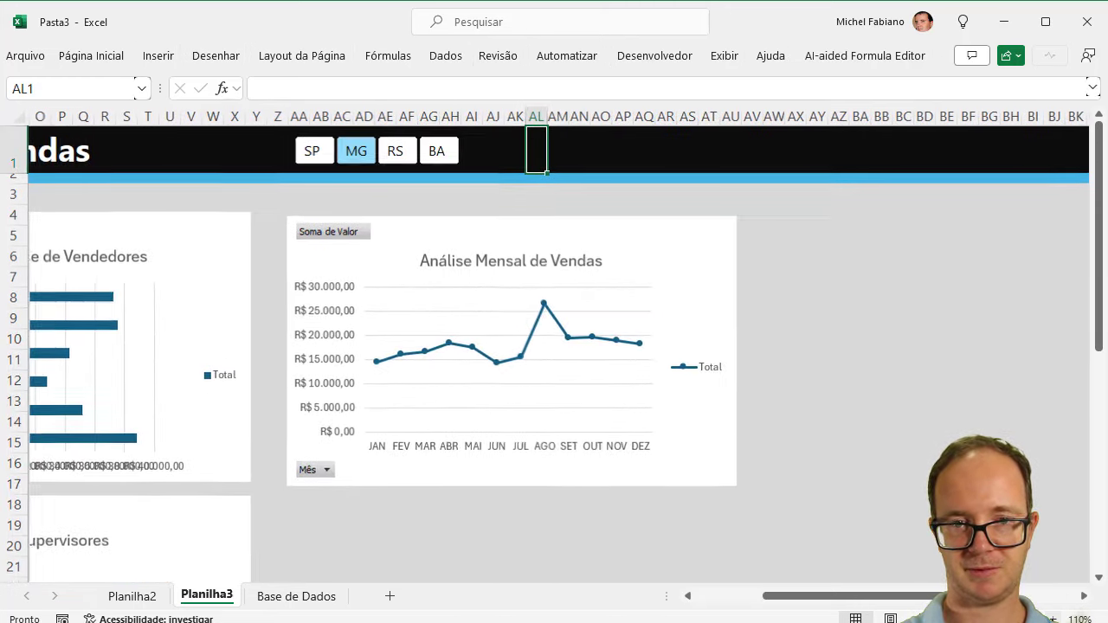
pyautogui.moveTo(920, 595); pyautogui.dragTo(853, 595)
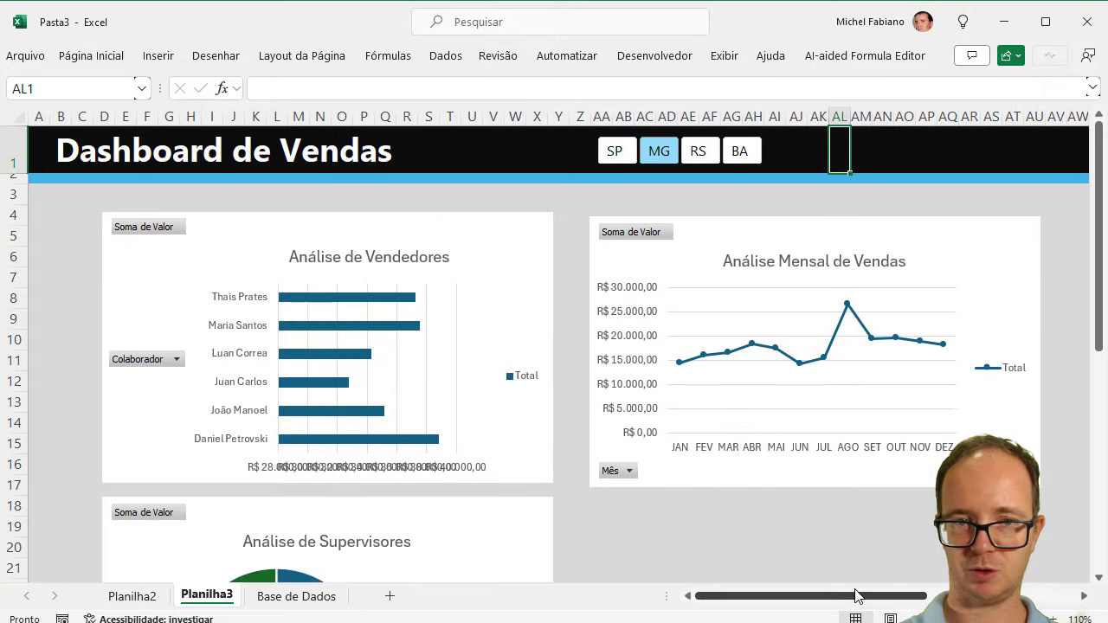
# Step: Cycle the slicer through RS, BA, SP, MG, RS ending on BA; nudge the Vendedores chart up-left
pyautogui.click(698, 151)
pyautogui.click(739, 151)
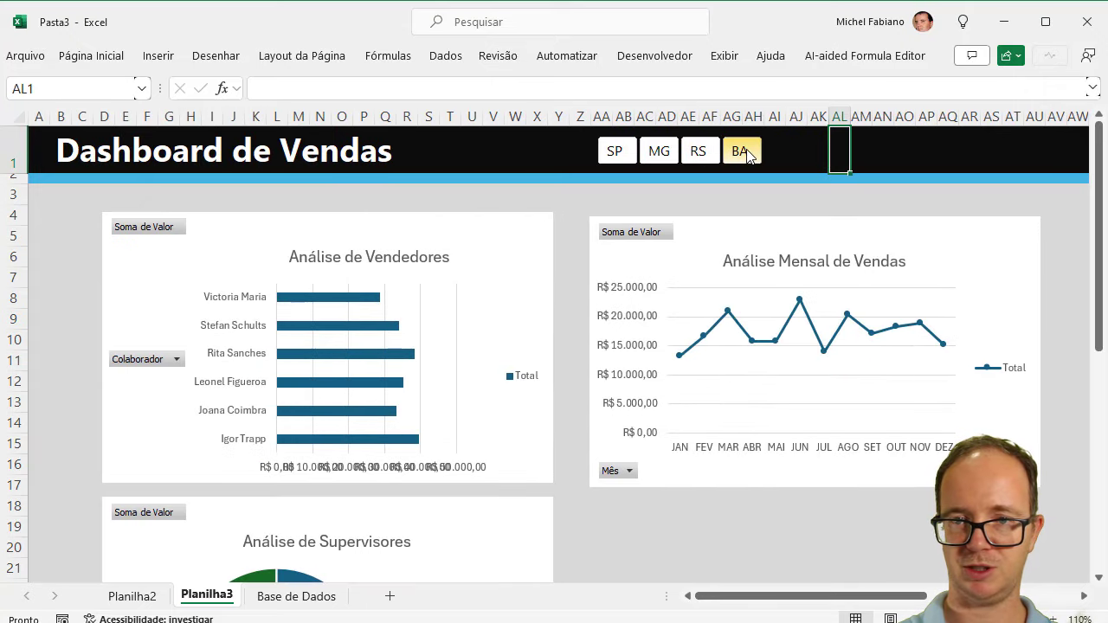
pyautogui.click(615, 151)
pyautogui.click(659, 150)
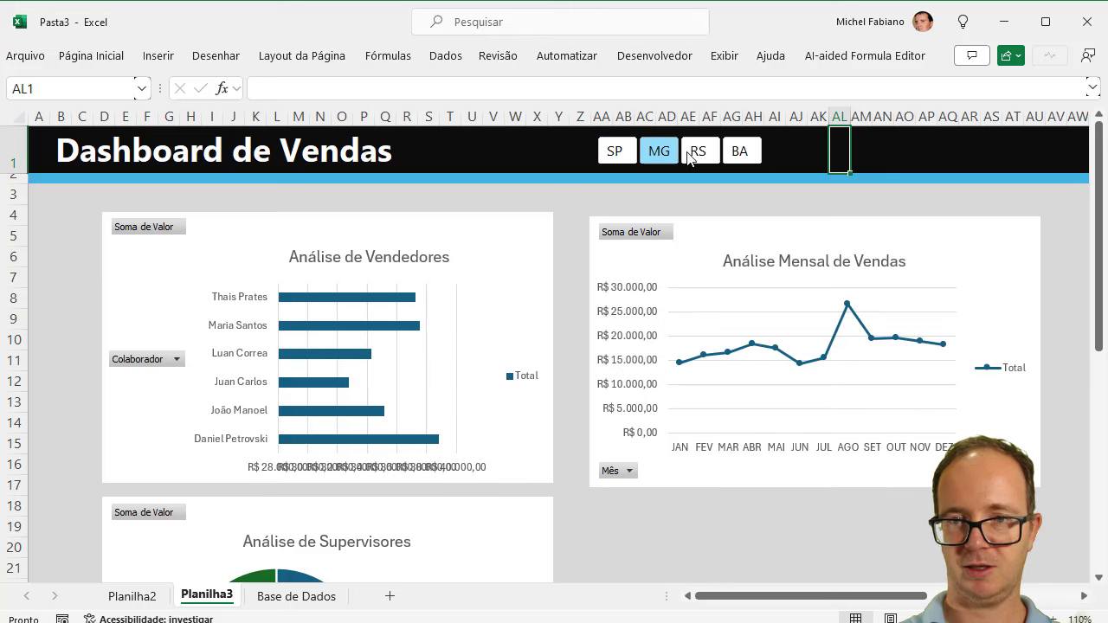
pyautogui.click(697, 152)
pyautogui.click(739, 151)
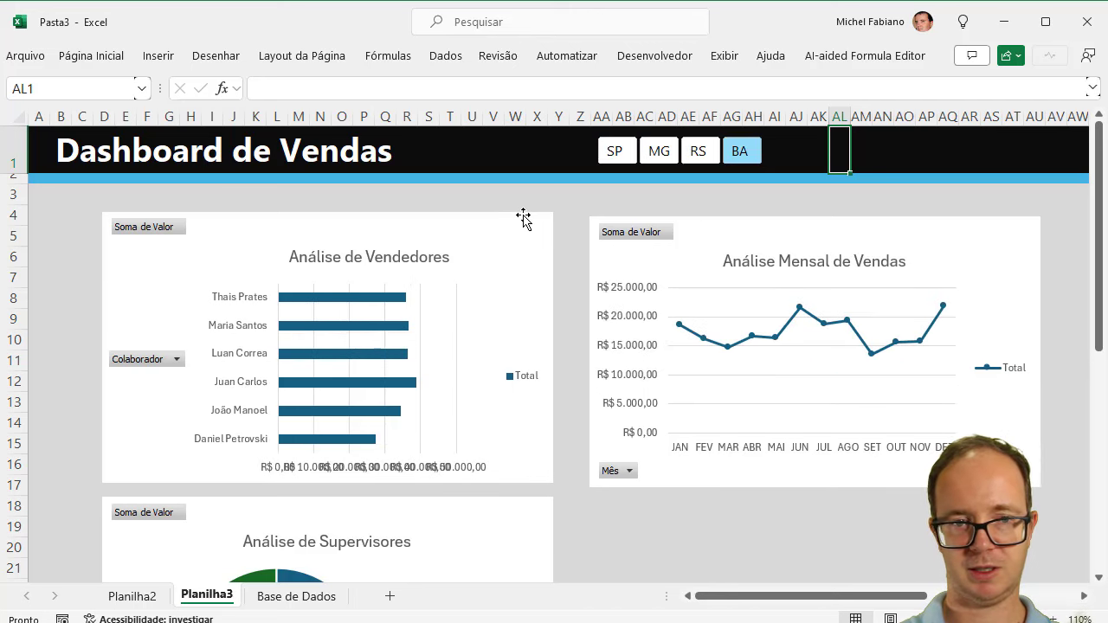
pyautogui.moveTo(523, 218); pyautogui.dragTo(479, 195)
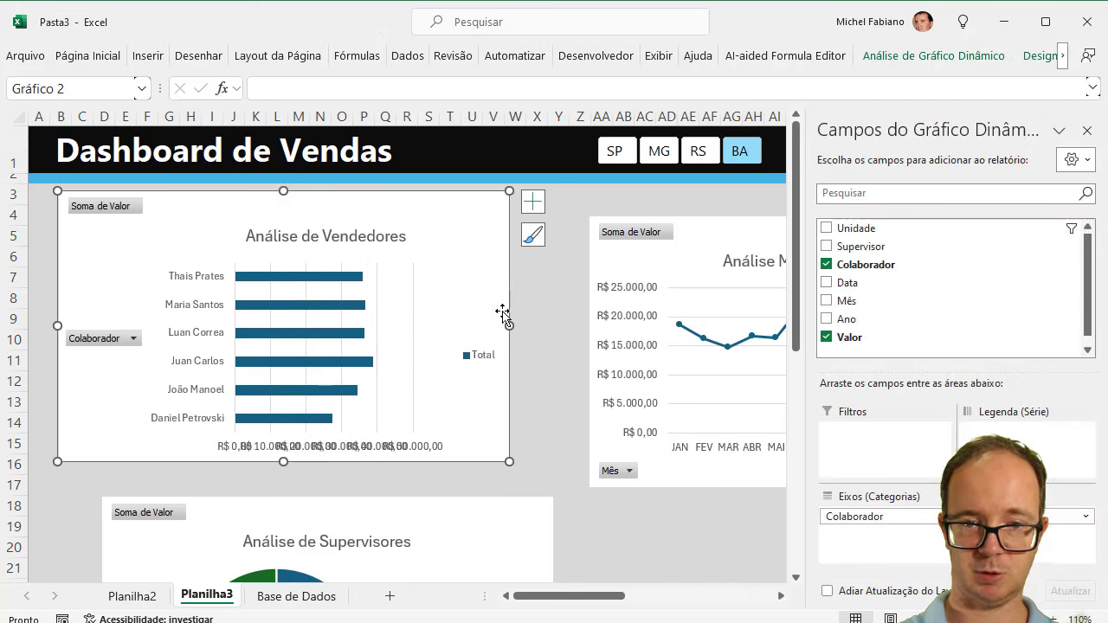
# Step: Delete the Total legends from the bar and monthly charts, plus the monthly chart's value axis and gridlines
pyautogui.click(488, 359)
pyautogui.press('Delete')
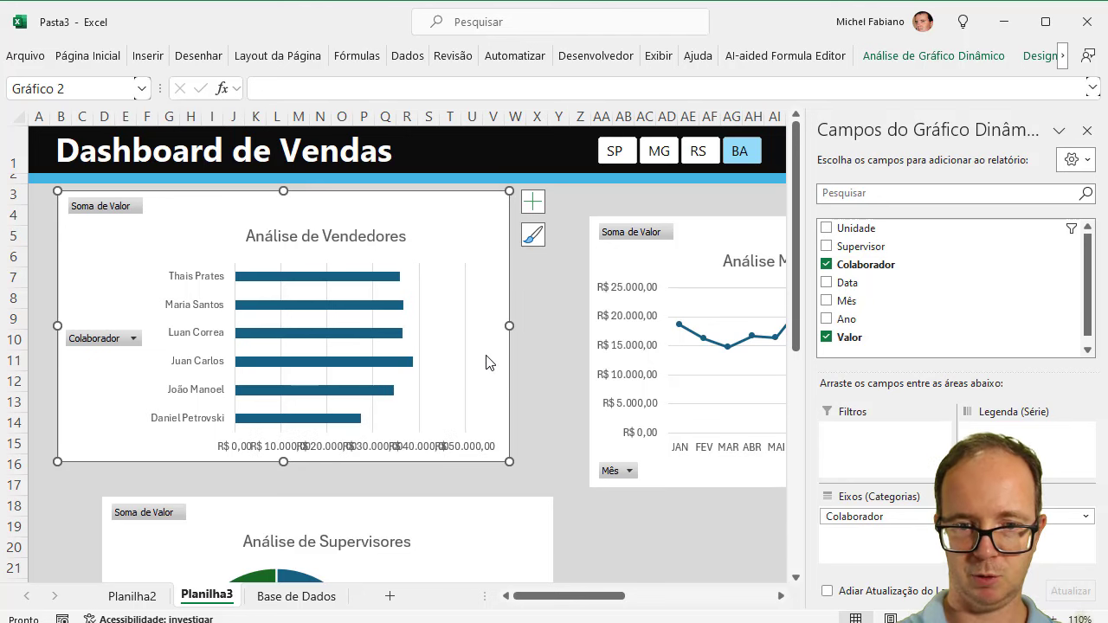
pyautogui.click(1087, 131)
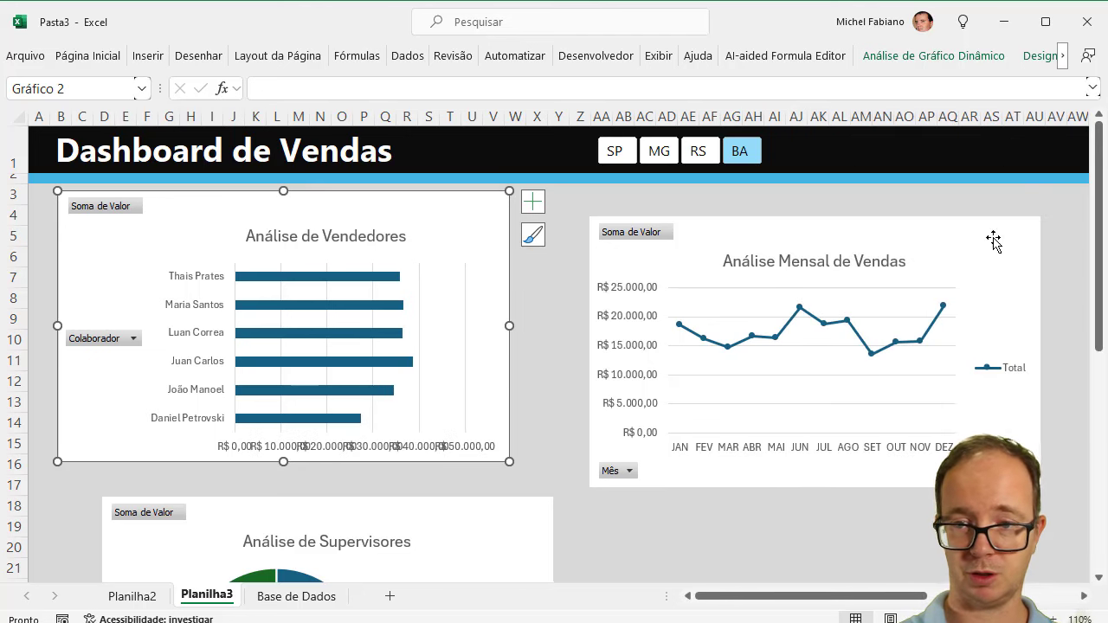
pyautogui.click(1007, 381)
pyautogui.press('Delete')
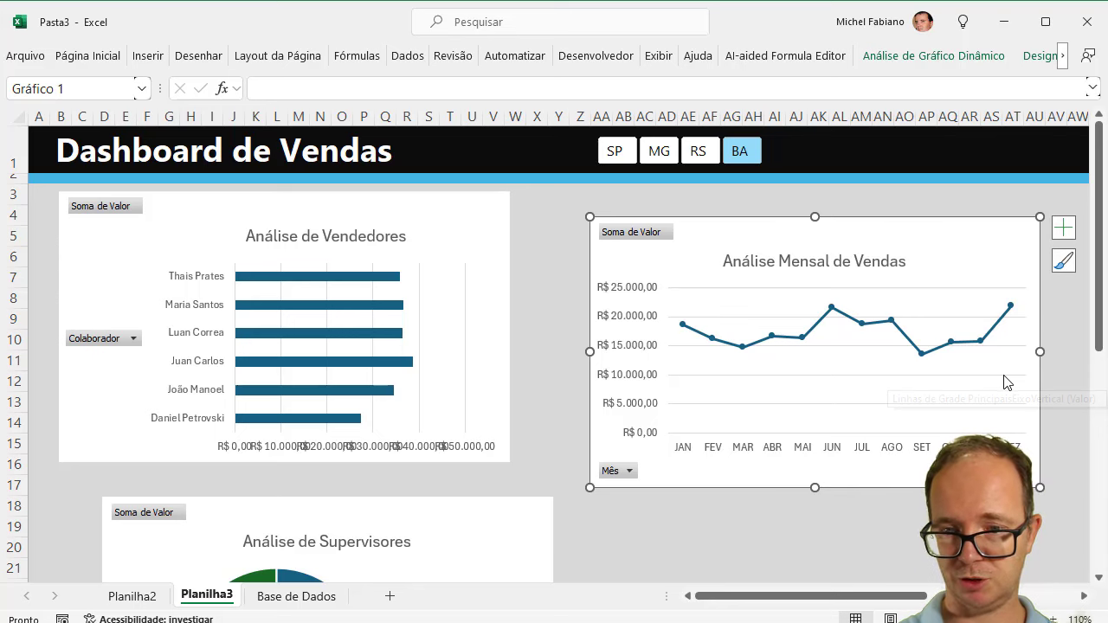
pyautogui.click(631, 325)
pyautogui.press('Delete')
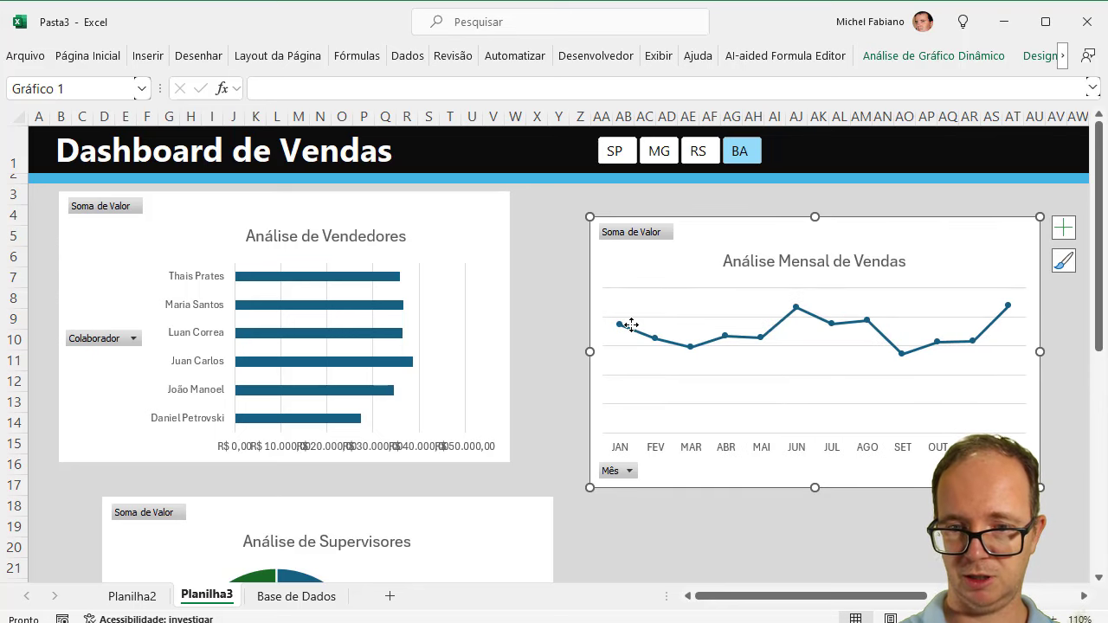
pyautogui.click(700, 384)
pyautogui.press('Delete')
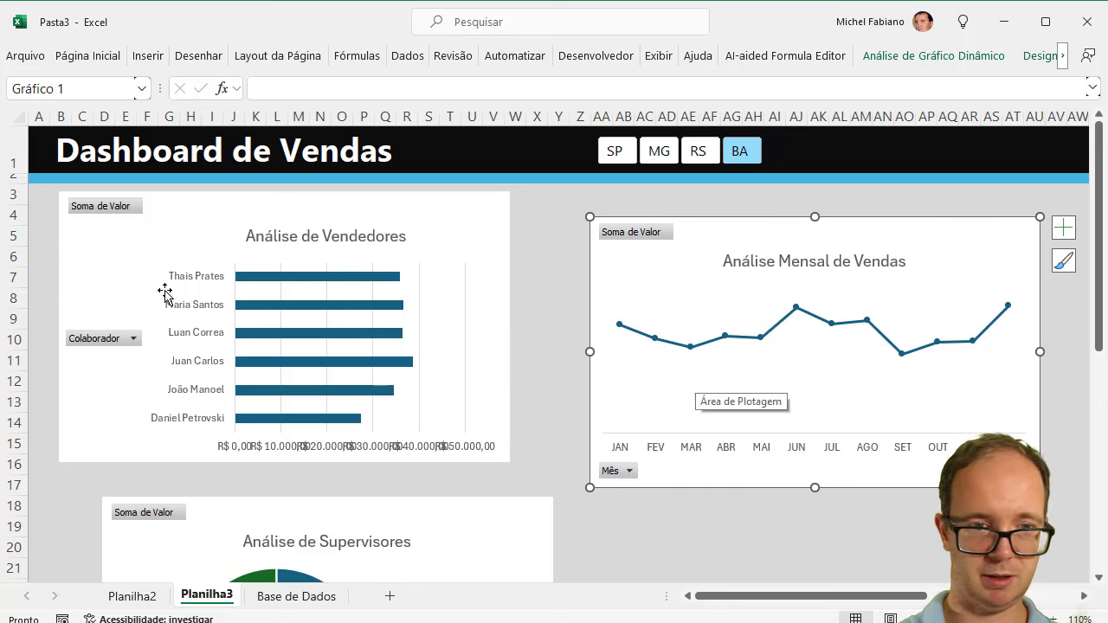
# Step: Hide all pivot field buttons on the Análise de Vendedores chart and delete its value axis
pyautogui.click(159, 229)
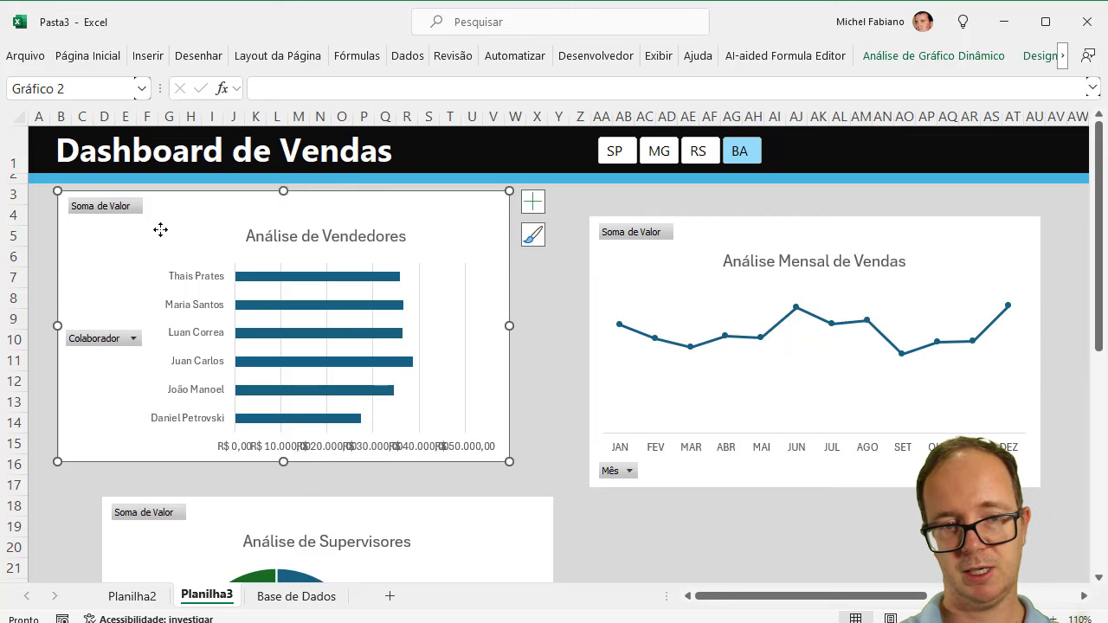
pyautogui.click(889, 58)
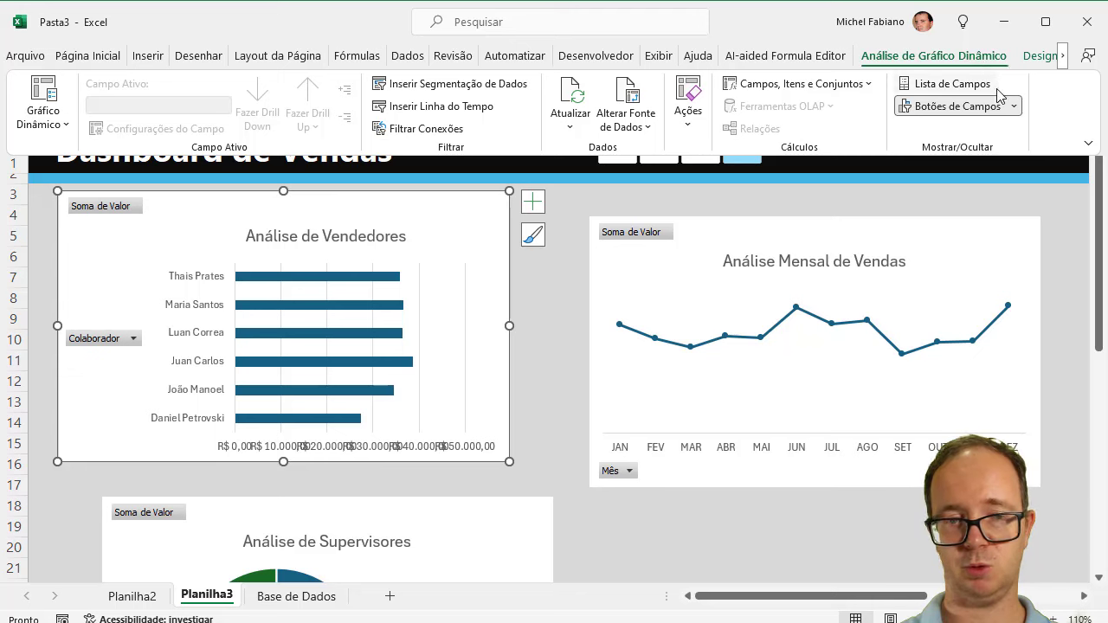
pyautogui.click(1016, 106)
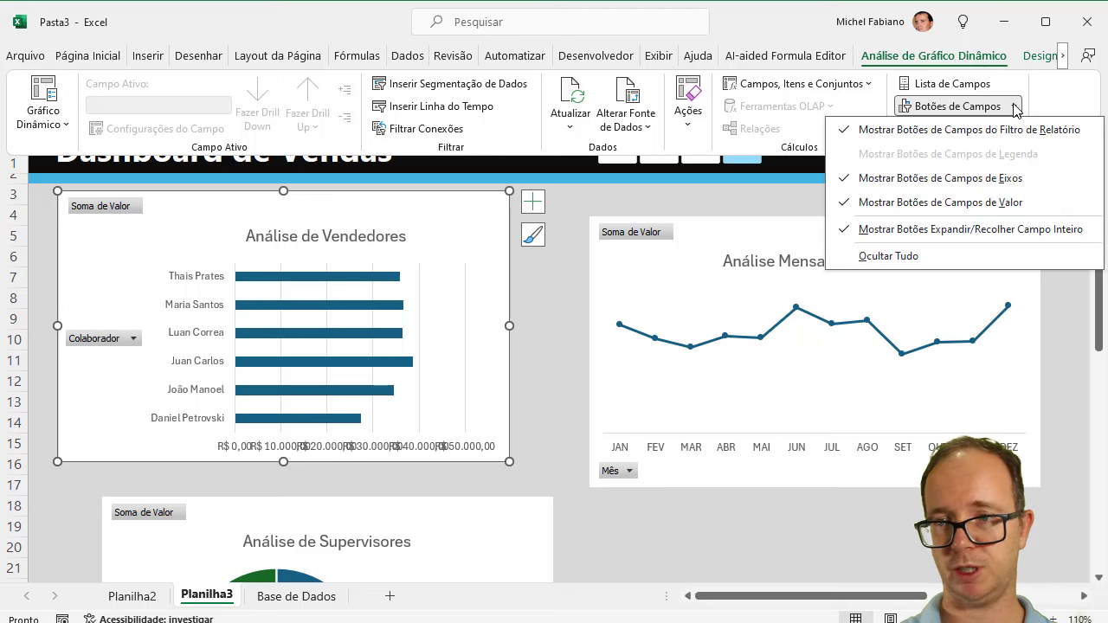
pyautogui.click(896, 262)
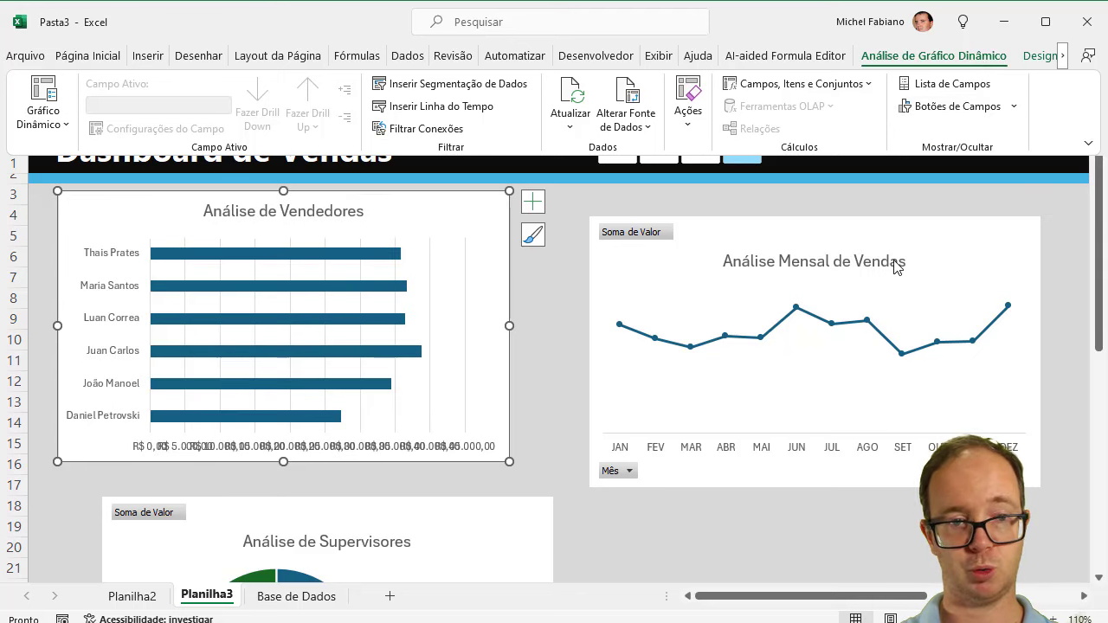
pyautogui.click(397, 410)
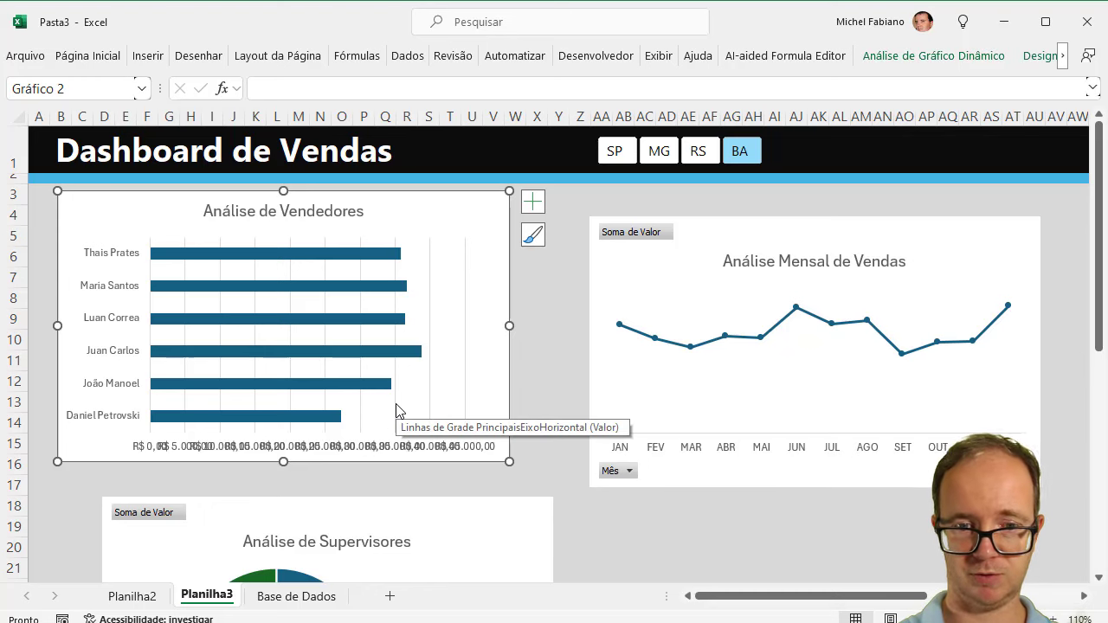
pyautogui.click(397, 410)
pyautogui.click(389, 446)
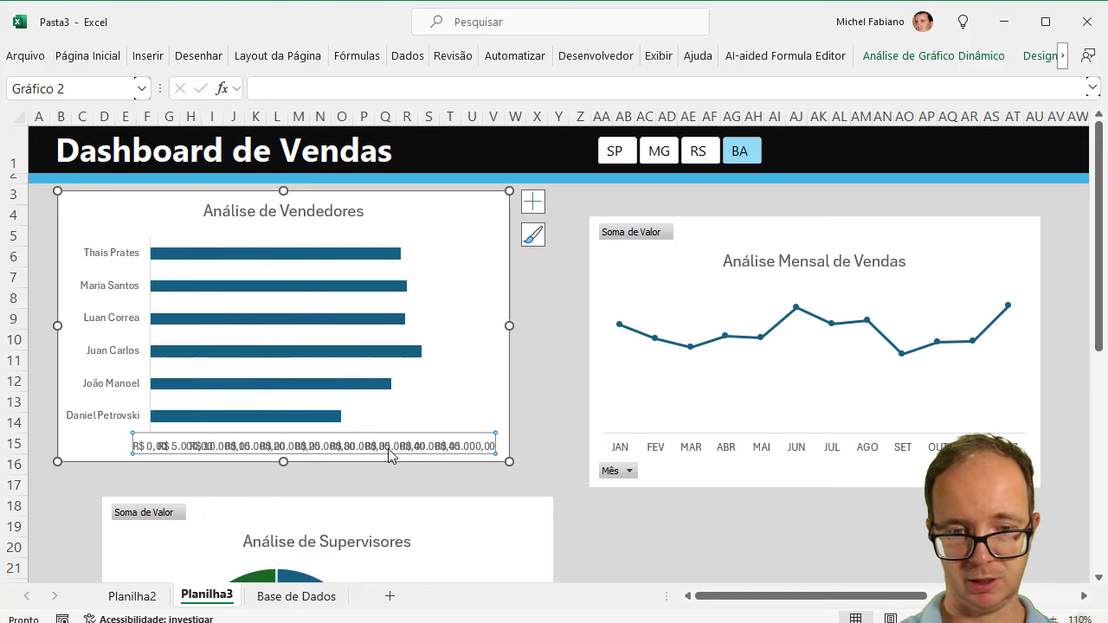
pyautogui.press('Delete')
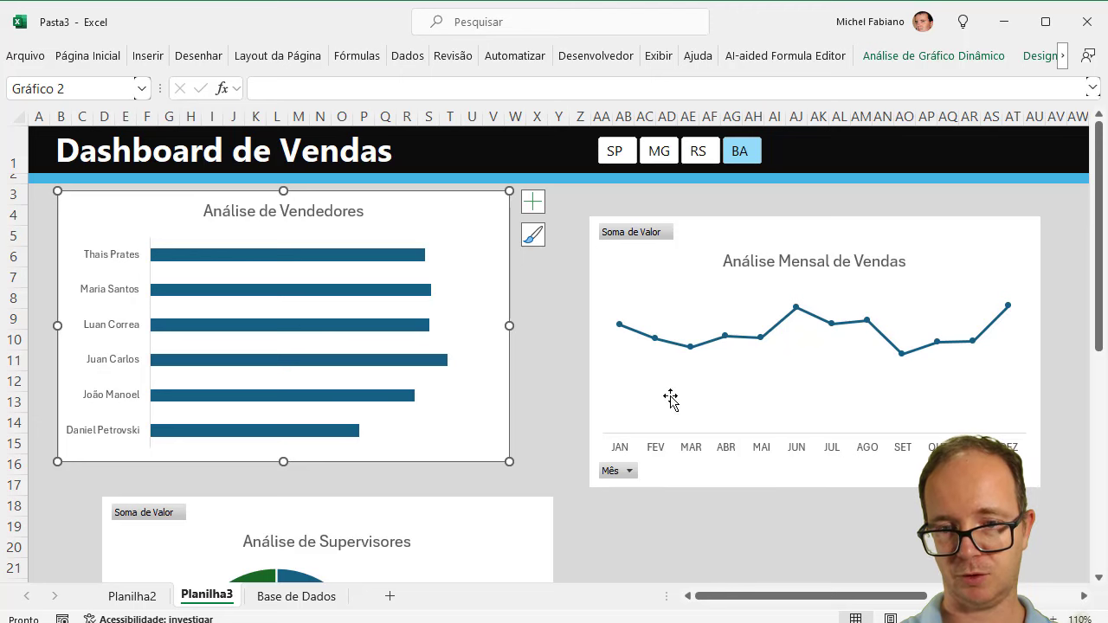
# Step: Hide all field buttons on the monthly and supervisors charts, moving the supervisors chart up
pyautogui.click(915, 242)
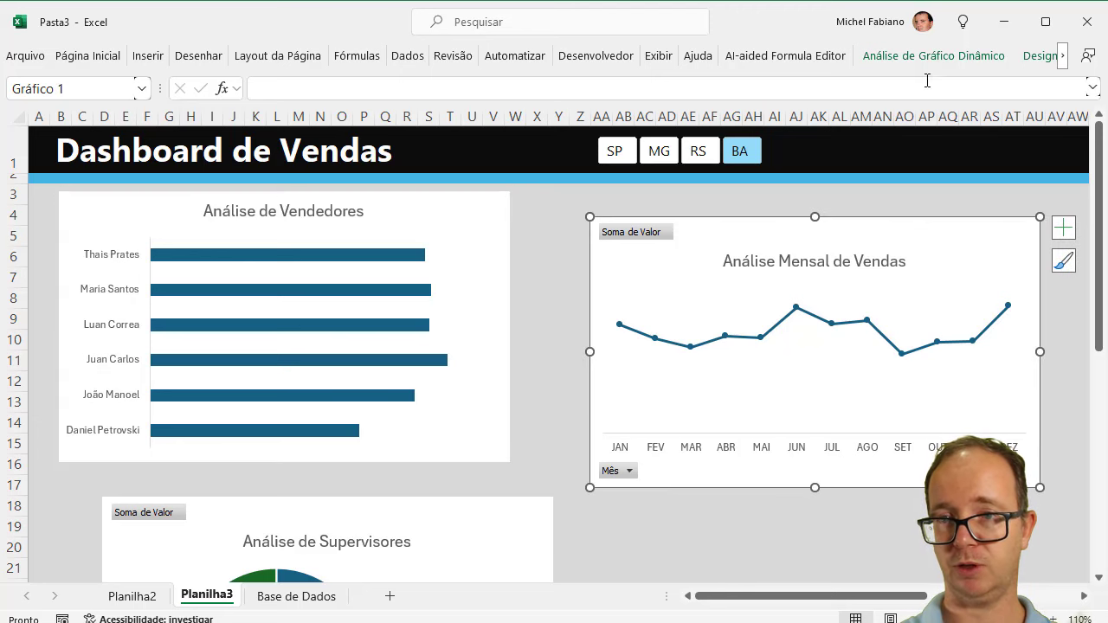
pyautogui.click(905, 57)
pyautogui.click(1012, 106)
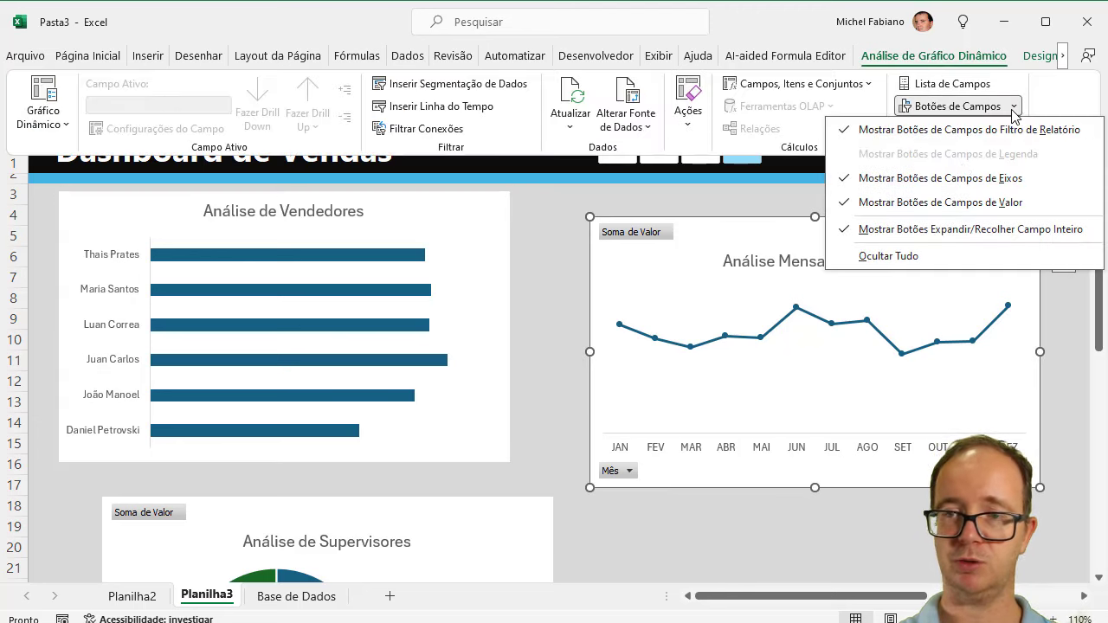
pyautogui.click(902, 260)
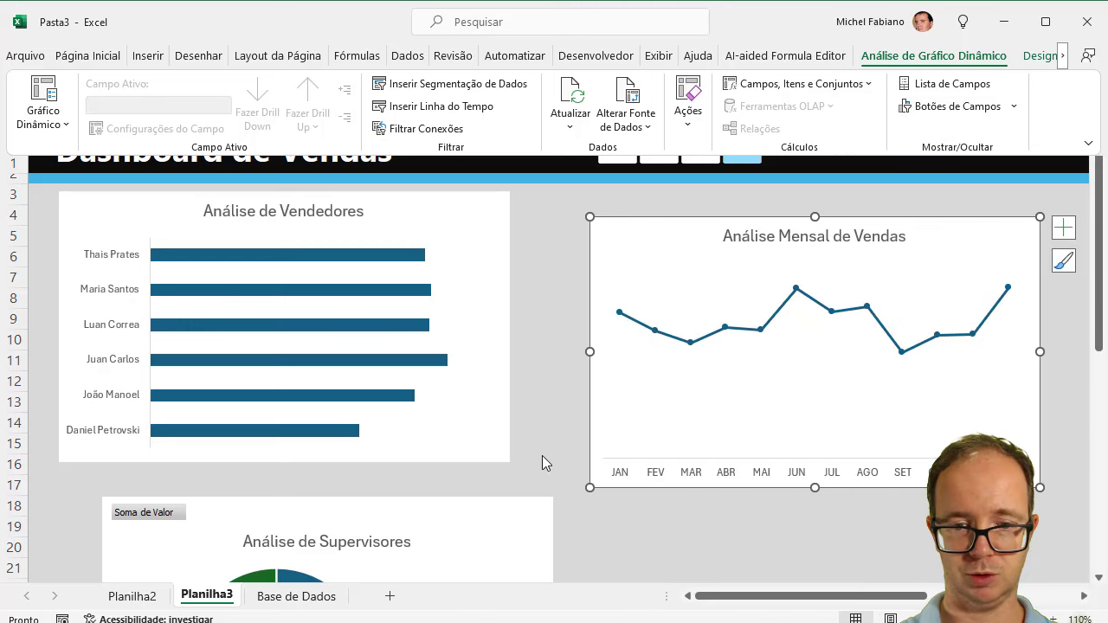
pyautogui.click(473, 516)
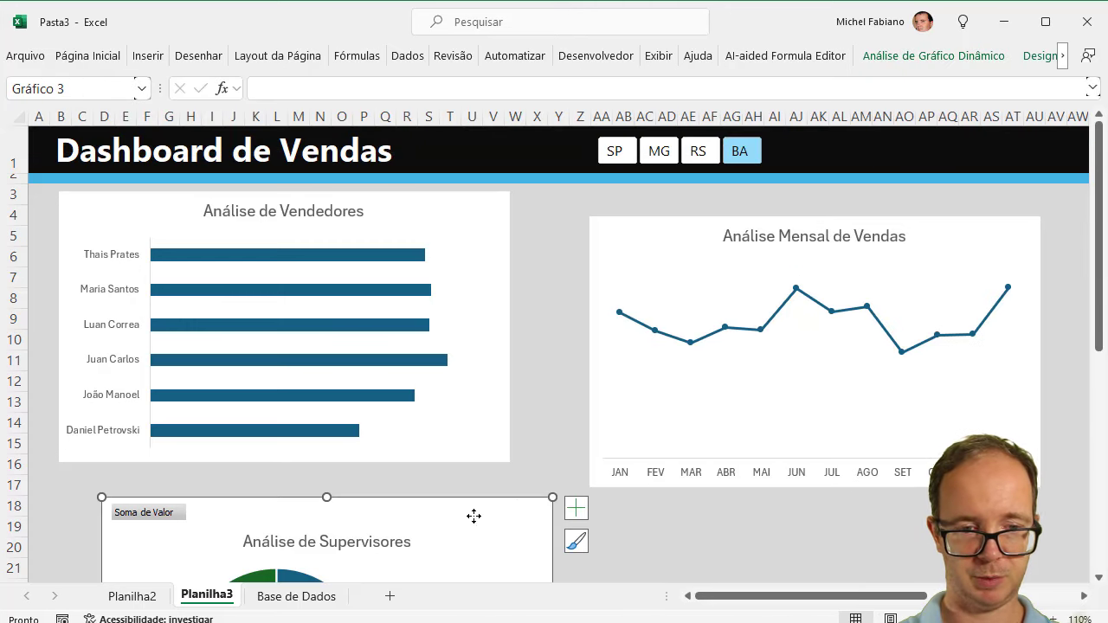
pyautogui.moveTo(473, 515); pyautogui.dragTo(430, 487)
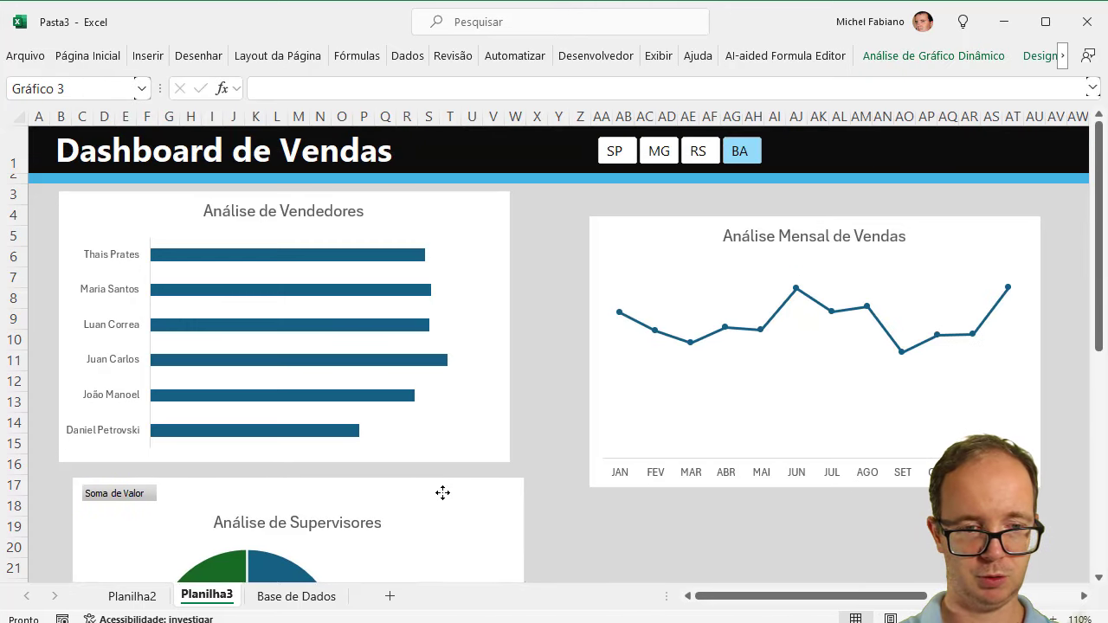
pyautogui.click(987, 57)
pyautogui.click(1009, 106)
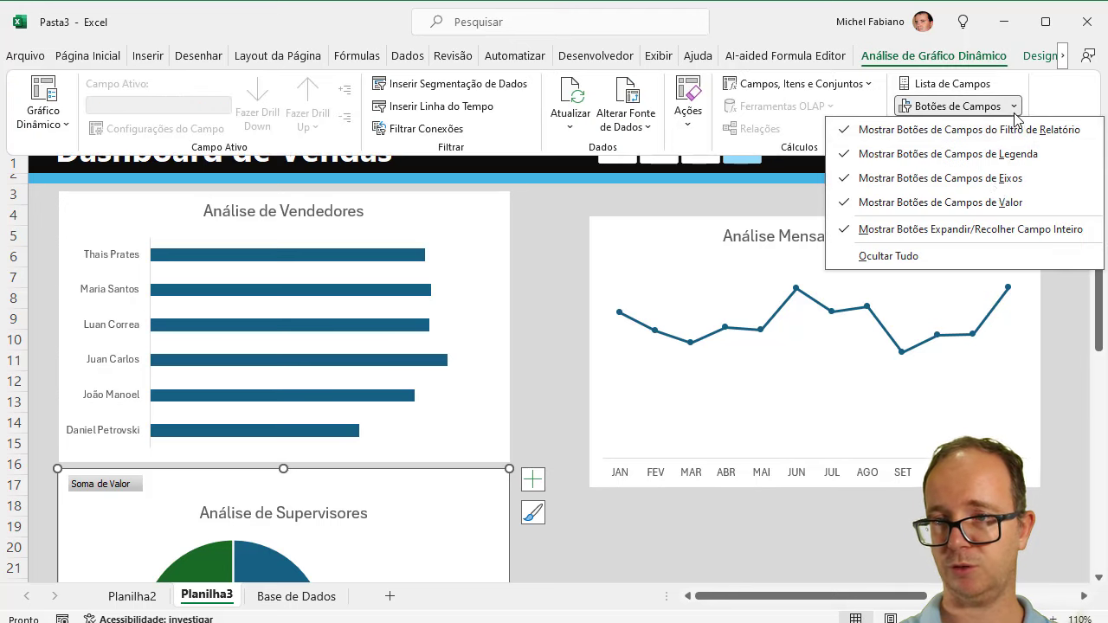
pyautogui.click(956, 256)
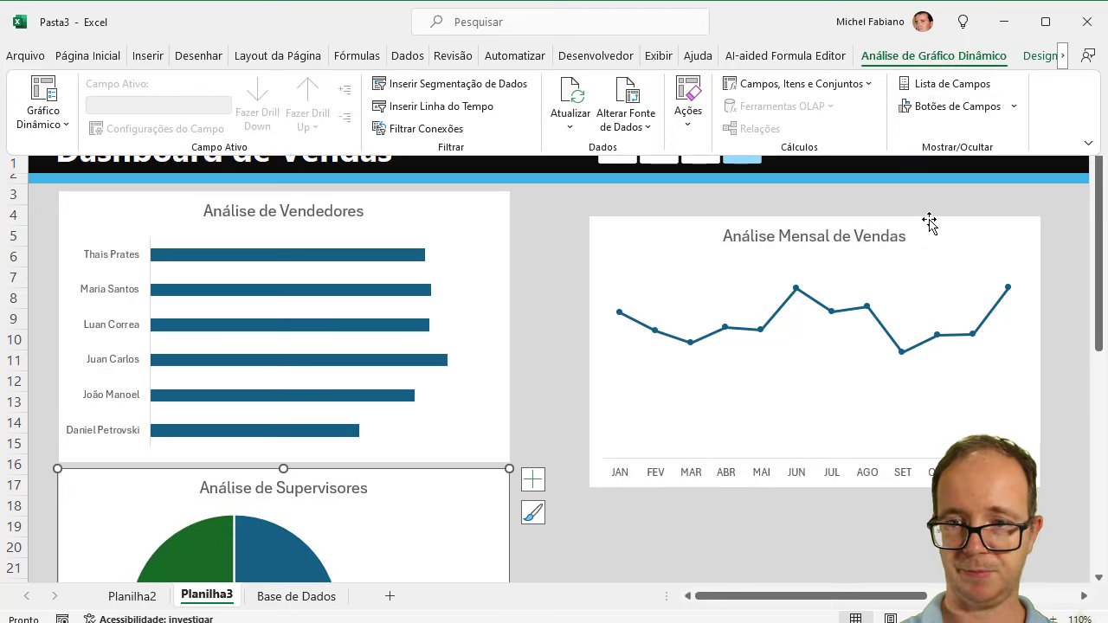
# Step: Shrink the Análise de Vendedores chart to end around row 12 and widen it rightward
pyautogui.click(493, 408)
pyautogui.click(497, 432)
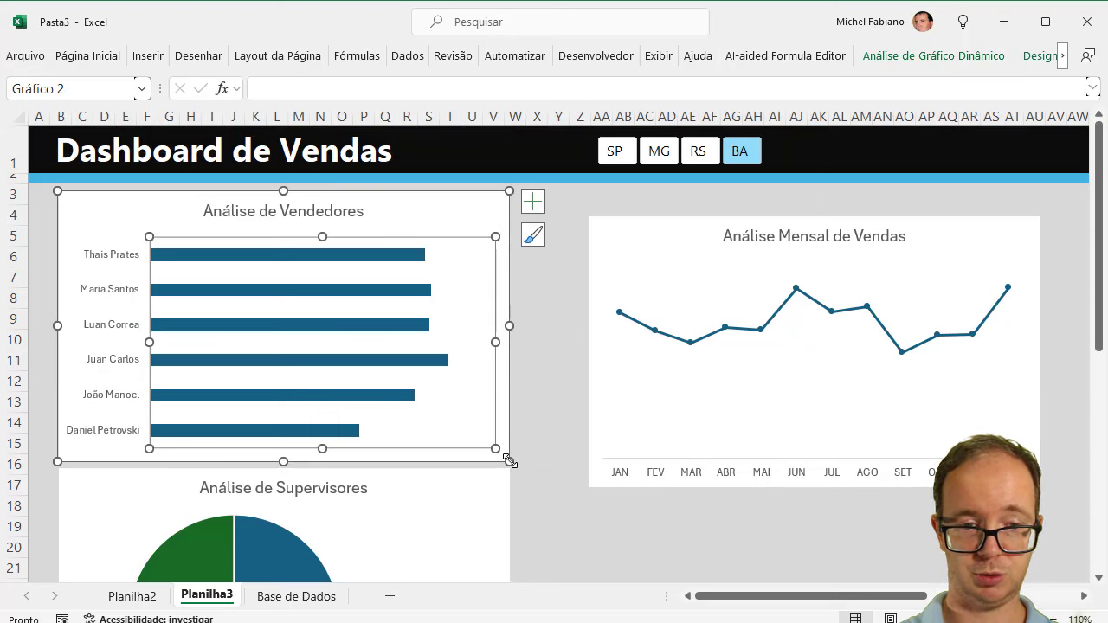
pyautogui.moveTo(506, 459); pyautogui.dragTo(474, 398)
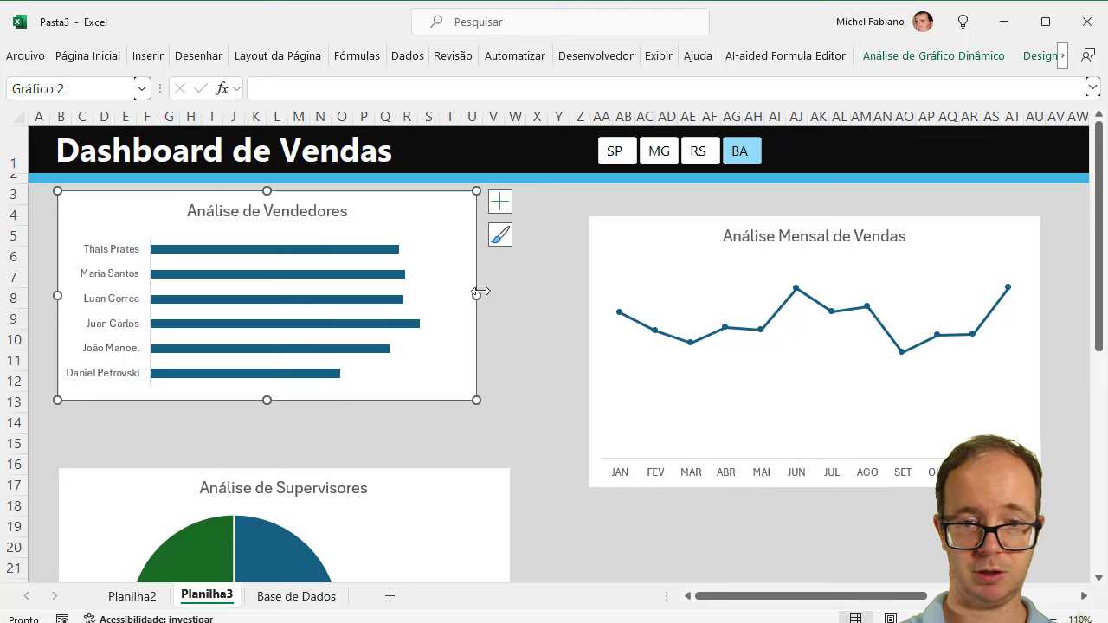
pyautogui.moveTo(478, 294); pyautogui.dragTo(540, 294)
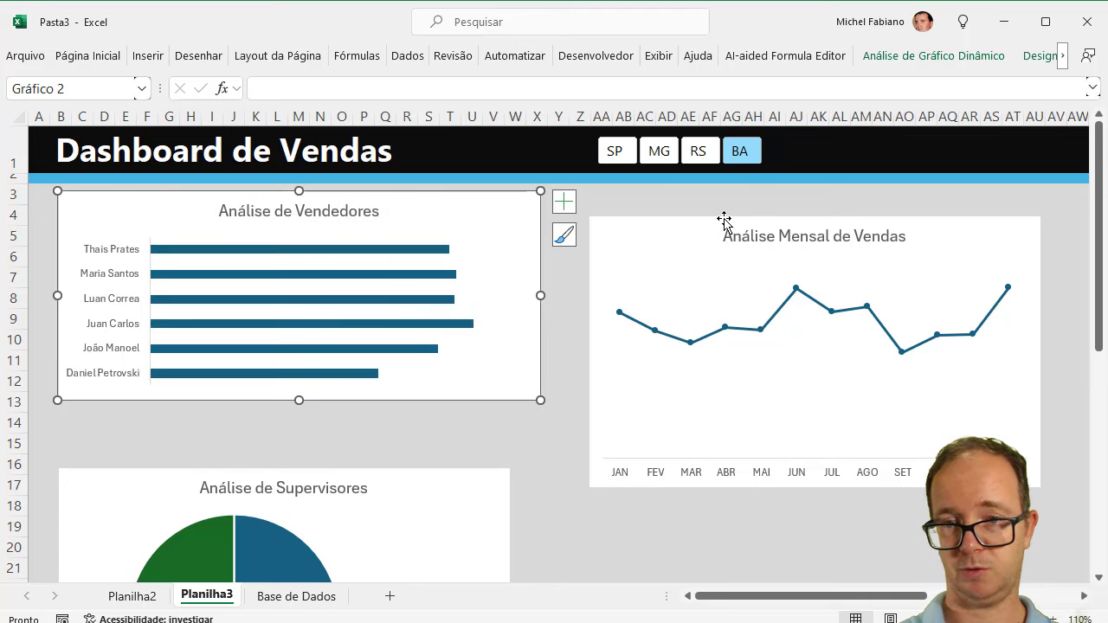
# Step: Place the monthly chart beside the sellers chart at matching height, widen it, and raise the supervisors chart below
pyautogui.moveTo(723, 221); pyautogui.dragTo(683, 192)
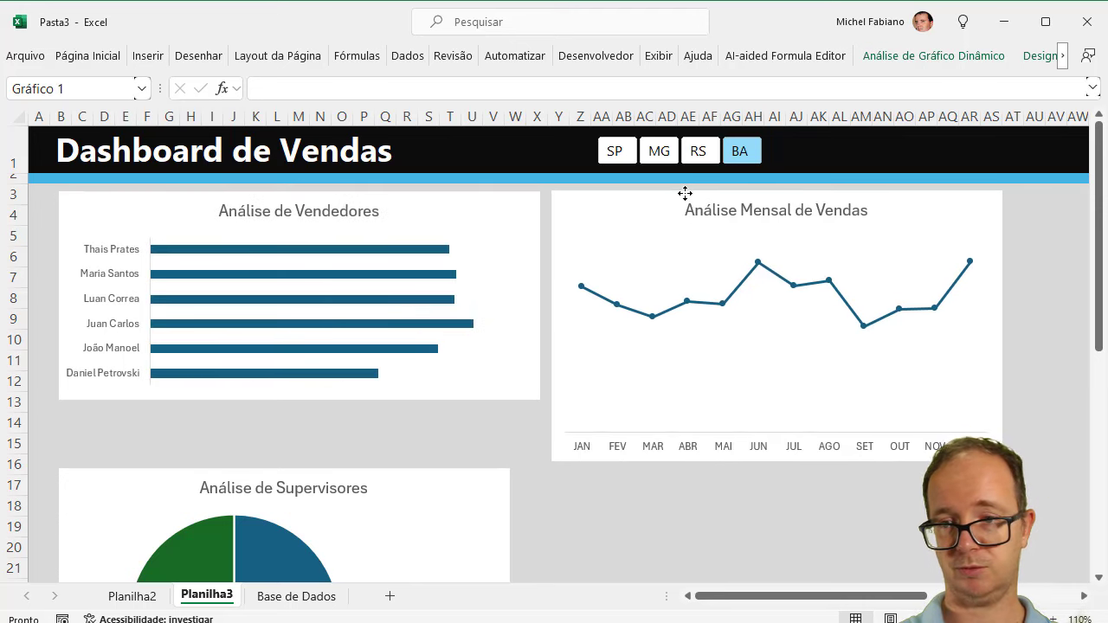
pyautogui.moveTo(774, 450); pyautogui.dragTo(770, 398)
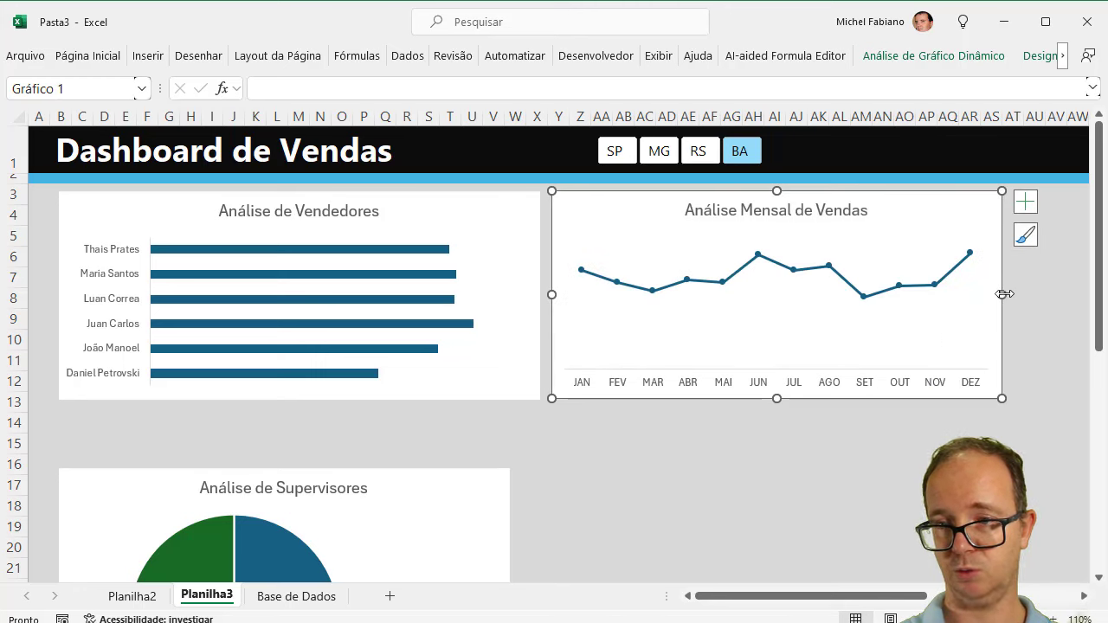
pyautogui.moveTo(1002, 293); pyautogui.dragTo(1071, 290)
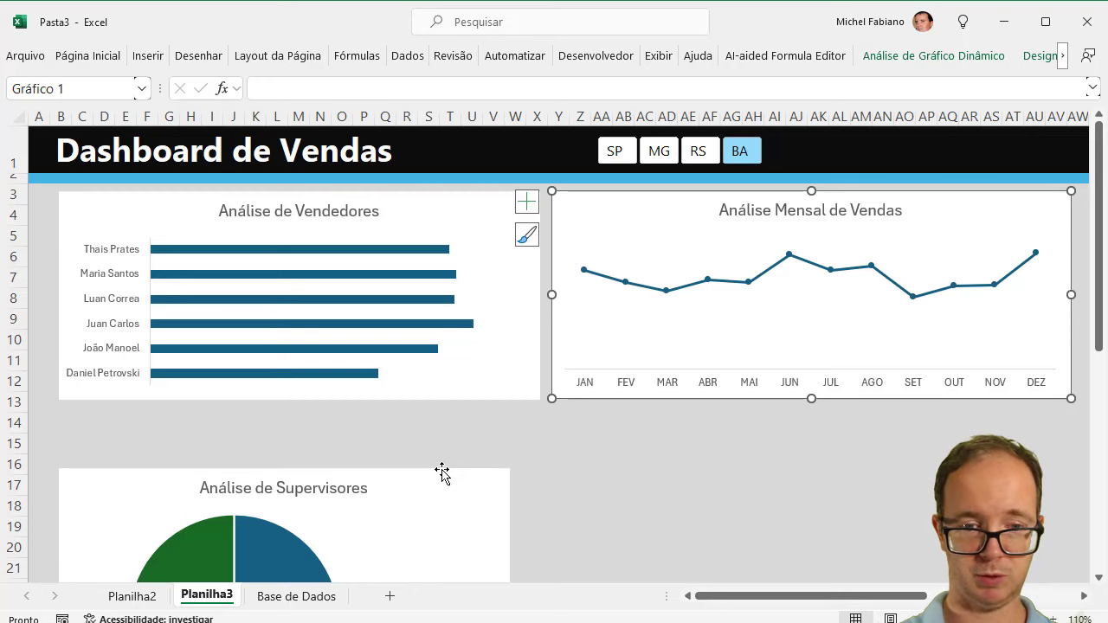
pyautogui.moveTo(442, 469); pyautogui.dragTo(445, 407)
pyautogui.moveTo(285, 408)
pyautogui.mouseDown()
pyautogui.moveTo(285, 490)
pyautogui.moveTo(347, 409)
pyautogui.mouseUp()
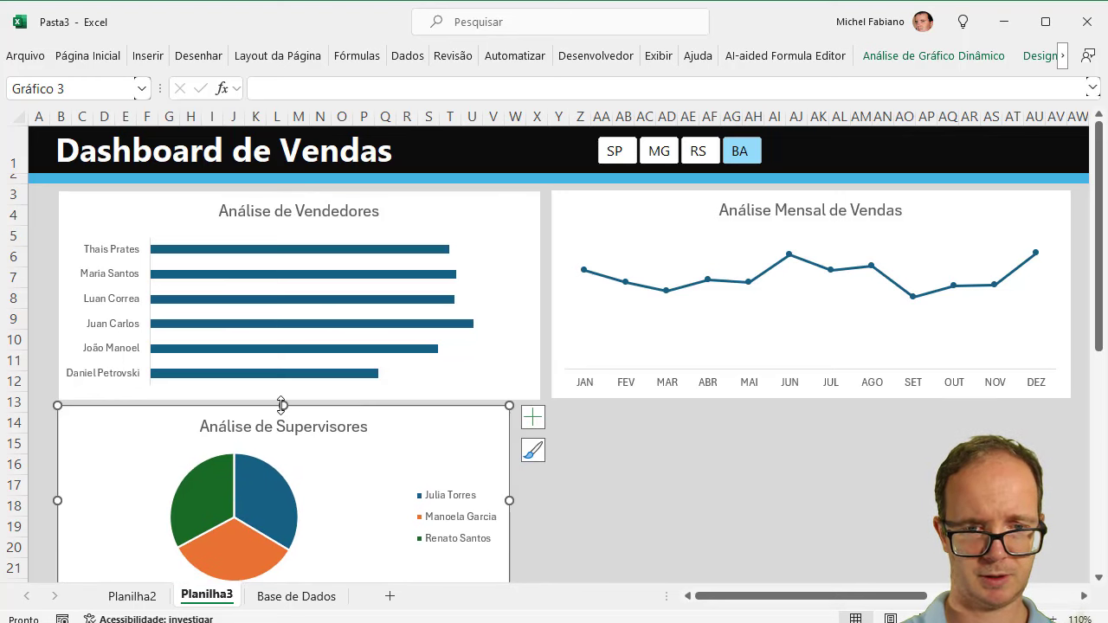
# Step: Delete the pie chart's legend and resize the supervisors chart clear of the sellers chart
pyautogui.click(432, 511)
pyautogui.press('Delete')
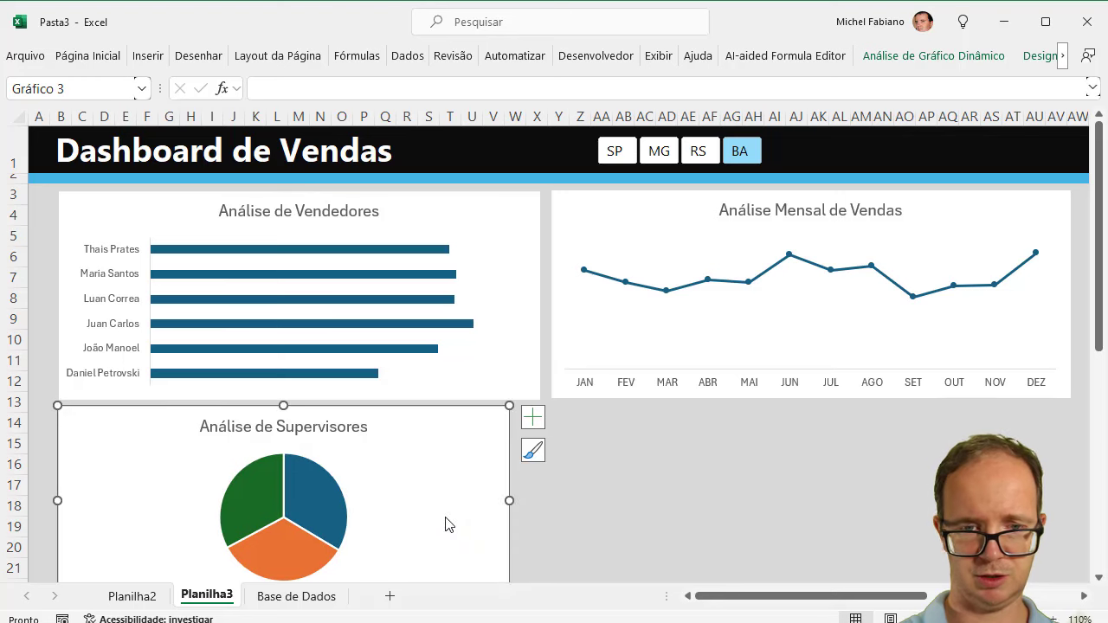
pyautogui.moveTo(285, 405); pyautogui.dragTo(286, 450)
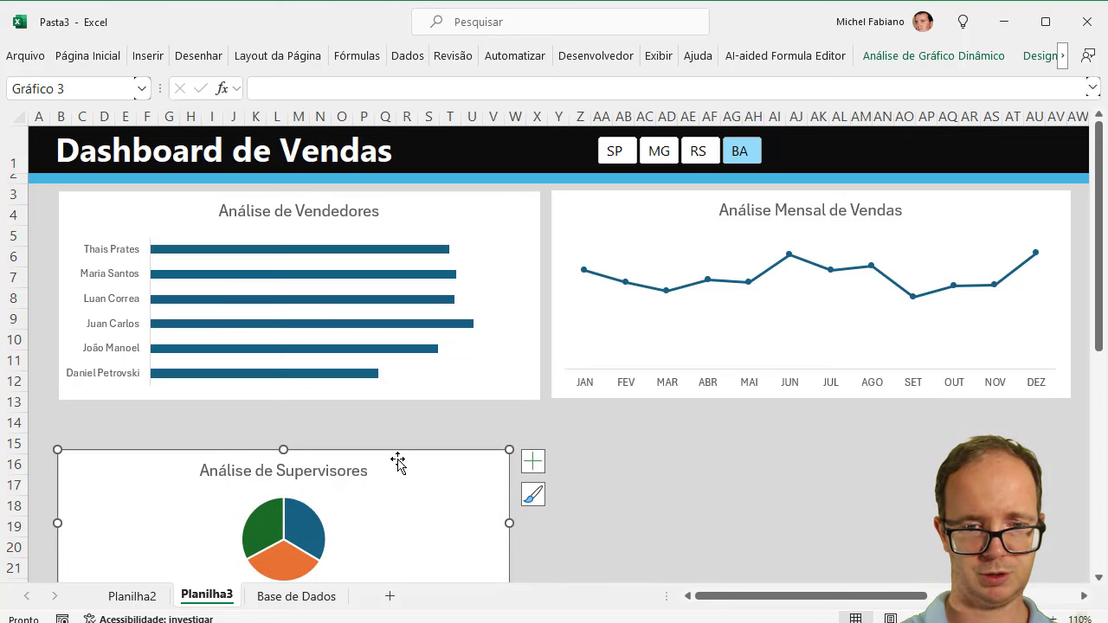
pyautogui.moveTo(401, 450); pyautogui.dragTo(403, 408)
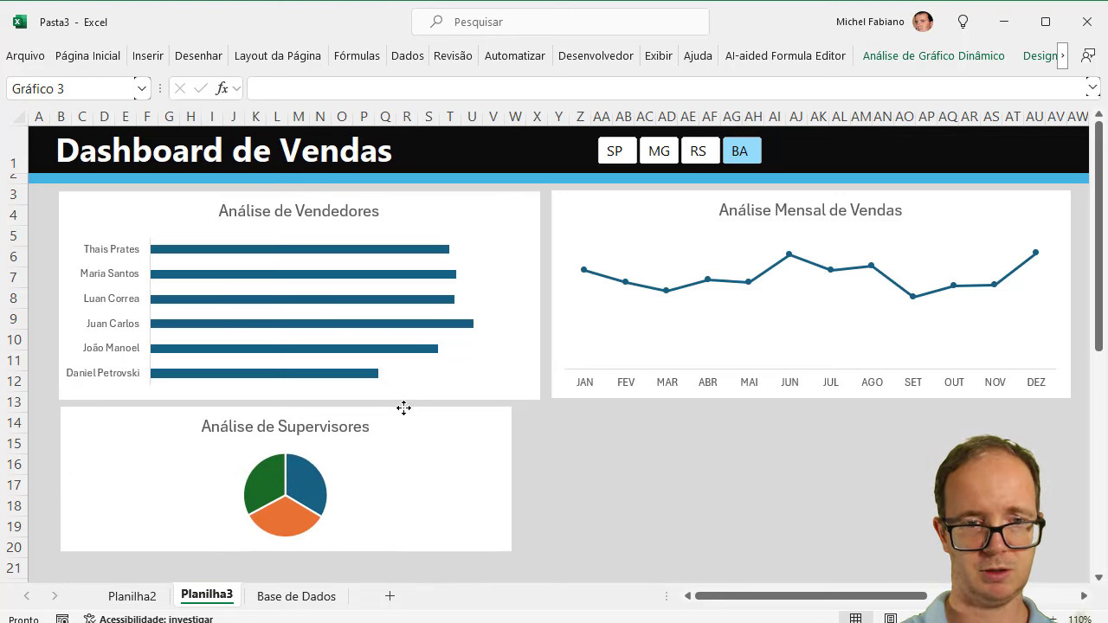
pyautogui.moveTo(285, 551)
pyautogui.mouseDown()
pyautogui.moveTo(288, 574)
pyautogui.moveTo(290, 500)
pyautogui.mouseUp()
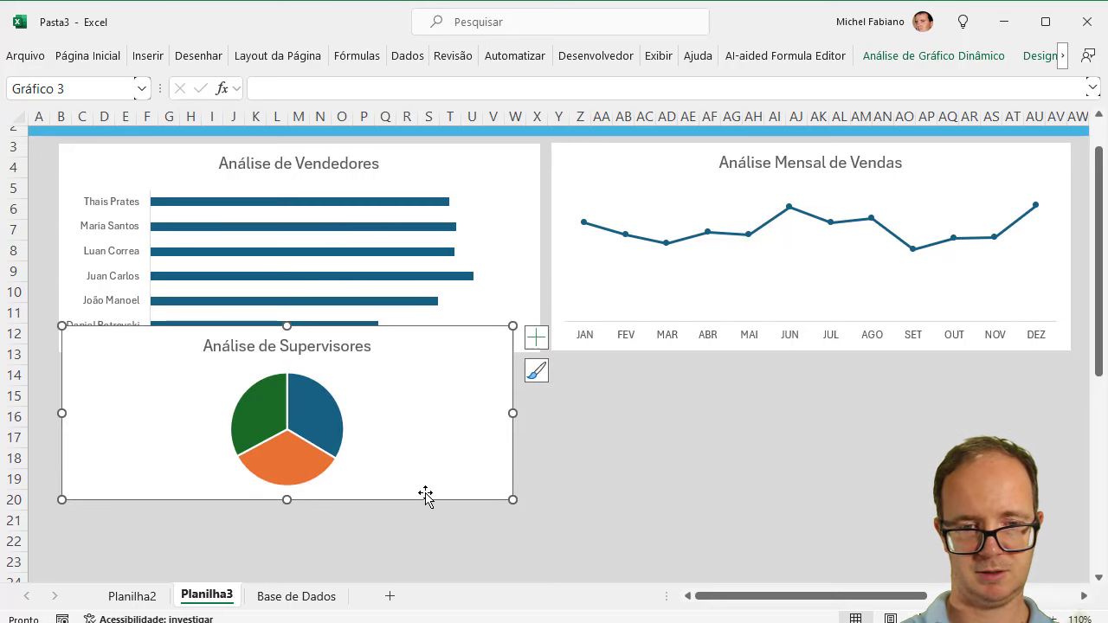
pyautogui.moveTo(425, 494); pyautogui.dragTo(422, 526)
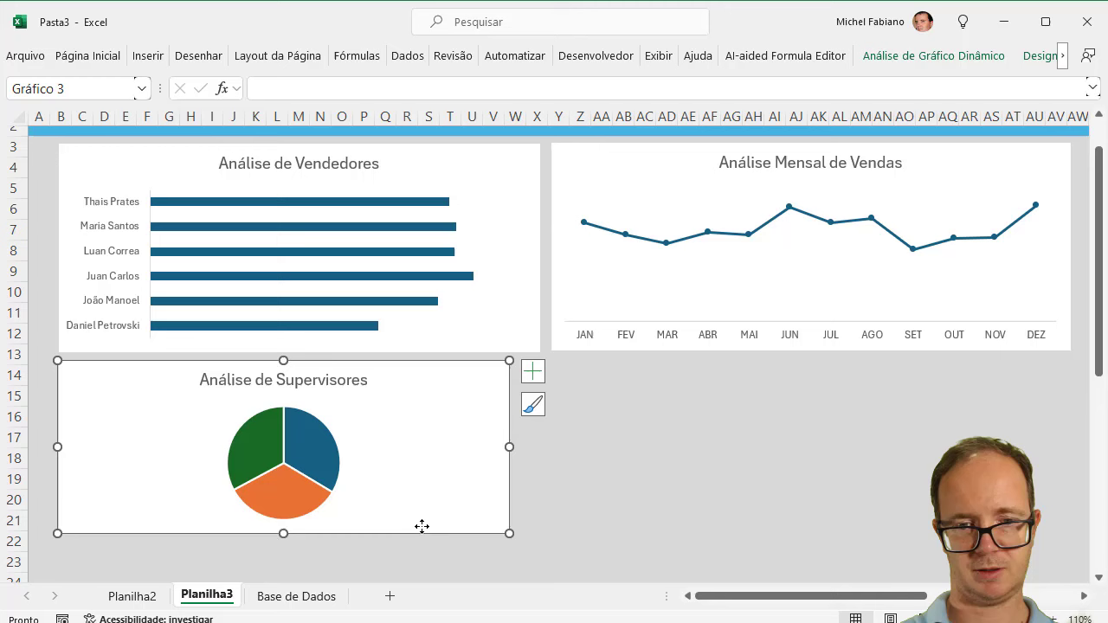
# Step: Add Texto Explicativo de Dados callout labels to the pie slices and narrow the supervisors chart
pyautogui.click(540, 370)
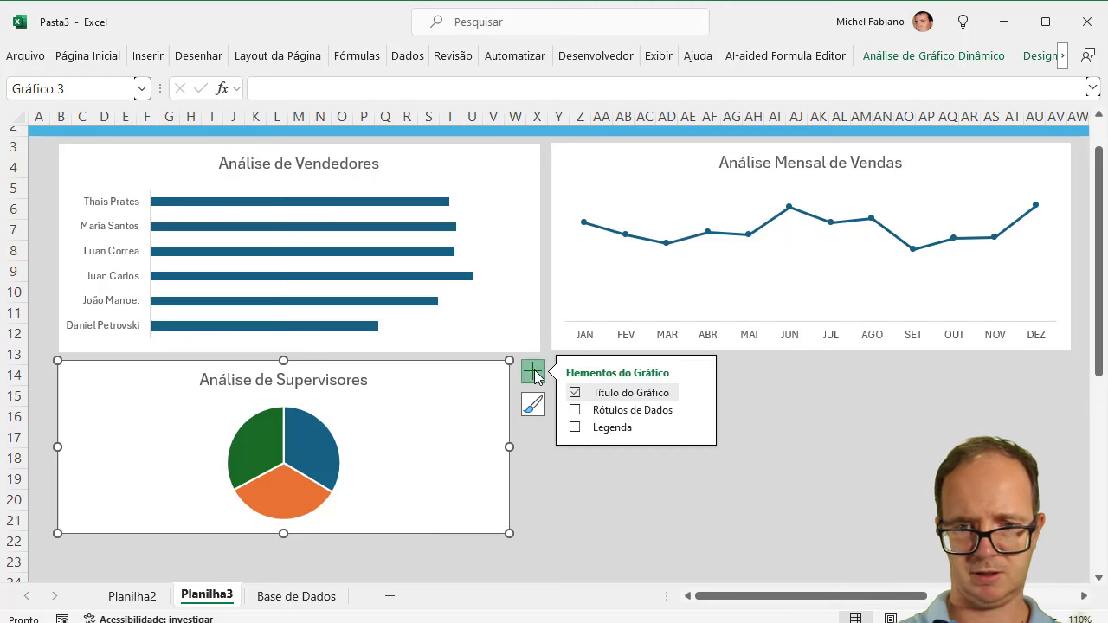
pyautogui.click(698, 409)
pyautogui.click(740, 500)
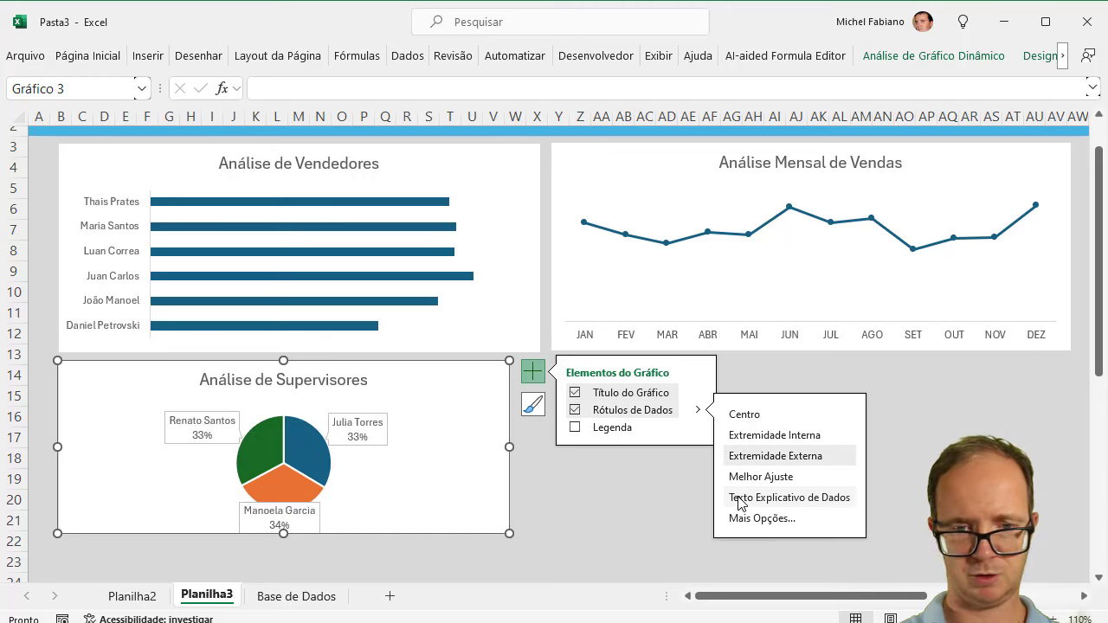
pyautogui.click(562, 521)
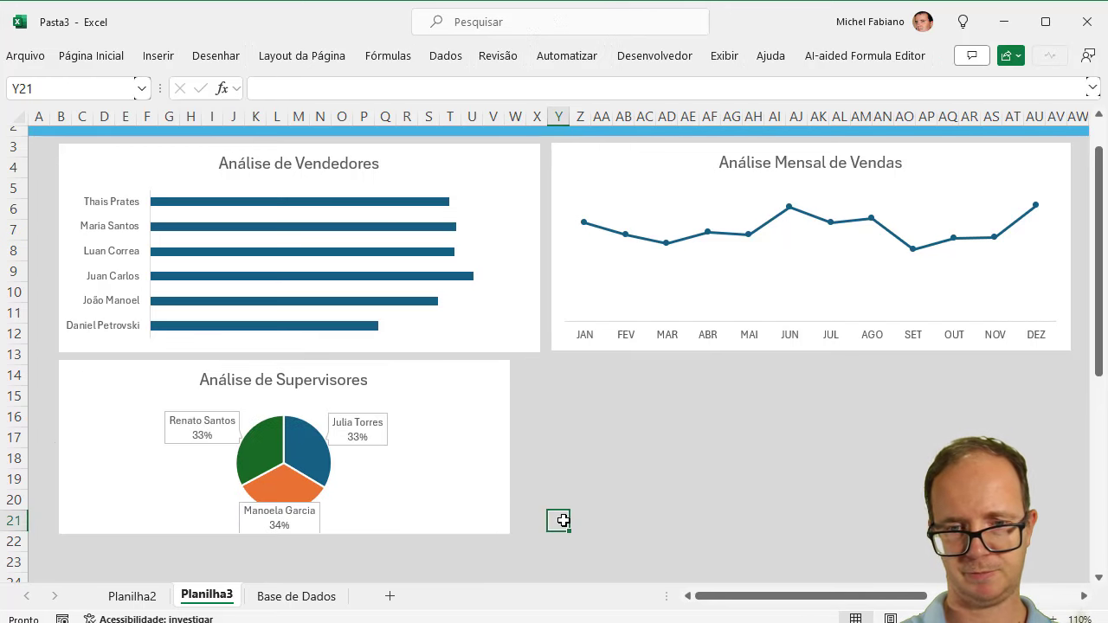
pyautogui.click(490, 456)
pyautogui.moveTo(509, 446); pyautogui.dragTo(390, 459)
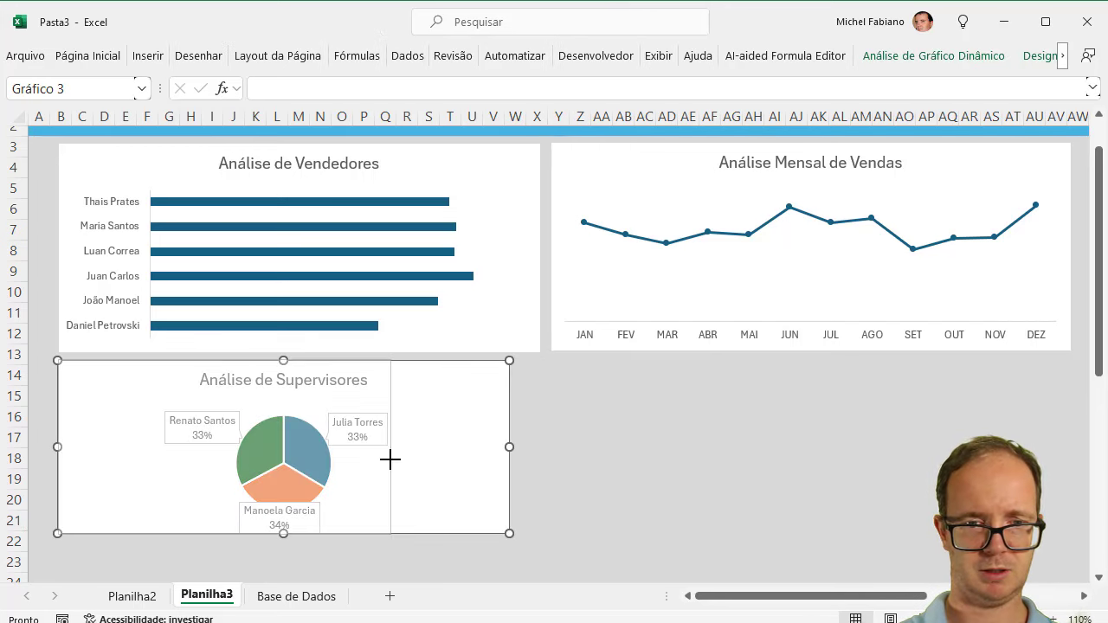
pyautogui.click(447, 457)
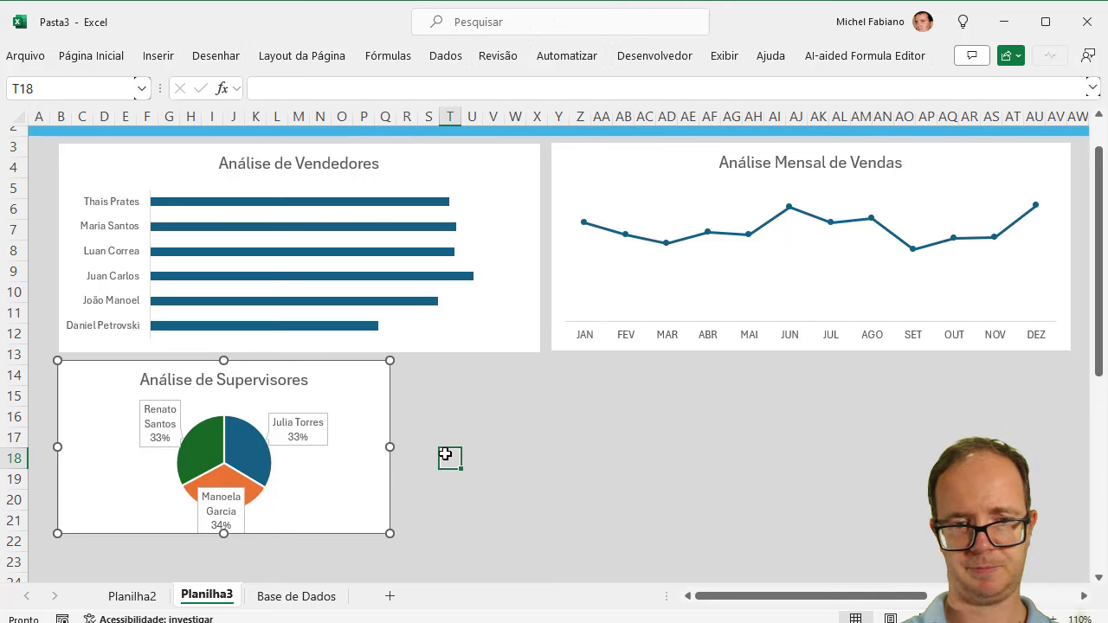
pyautogui.scroll(1, 1102, 268)
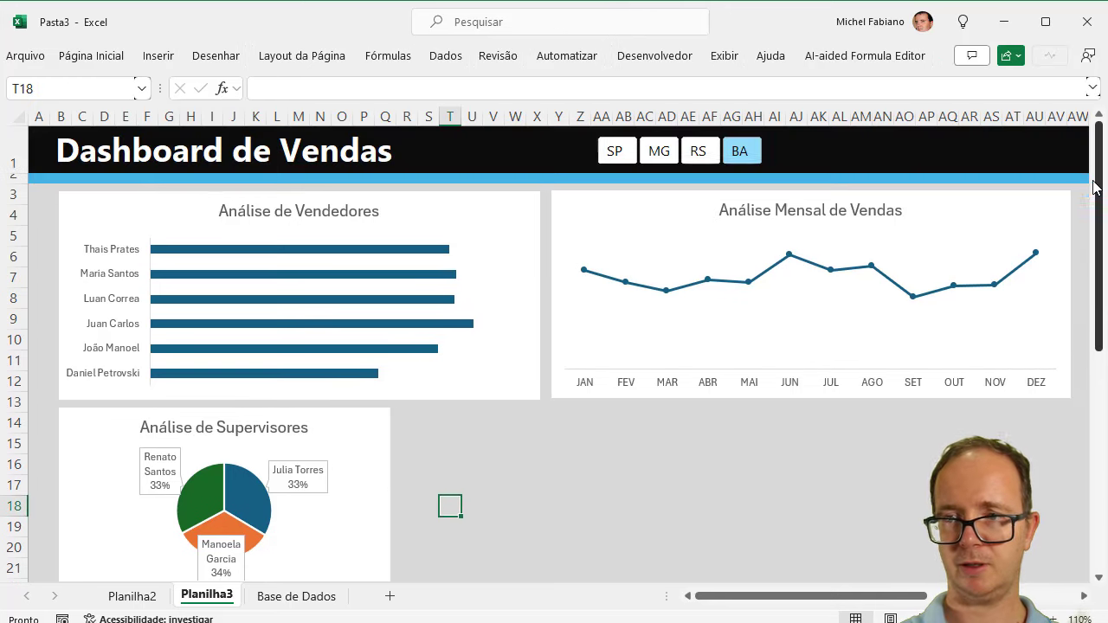
# Step: Cycle the Unidade slicer through SP, MG, RS and BA, then switch to Planilha2
pyautogui.click(613, 152)
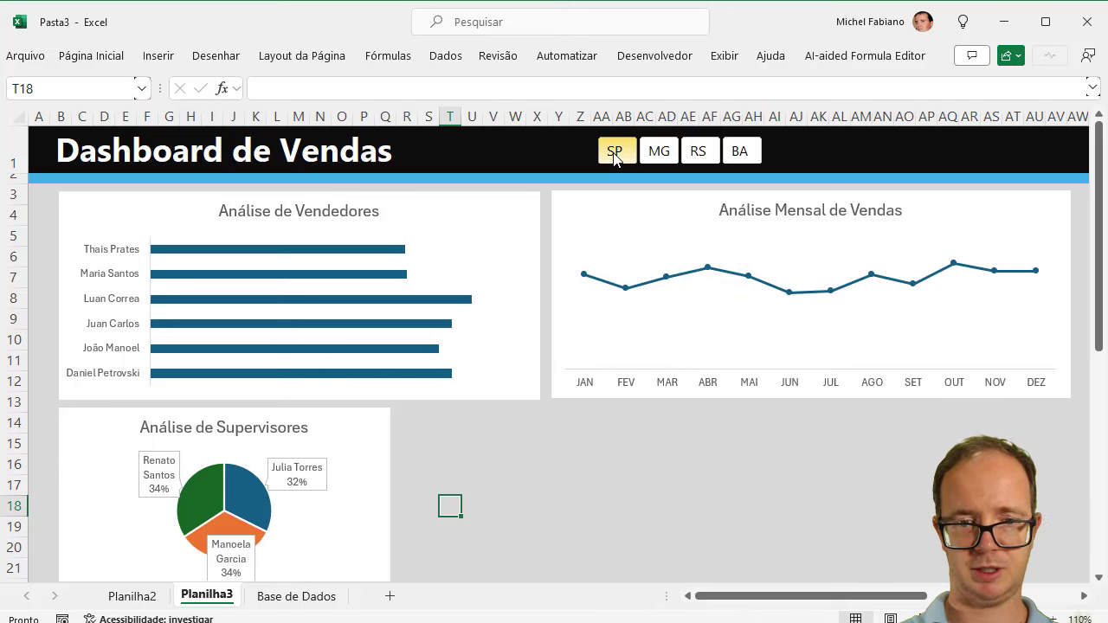
pyautogui.click(659, 152)
pyautogui.click(698, 153)
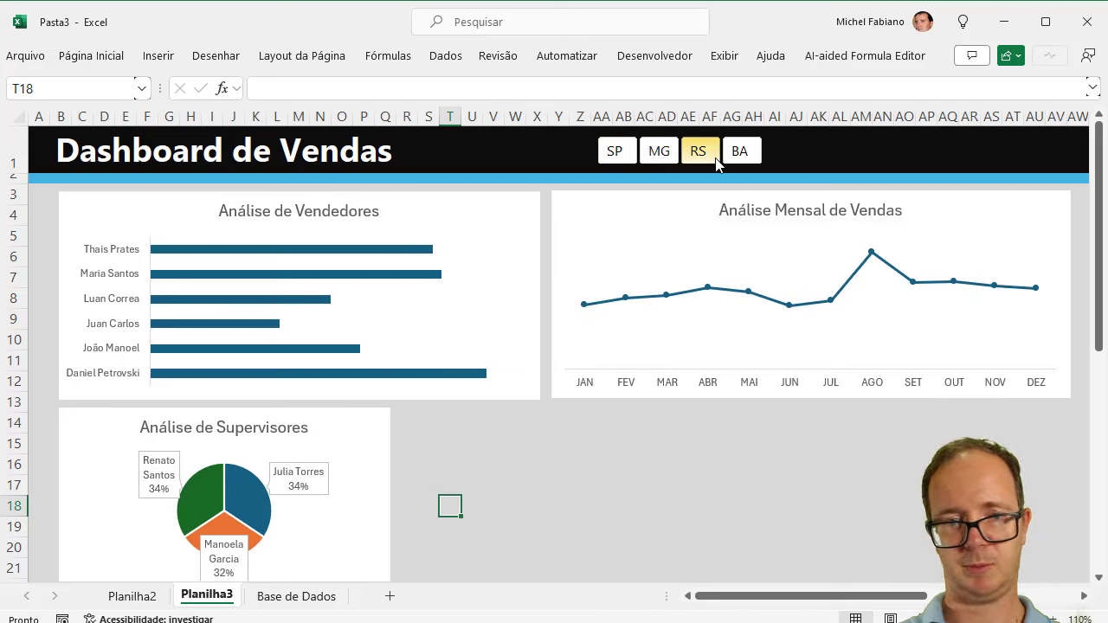
pyautogui.click(737, 154)
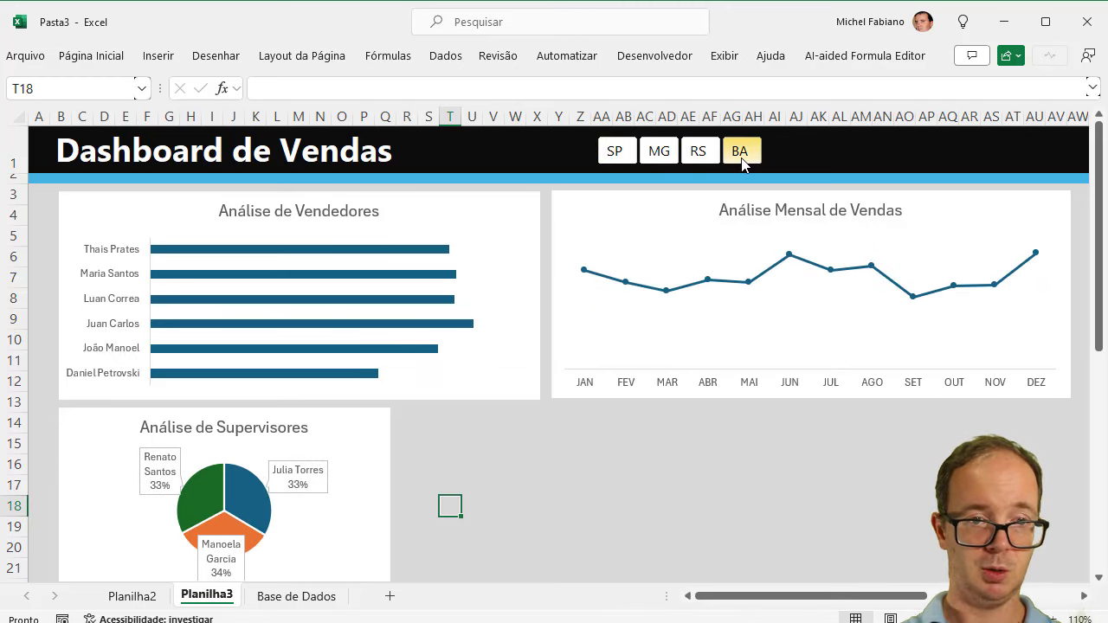
pyautogui.click(134, 597)
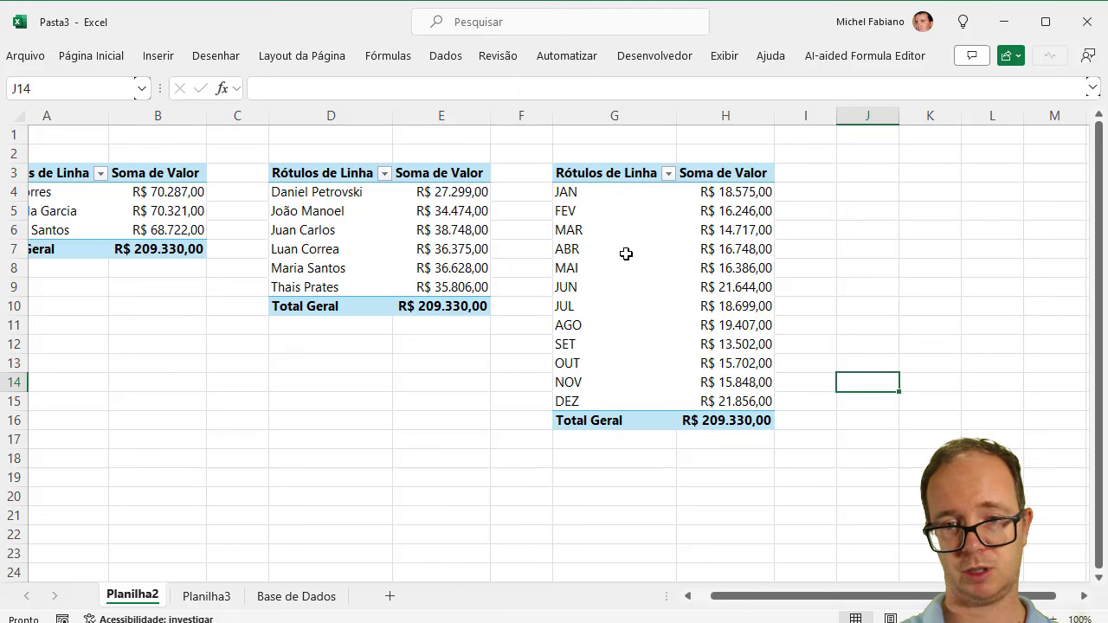
# Step: Sort the salesperson pivot descending by Soma de Valor
pyautogui.click(384, 174)
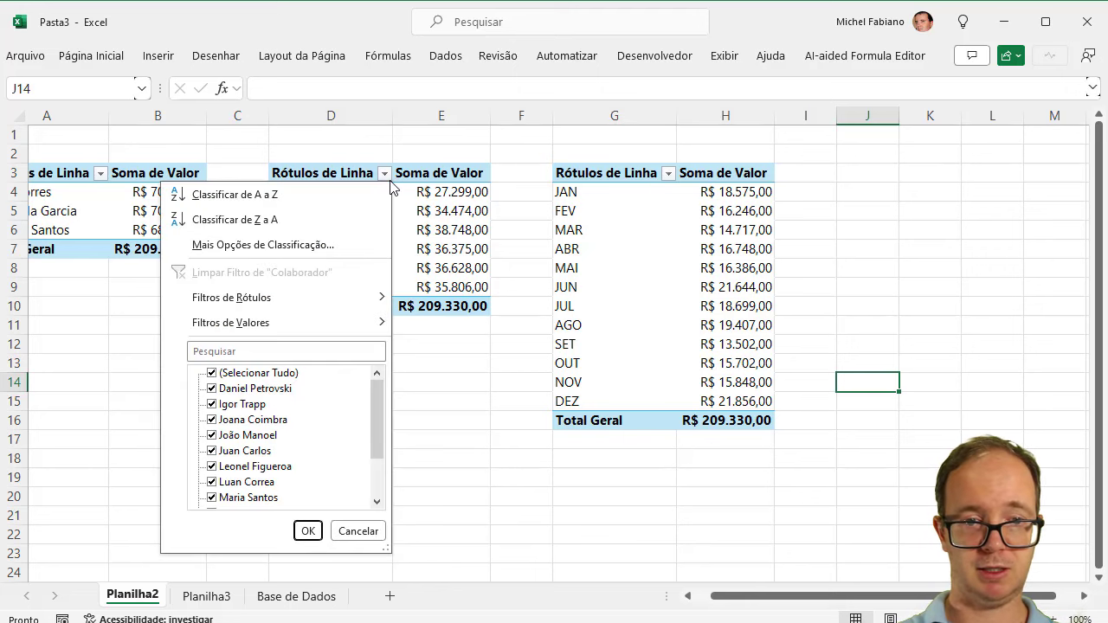
pyautogui.click(285, 244)
pyautogui.click(633, 189)
pyautogui.click(669, 207)
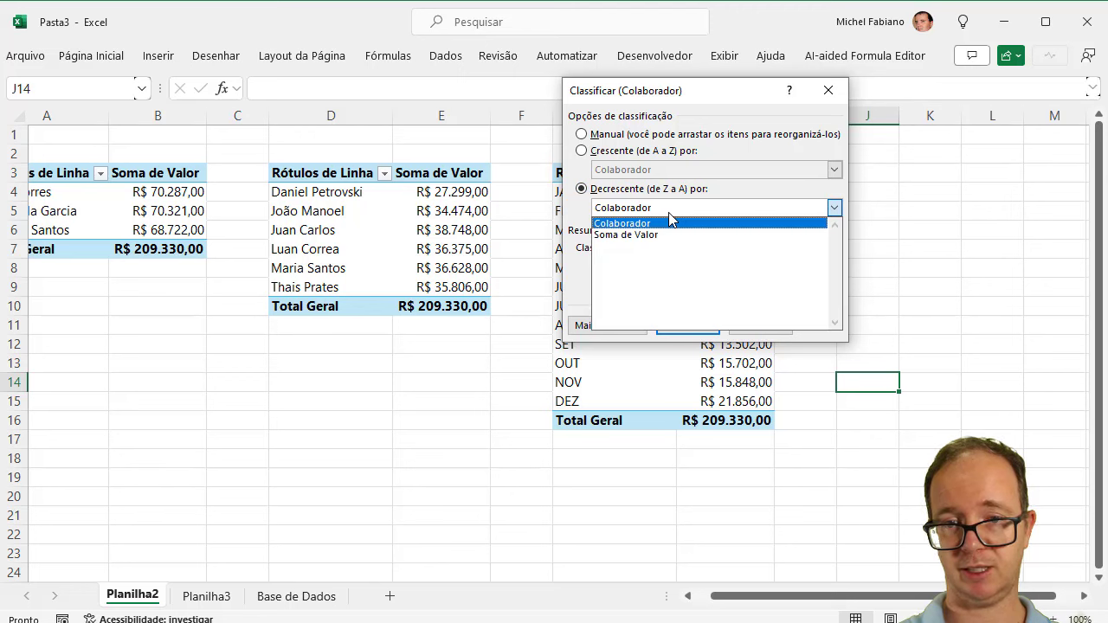
pyautogui.click(669, 234)
pyautogui.click(688, 325)
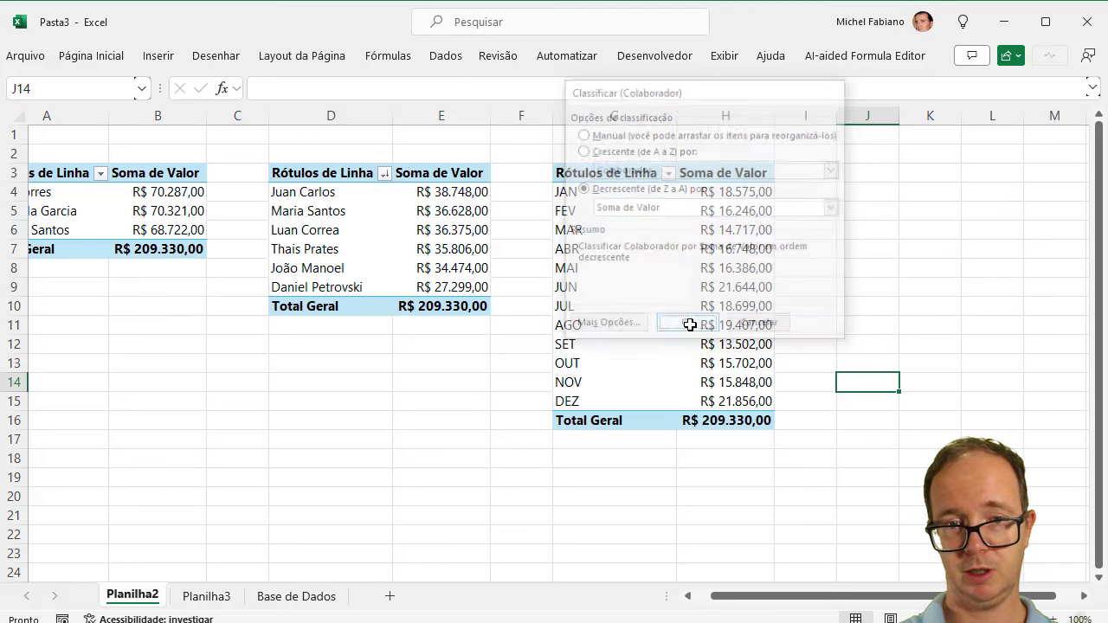
# Step: Sort the supervisor pivot descending by Soma de Valor and return to Planilha3
pyautogui.click(101, 174)
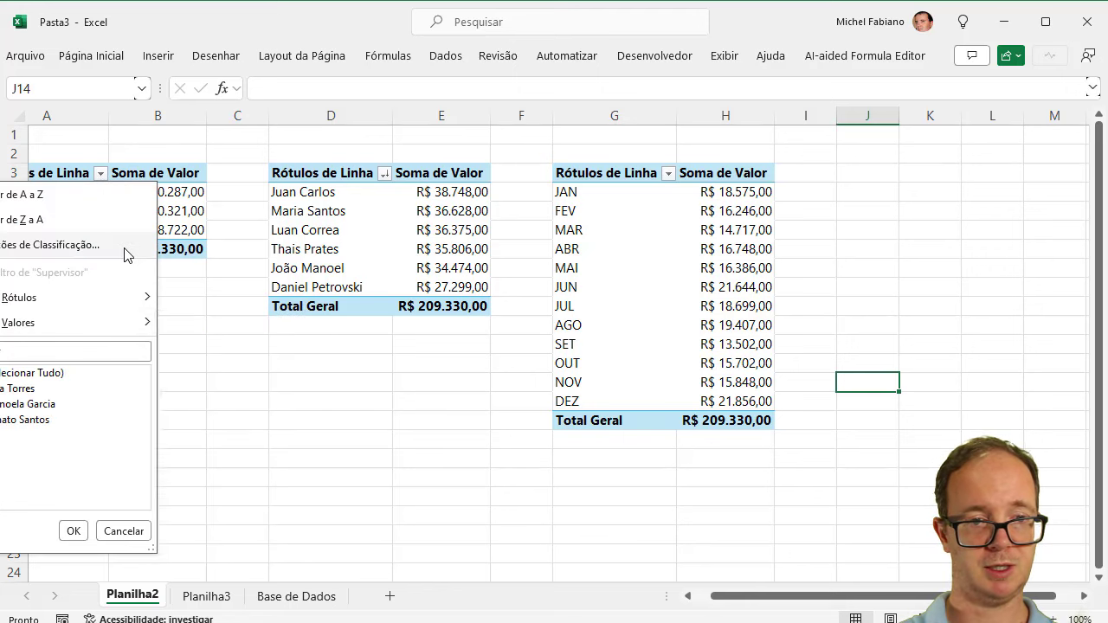
pyautogui.click(125, 248)
pyautogui.click(662, 189)
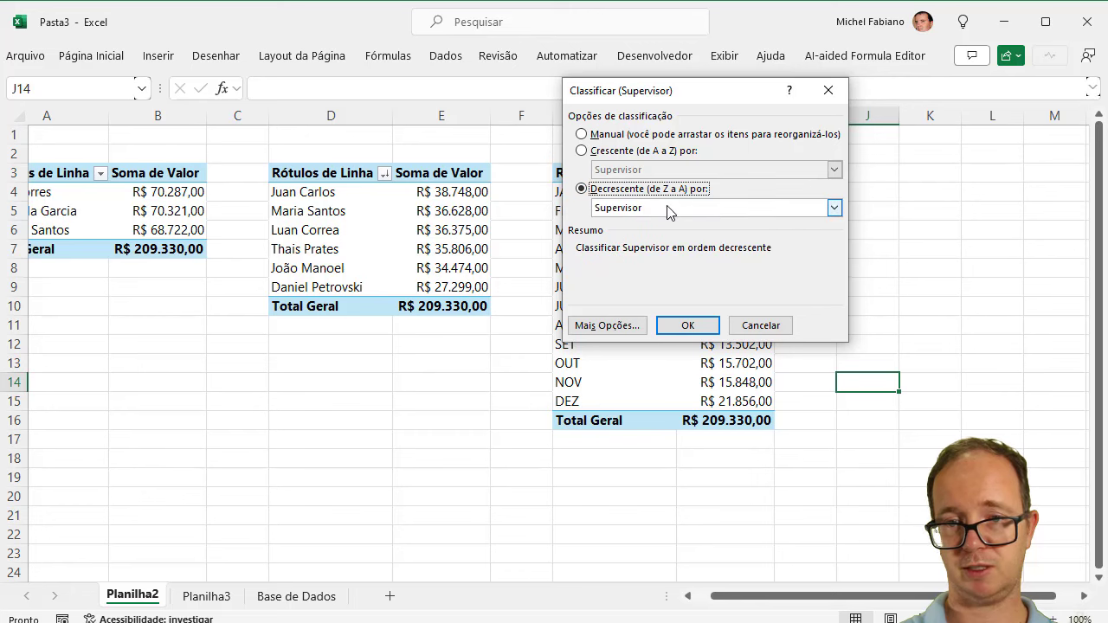
pyautogui.click(711, 209)
pyautogui.click(700, 234)
pyautogui.click(688, 323)
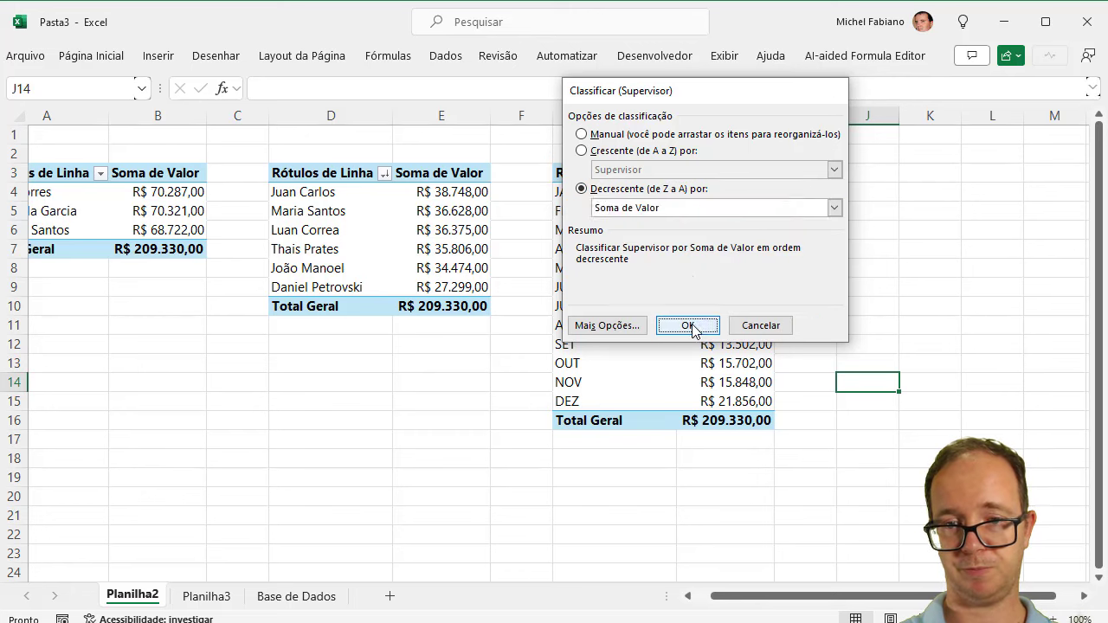
pyautogui.click(208, 595)
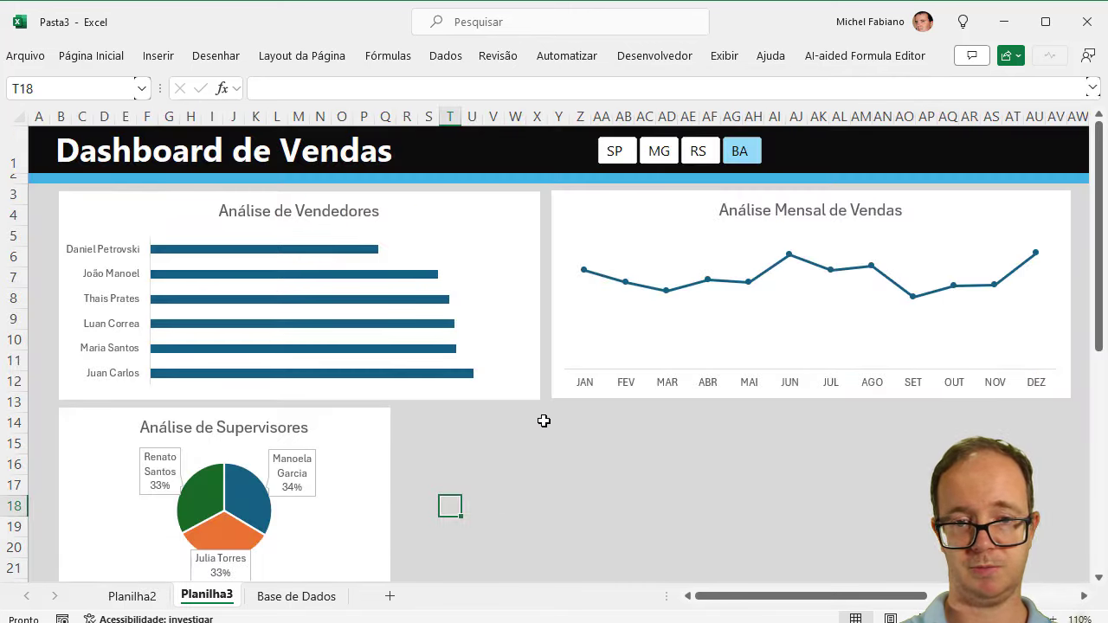
pyautogui.click(623, 152)
pyautogui.click(660, 151)
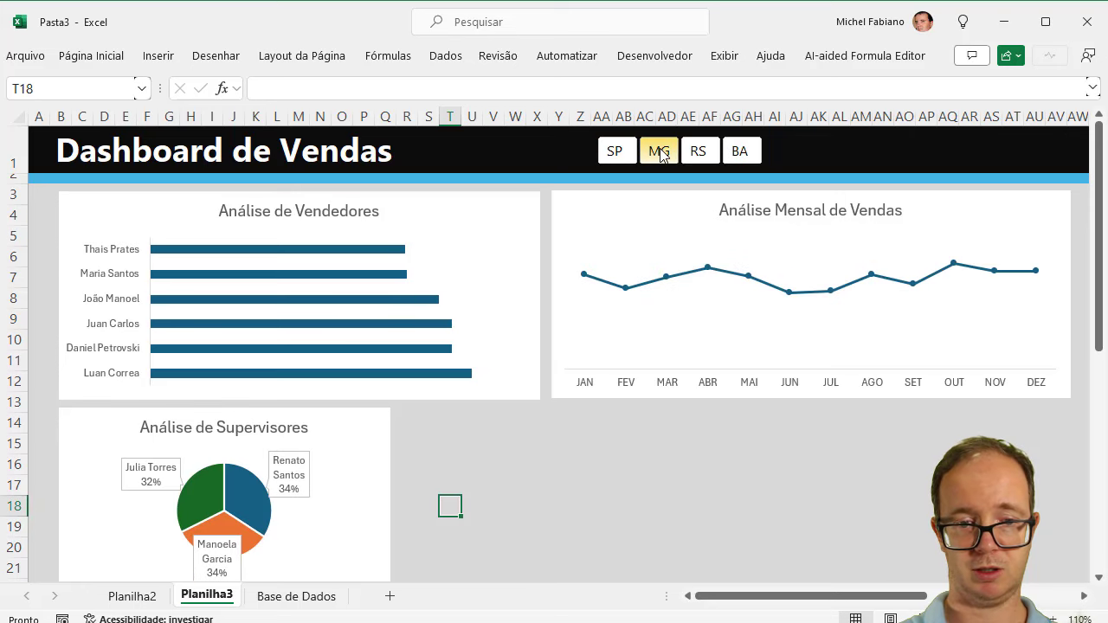
pyautogui.click(699, 154)
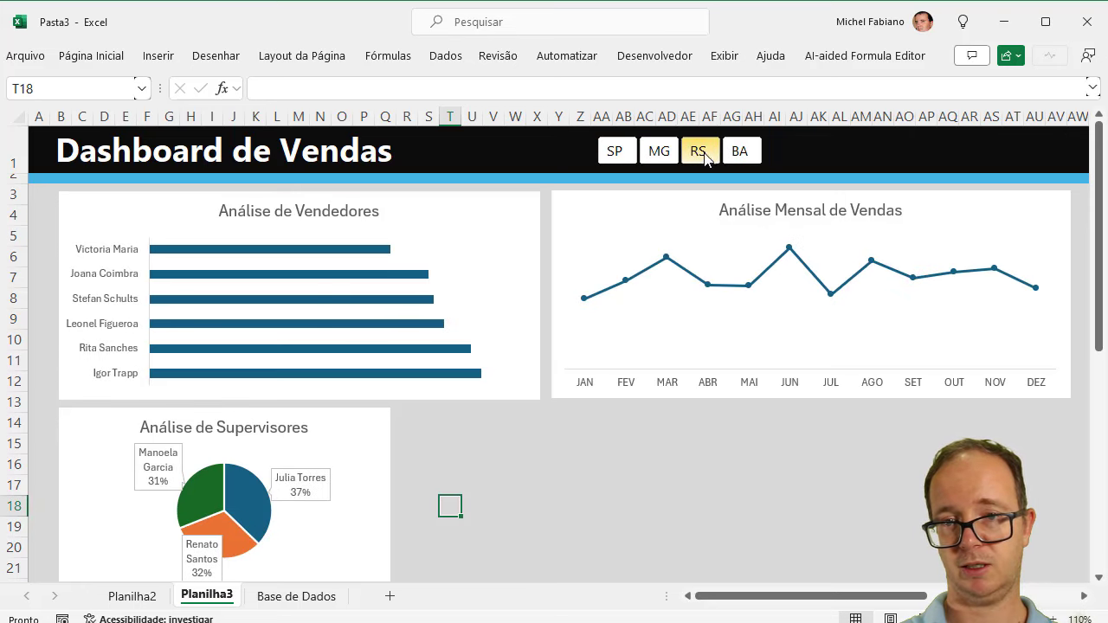
pyautogui.click(746, 153)
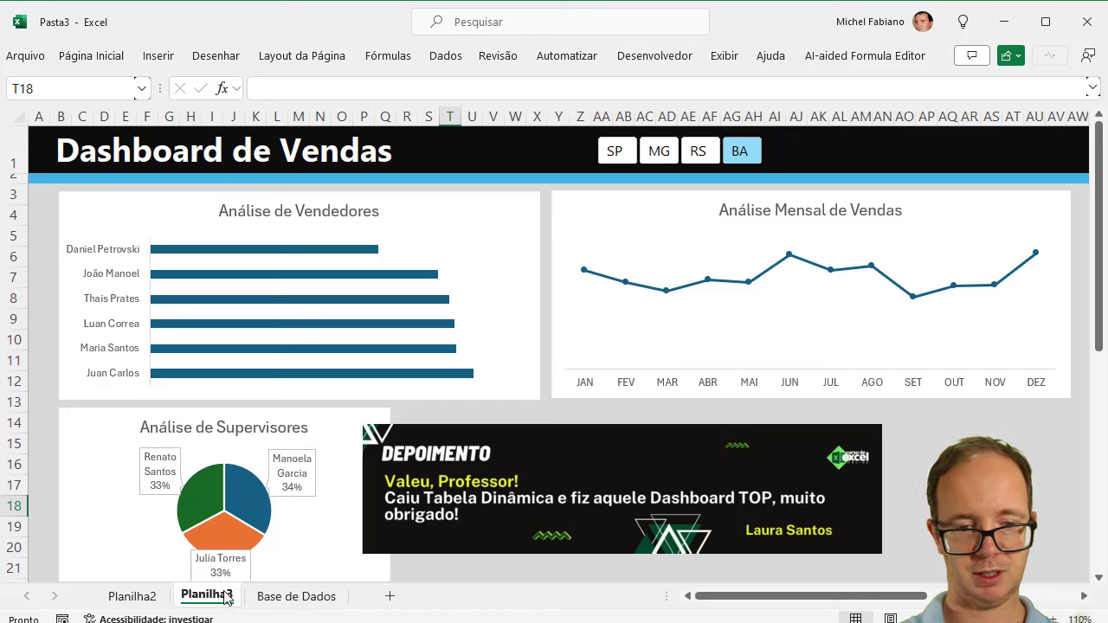
# Step: On Planilha2, change the salesperson pivot's sort to ascending by Soma de Valor
pyautogui.click(131, 596)
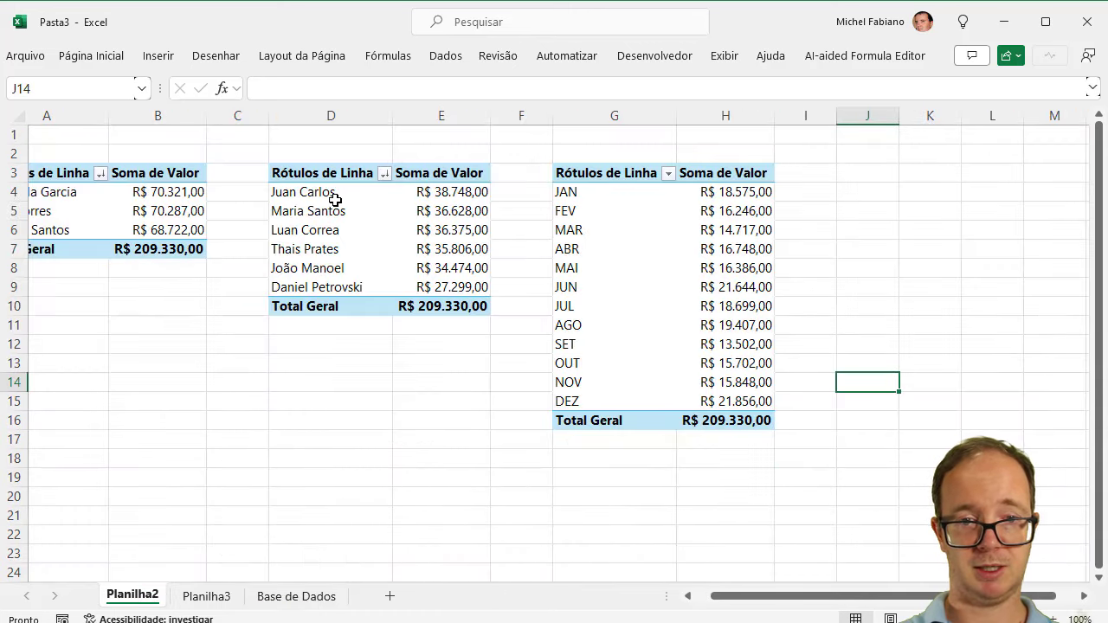
pyautogui.click(384, 174)
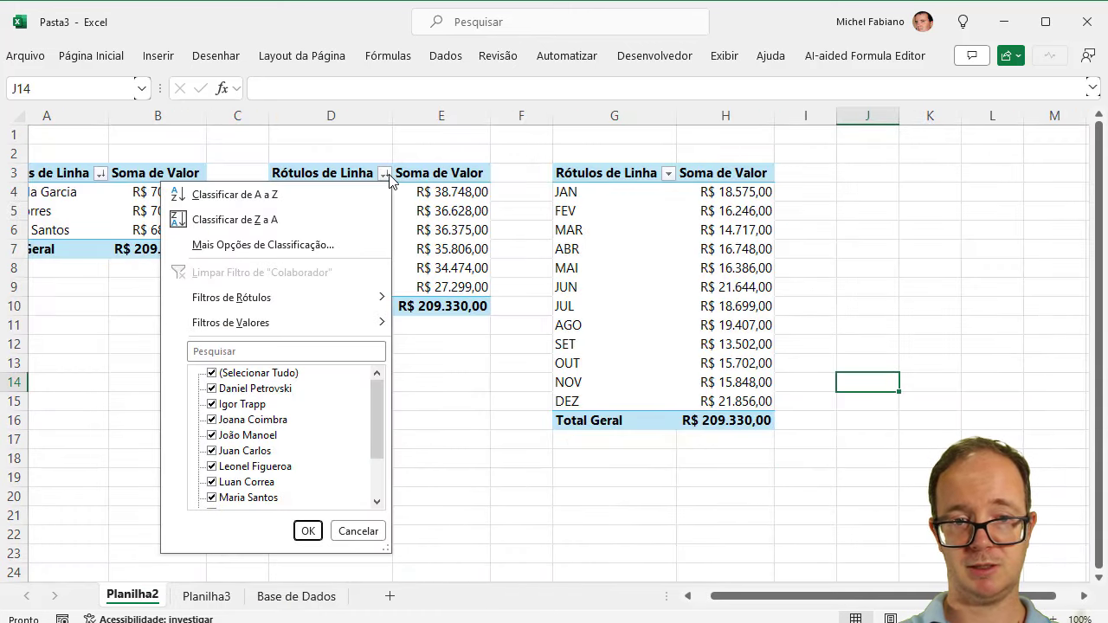
pyautogui.click(304, 246)
pyautogui.click(606, 152)
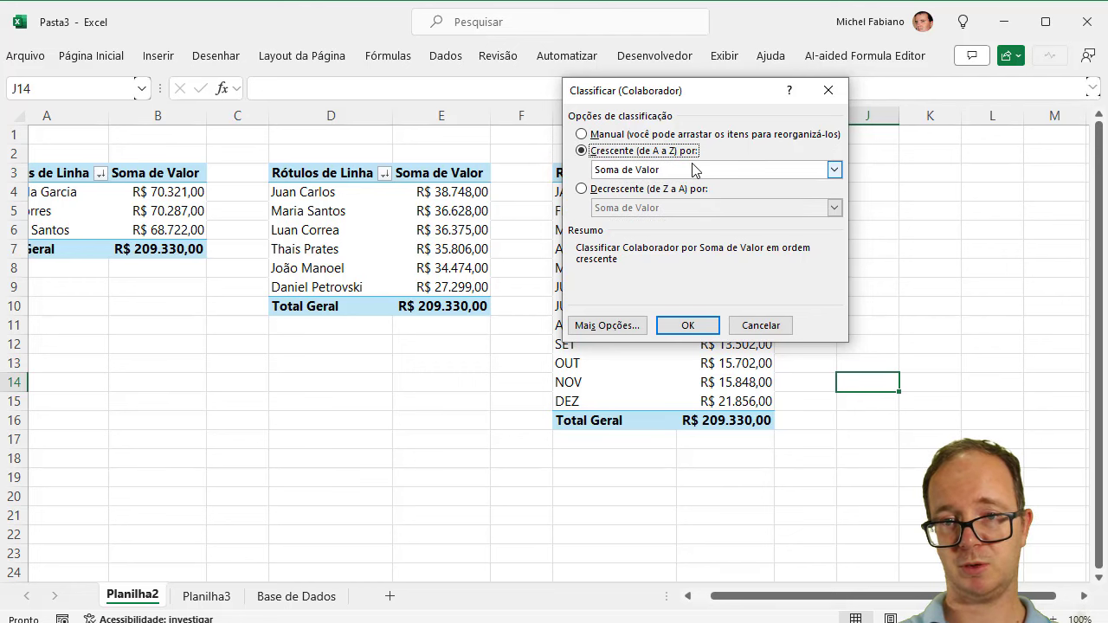
pyautogui.click(682, 324)
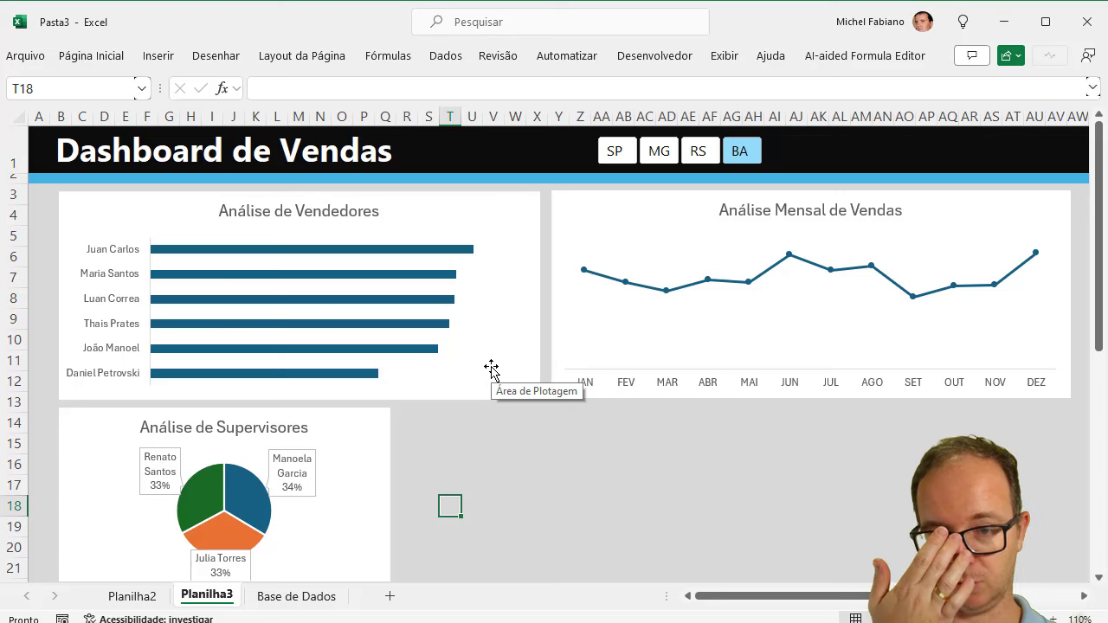
# Step: Move the supervisors pie under the line chart, then test the slicer with SP, MG, RS and BA
pyautogui.moveTo(373, 414)
pyautogui.mouseDown()
pyautogui.moveTo(896, 412)
pyautogui.moveTo(978, 395)
pyautogui.mouseUp()
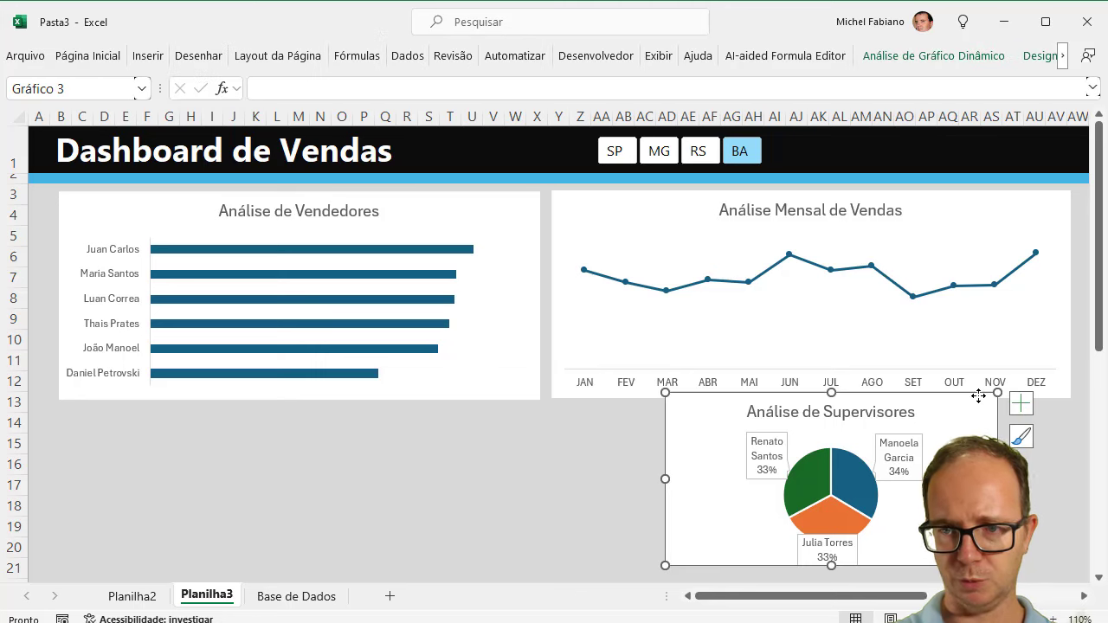
pyautogui.moveTo(1031, 202); pyautogui.dragTo(1084, 166)
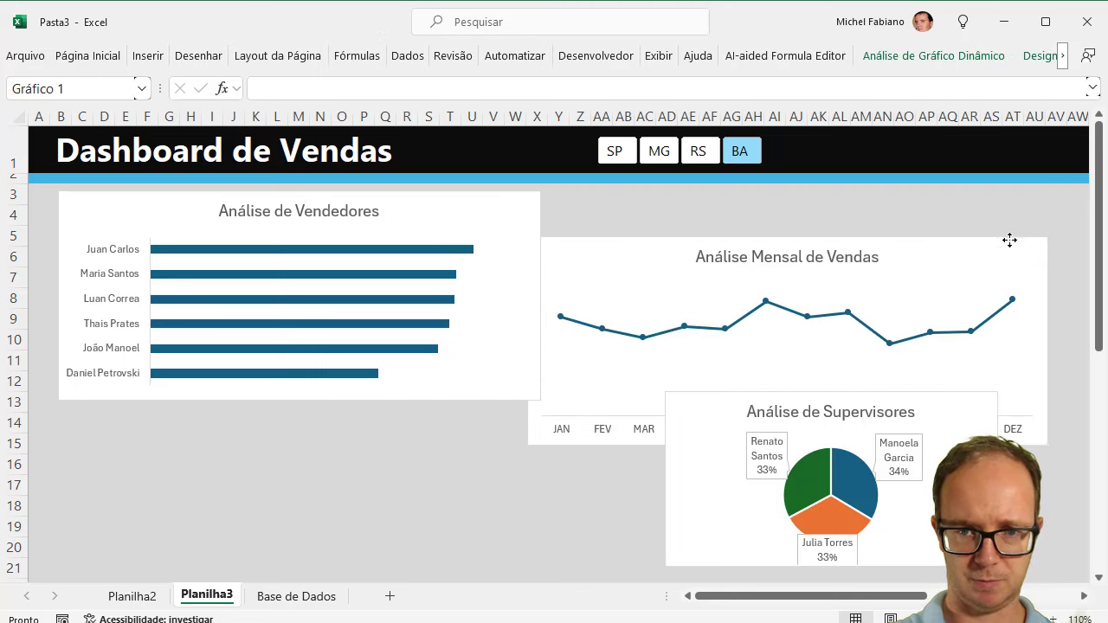
pyautogui.moveTo(1084, 165); pyautogui.dragTo(1027, 196)
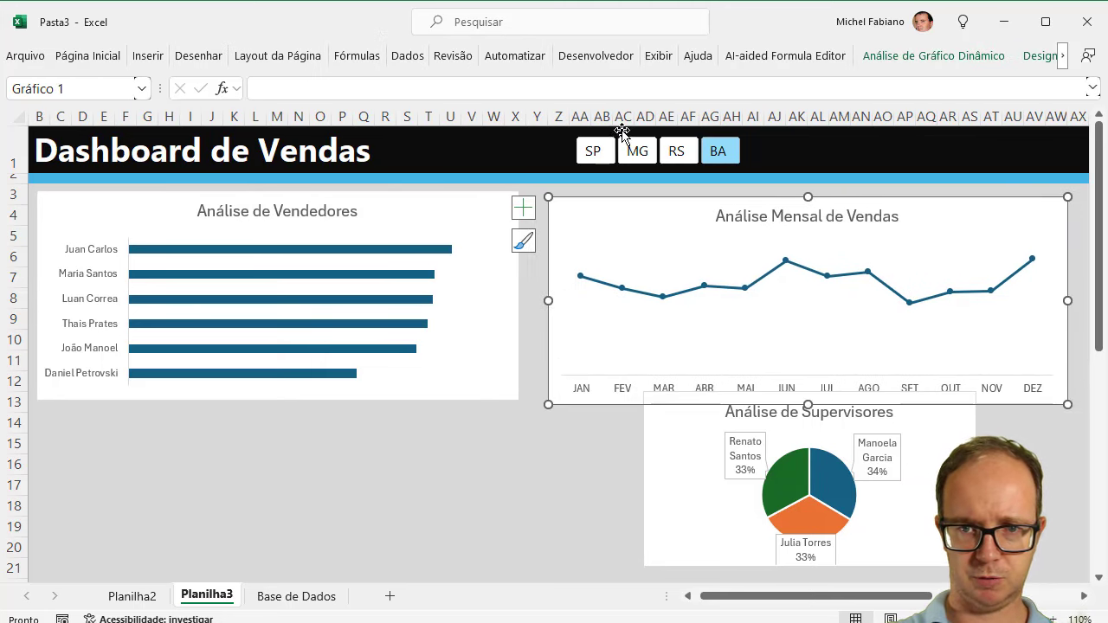
pyautogui.click(599, 158)
pyautogui.click(636, 160)
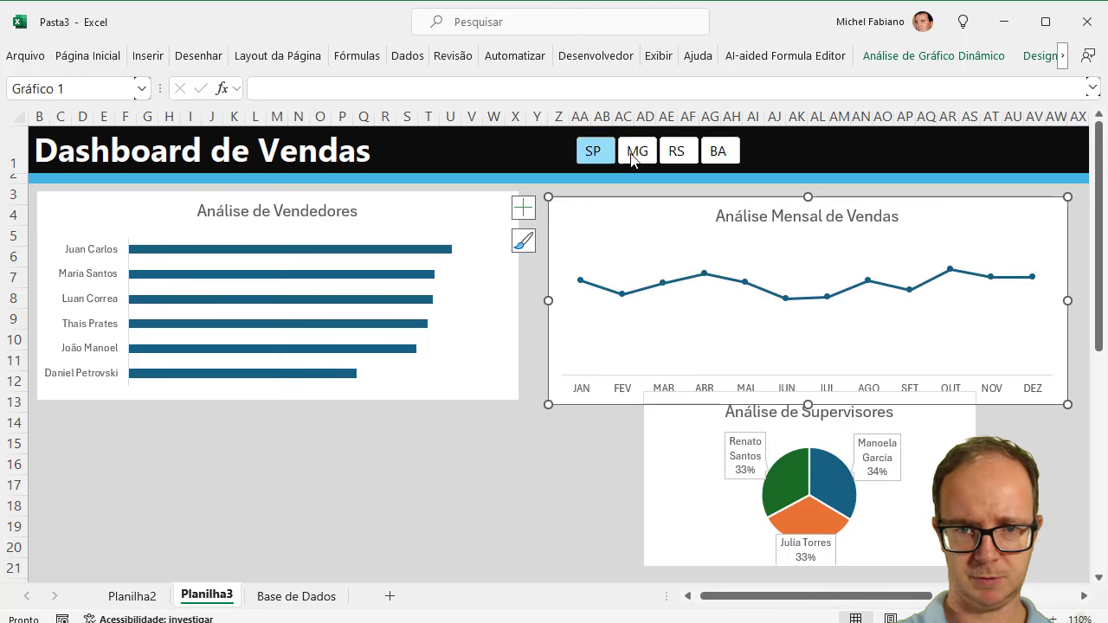
pyautogui.click(673, 154)
pyautogui.click(715, 155)
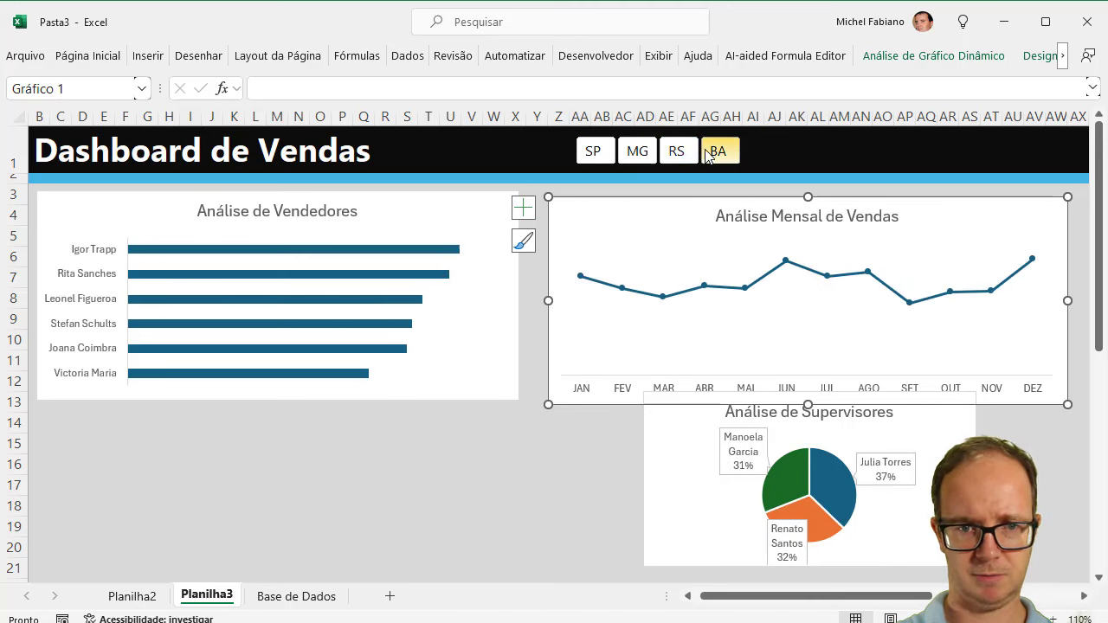
# Step: Make the Análise de Vendedores bar chart taller to space its bars further apart
pyautogui.click(400, 385)
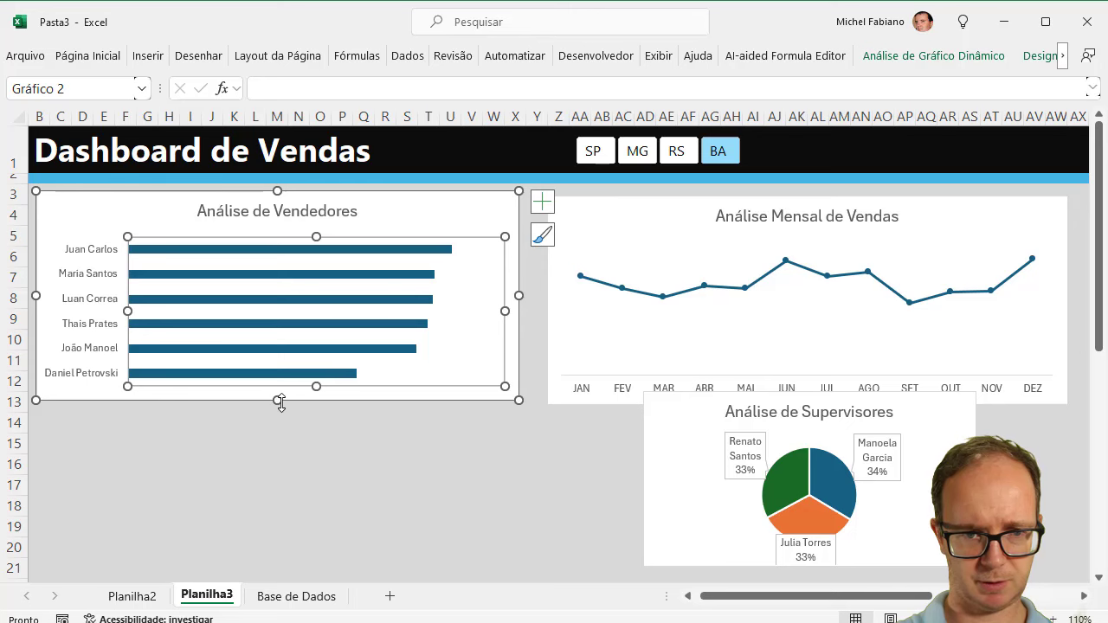
pyautogui.moveTo(277, 400); pyautogui.dragTo(284, 428)
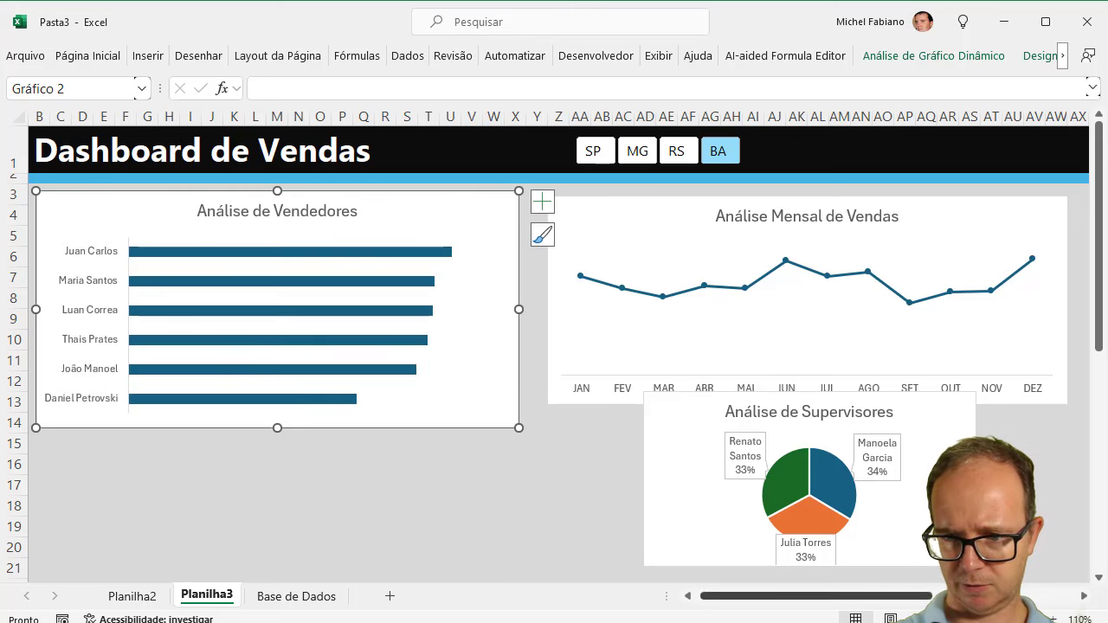
pyautogui.scroll(-1, 553, 346)
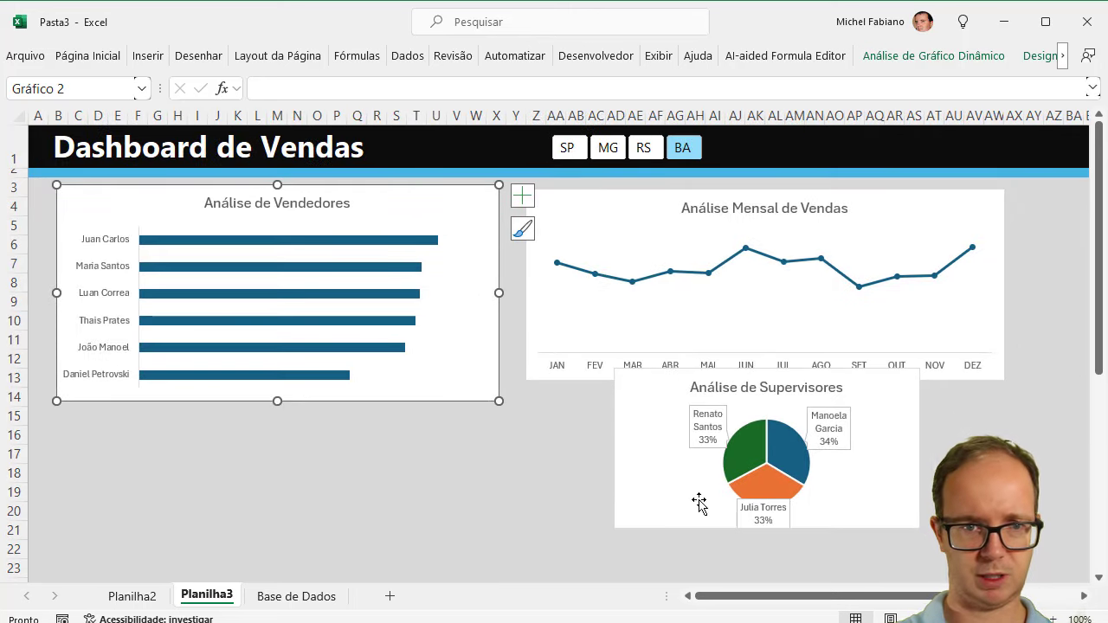
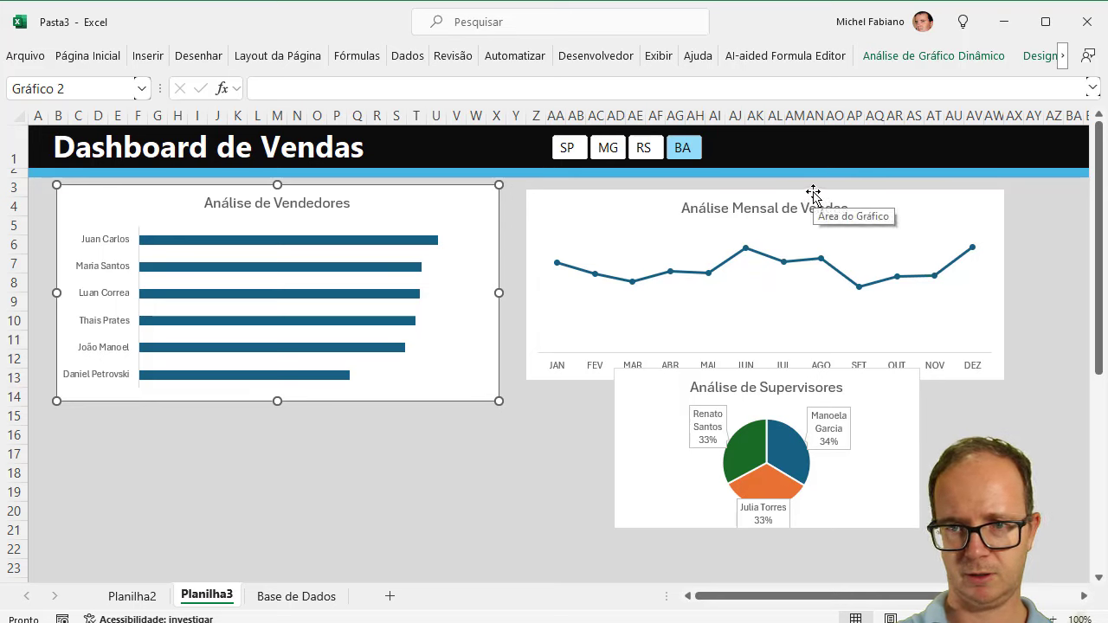
# Step: Place the monthly sales line chart beside the sellers bar chart and make it taller
pyautogui.moveTo(813, 192)
pyautogui.mouseDown()
pyautogui.moveTo(513, 384)
pyautogui.moveTo(344, 408)
pyautogui.moveTo(795, 185)
pyautogui.mouseUp()
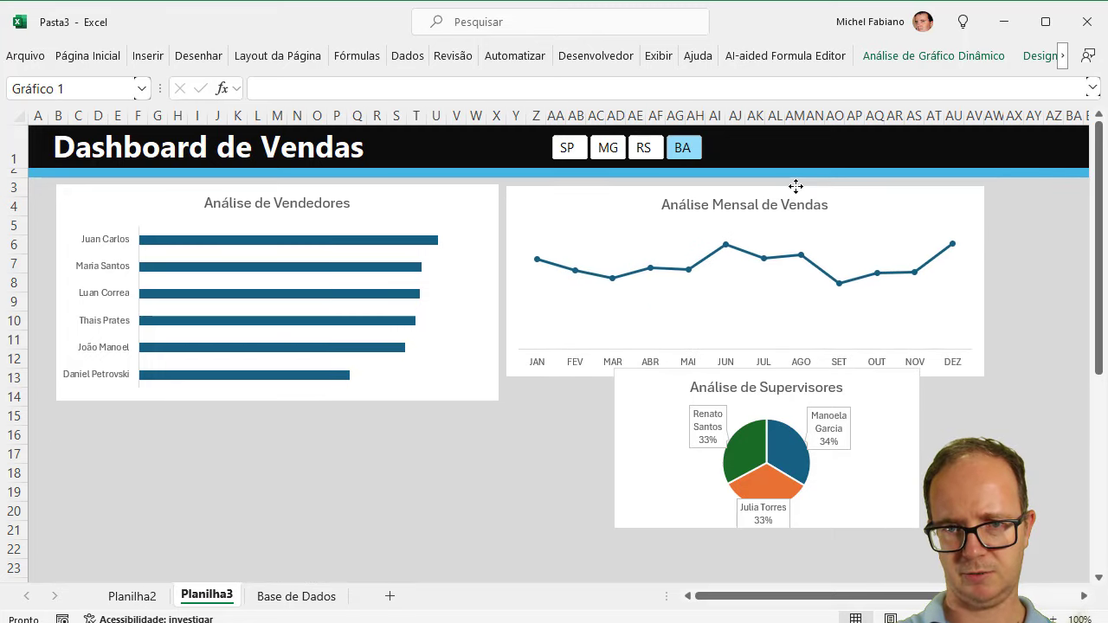
pyautogui.moveTo(795, 184); pyautogui.dragTo(796, 184)
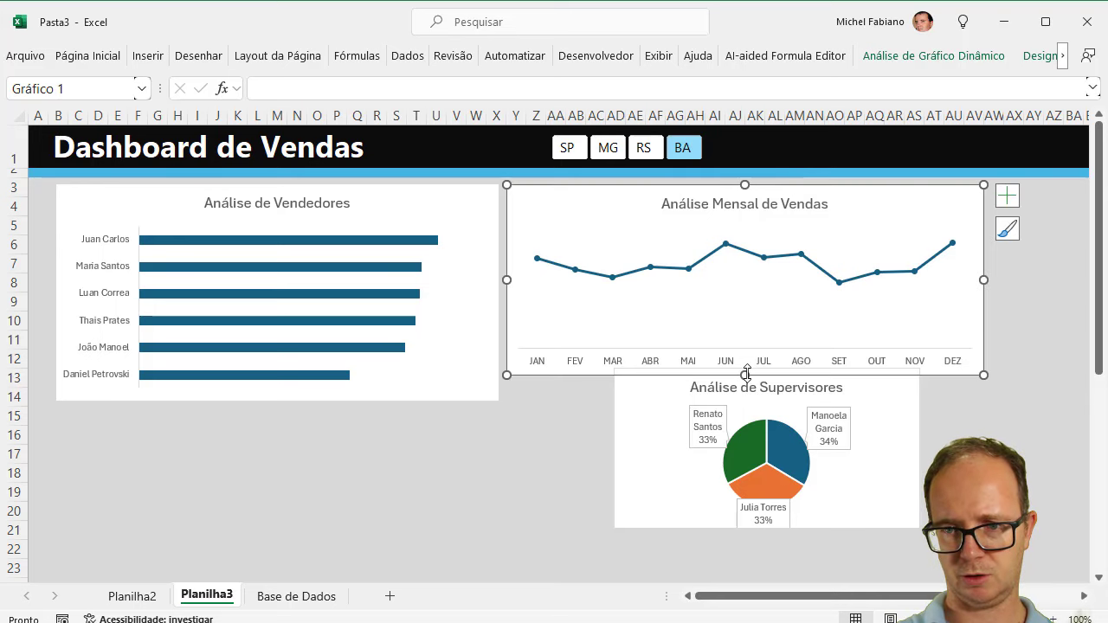
pyautogui.moveTo(744, 374); pyautogui.dragTo(745, 401)
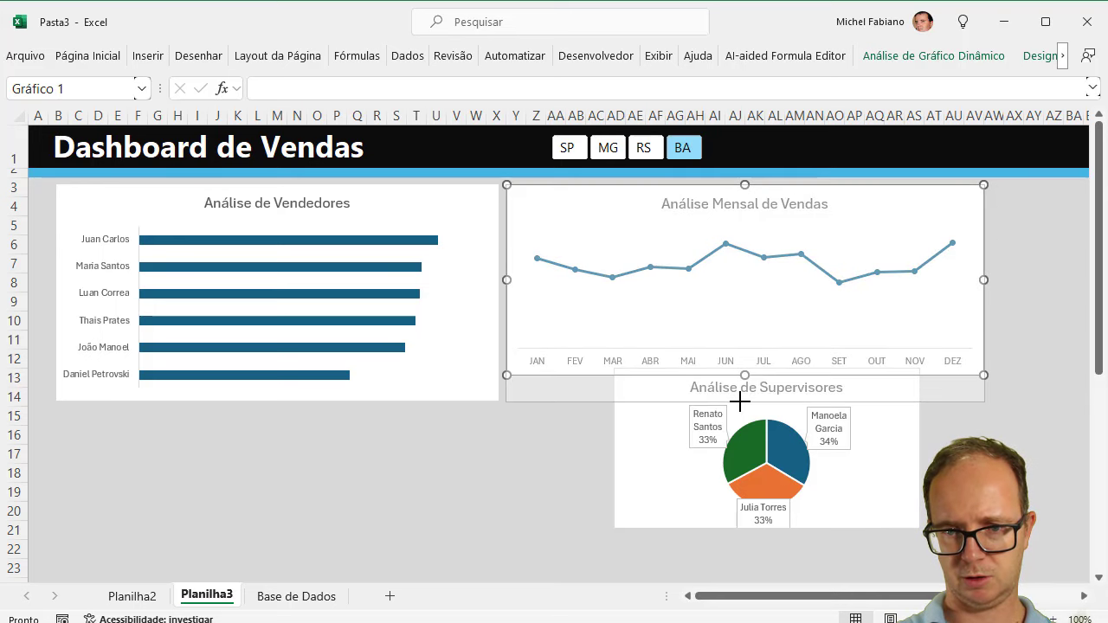
# Step: Move the supervisors pie chart below the bar chart, lined up on the left
pyautogui.click(861, 506)
pyautogui.moveTo(823, 369); pyautogui.dragTo(275, 407)
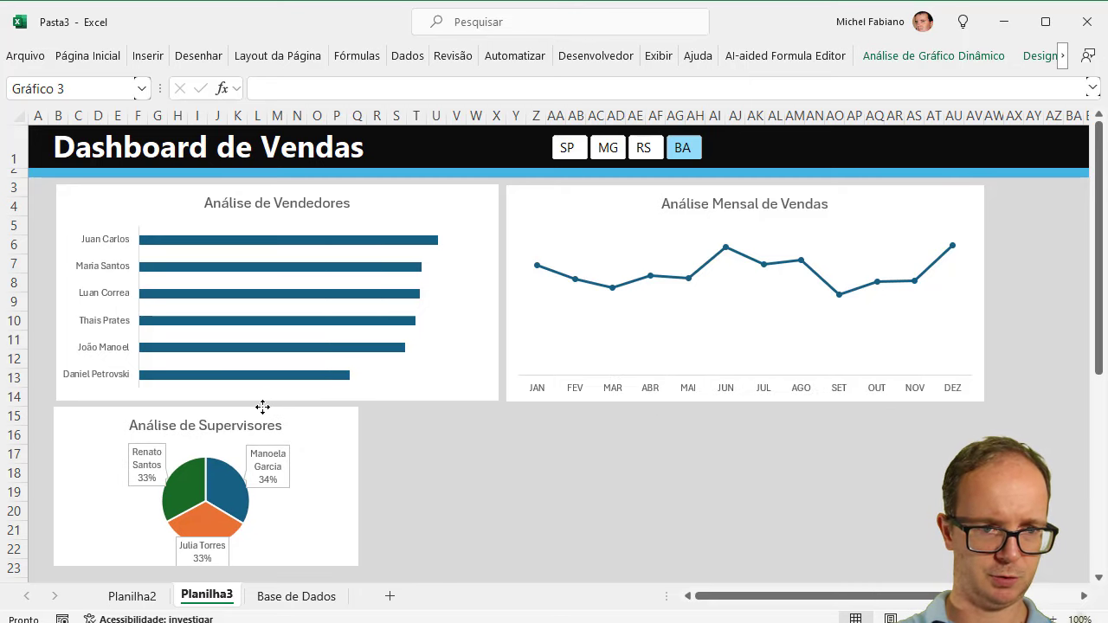
pyautogui.moveTo(276, 407); pyautogui.dragTo(266, 408)
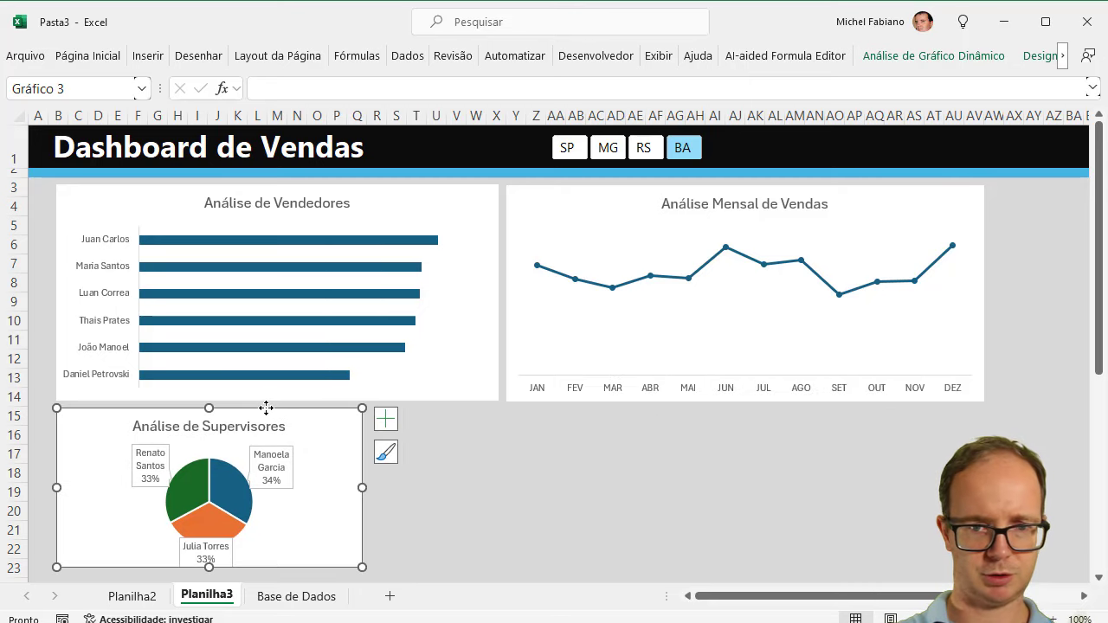
pyautogui.click(498, 481)
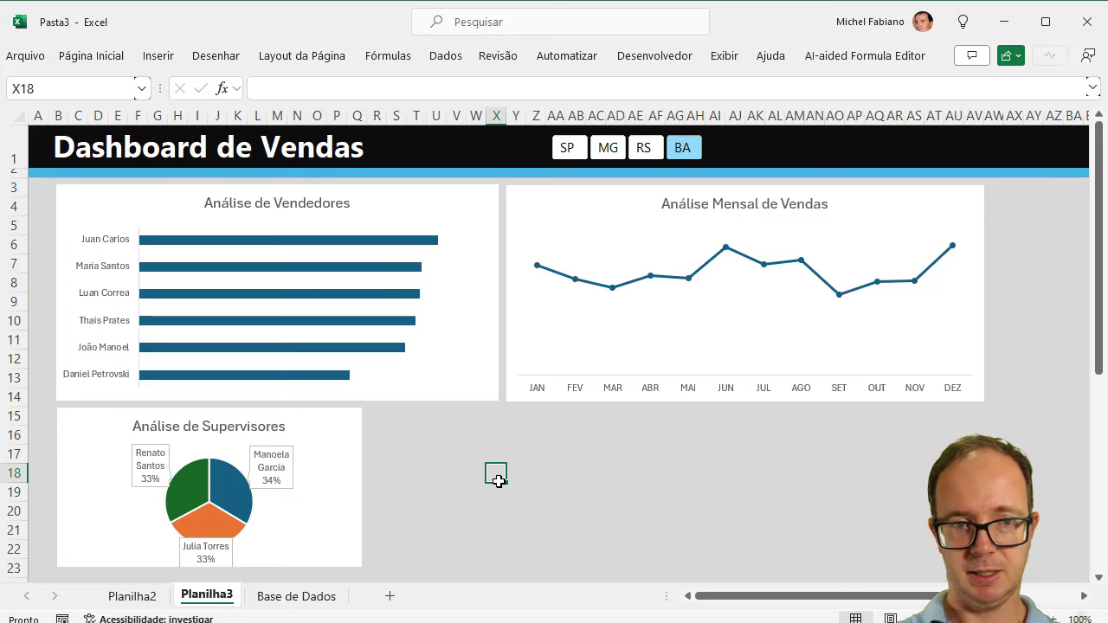
# Step: Fill the Análise de Vendedores chart background with dark grey
pyautogui.click(458, 381)
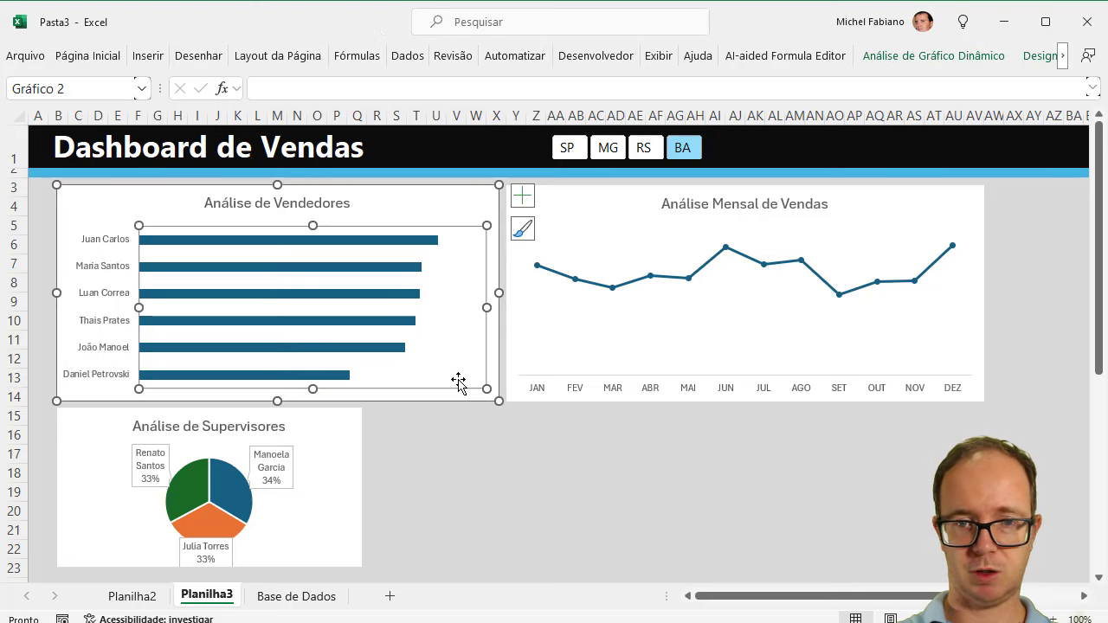
pyautogui.click(491, 405)
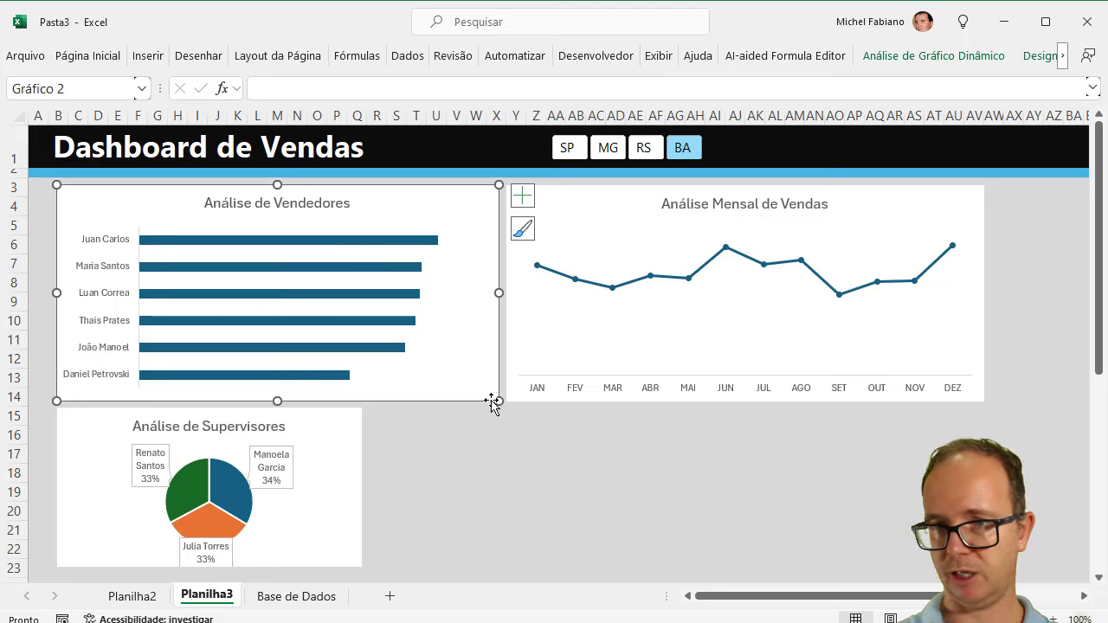
pyautogui.click(948, 58)
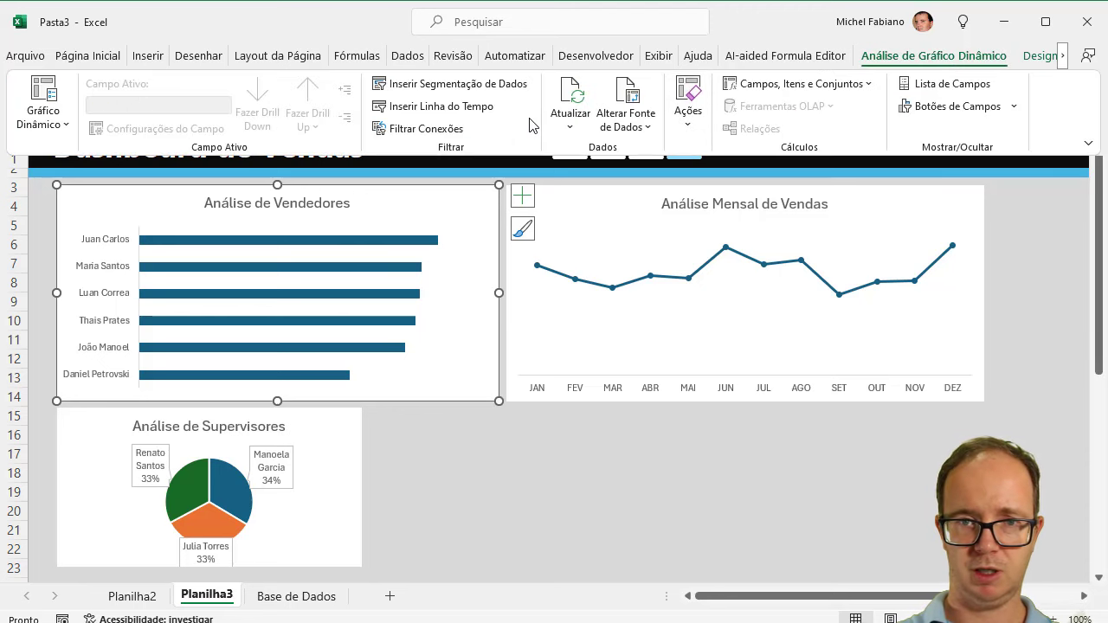
pyautogui.click(1038, 58)
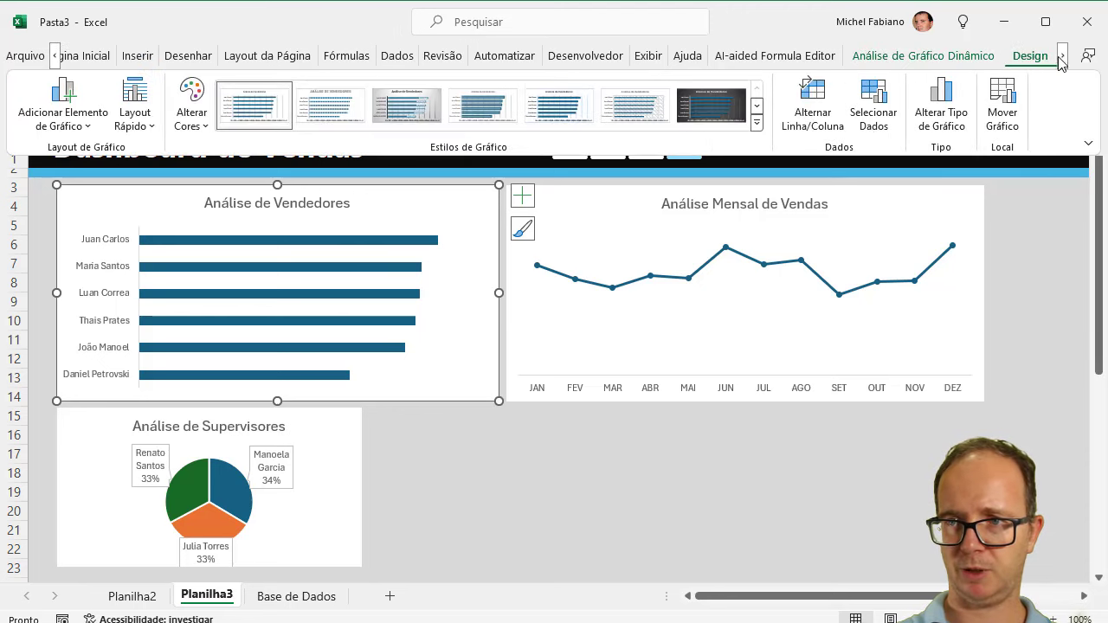
pyautogui.click(1062, 55)
pyautogui.click(1062, 56)
pyautogui.click(1043, 58)
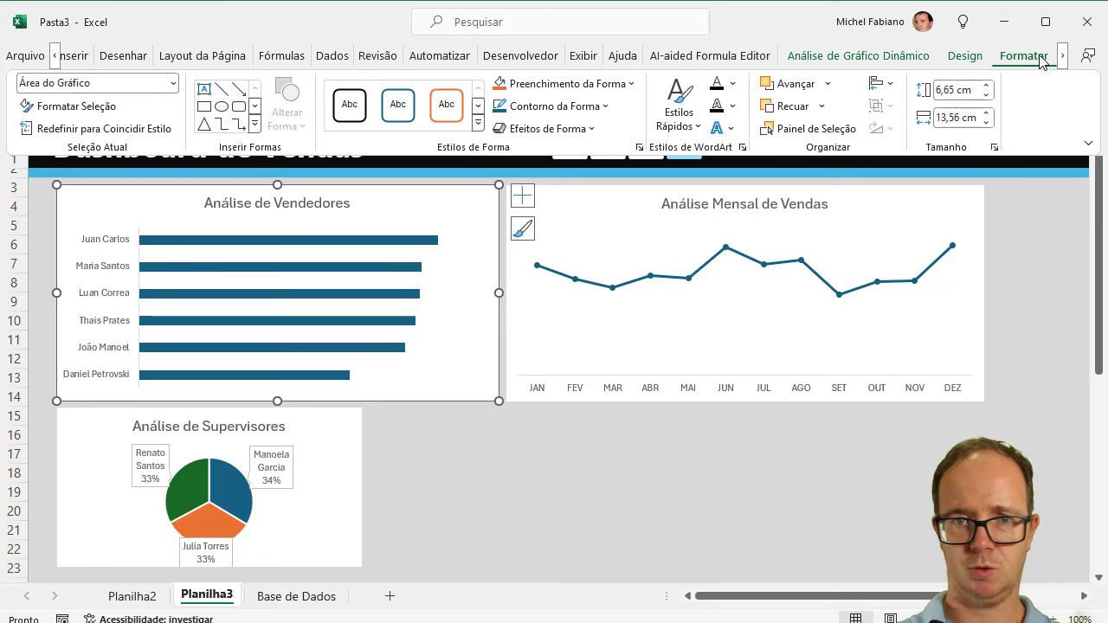
pyautogui.click(594, 83)
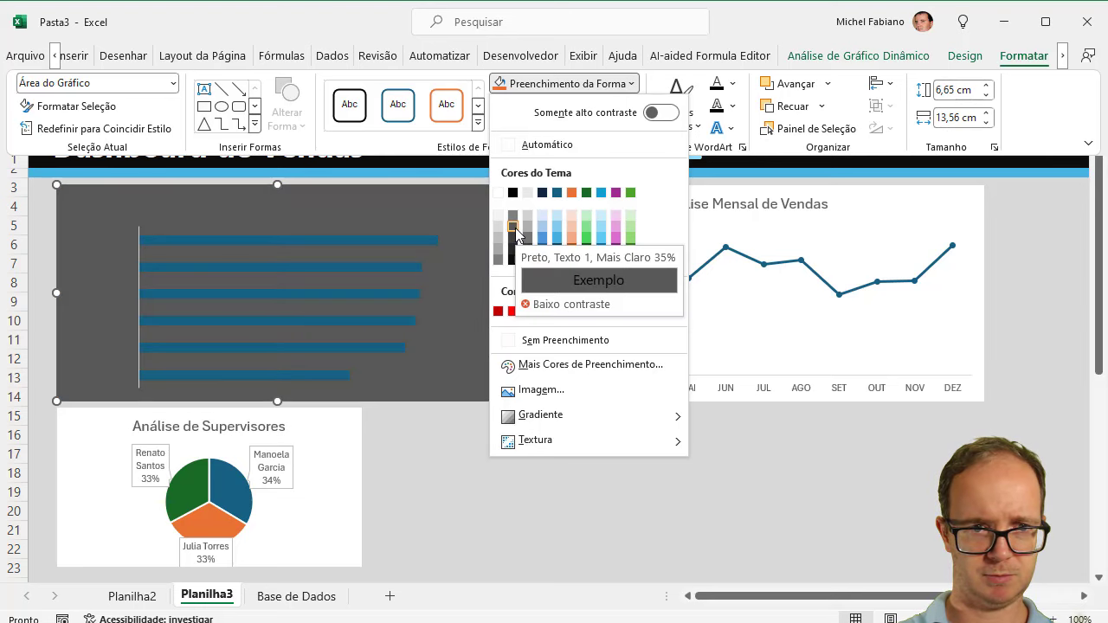
pyautogui.click(514, 229)
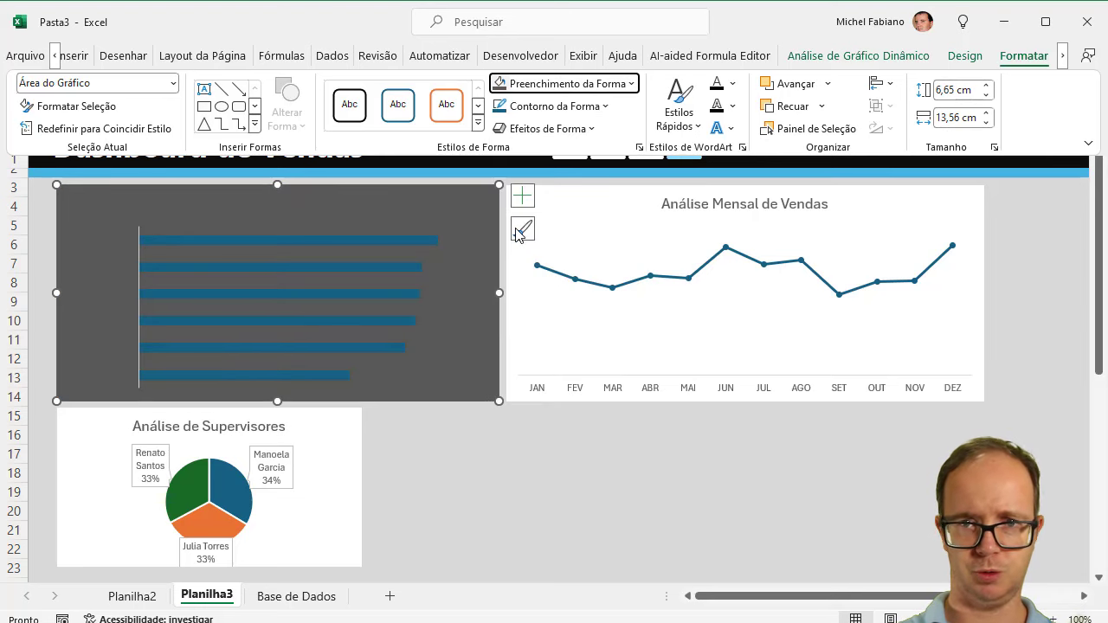
# Step: Remove the chart's border, make its text white, and add value labels to the bars
pyautogui.click(567, 107)
pyautogui.click(538, 364)
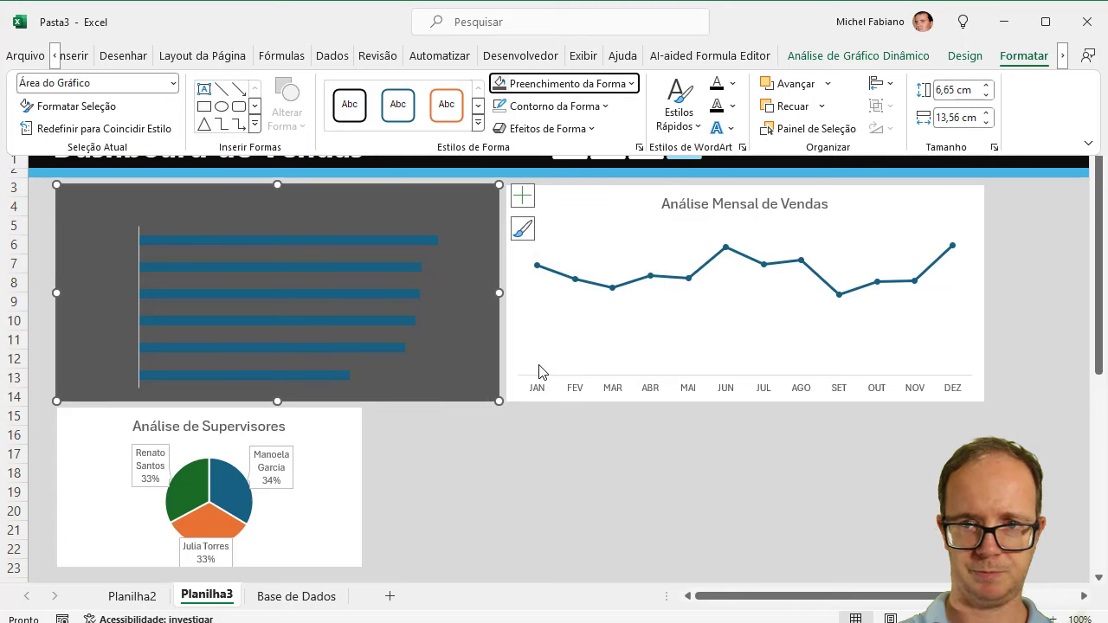
pyautogui.click(732, 83)
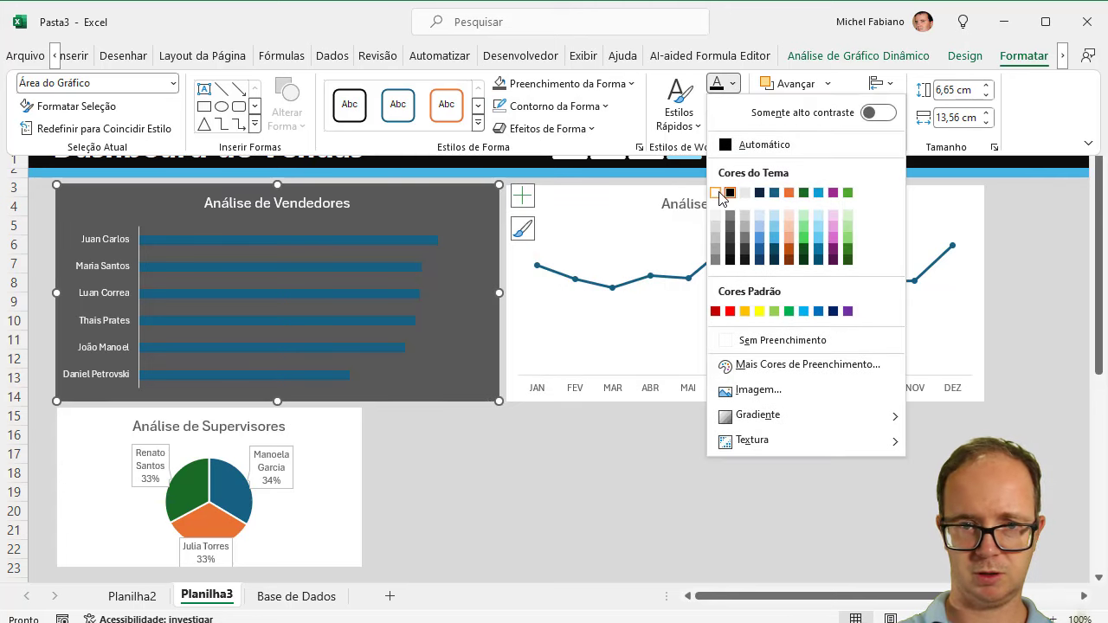
pyautogui.click(719, 191)
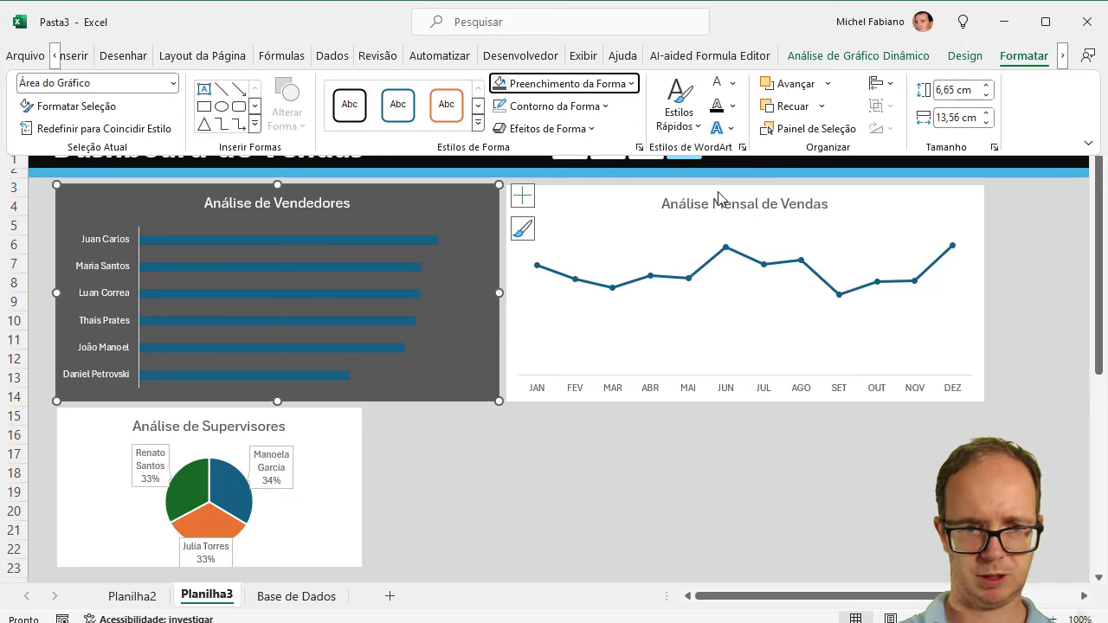
pyautogui.click(524, 198)
pyautogui.click(565, 269)
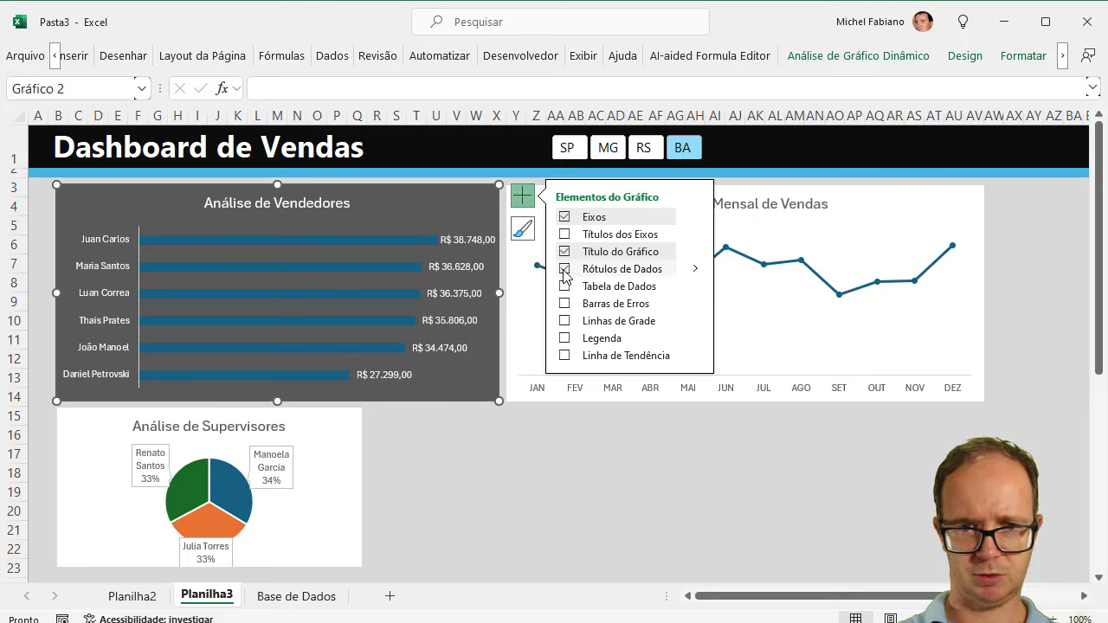
# Step: Set the bar series gap width to 50% to thicken the bars
pyautogui.click(421, 242)
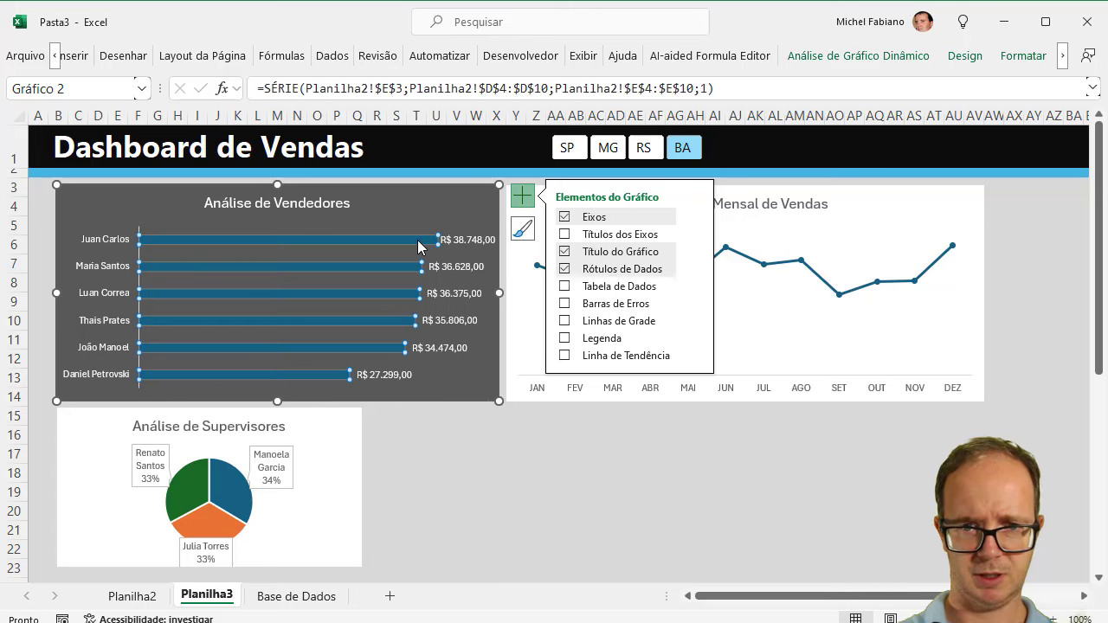
pyautogui.rightClick(421, 242)
pyautogui.click(476, 481)
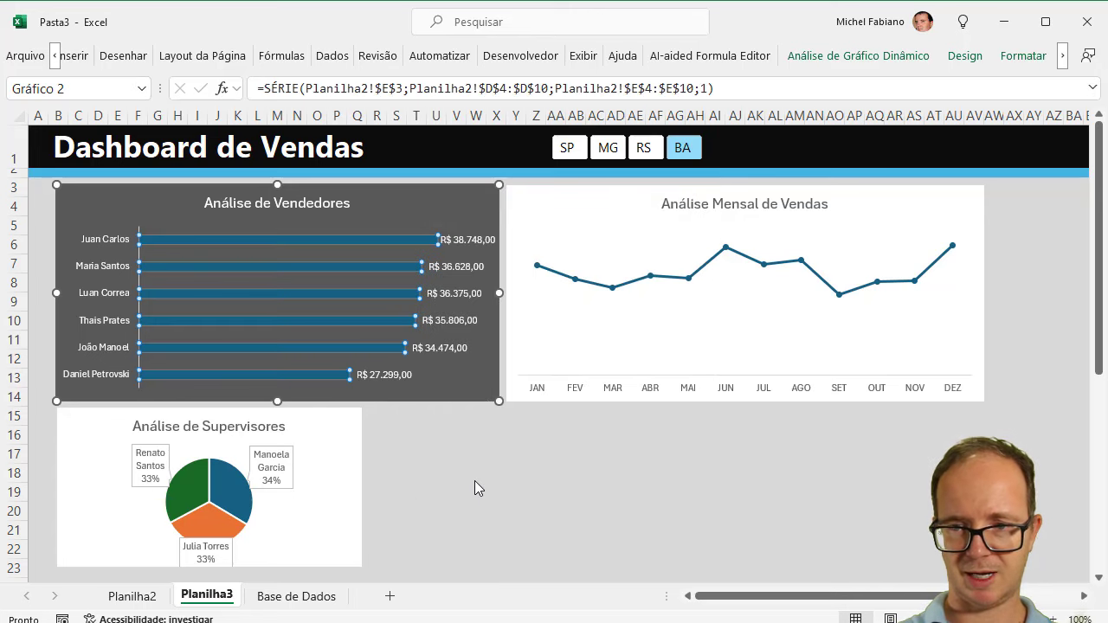
pyautogui.click(1052, 337)
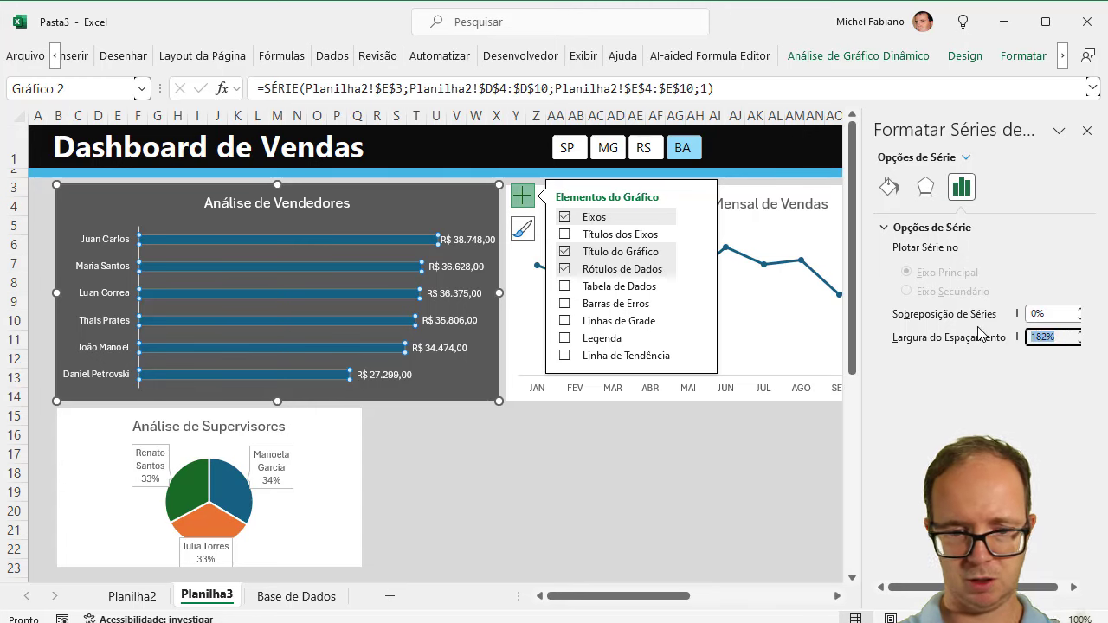
pyautogui.write('50')
pyautogui.press('Return')
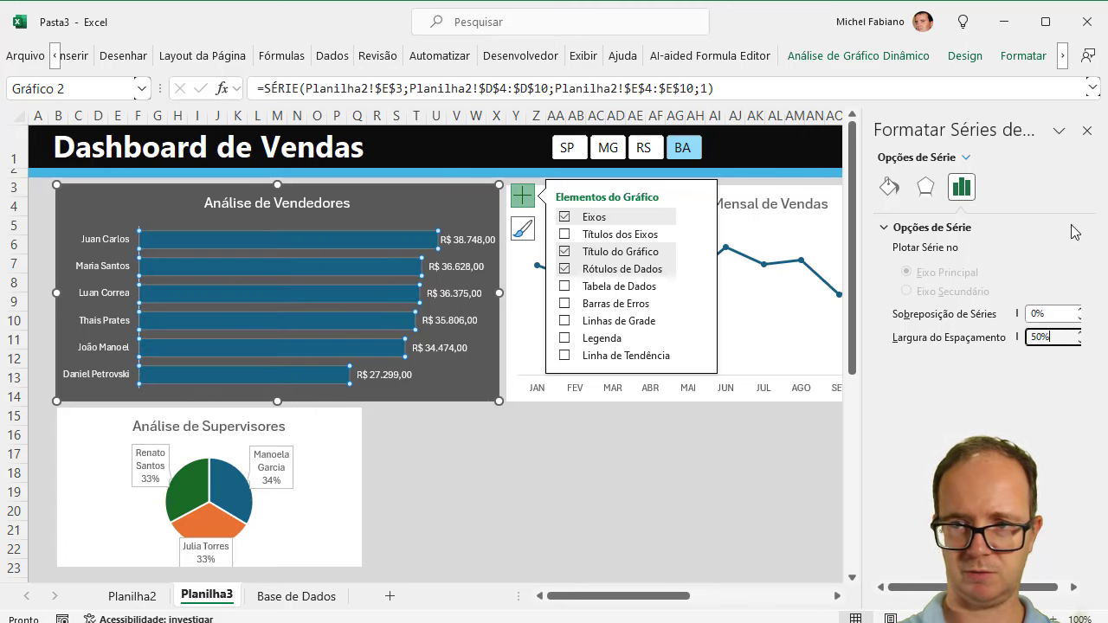
pyautogui.click(1087, 131)
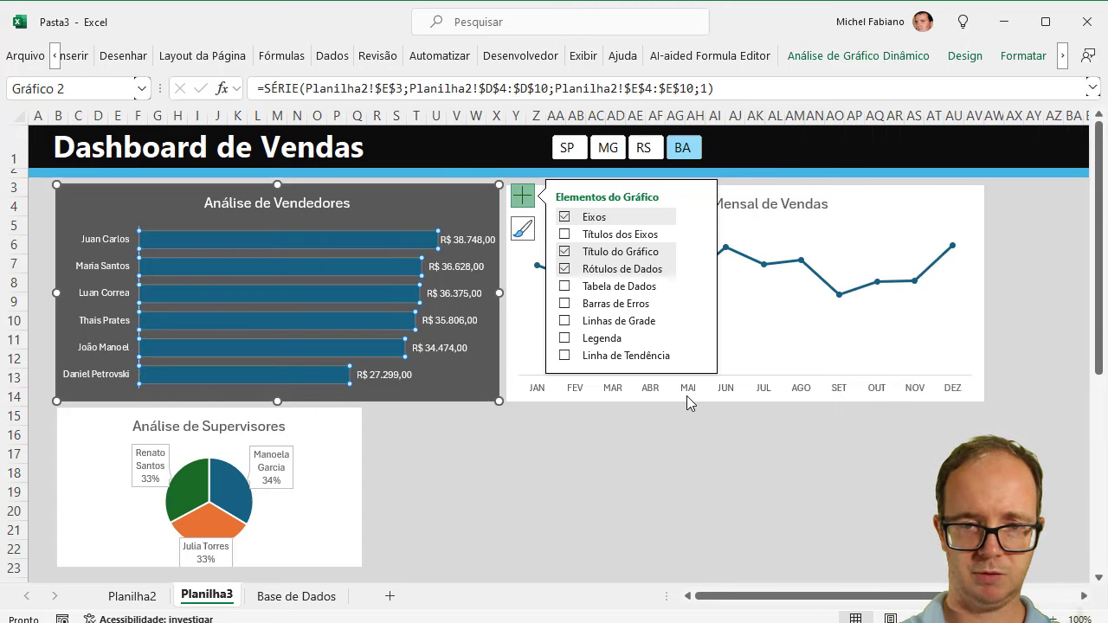
# Step: Colour the Análise de Vendedores bars light blue
pyautogui.click(1013, 57)
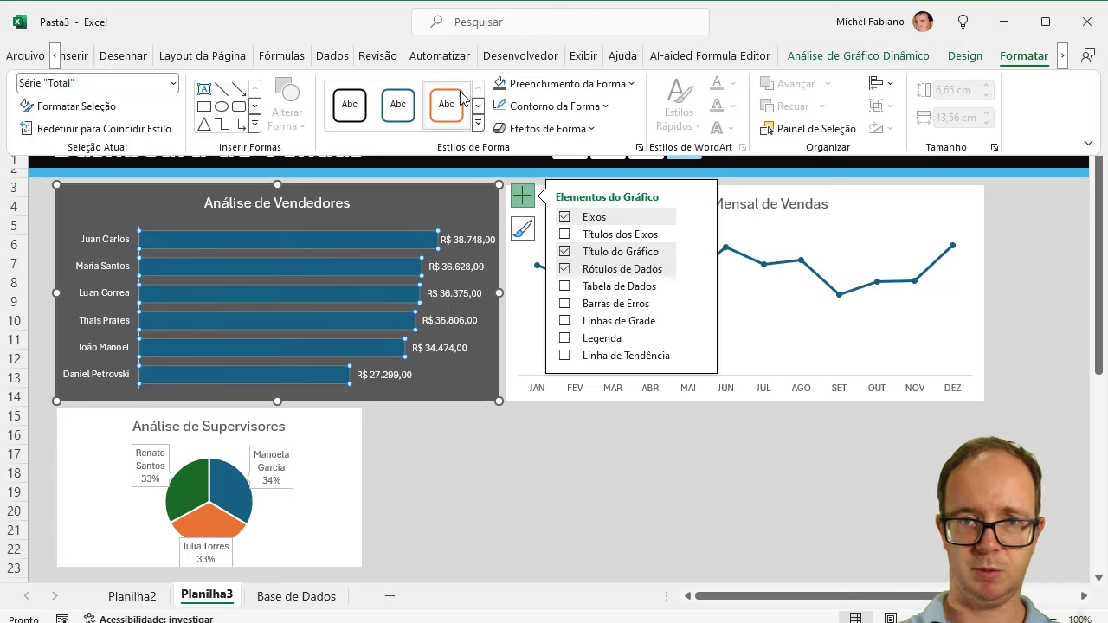
pyautogui.click(611, 87)
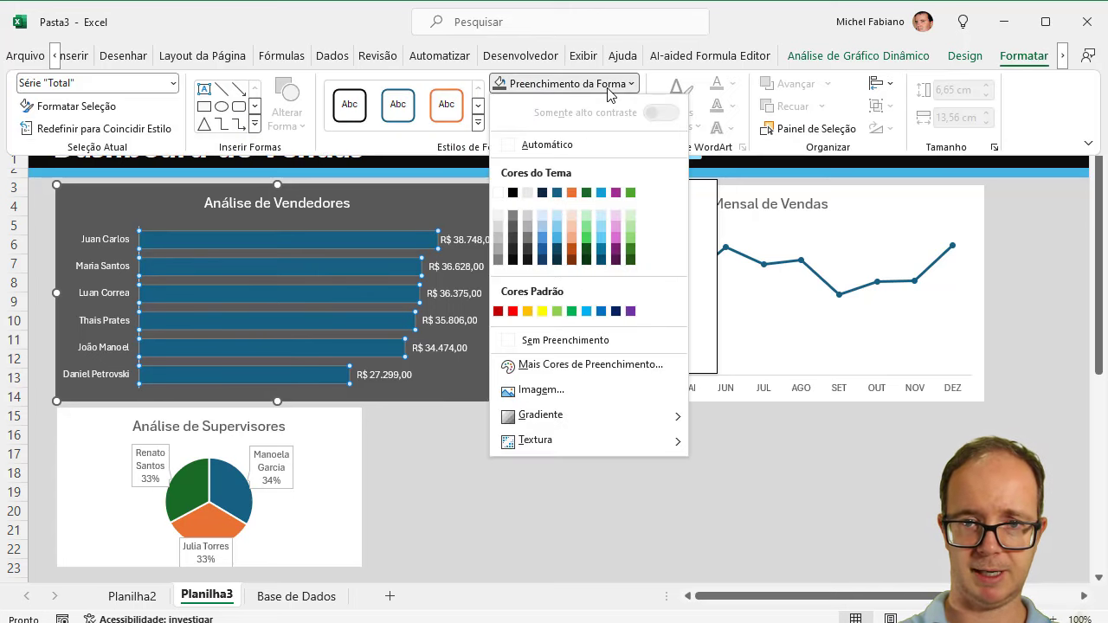
pyautogui.click(553, 237)
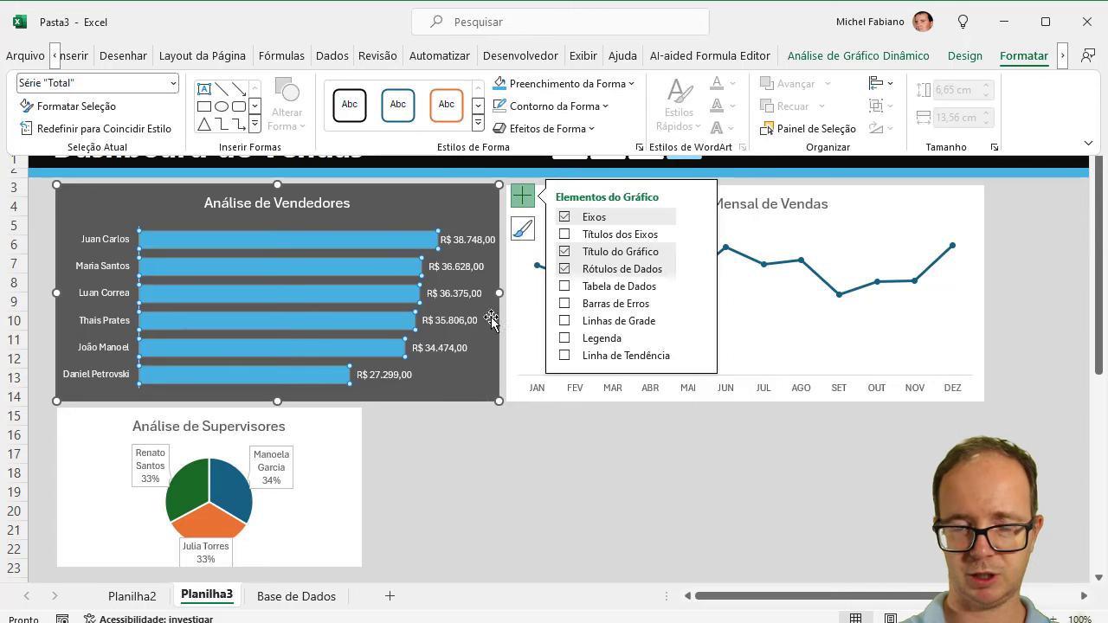
pyautogui.hotkey('ctrl', 'F1')
pyautogui.click(456, 453)
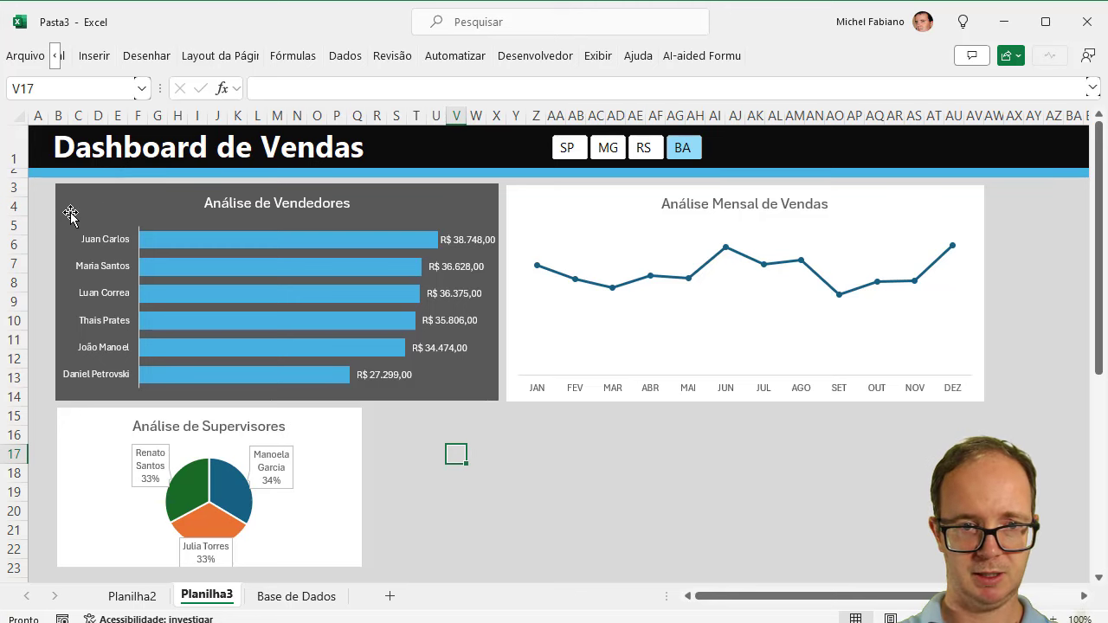
# Step: Change the chart background fill to a near-black grey
pyautogui.click(69, 212)
pyautogui.click(1032, 57)
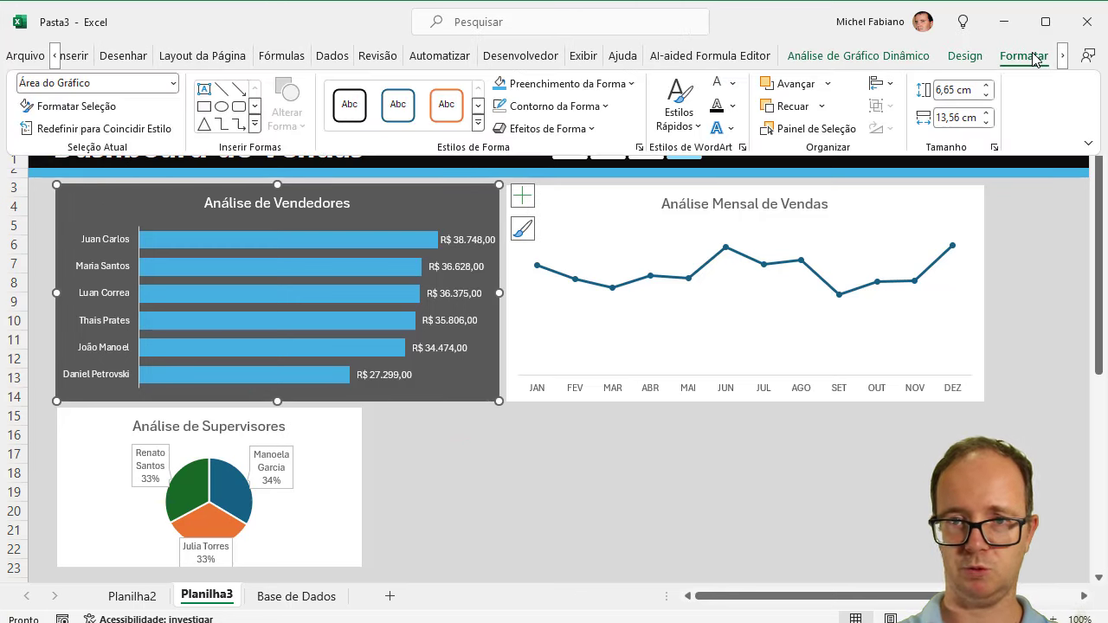
pyautogui.click(585, 85)
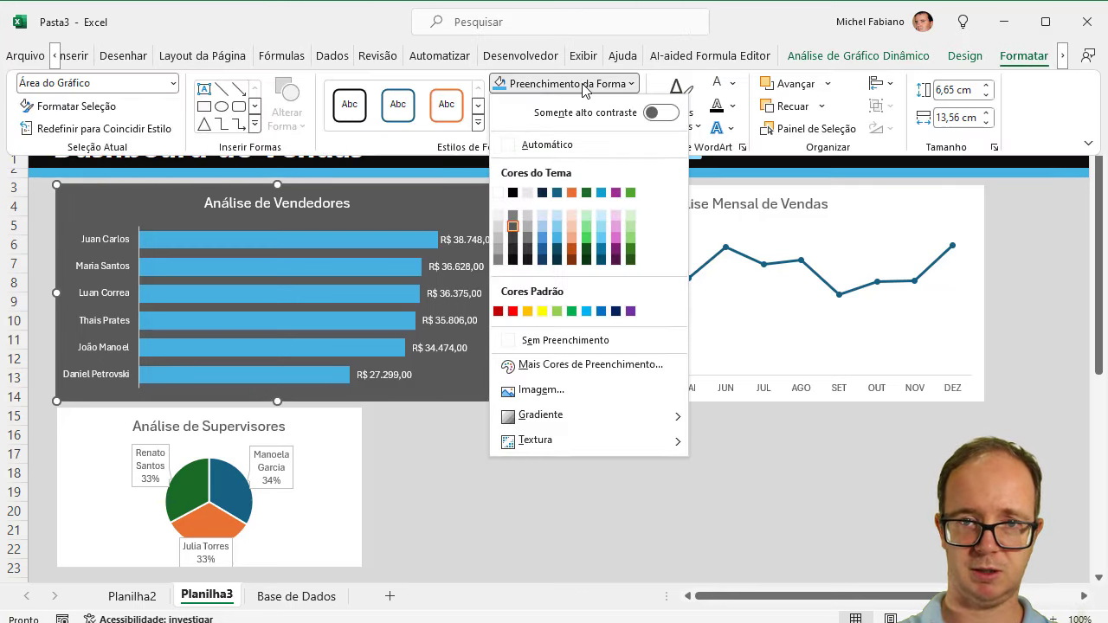
pyautogui.click(513, 251)
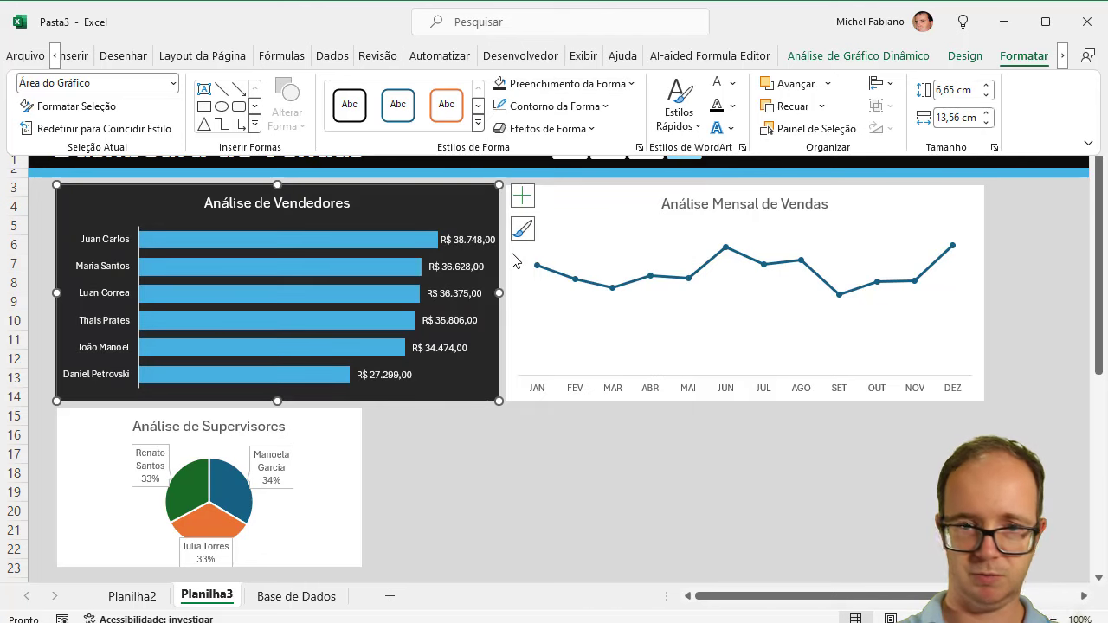
pyautogui.press('Escape')
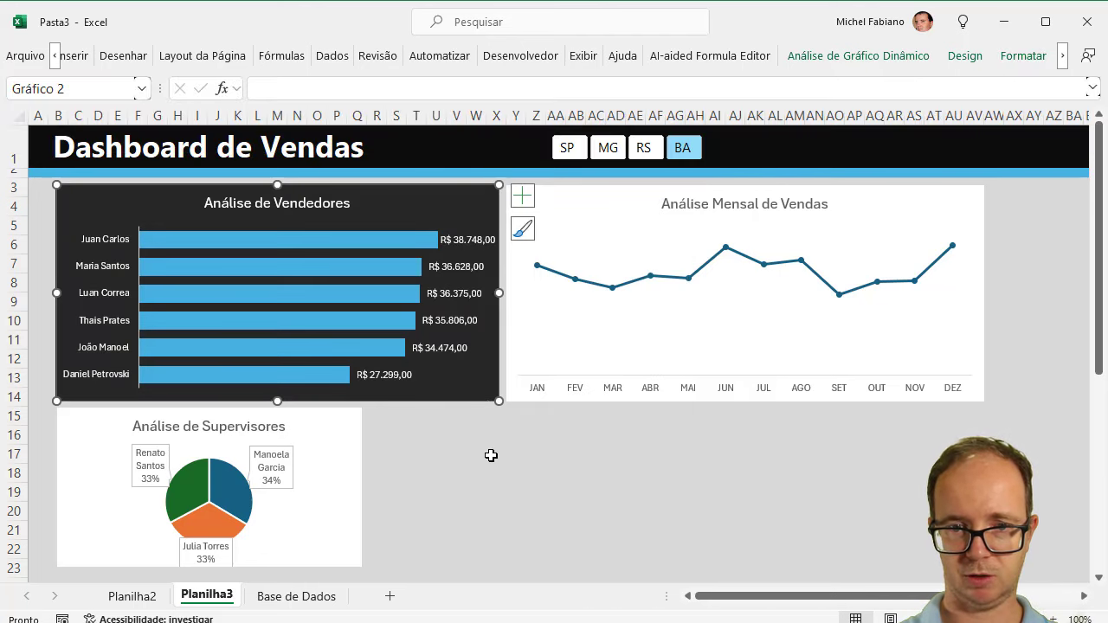
pyautogui.click(491, 455)
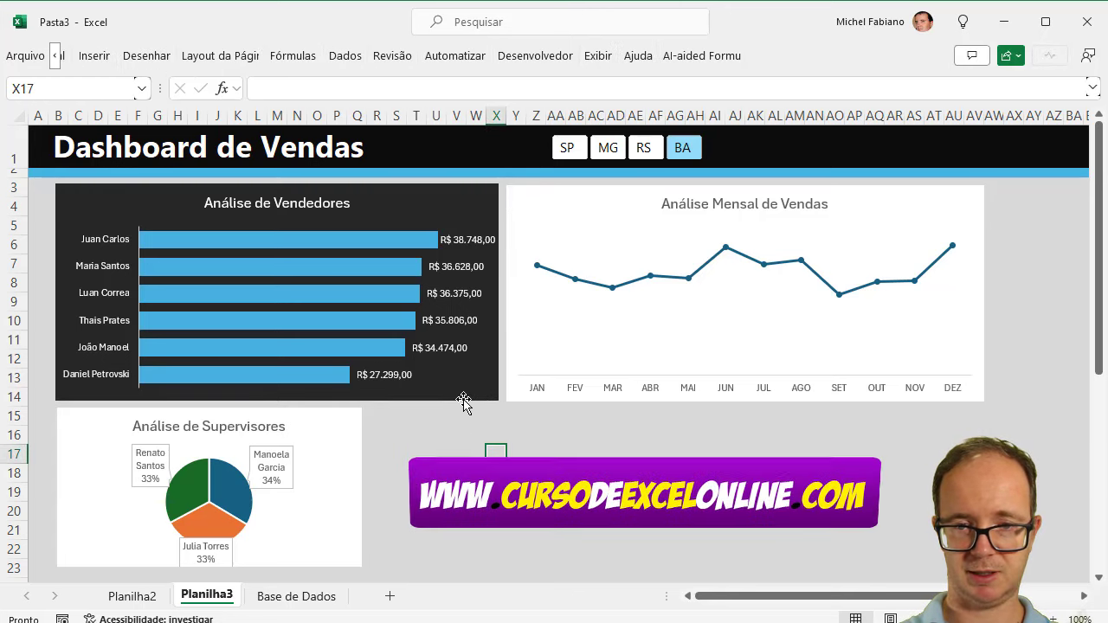
# Step: Give the Análise Mensal de Vendas chart a dark grey background and white text
pyautogui.click(581, 198)
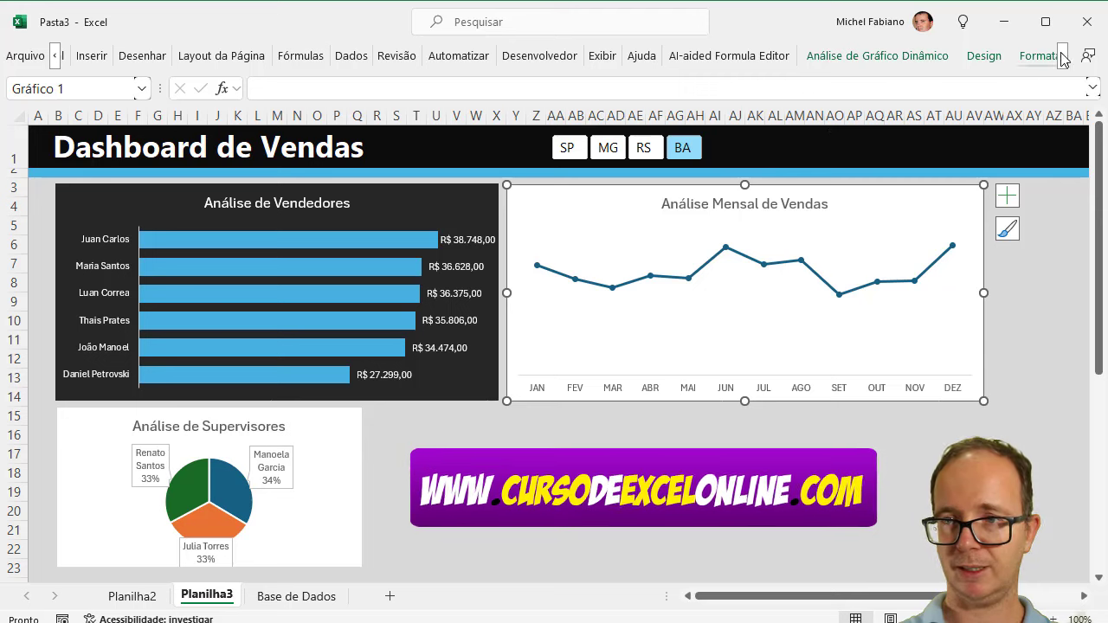
pyautogui.click(1033, 58)
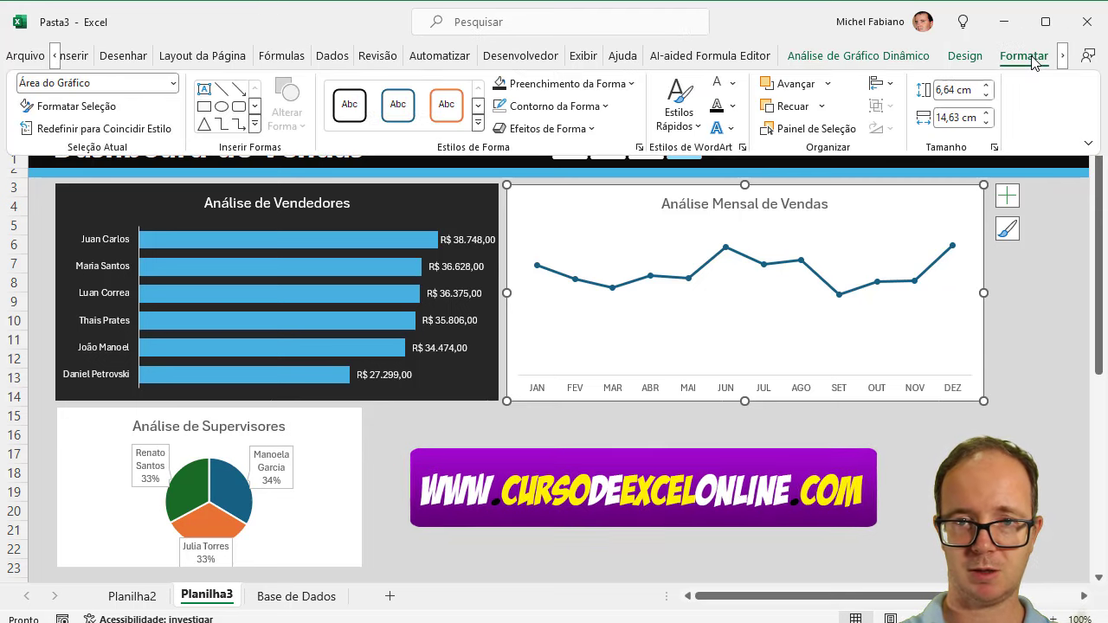
pyautogui.click(501, 86)
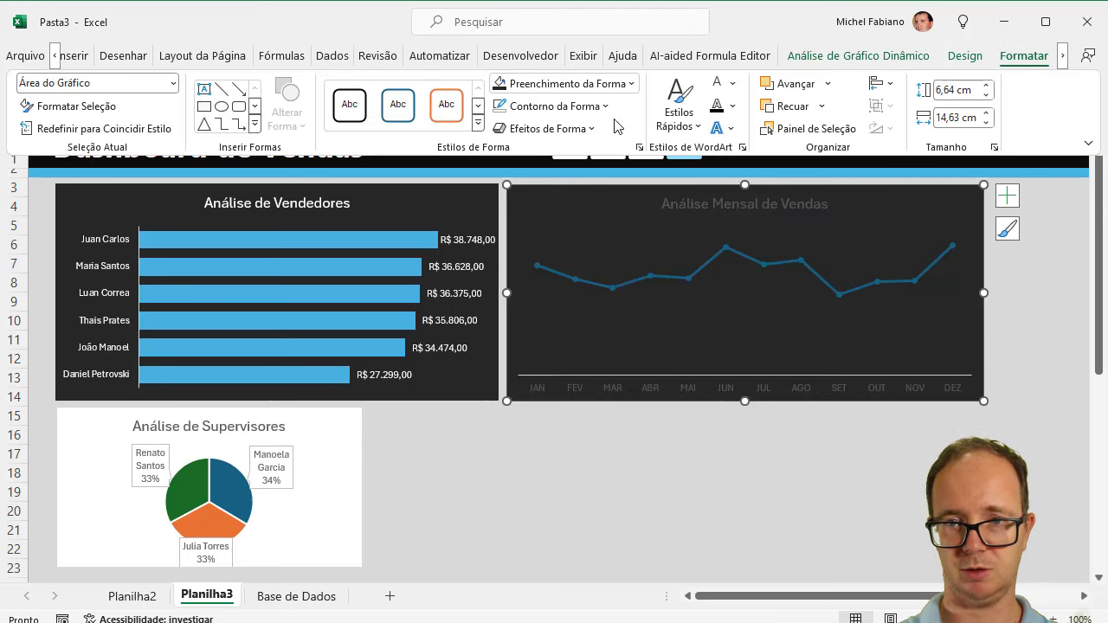
pyautogui.click(718, 83)
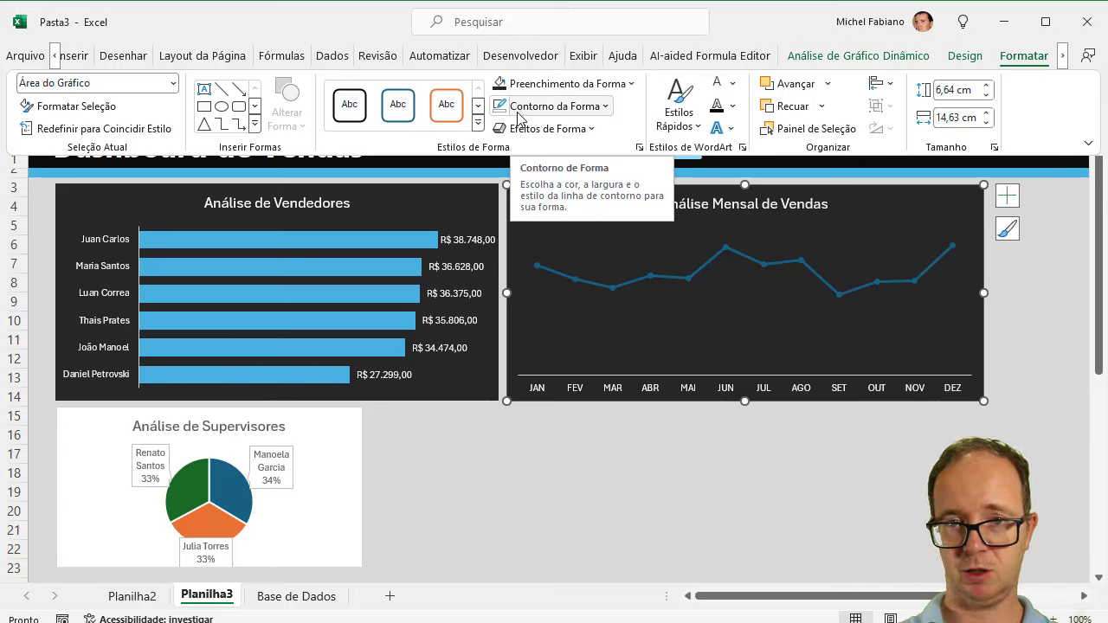
# Step: Recolour the line series a lighter blue
pyautogui.click(746, 256)
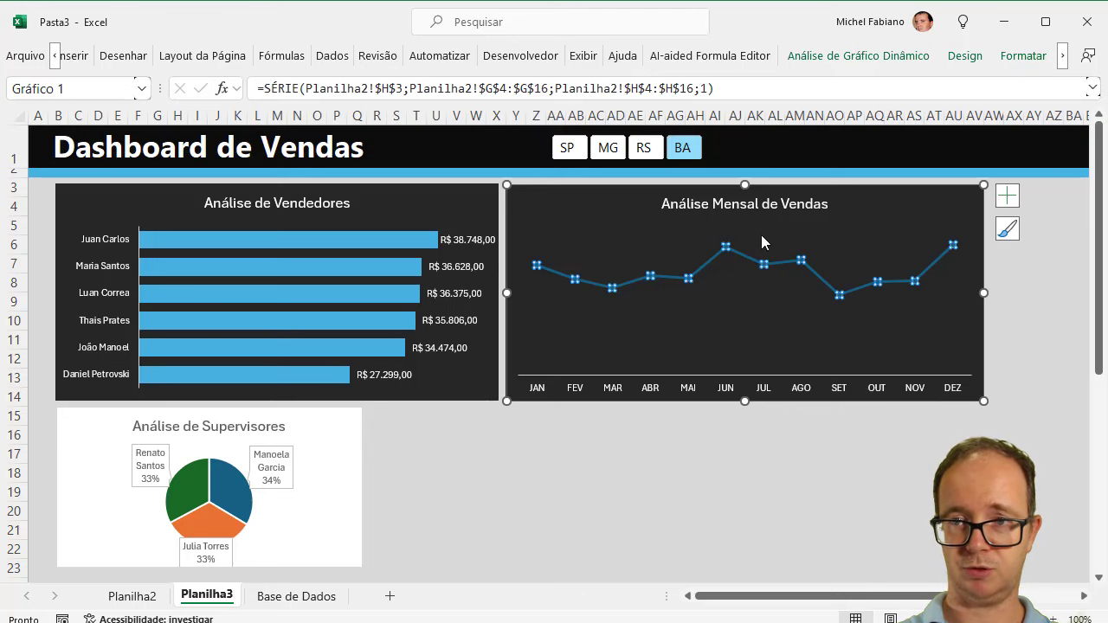
pyautogui.click(1016, 59)
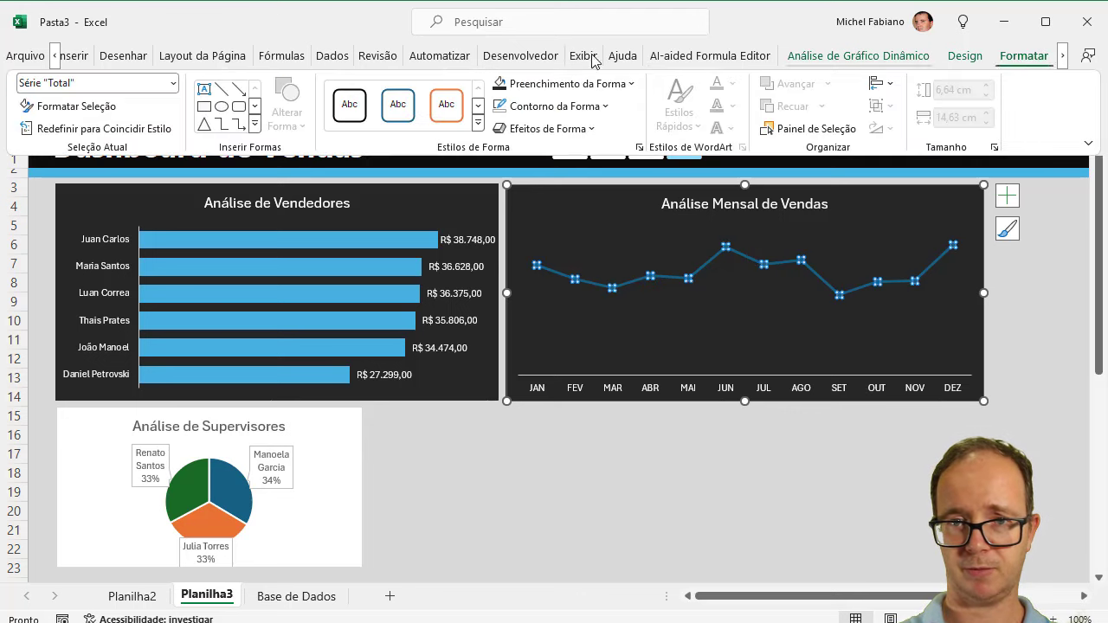
pyautogui.click(522, 106)
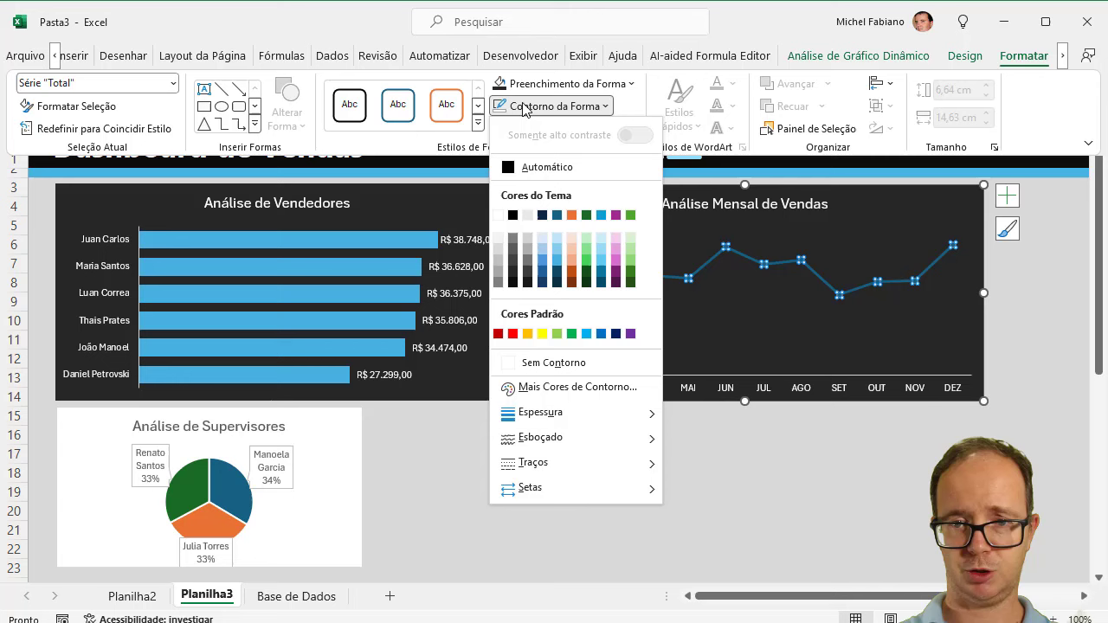
pyautogui.click(558, 257)
pyautogui.click(604, 91)
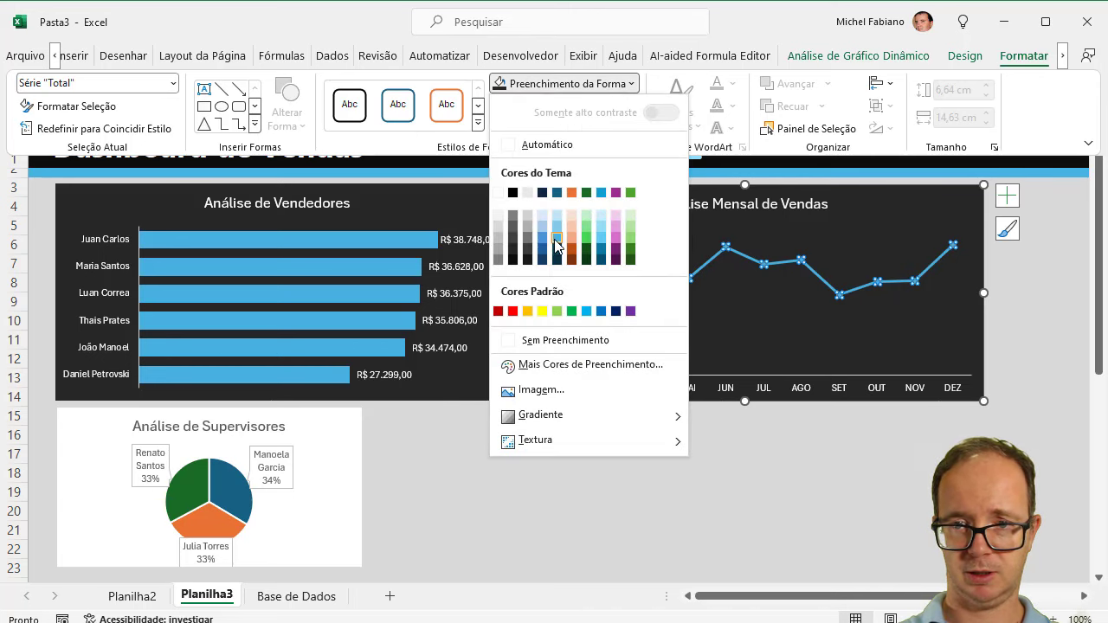
pyautogui.click(554, 239)
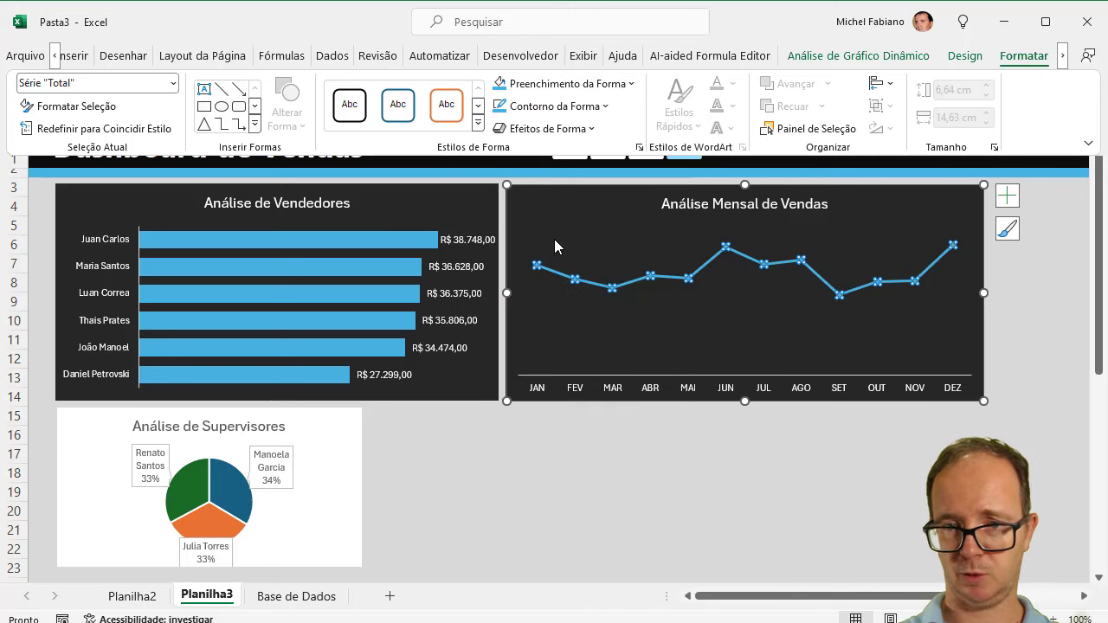
pyautogui.click(600, 461)
pyautogui.click(600, 461)
# Step: Try value labels on the line chart, then remove them again
pyautogui.click(934, 262)
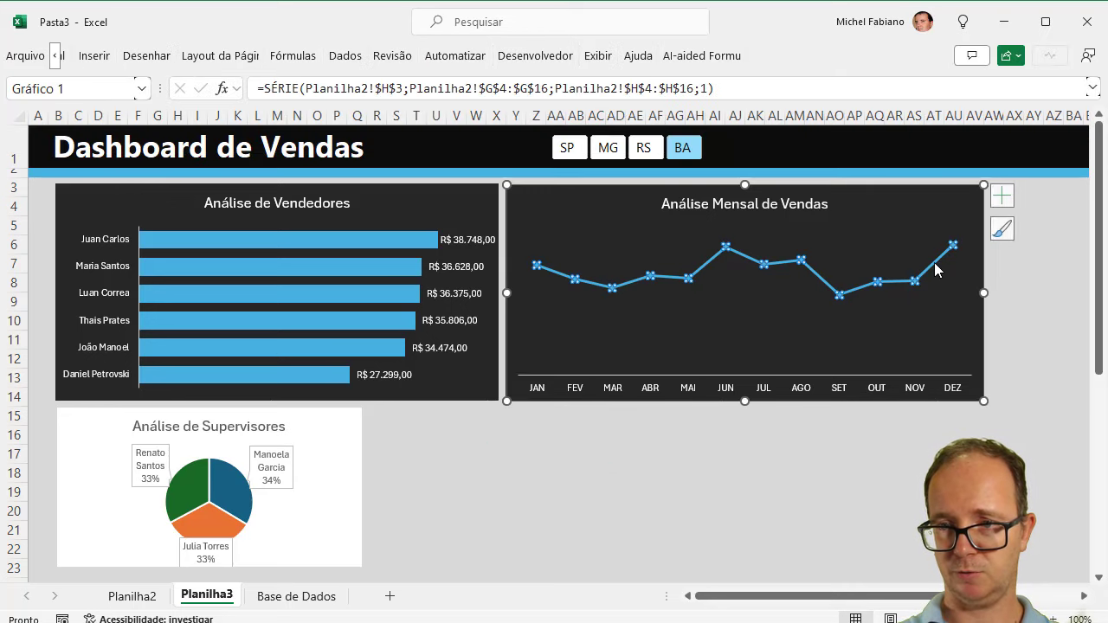
pyautogui.click(1006, 199)
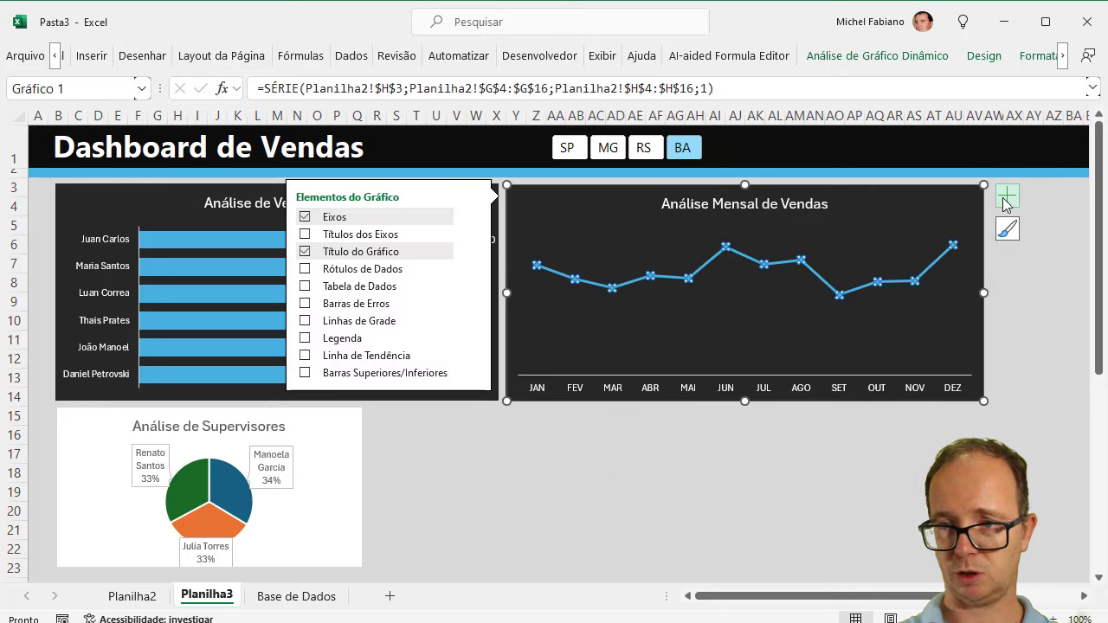
pyautogui.click(305, 270)
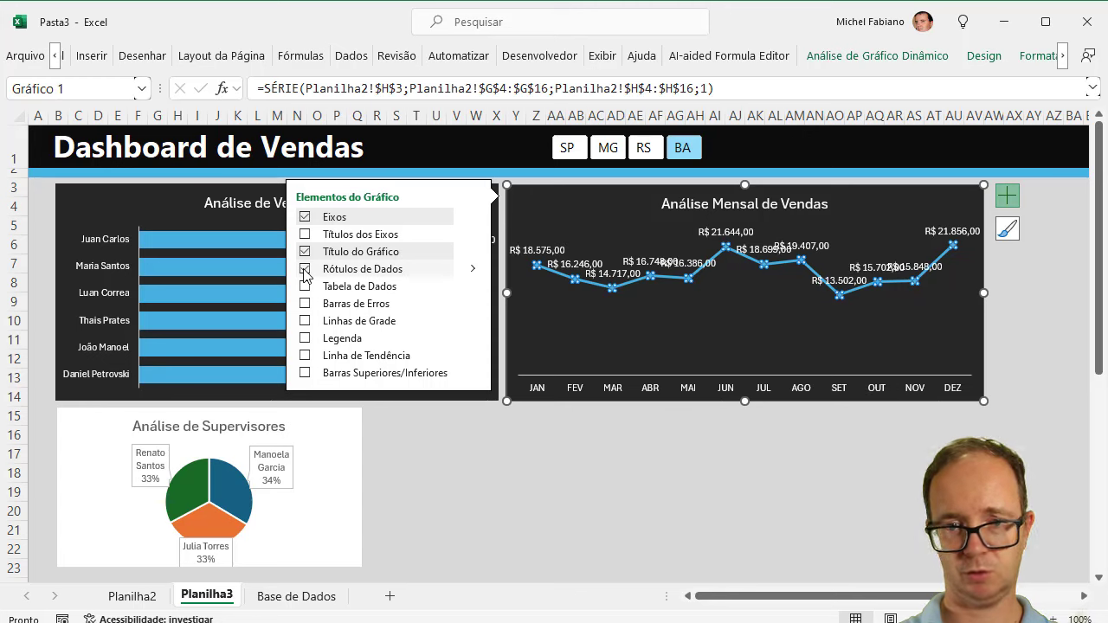
pyautogui.click(305, 271)
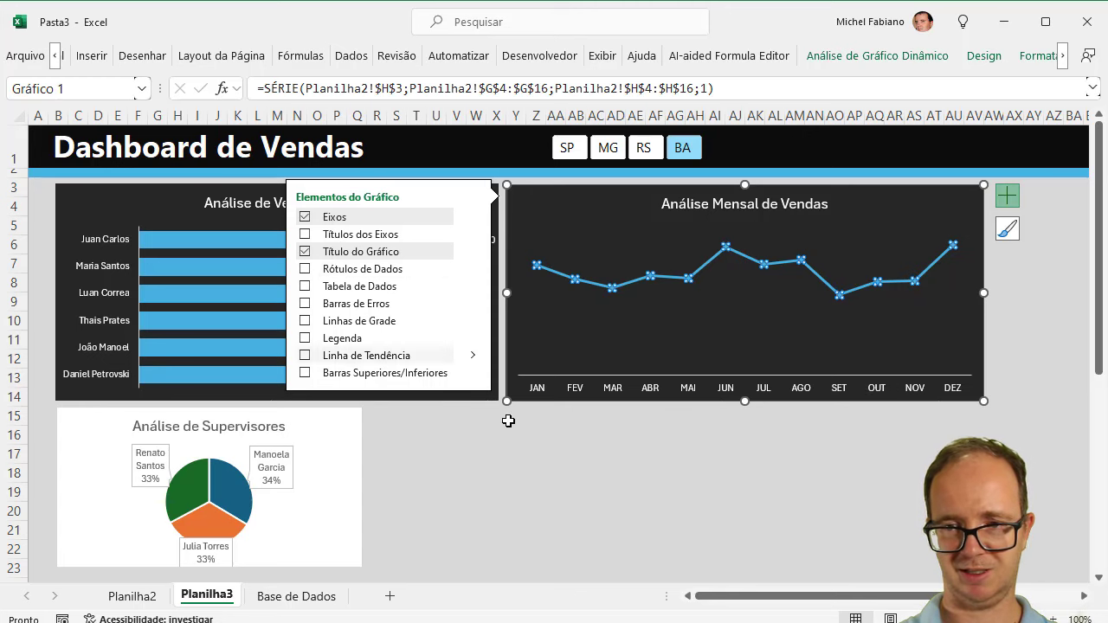
pyautogui.click(538, 434)
# Step: Give the Análise de Supervisores pie chart a dark grey background, no border, and white text
pyautogui.click(355, 459)
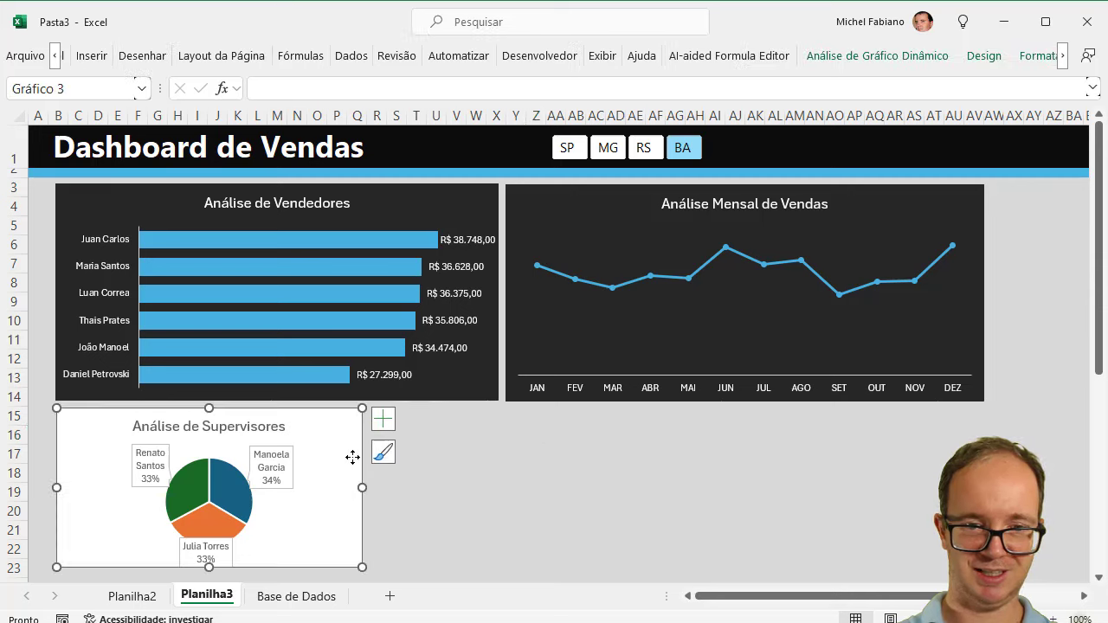
pyautogui.click(1036, 62)
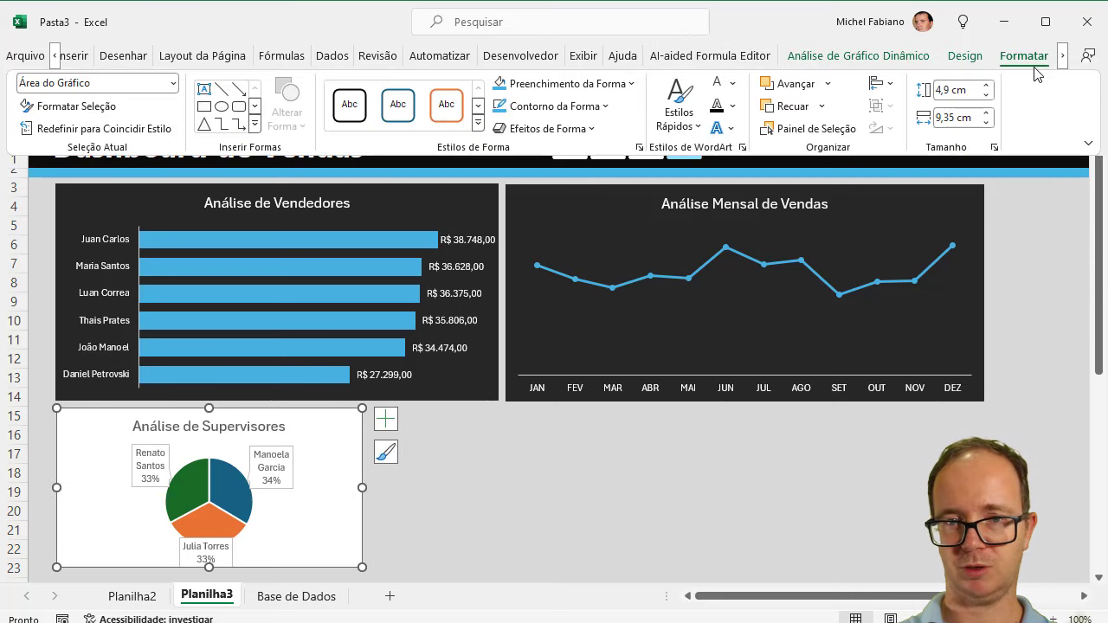
pyautogui.click(522, 86)
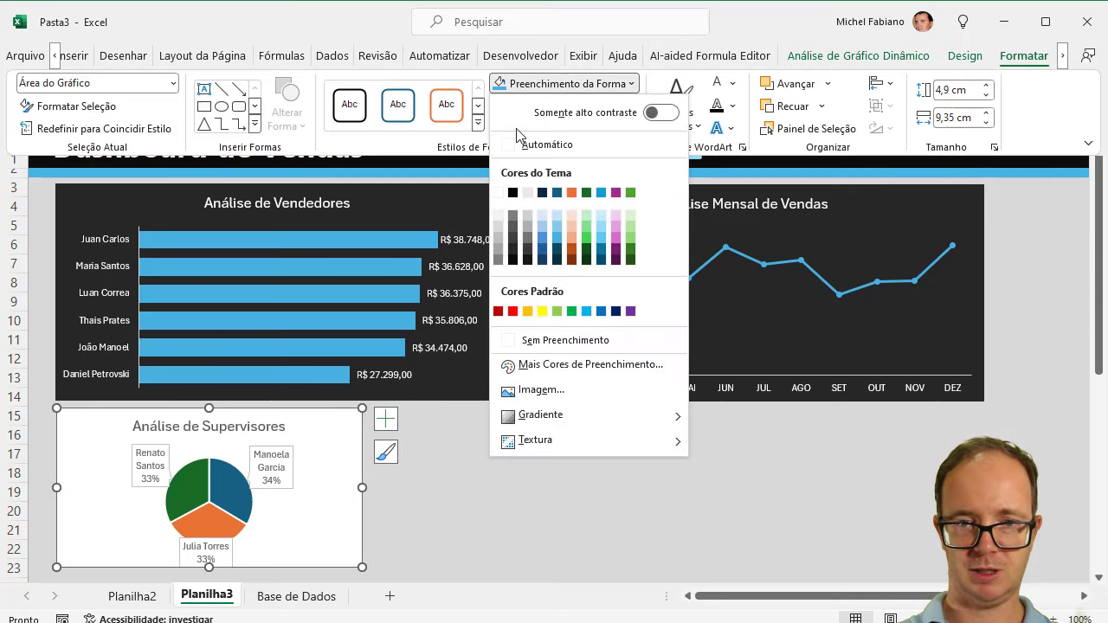
pyautogui.click(513, 251)
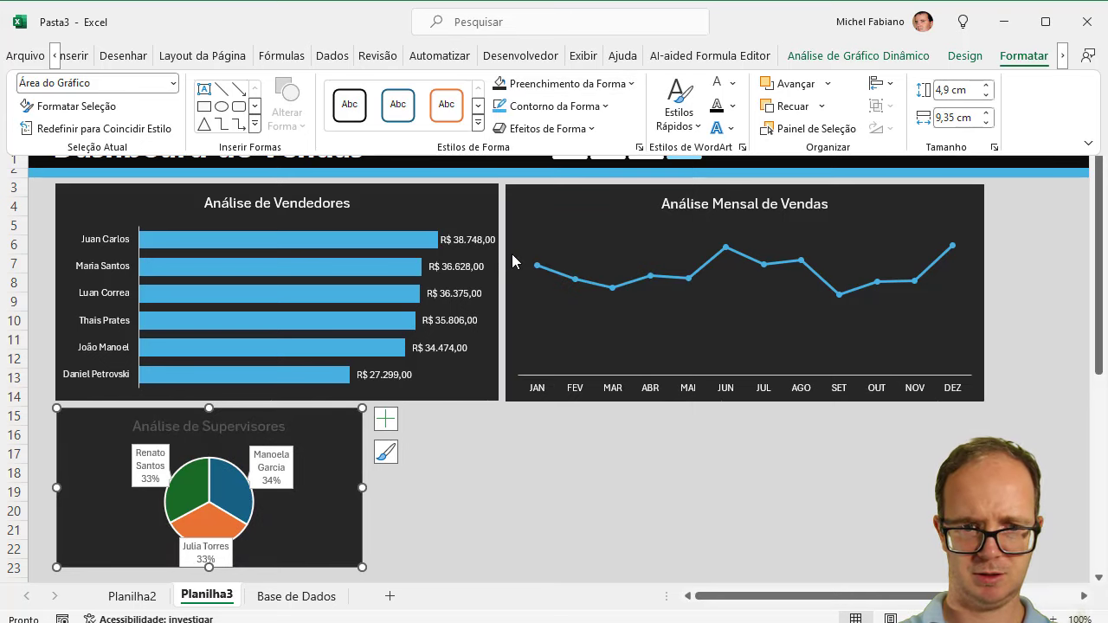
pyautogui.click(554, 107)
pyautogui.click(563, 363)
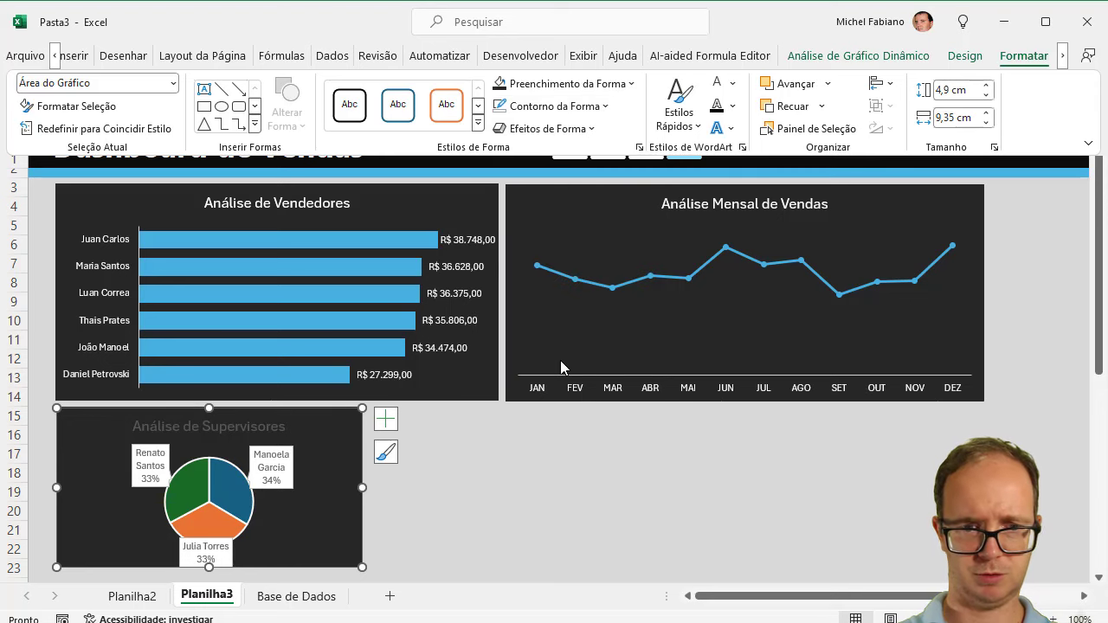
pyautogui.click(717, 83)
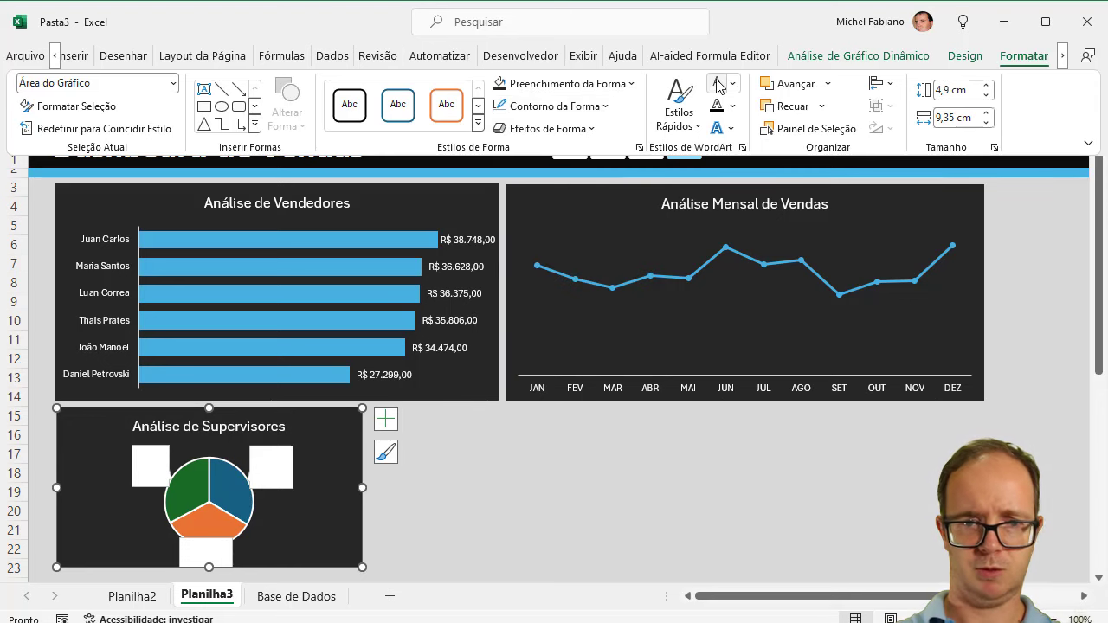
pyautogui.click(266, 472)
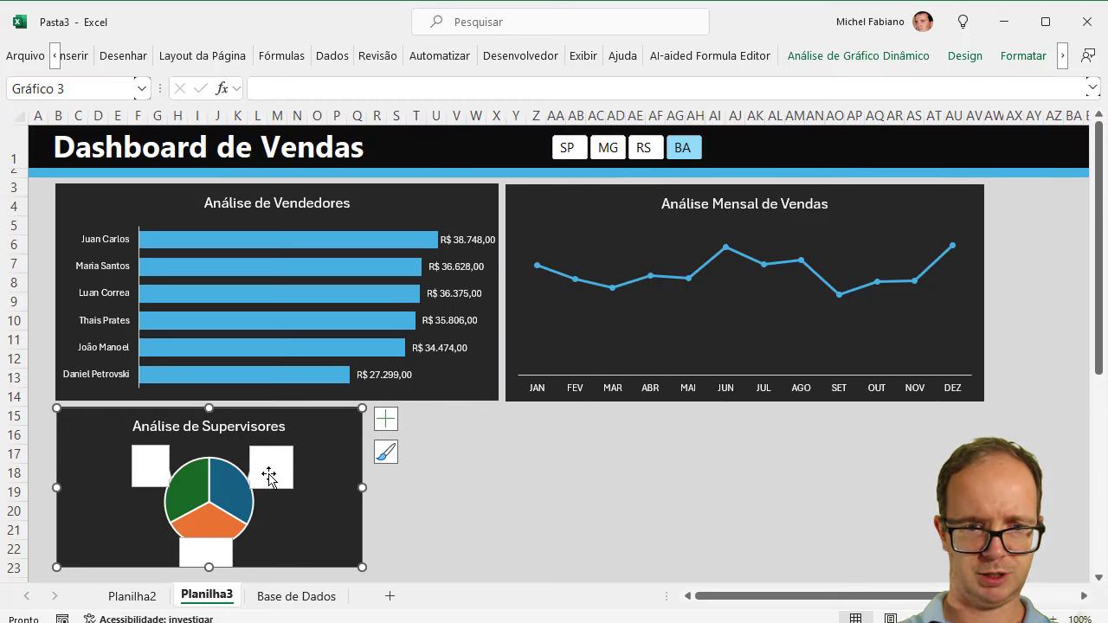
# Step: Fill the pie chart's data labels with dark grey
pyautogui.click(269, 474)
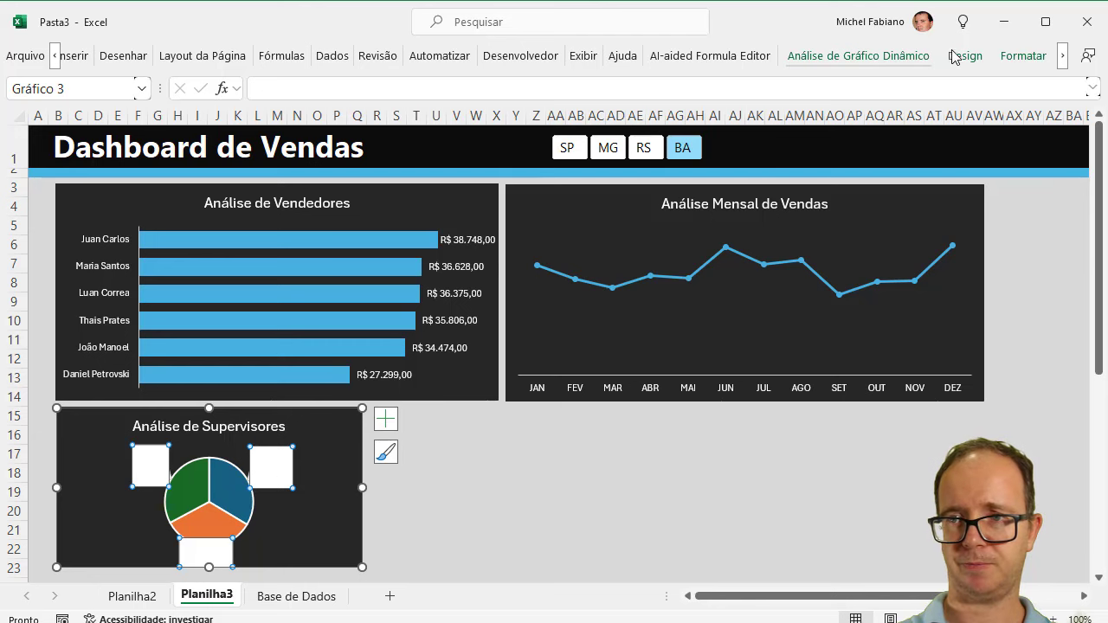
pyautogui.click(1023, 56)
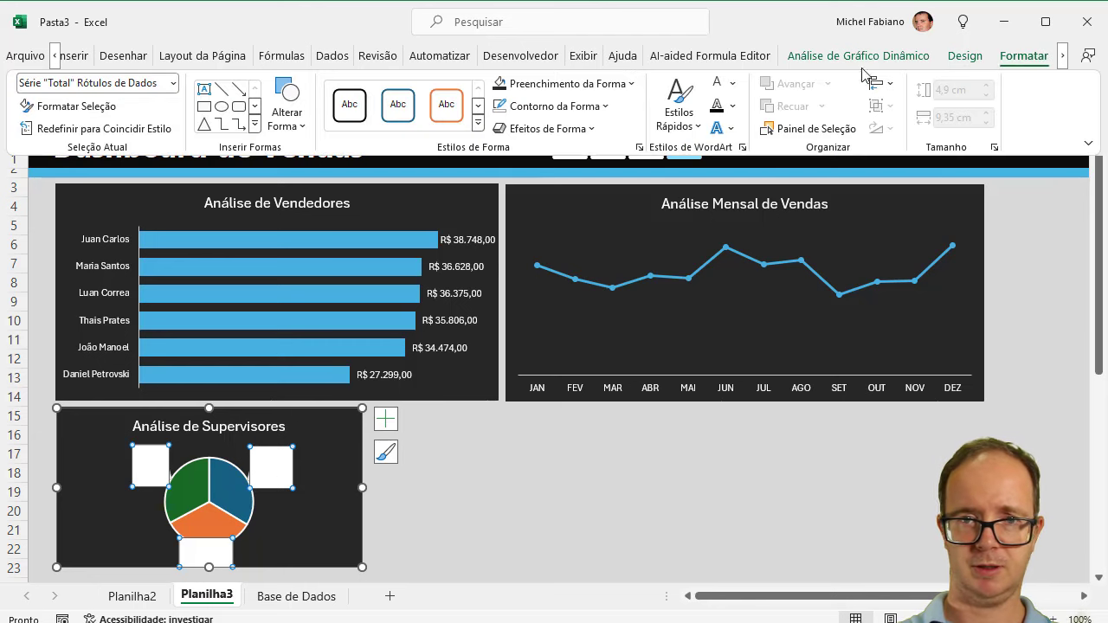
pyautogui.click(540, 84)
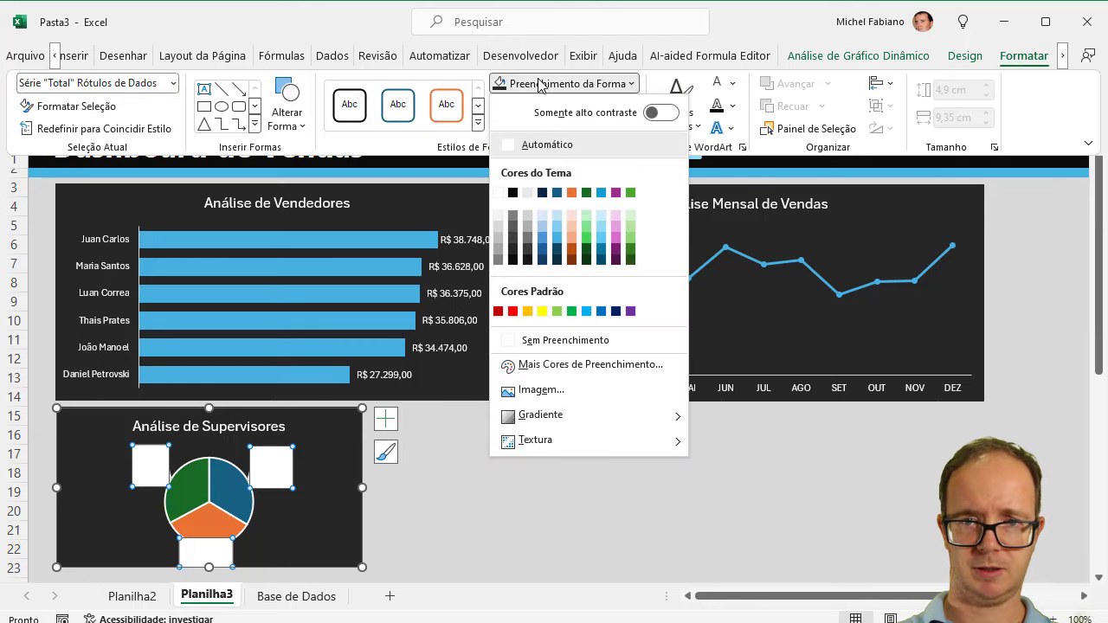
pyautogui.click(515, 242)
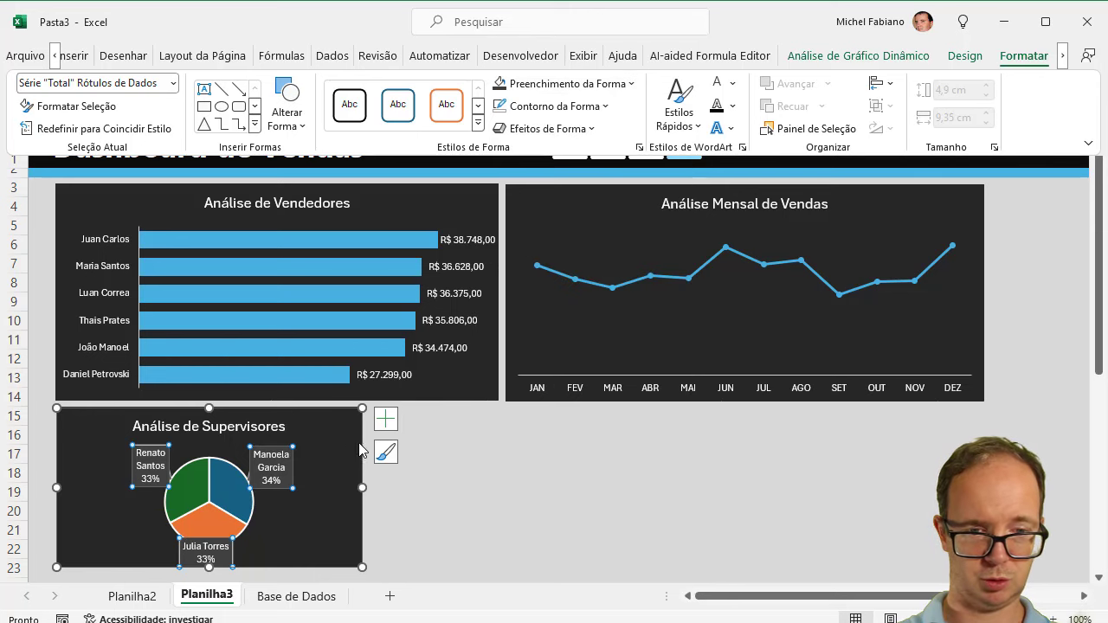
pyautogui.click(234, 500)
pyautogui.click(235, 501)
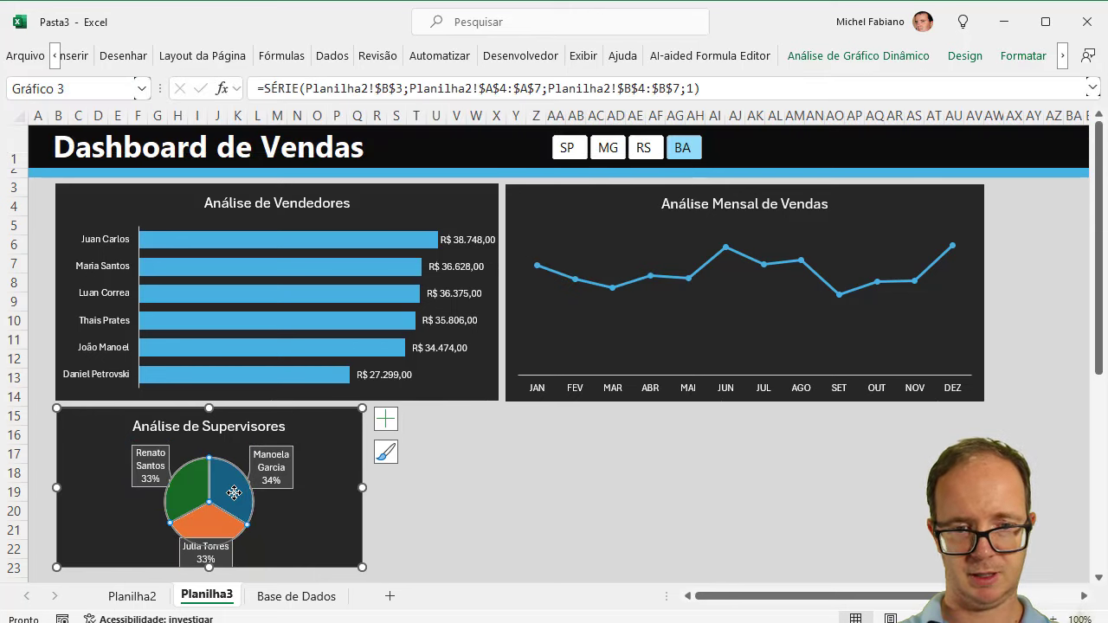
pyautogui.click(1023, 55)
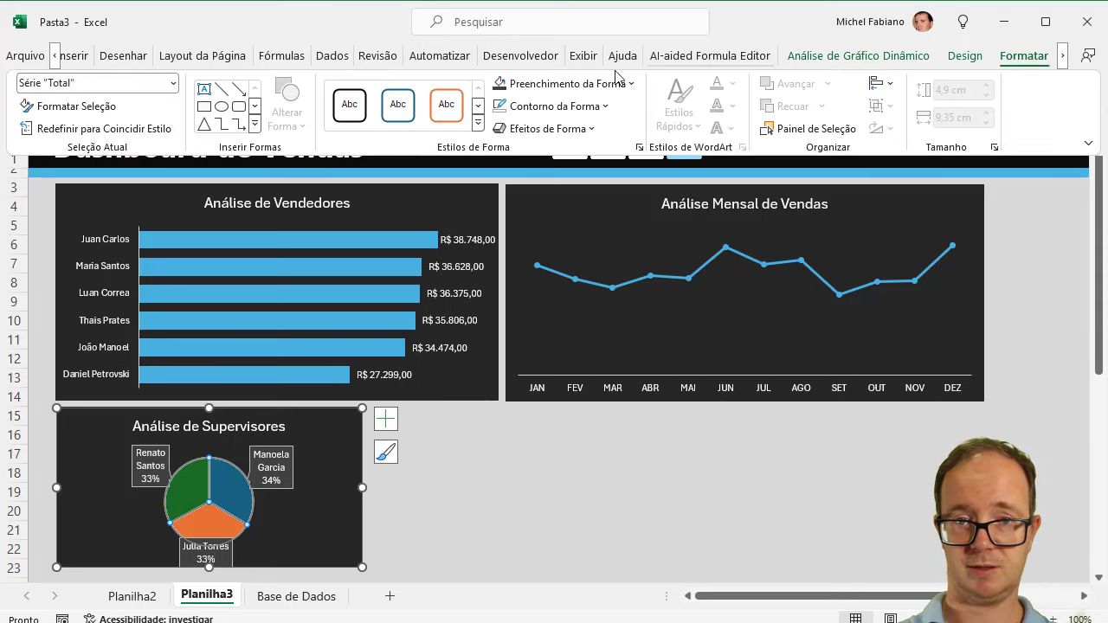
pyautogui.click(537, 88)
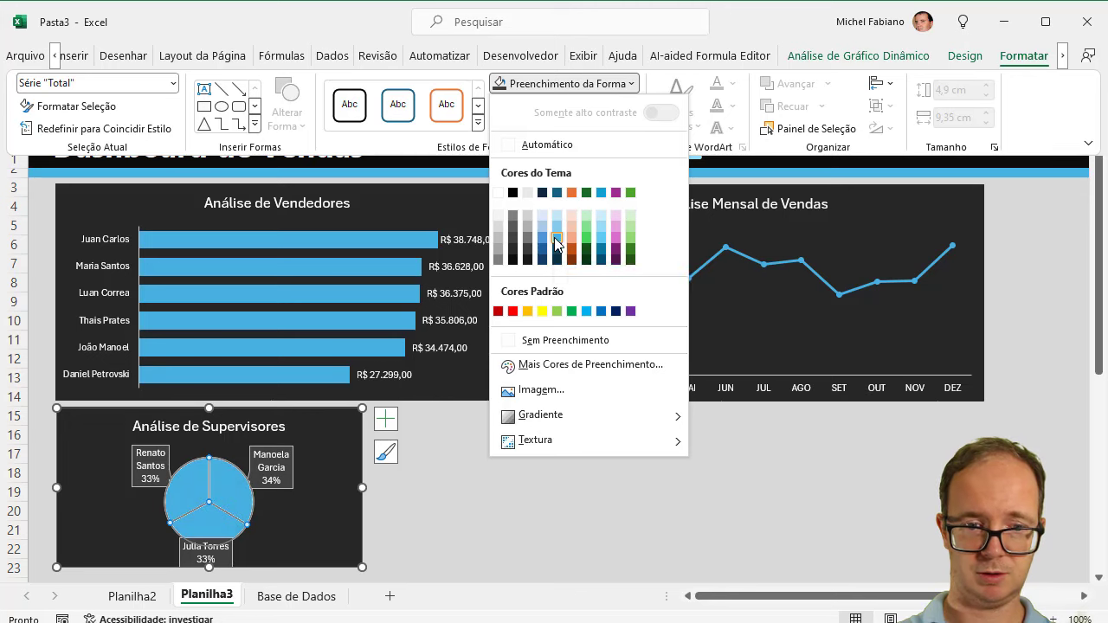
pyautogui.press('Escape')
pyautogui.hotkey('ctrl', 'F1')
pyautogui.click(192, 493)
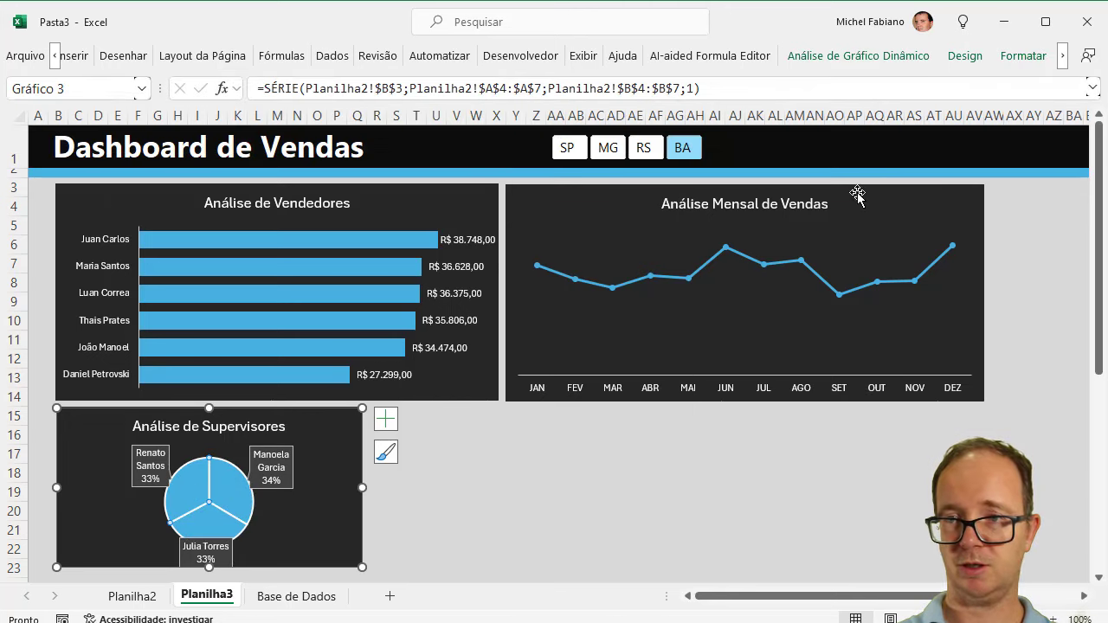
pyautogui.click(1023, 55)
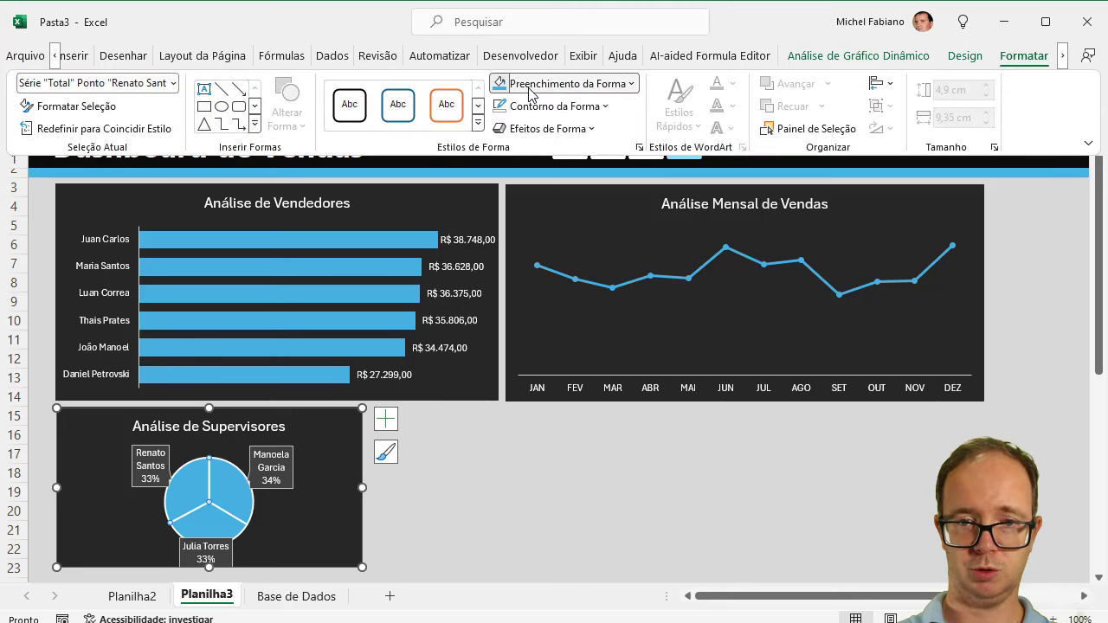
pyautogui.click(571, 83)
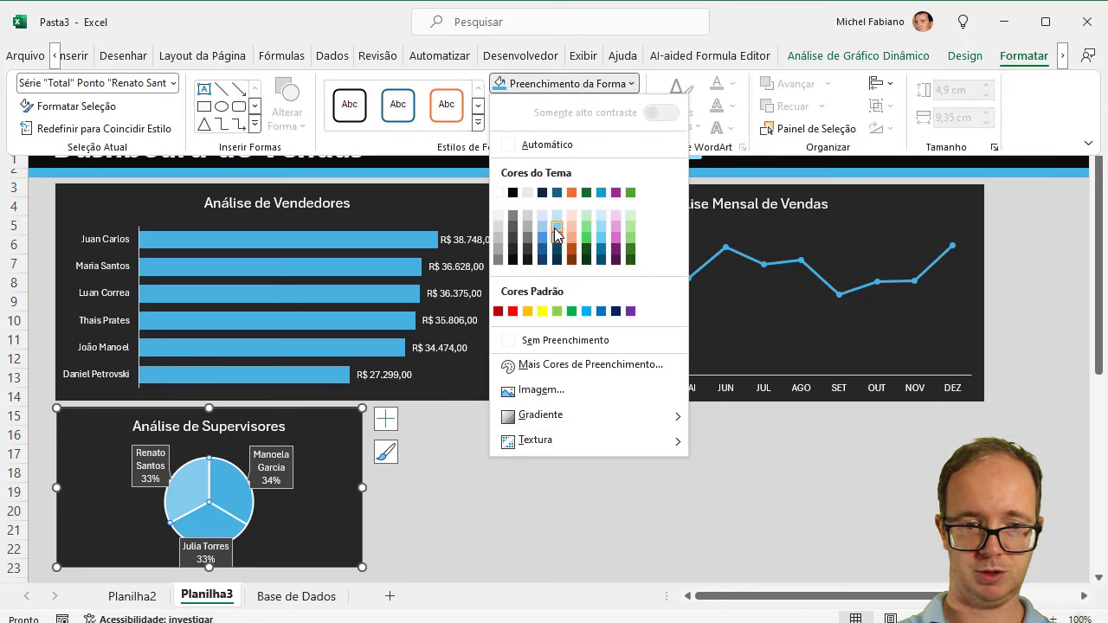
pyautogui.click(557, 232)
pyautogui.click(213, 520)
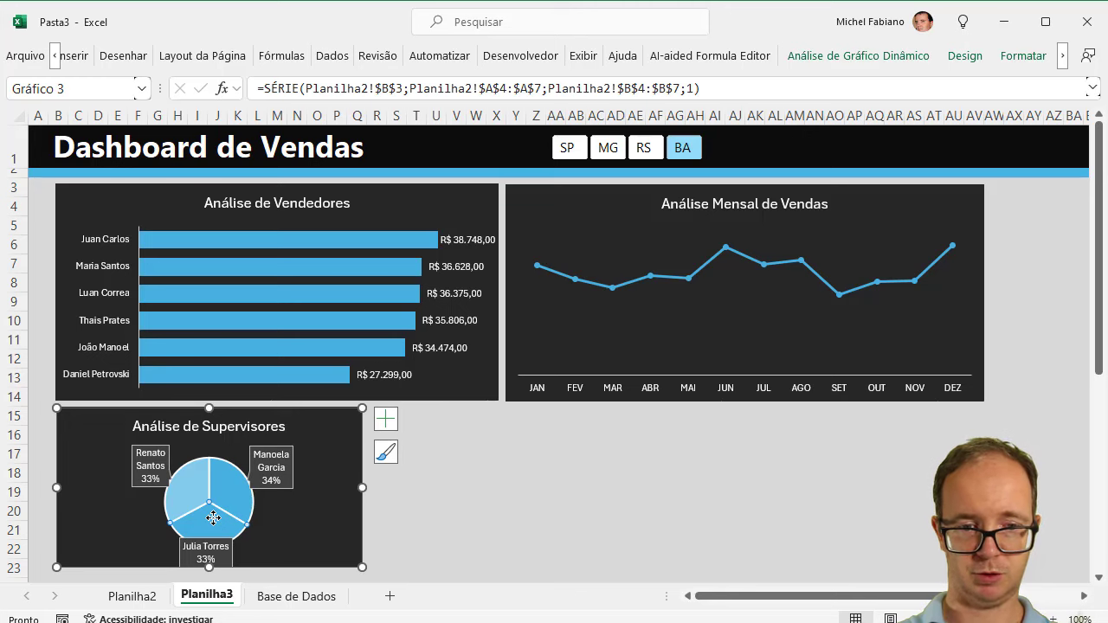
pyautogui.click(1023, 55)
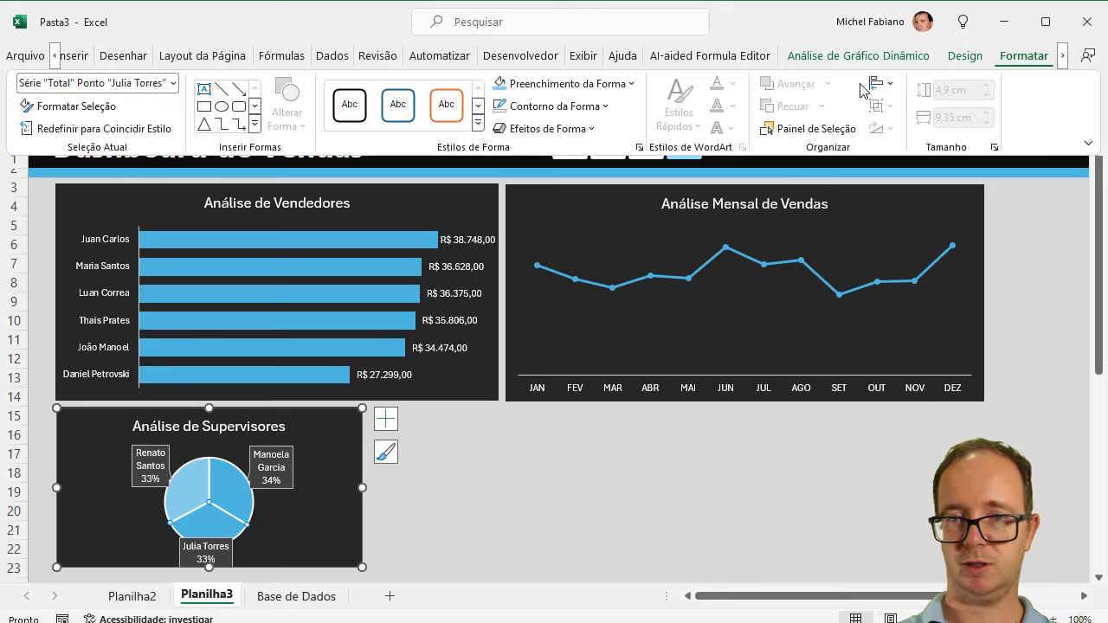
pyautogui.click(631, 83)
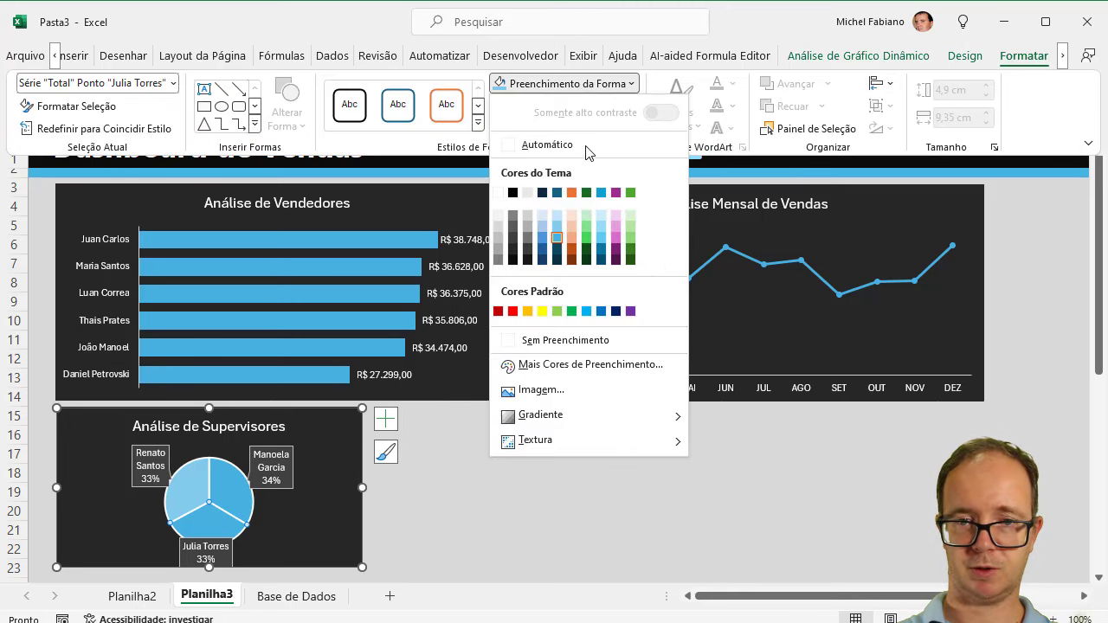
pyautogui.click(602, 253)
pyautogui.click(476, 450)
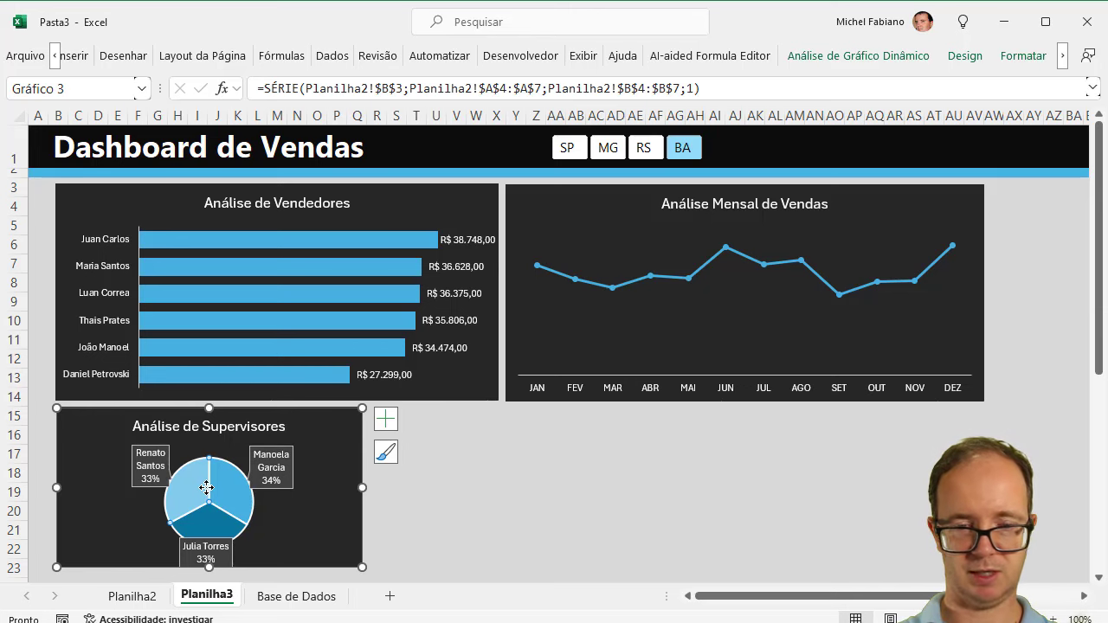
pyautogui.click(1023, 56)
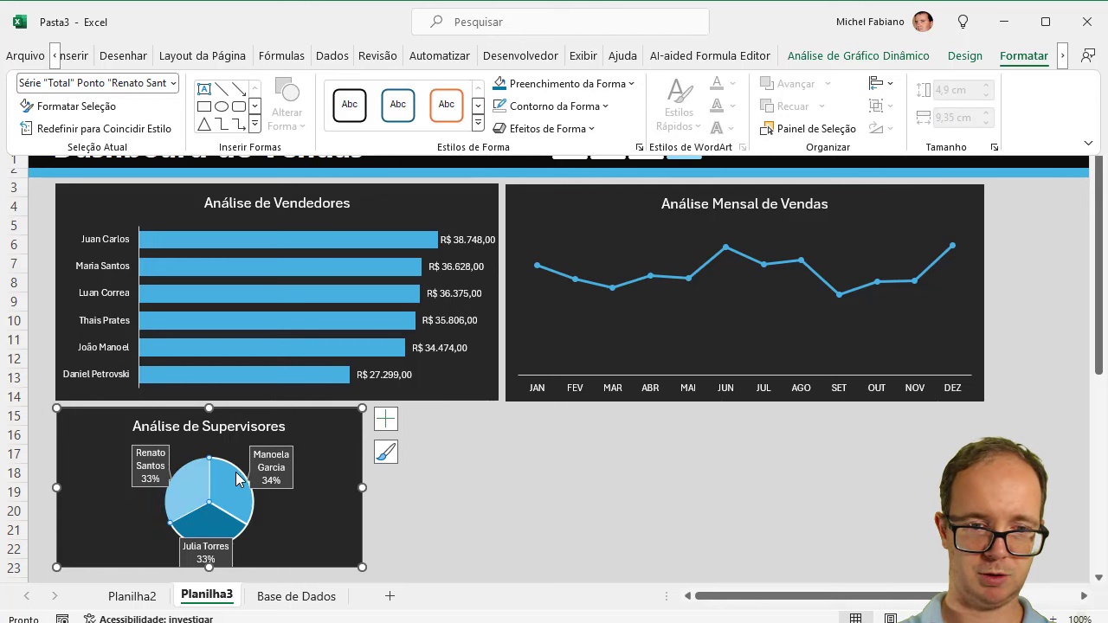
pyautogui.click(403, 476)
pyautogui.click(398, 473)
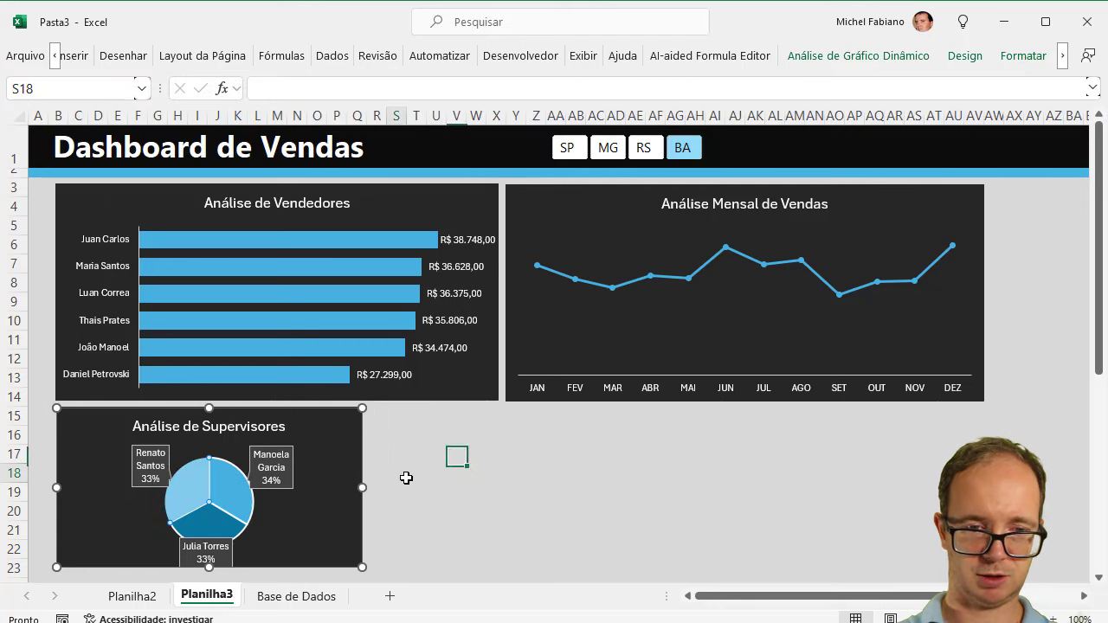
pyautogui.click(210, 497)
pyautogui.click(1037, 56)
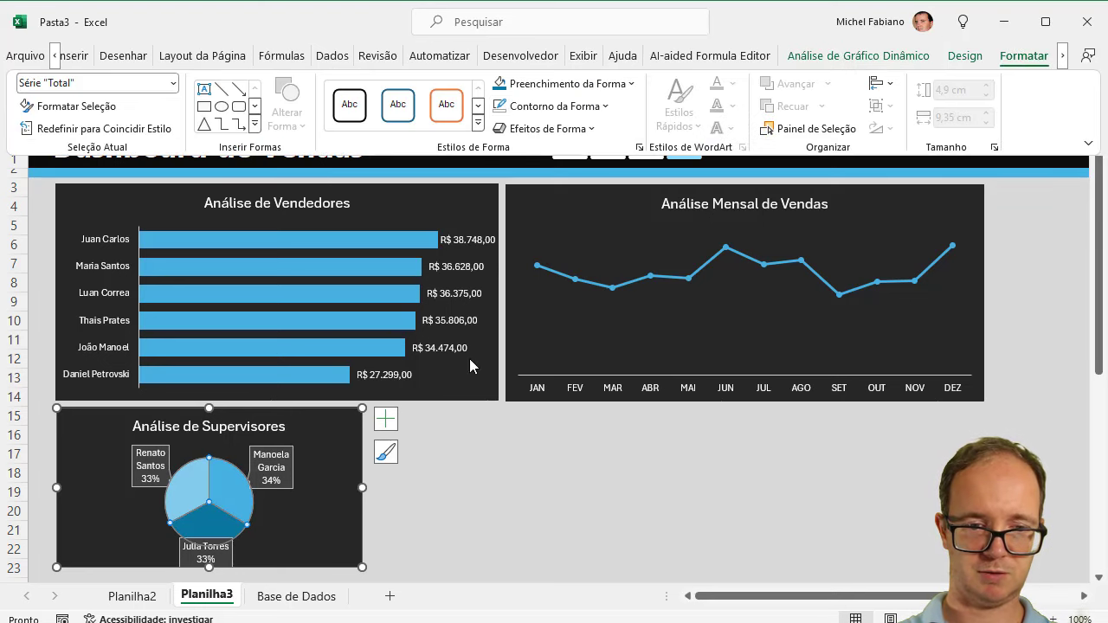
pyautogui.click(478, 448)
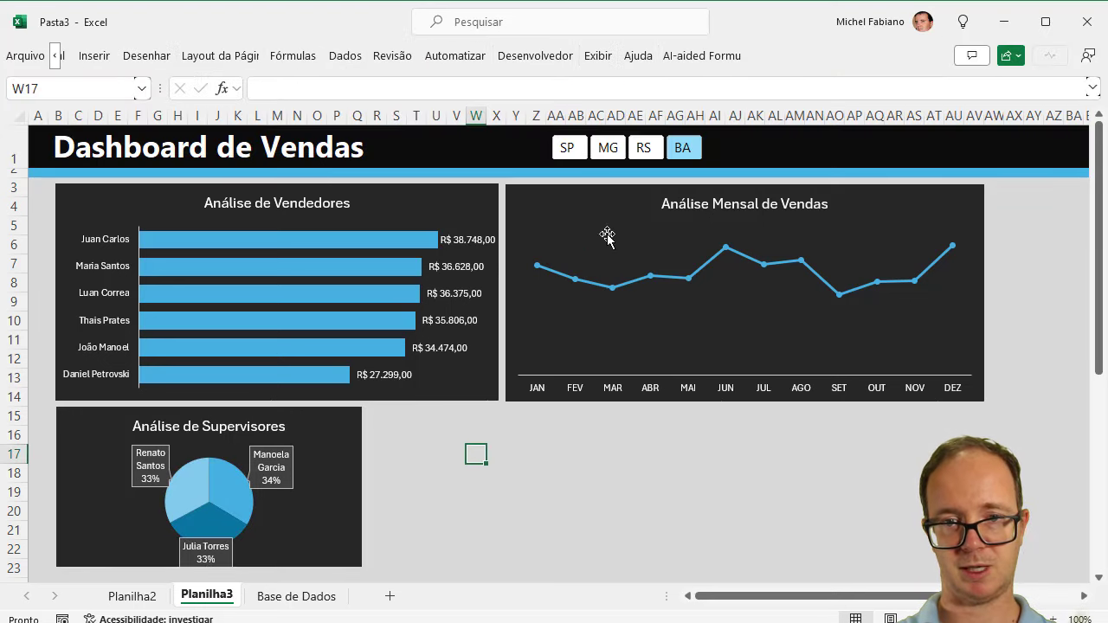
pyautogui.click(567, 148)
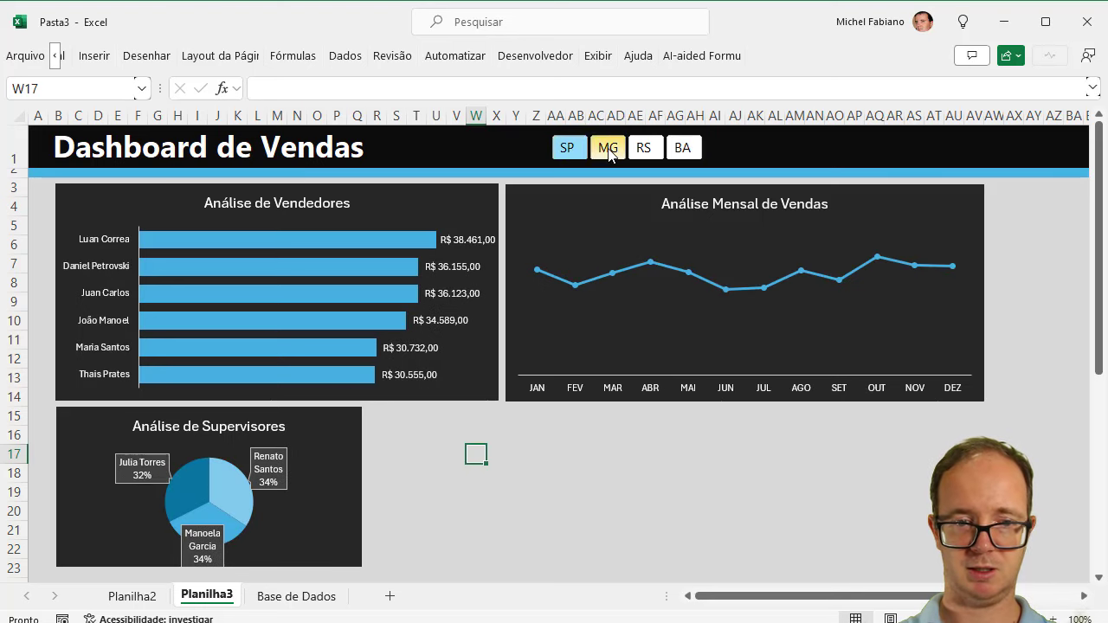
pyautogui.click(607, 148)
pyautogui.click(643, 148)
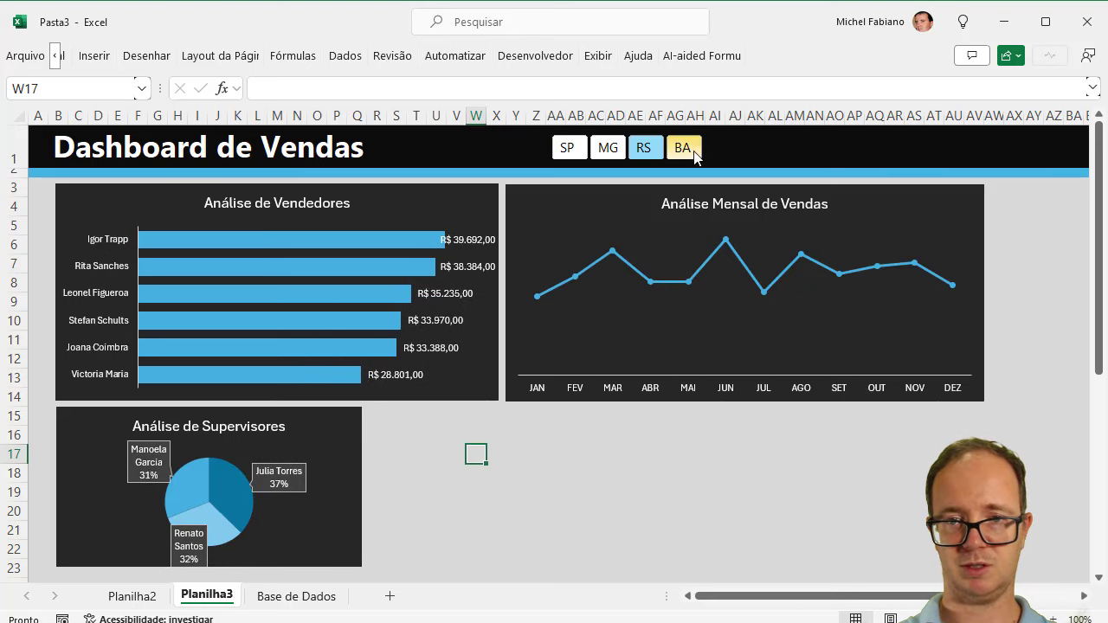
pyautogui.click(692, 152)
# Step: Position the sellers bar chart's value labels at Inside End (Extremidade Interna)
pyautogui.click(470, 239)
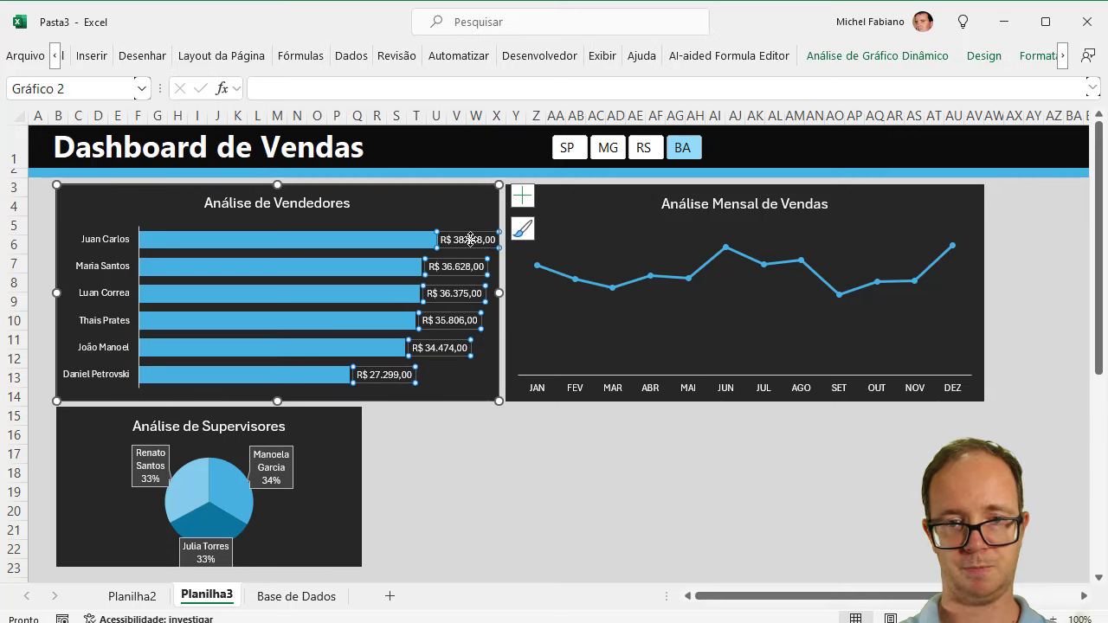
pyautogui.click(522, 196)
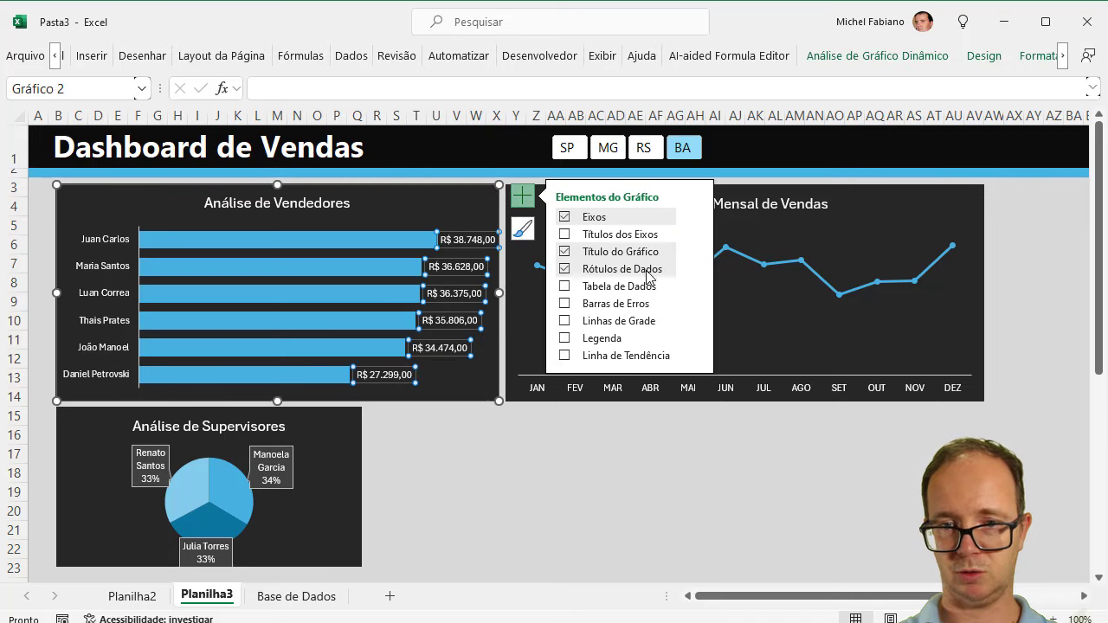
pyautogui.click(700, 275)
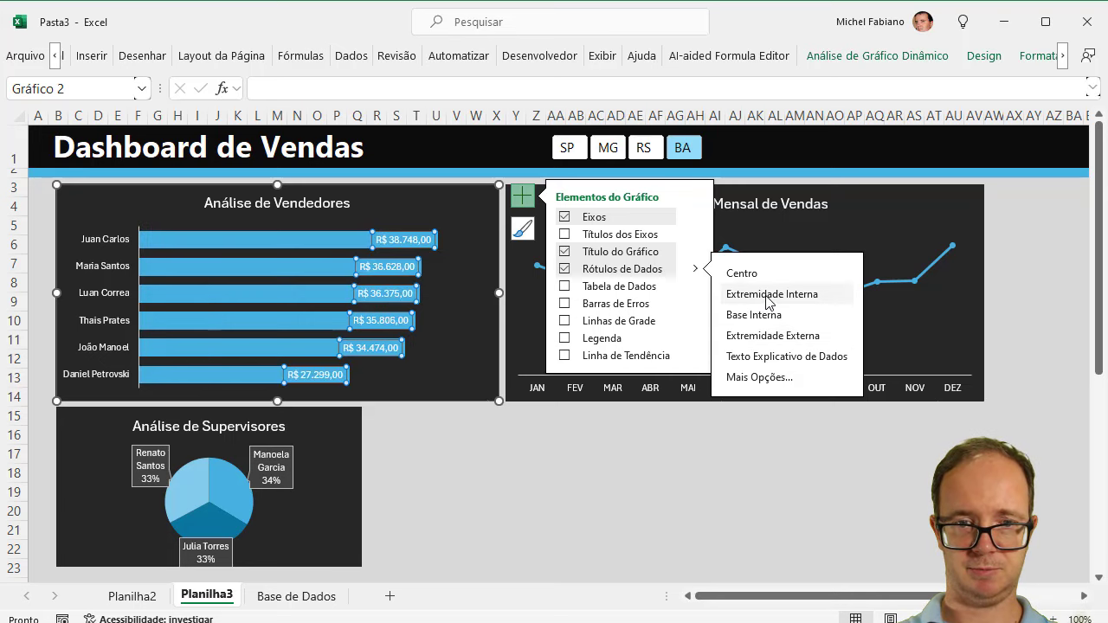
pyautogui.click(618, 468)
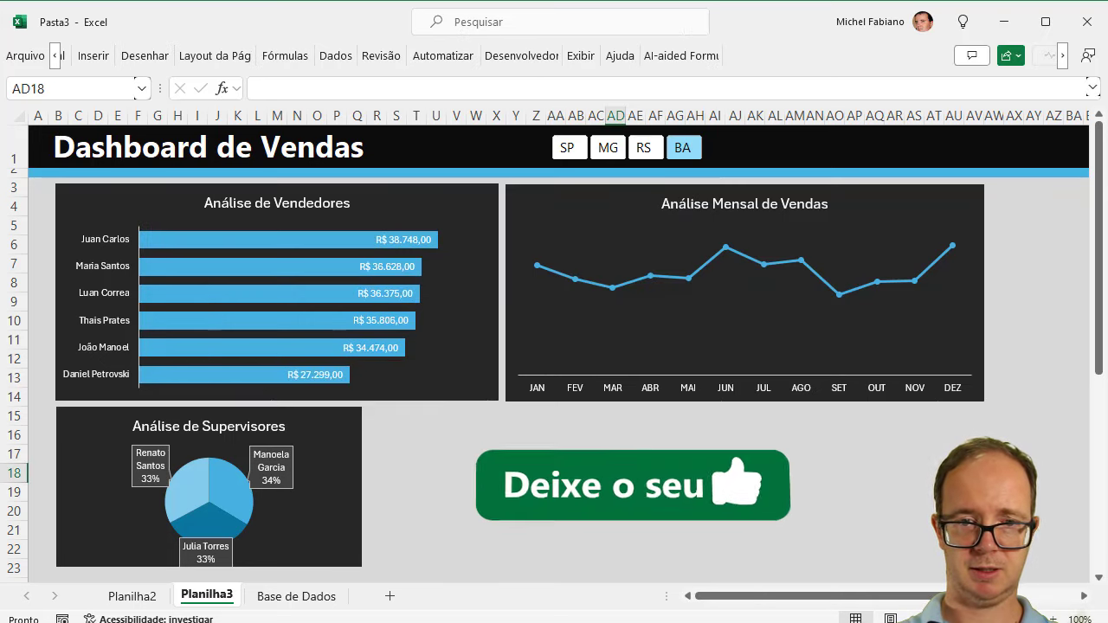
# Step: Make the bar value labels' text dark grey
pyautogui.click(424, 237)
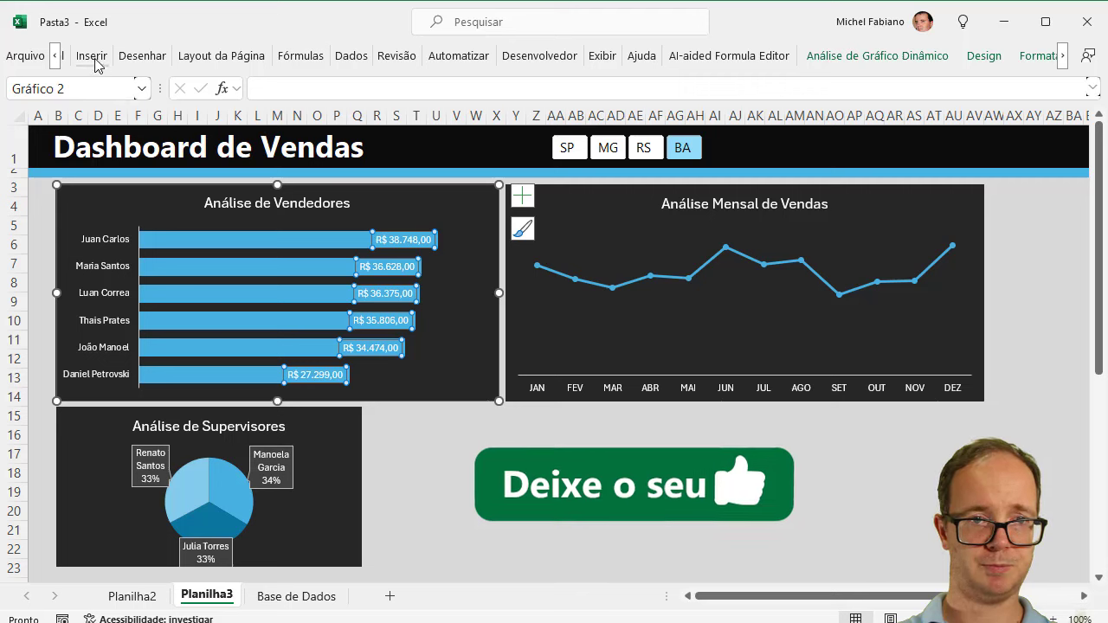
pyautogui.click(1036, 56)
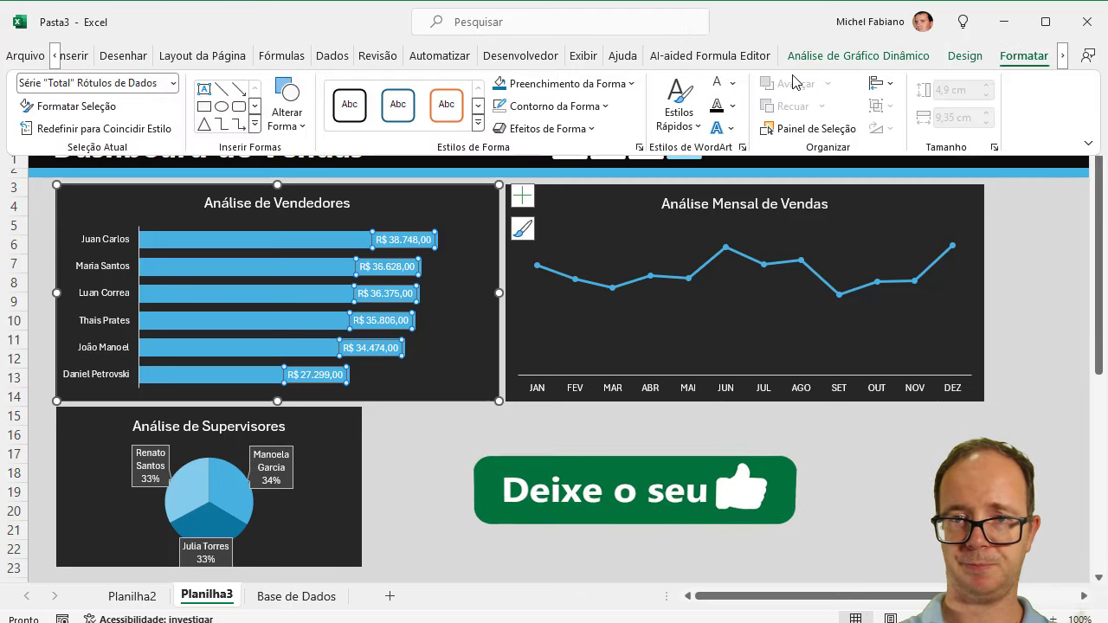
pyautogui.click(734, 83)
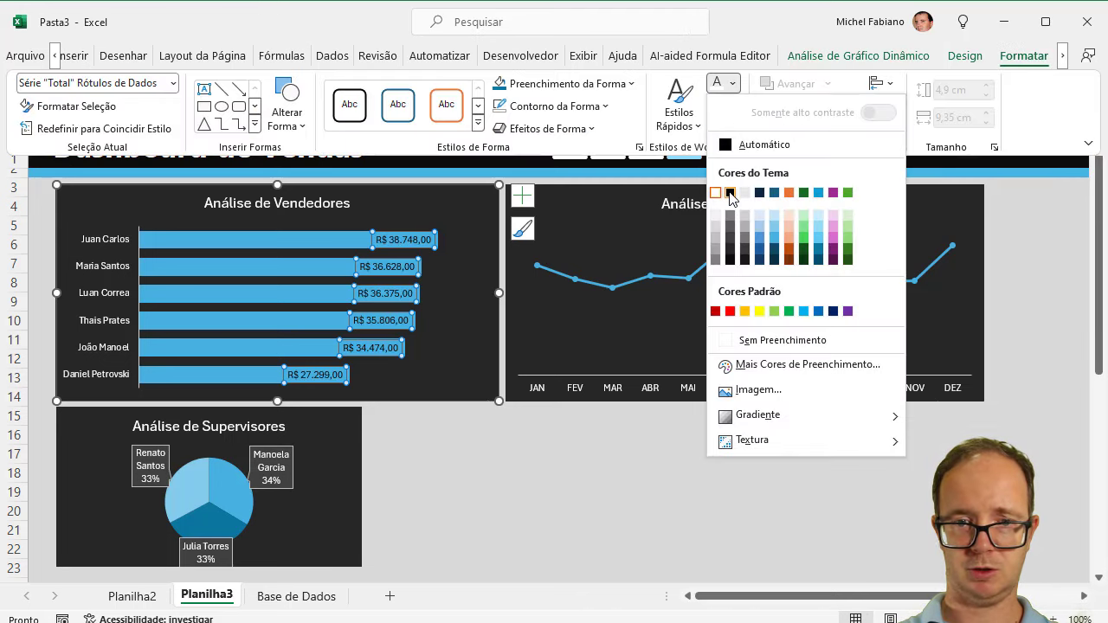
pyautogui.click(733, 251)
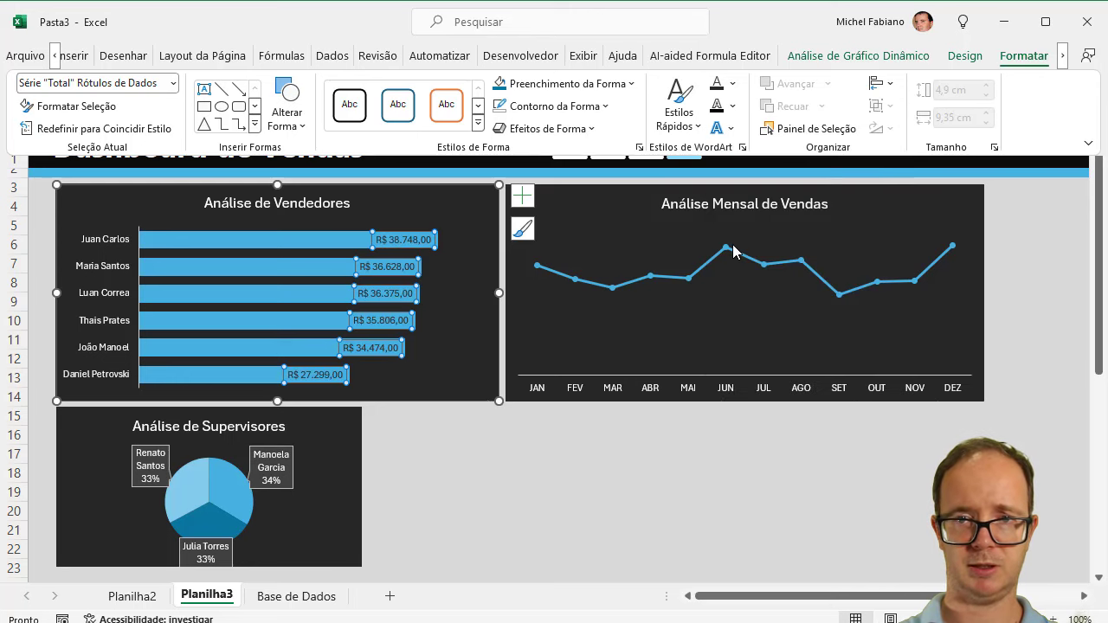
pyautogui.click(732, 84)
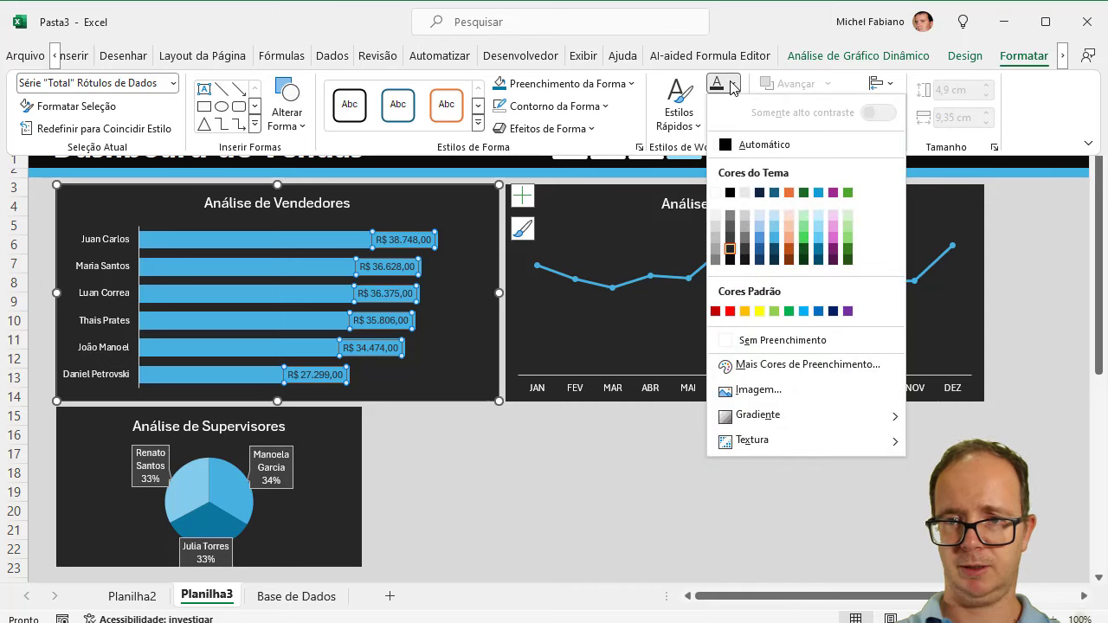
pyautogui.click(732, 84)
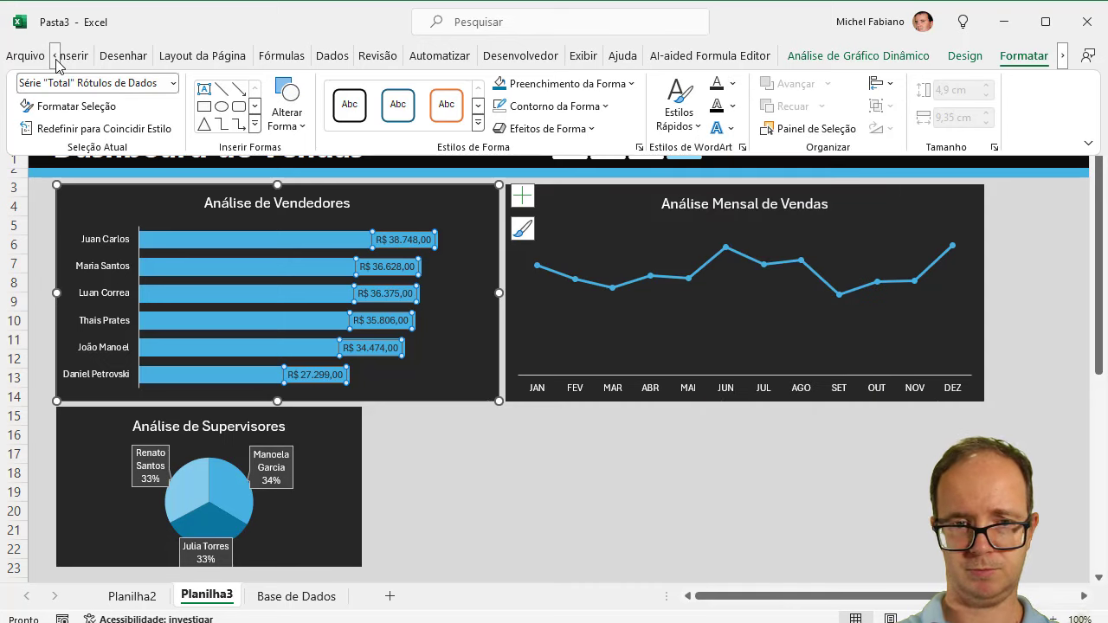
pyautogui.hotkey('ctrl', 'n')
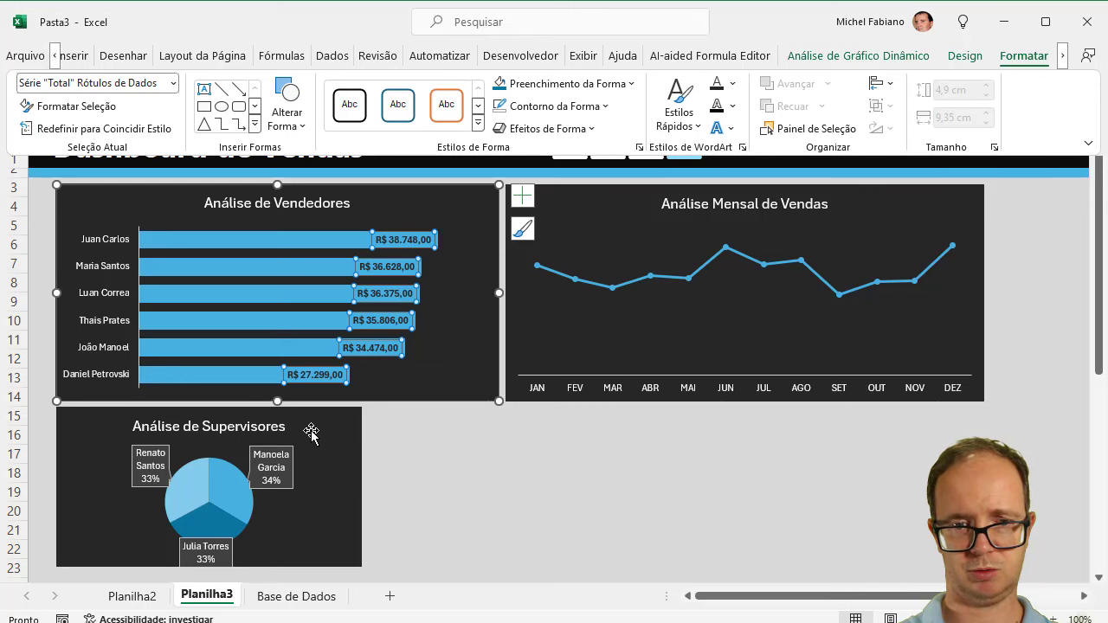
pyautogui.hotkey('ctrl', 'n')
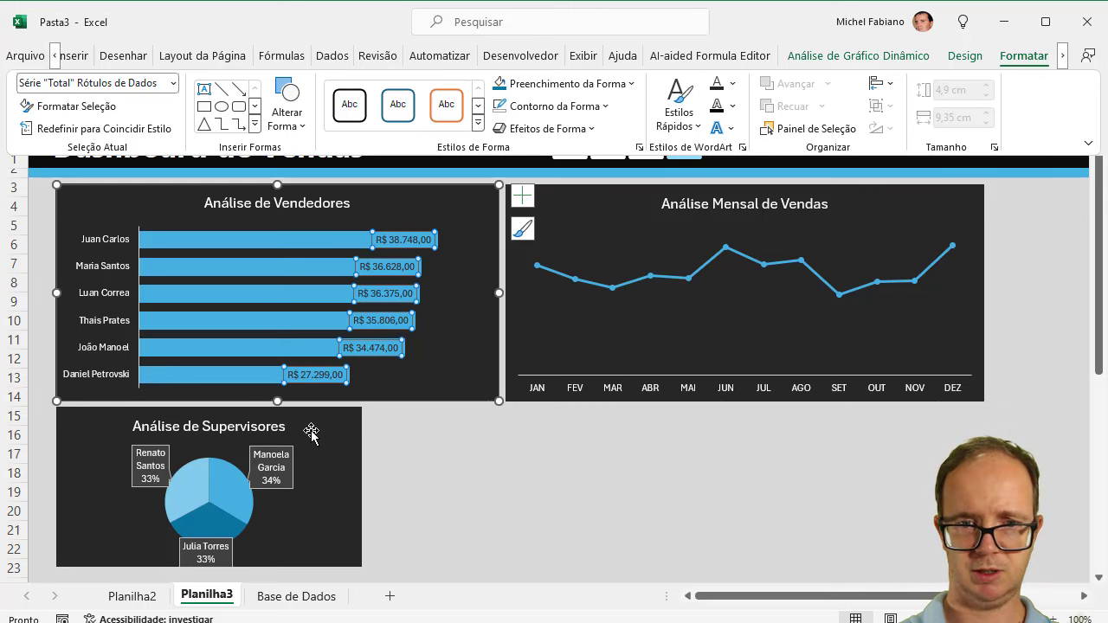
pyautogui.click(450, 472)
pyautogui.click(450, 473)
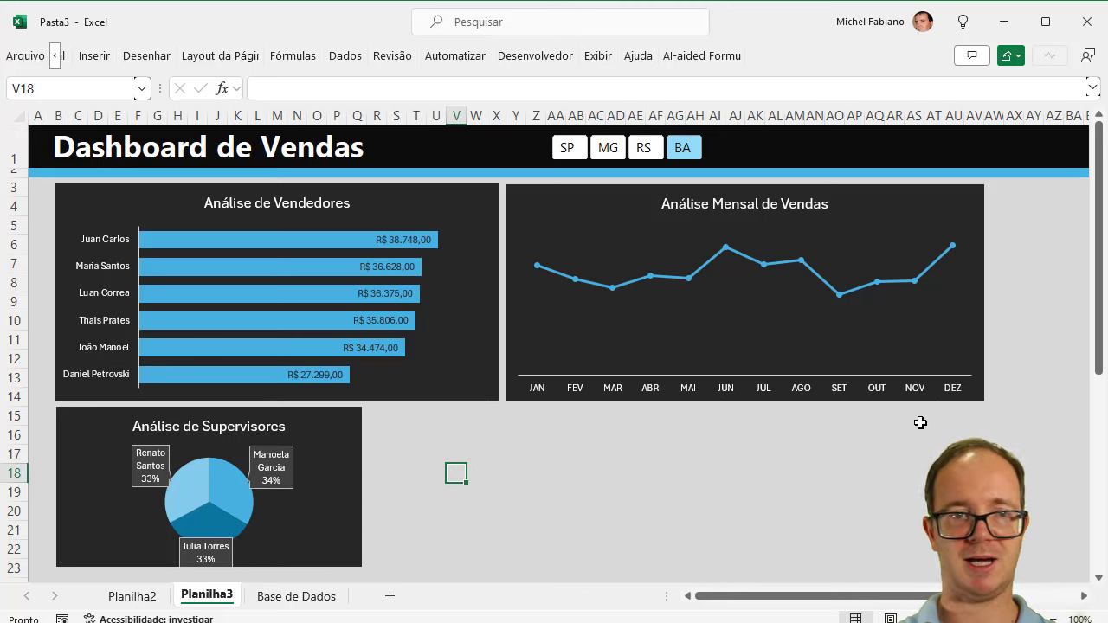
# Step: Test the SP, MG, RS and BA state slicers, ending on BA, then go to Planilha2
pyautogui.click(568, 148)
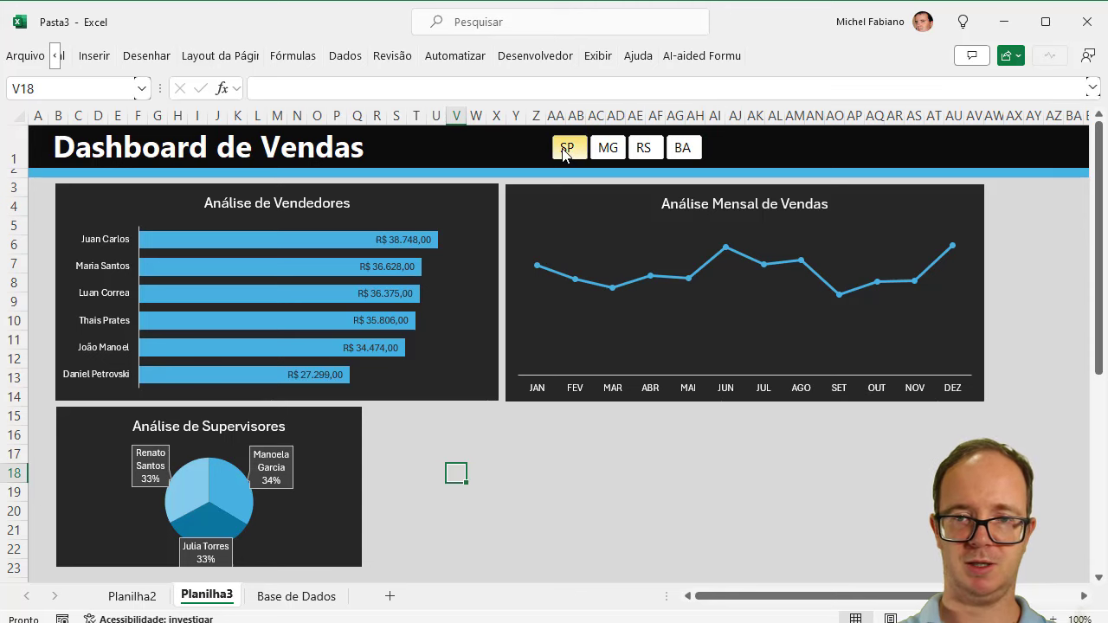
pyautogui.click(608, 148)
pyautogui.click(643, 148)
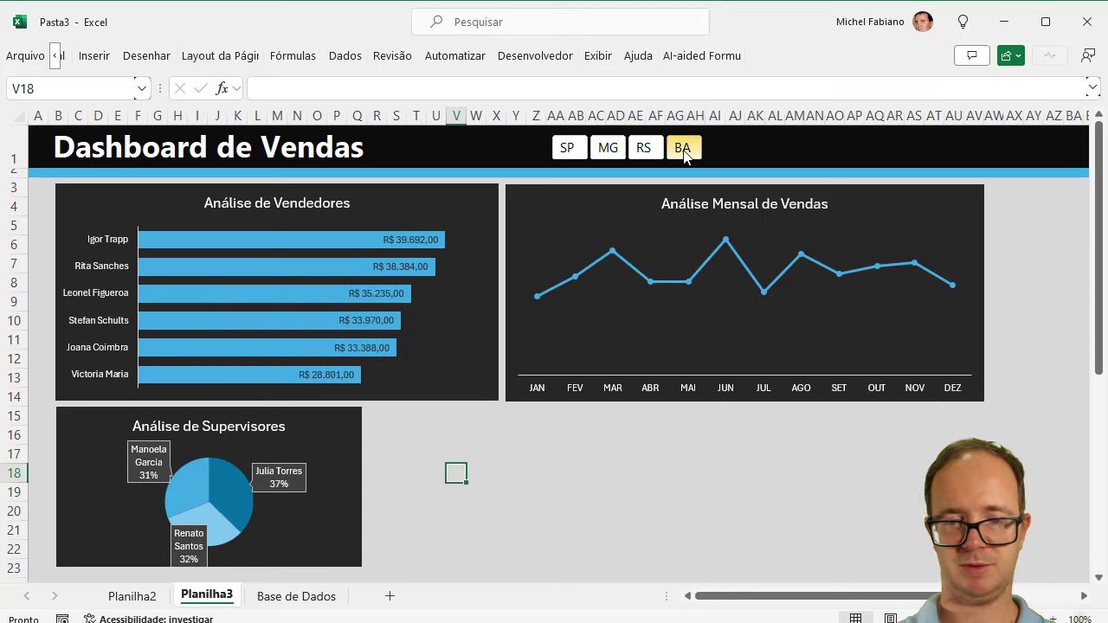
pyautogui.click(682, 148)
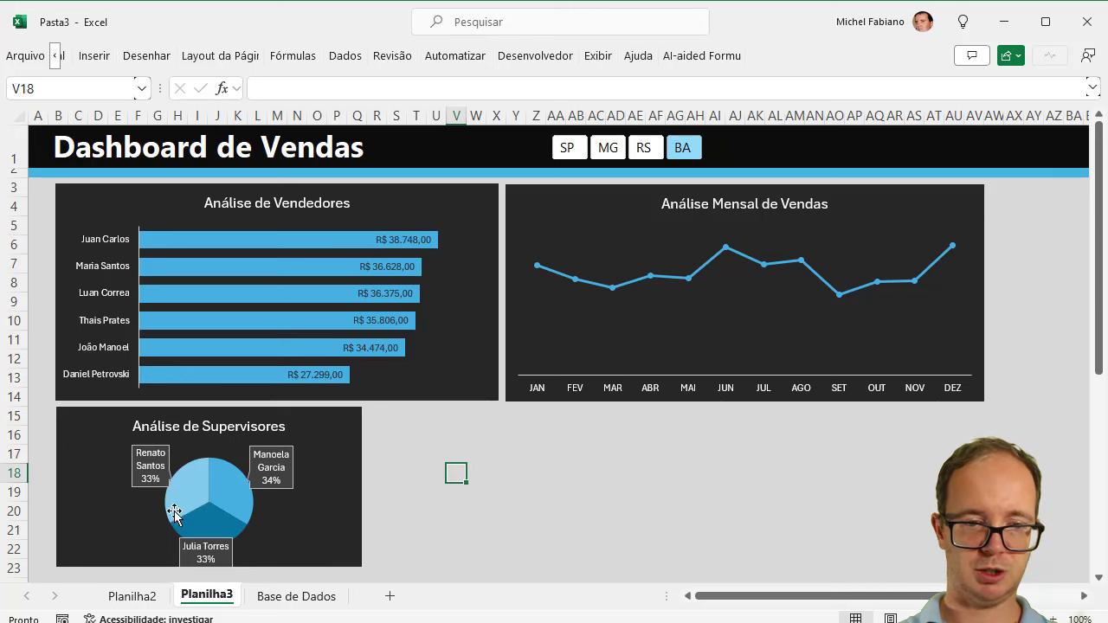
pyautogui.click(149, 595)
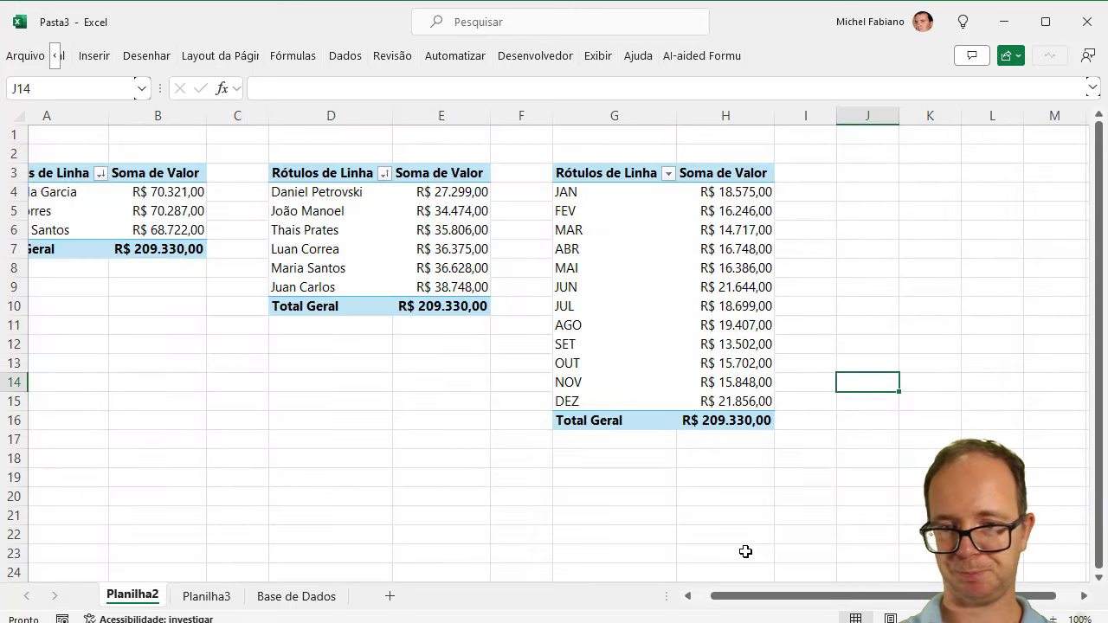
# Step: Scroll Planilha2 back to column A and return to the Planilha3 dashboard
pyautogui.moveTo(746, 597); pyautogui.dragTo(688, 611)
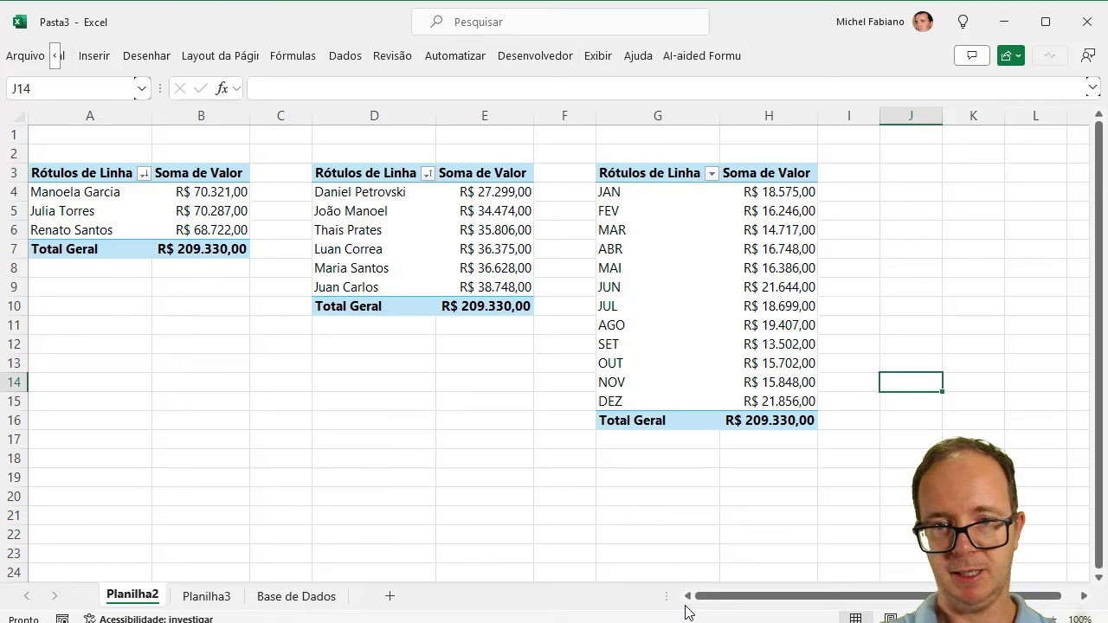
pyautogui.click(217, 598)
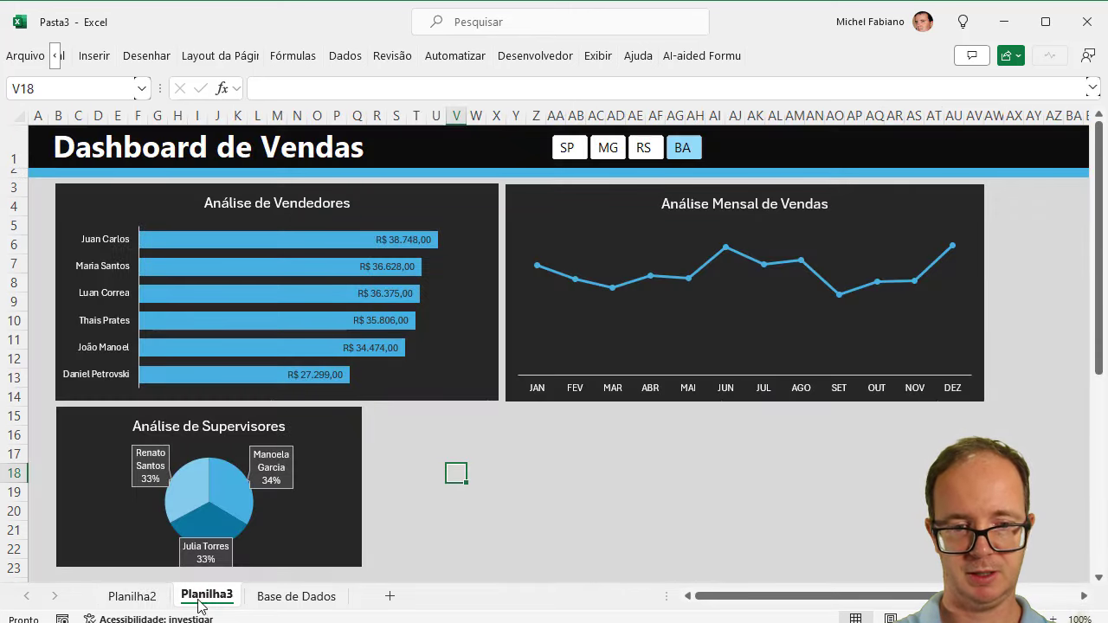
# Step: Check the Base de Dados sheet from row 1, then return to the Planilha3 dashboard
pyautogui.click(291, 597)
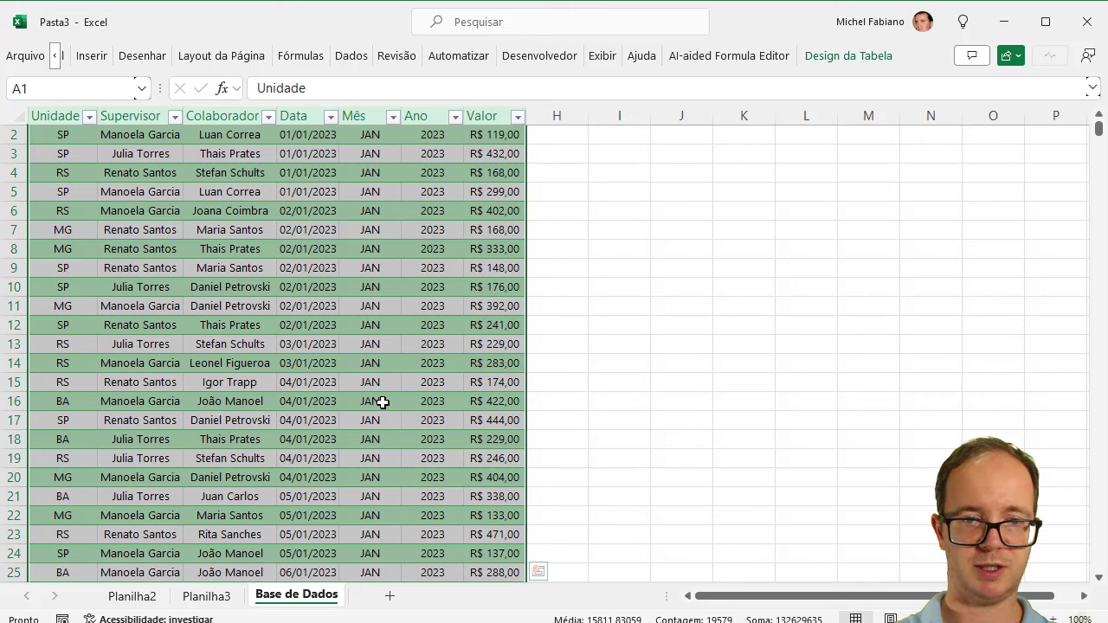
pyautogui.moveTo(1097, 130); pyautogui.dragTo(1098, 120)
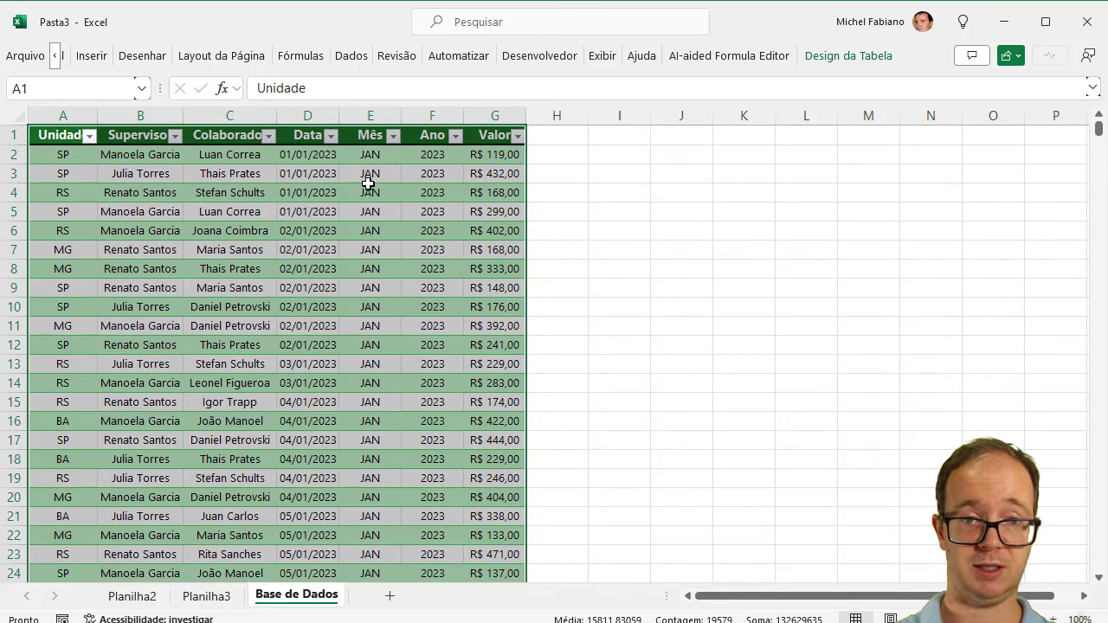
pyautogui.click(199, 597)
# Step: Copy the monthly pivot table G3:H16 on Planilha2 to J3 and autofit columns J and K
pyautogui.click(141, 599)
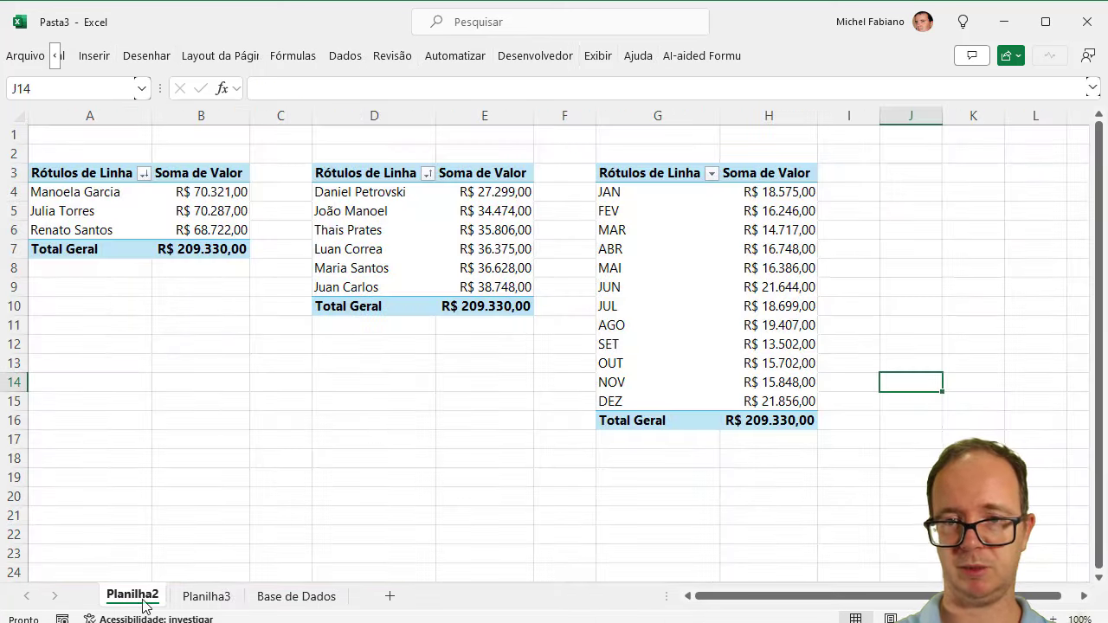
pyautogui.moveTo(625, 178); pyautogui.dragTo(751, 419)
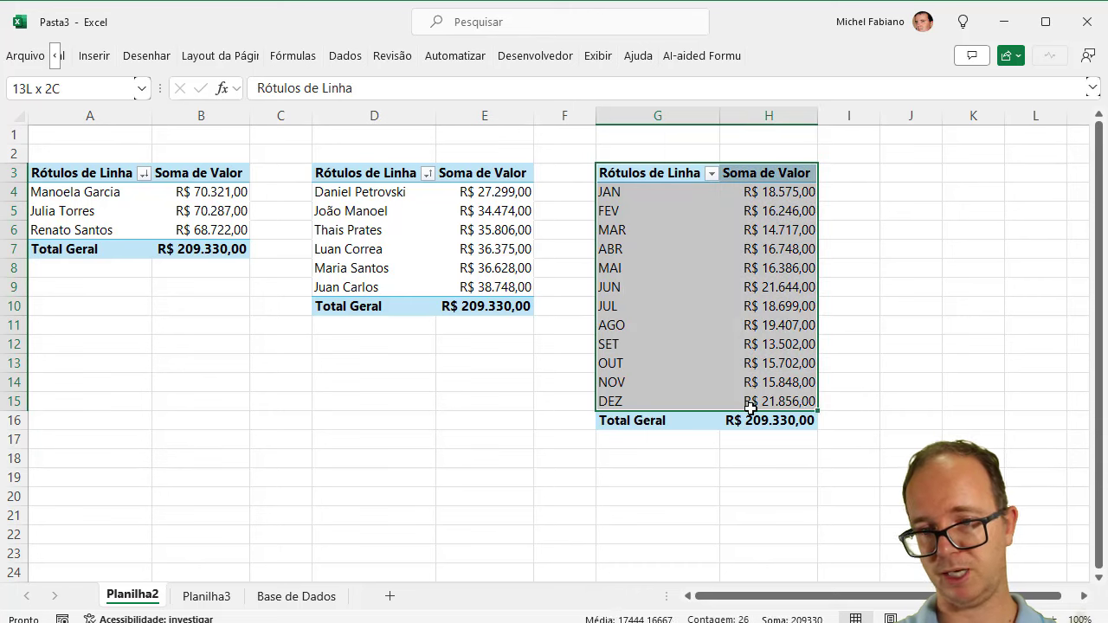
pyautogui.hotkey('ctrl', 'c')
pyautogui.click(908, 172)
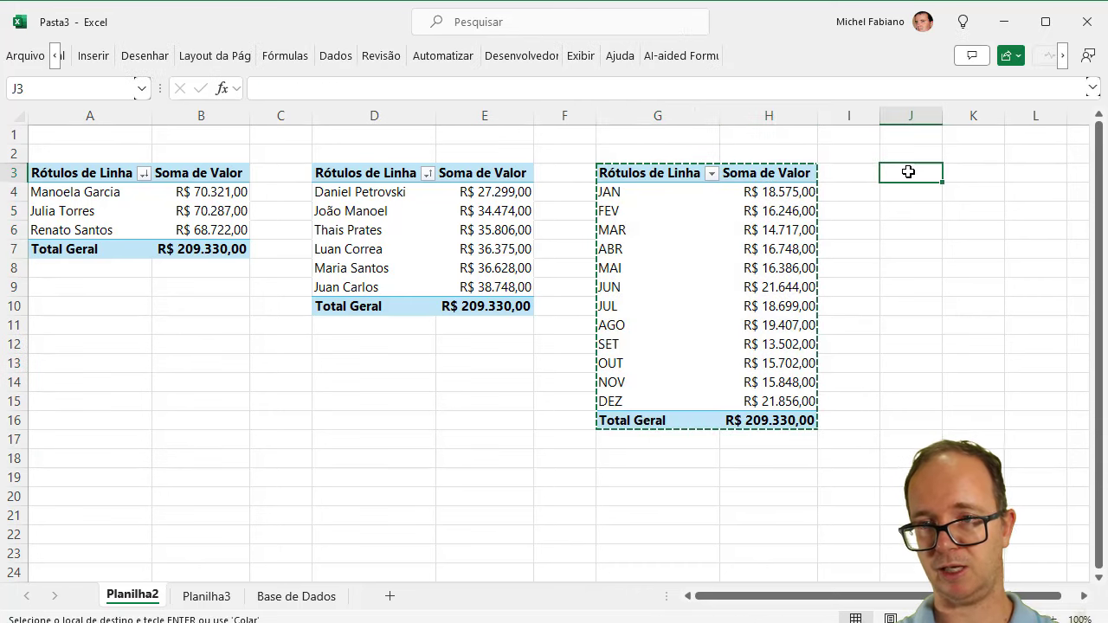
pyautogui.hotkey('ctrl', 'v')
pyautogui.doubleClick(942, 115)
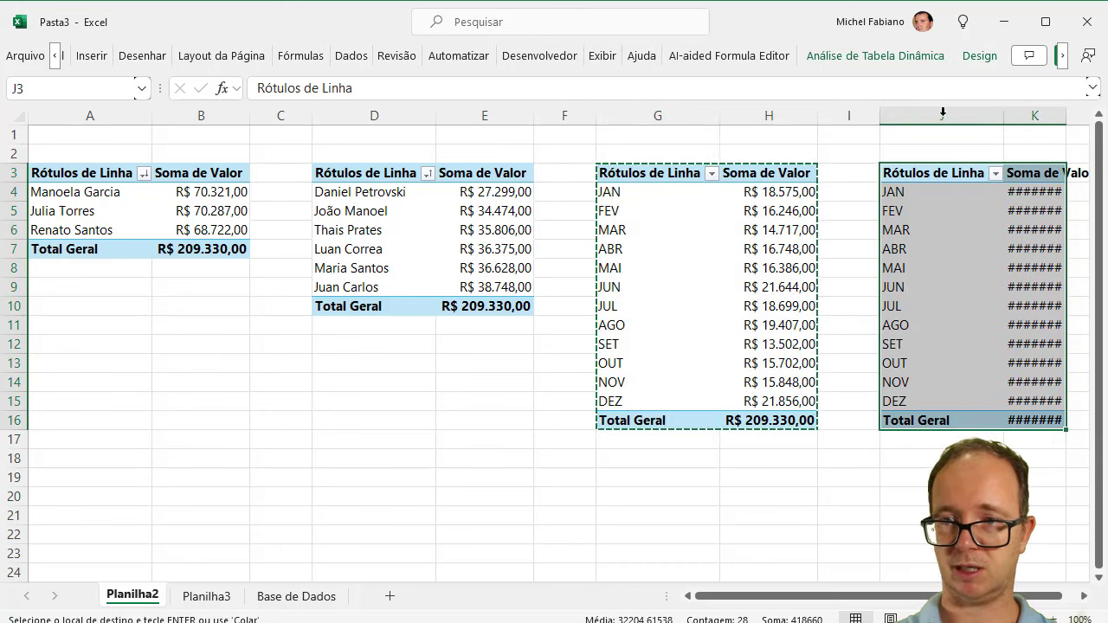
pyautogui.doubleClick(1064, 116)
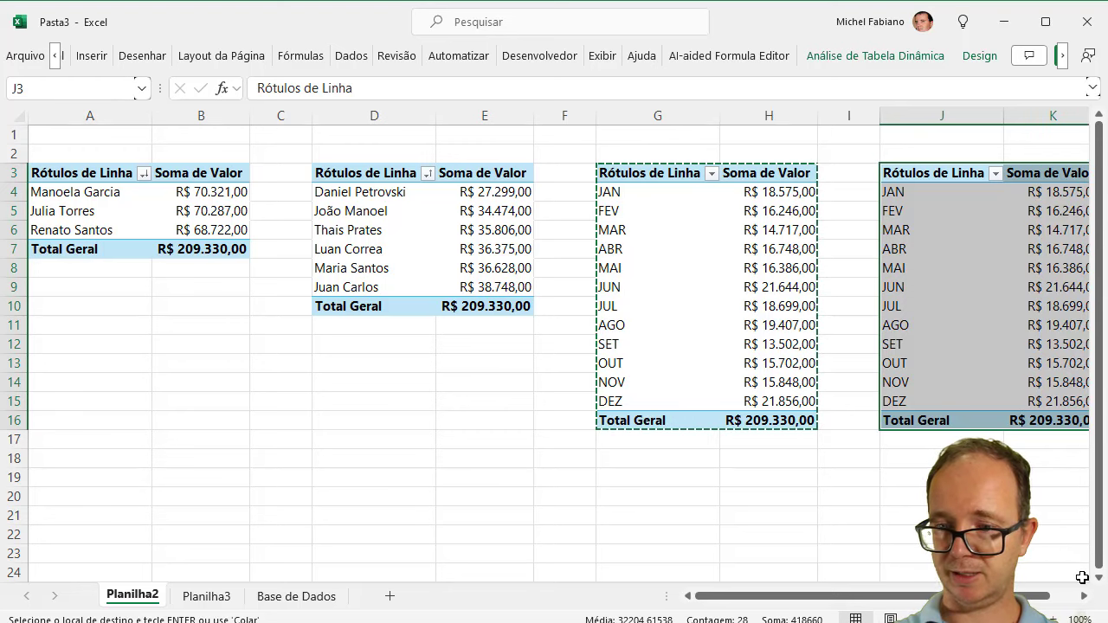
# Step: In the copied pivot table's Field List, replace Soma de Valor with a count of Mês
pyautogui.click(1084, 597)
pyautogui.click(779, 173)
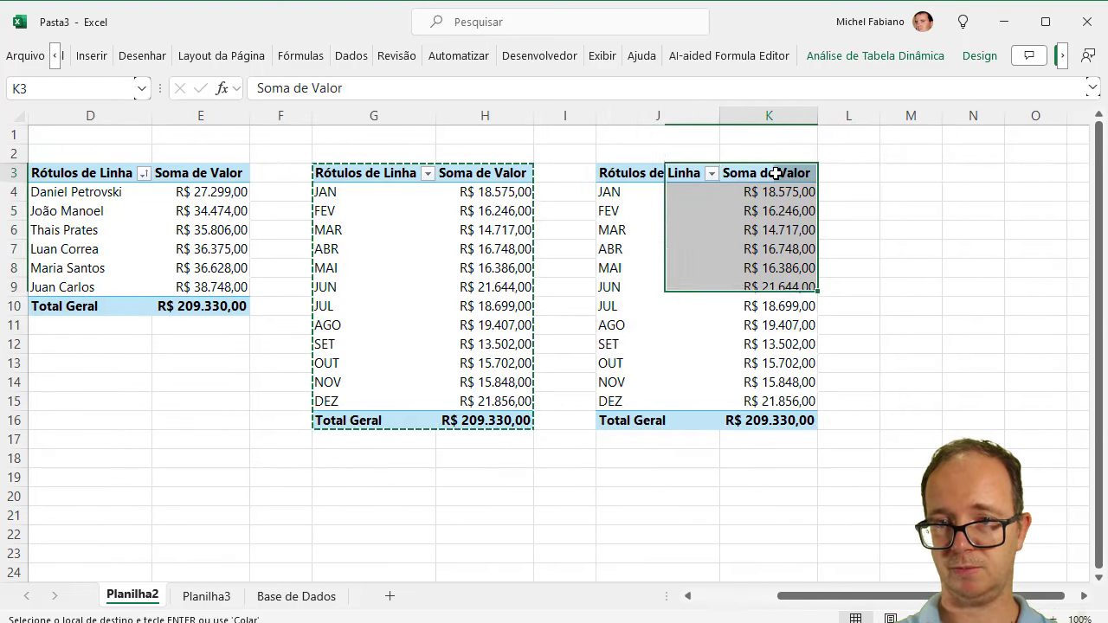
pyautogui.click(776, 198)
pyautogui.click(751, 173)
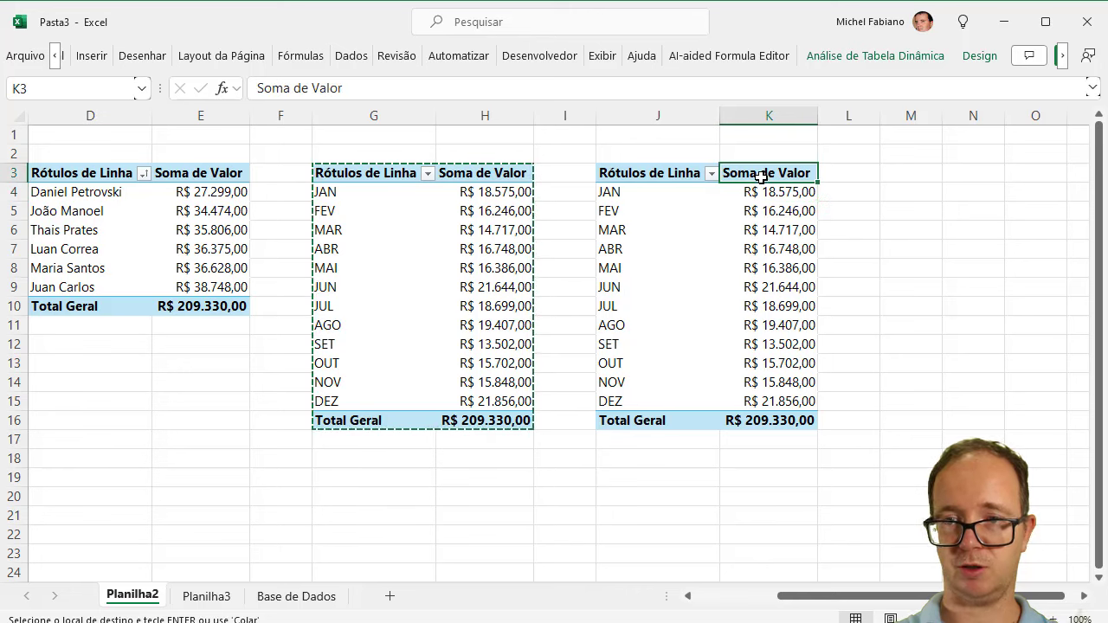
pyautogui.click(900, 57)
pyautogui.click(969, 122)
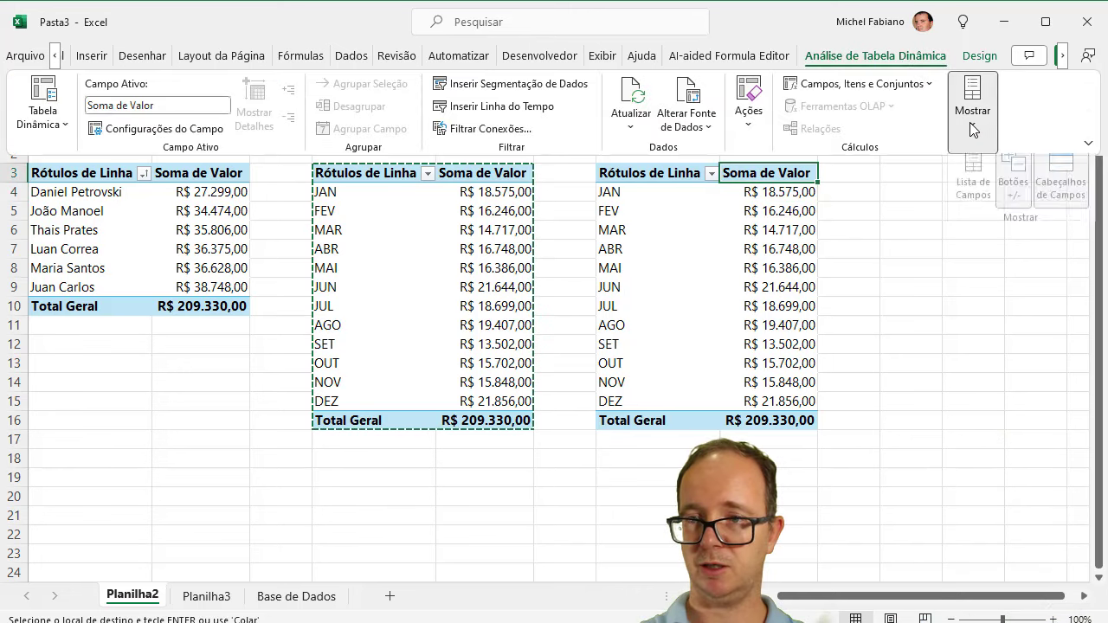
pyautogui.click(973, 198)
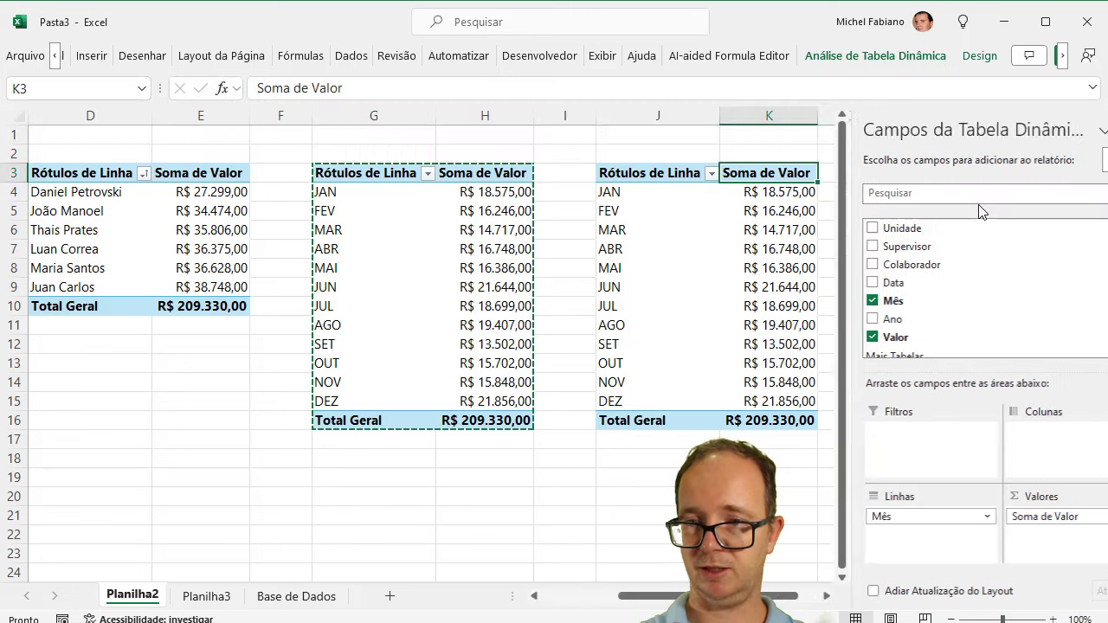
pyautogui.click(1084, 517)
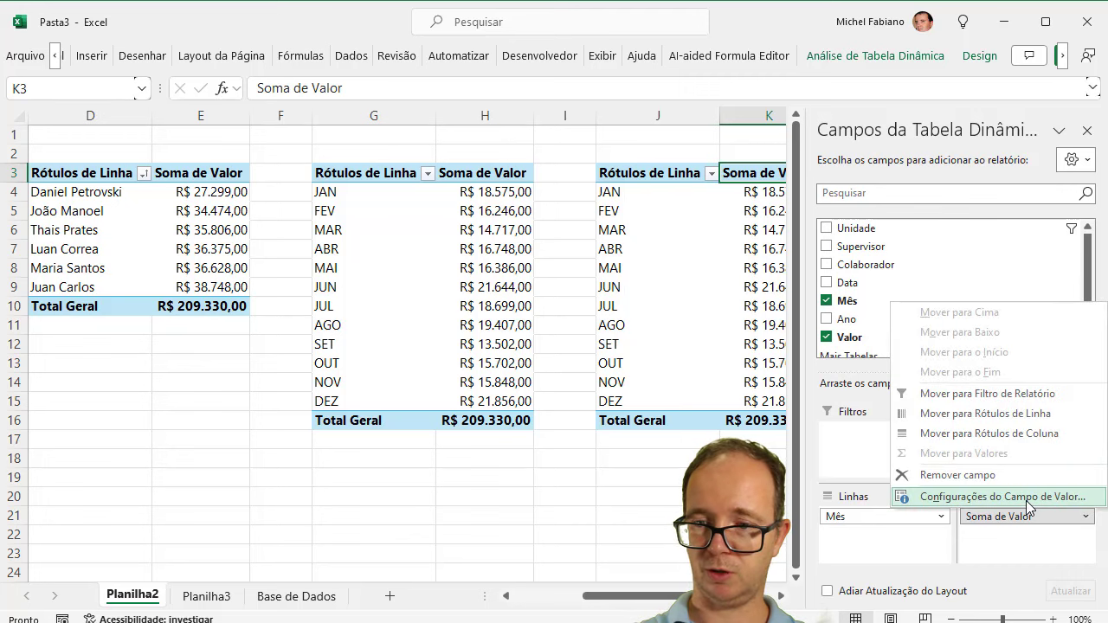
pyautogui.click(1021, 537)
pyautogui.moveTo(1019, 517)
pyautogui.mouseDown()
pyautogui.moveTo(1001, 355)
pyautogui.moveTo(956, 327)
pyautogui.moveTo(991, 541)
pyautogui.mouseUp()
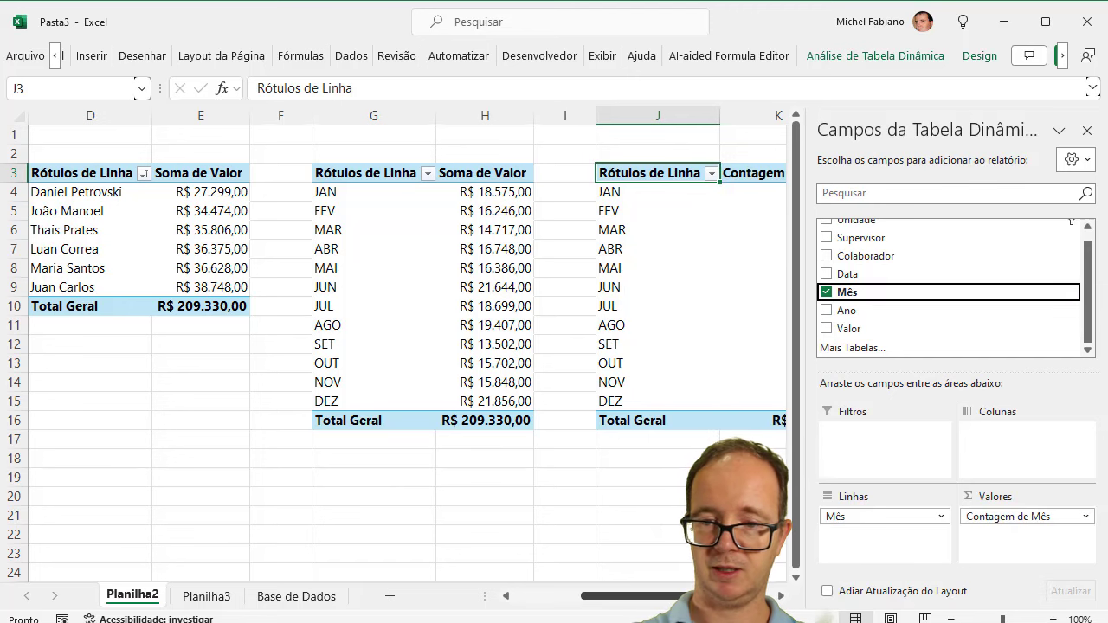
pyautogui.hscroll(3, 678, 181)
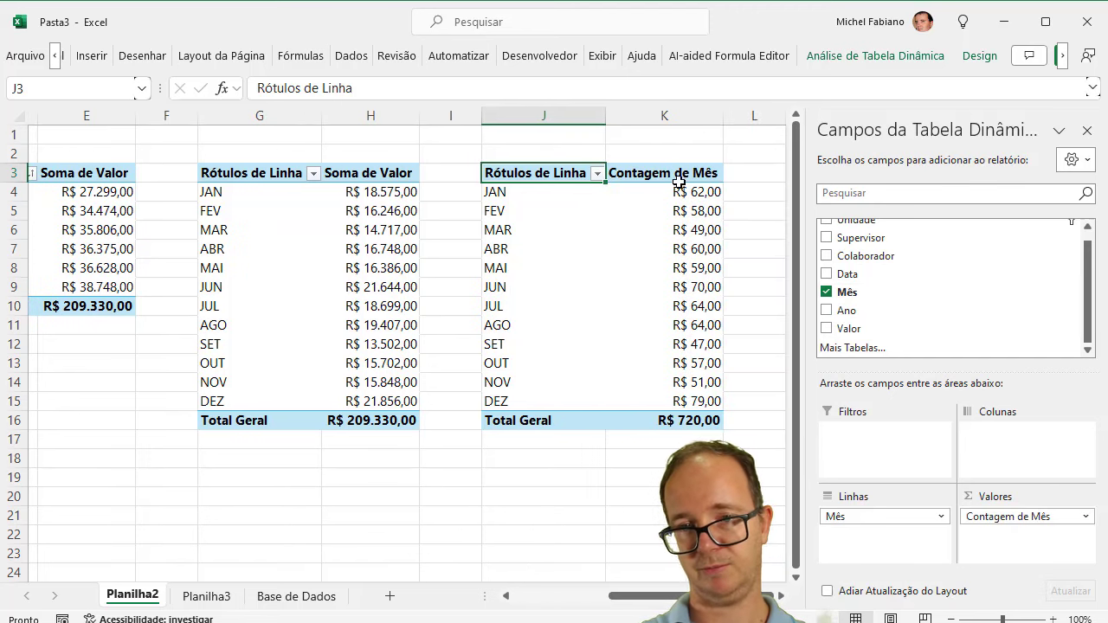
# Step: Format the monthly counts K4:K15 as Geral so they show as plain numbers
pyautogui.moveTo(684, 191); pyautogui.dragTo(712, 394)
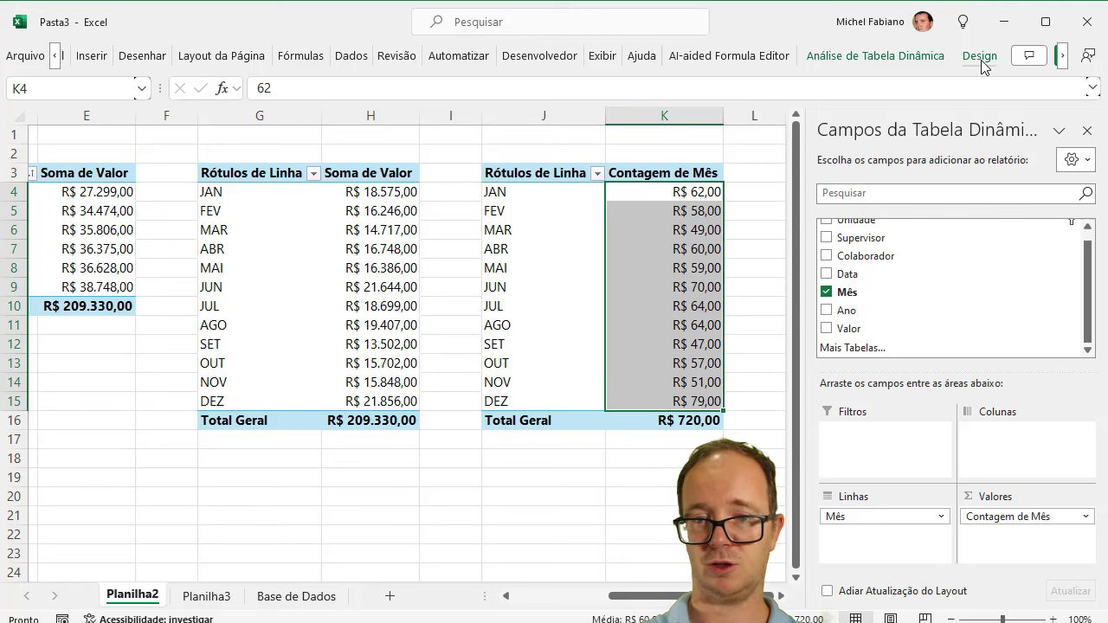
pyautogui.click(55, 57)
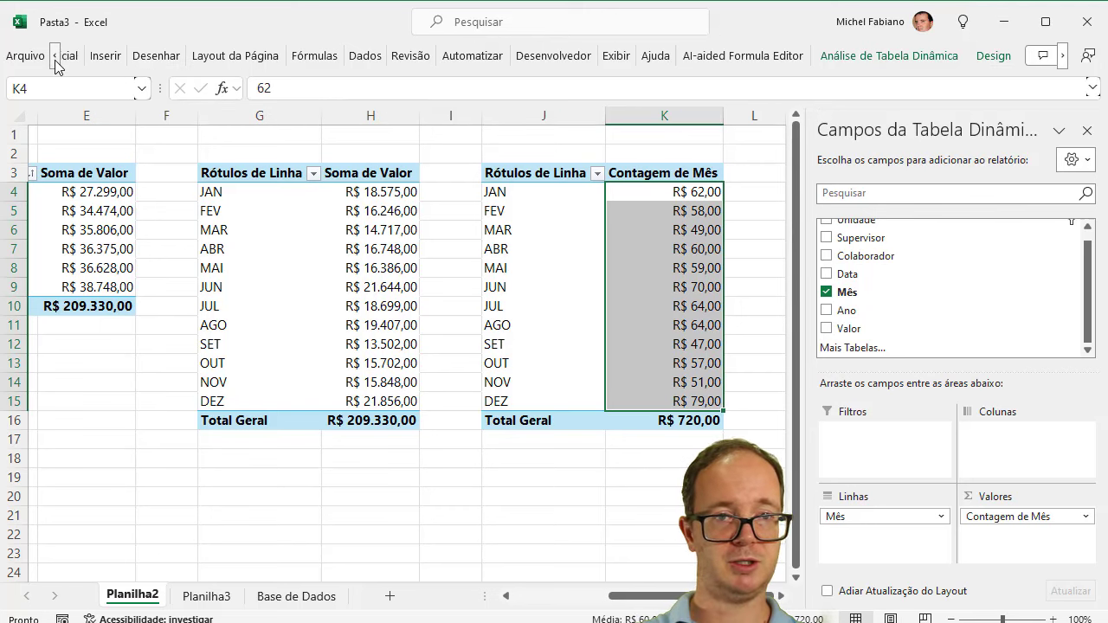
pyautogui.hotkey('ctrl', '1')
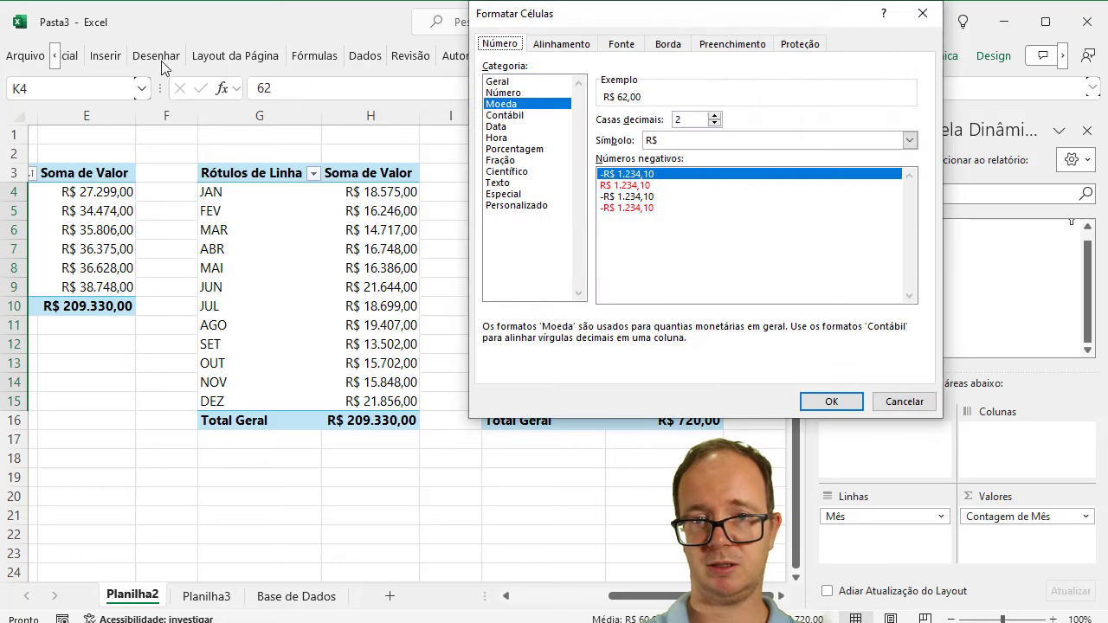
pyautogui.click(496, 84)
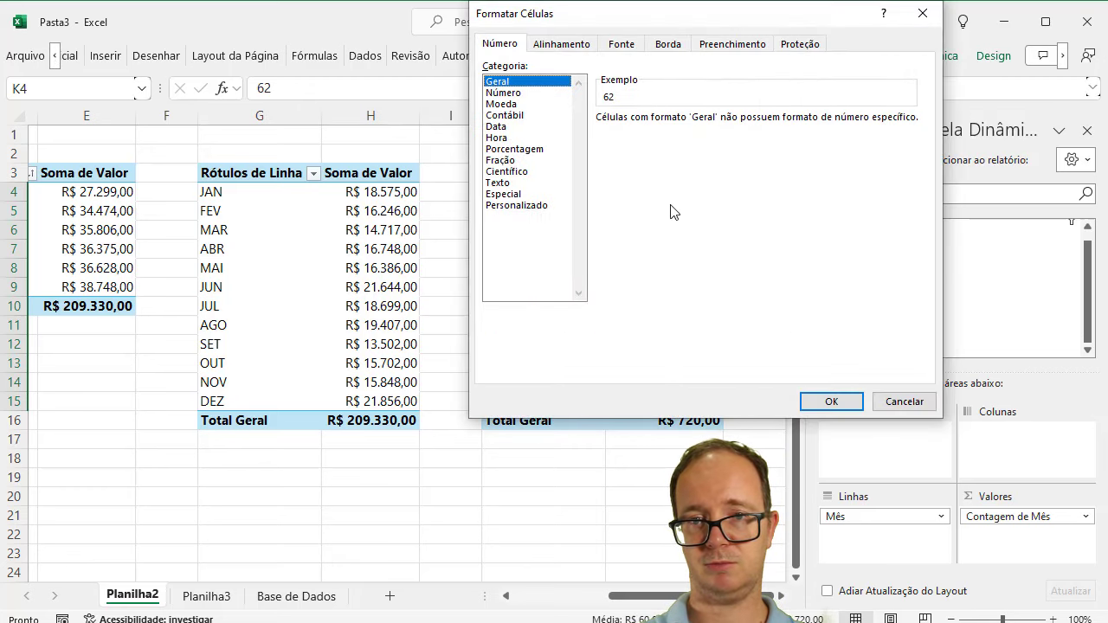
pyautogui.click(505, 94)
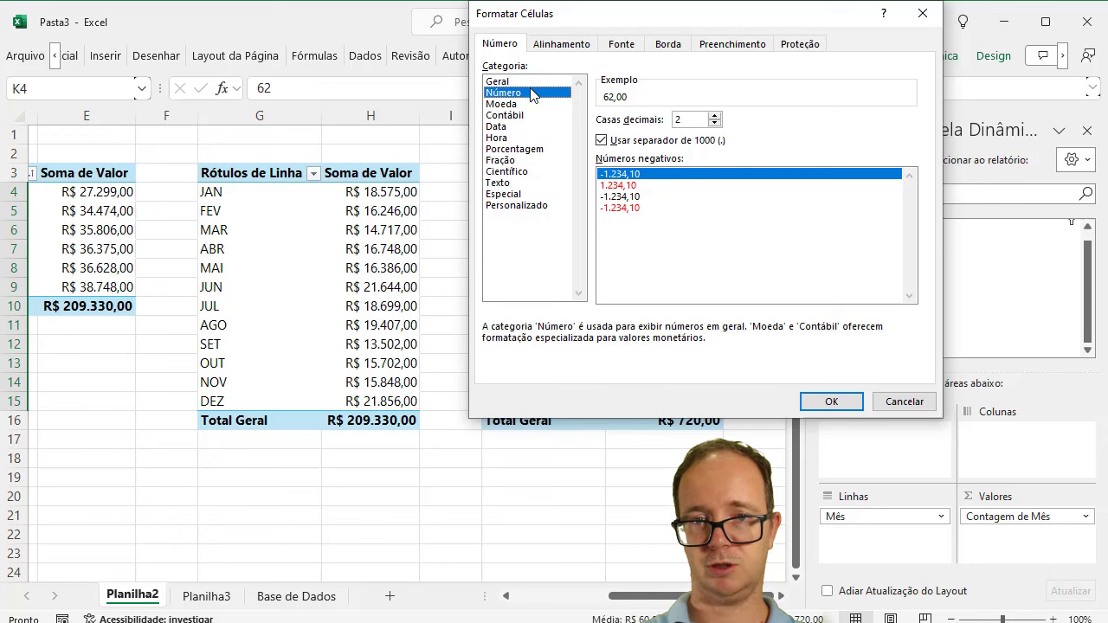
pyautogui.click(526, 81)
pyautogui.click(835, 401)
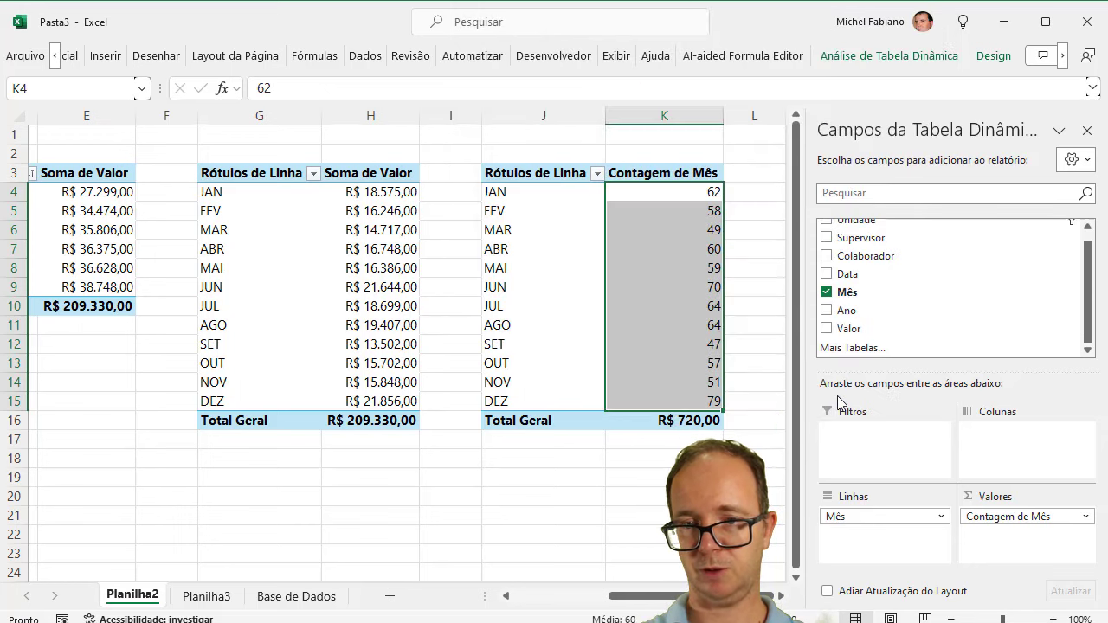
# Step: Insert a clustered column pivot chart without gridlines, legend, field buttons or vertical axis
pyautogui.click(107, 57)
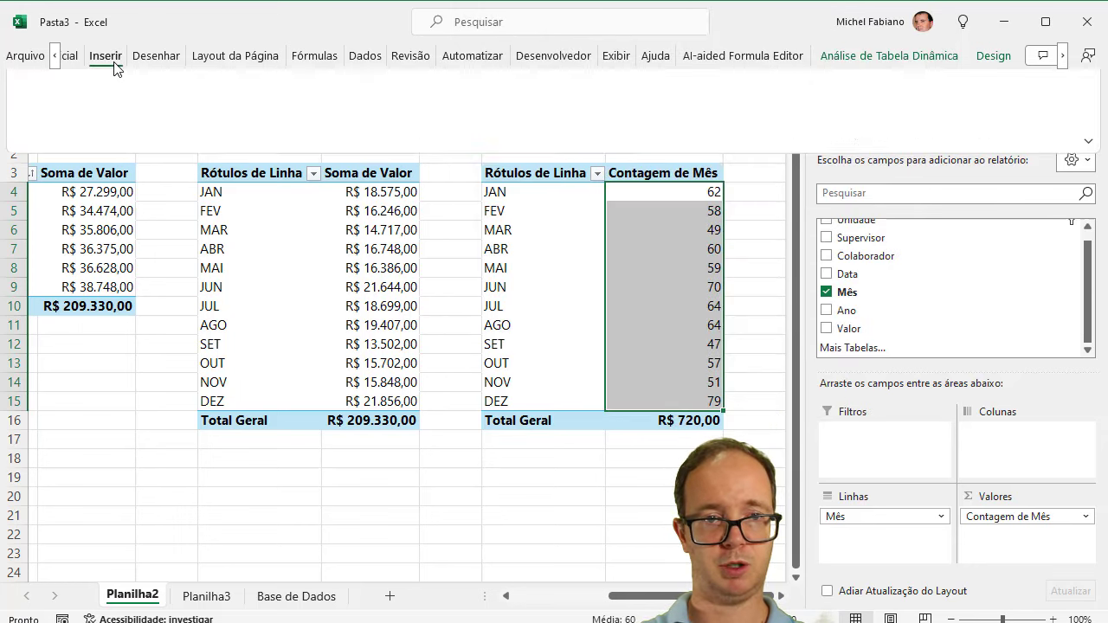
pyautogui.click(434, 86)
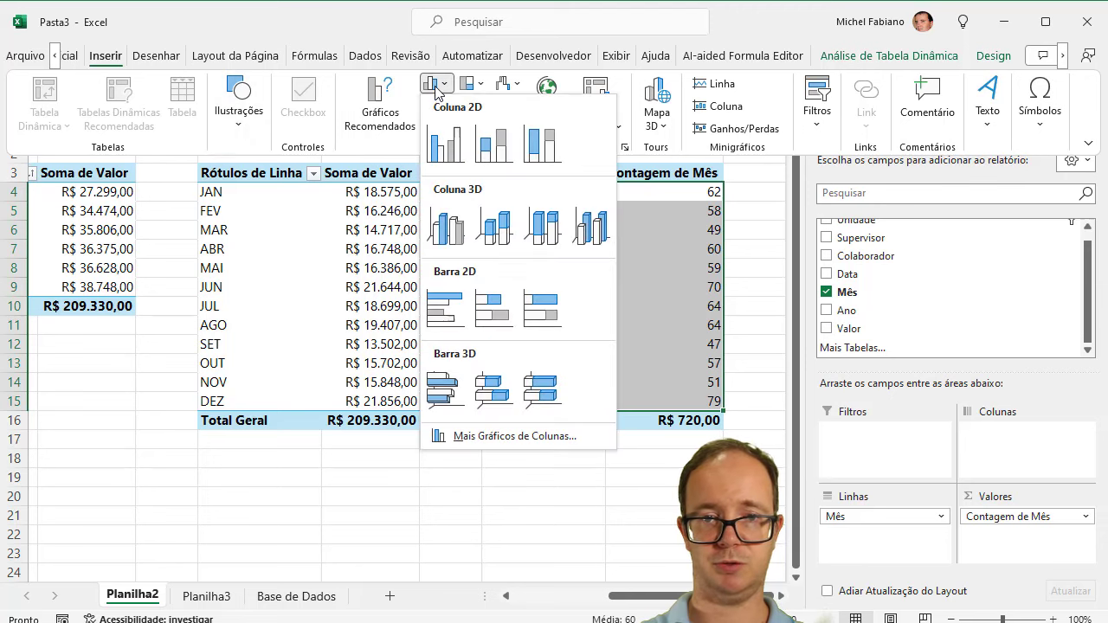
pyautogui.click(454, 158)
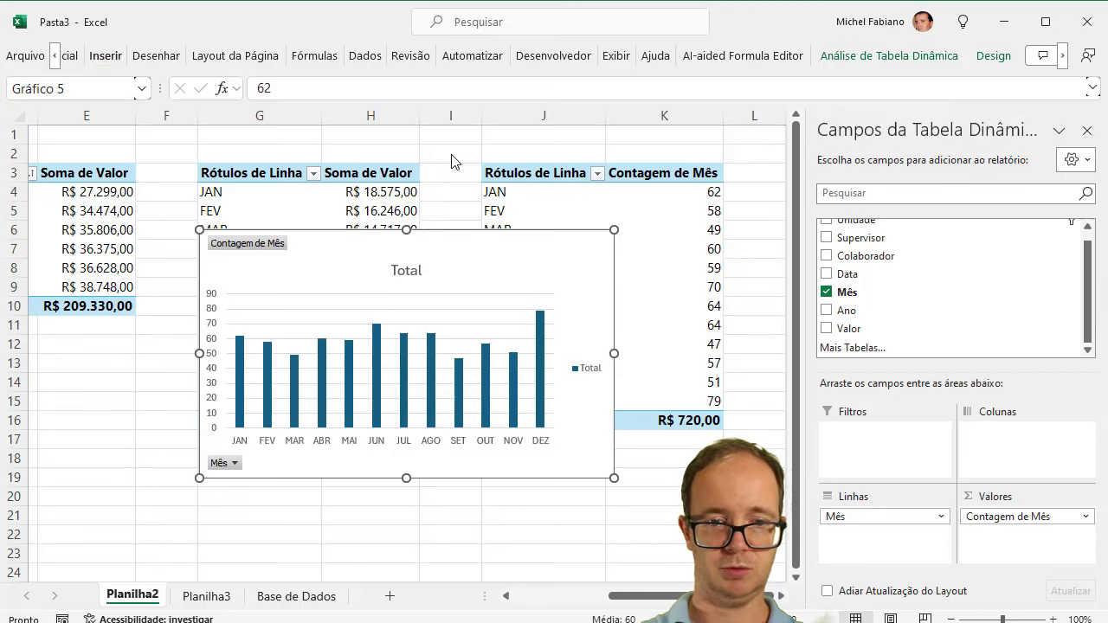
pyautogui.click(390, 374)
pyautogui.press('Delete')
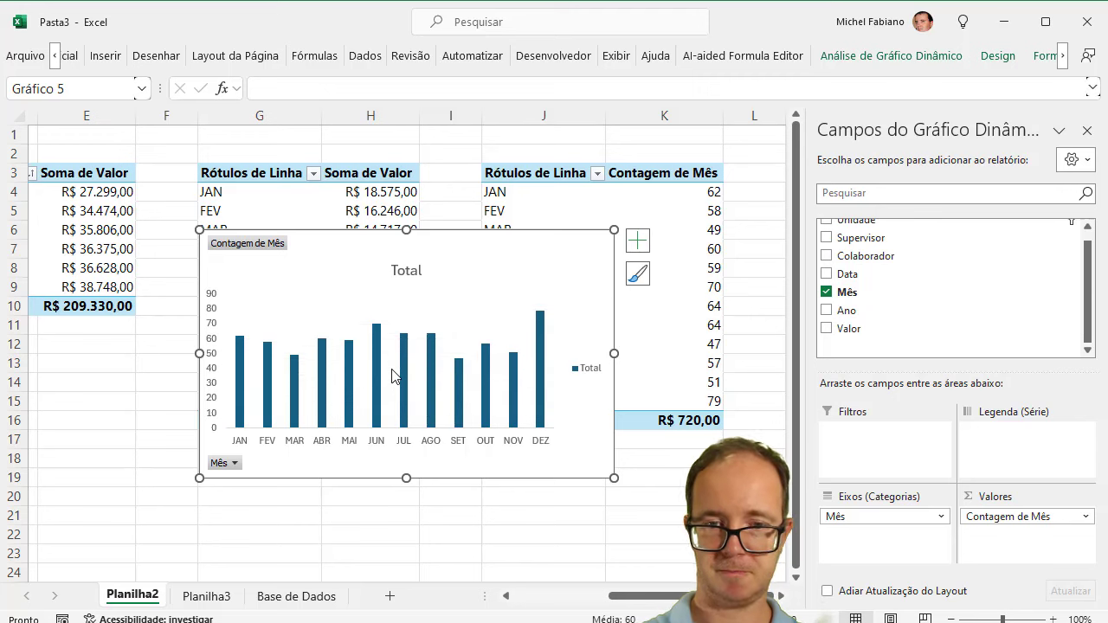
pyautogui.press('Delete')
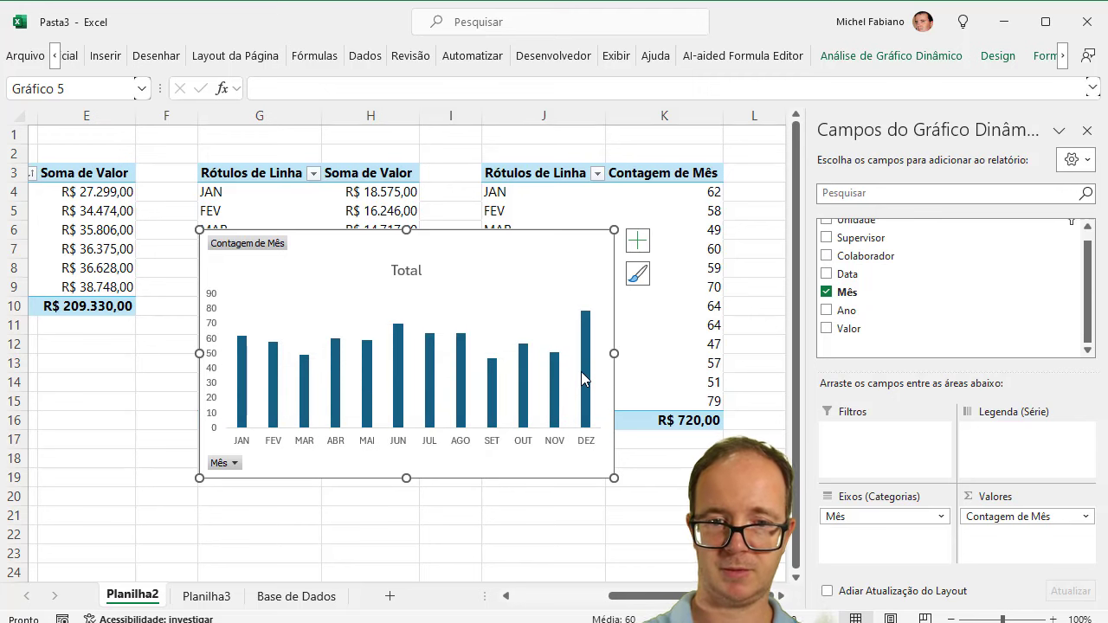
pyautogui.click(919, 58)
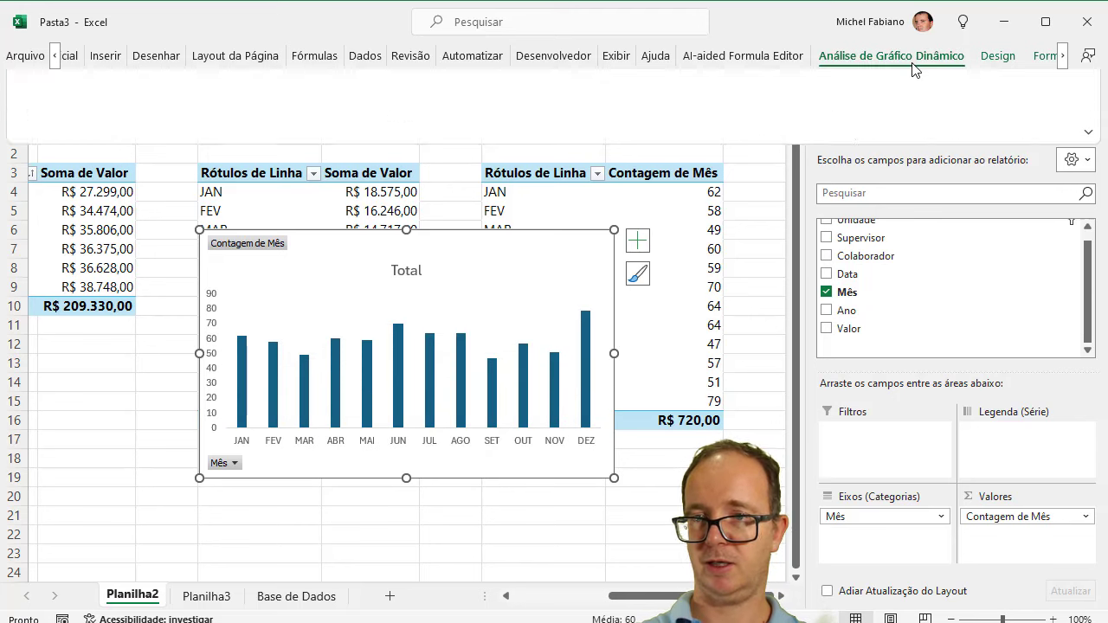
pyautogui.click(996, 108)
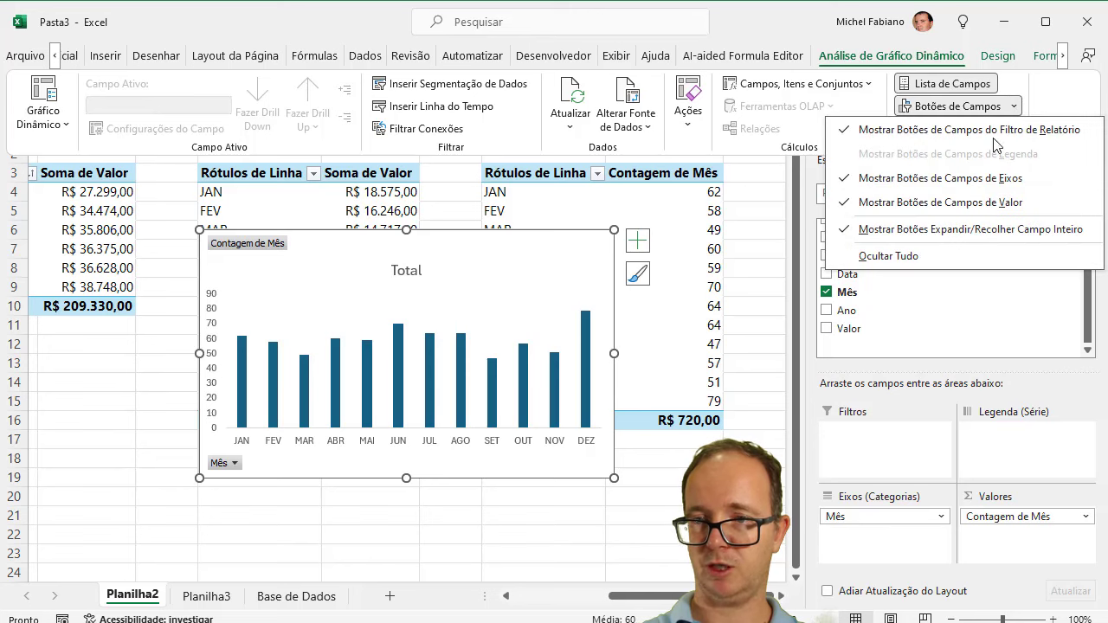
pyautogui.click(905, 257)
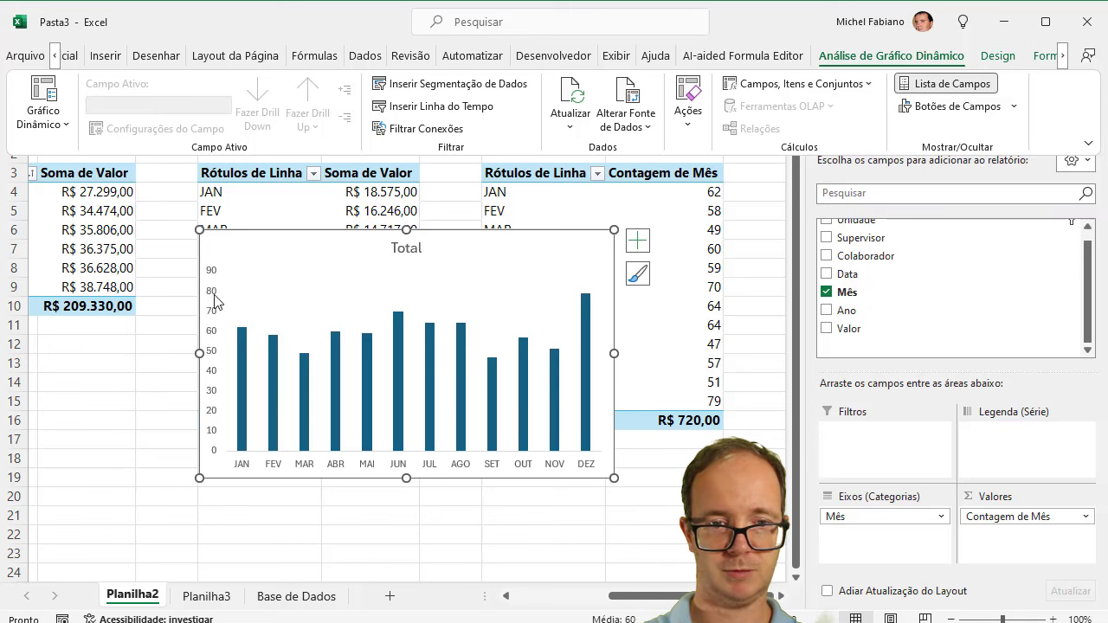
pyautogui.click(214, 299)
pyautogui.click(214, 299)
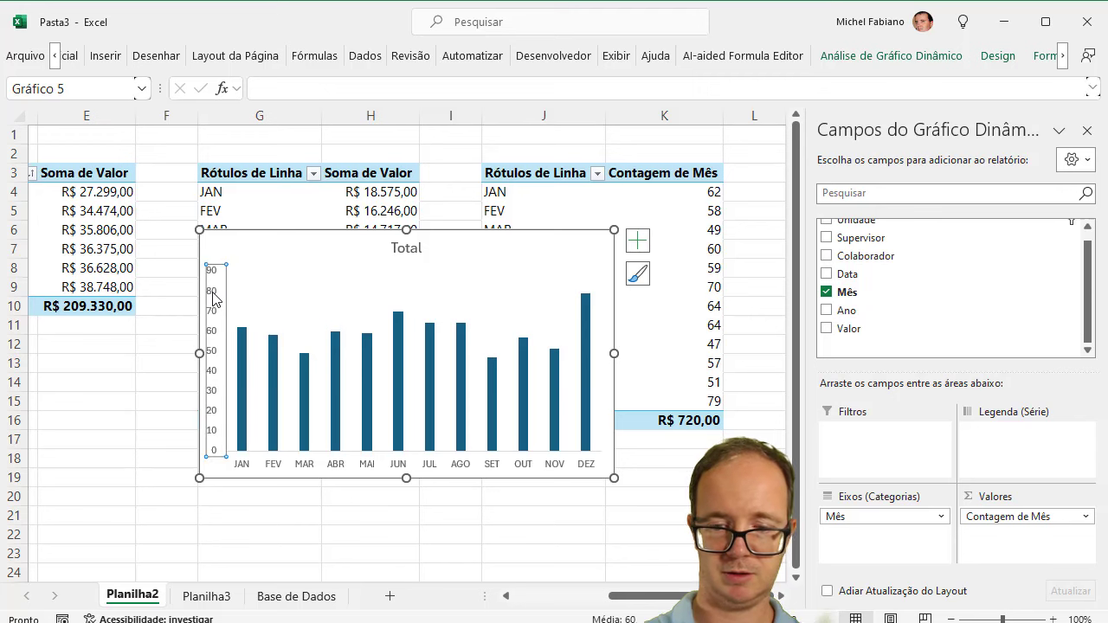
pyautogui.press('Delete')
# Step: Retitle the chart 'Quantidade de Vendas Realizadas por Mês'
pyautogui.click(409, 248)
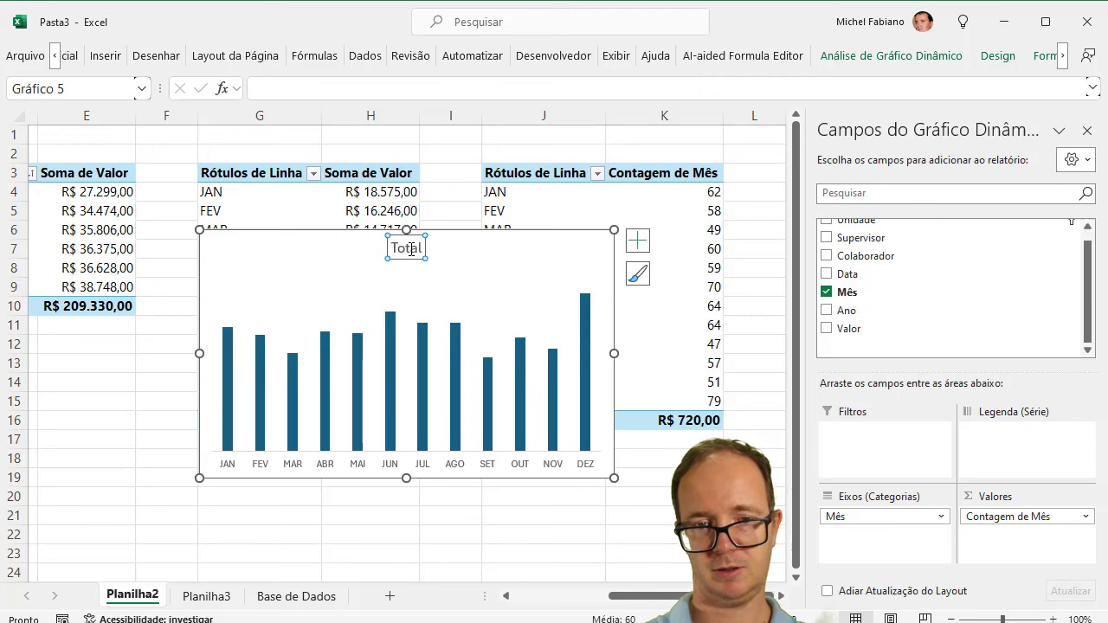
pyautogui.doubleClick(410, 249)
pyautogui.write('Q')
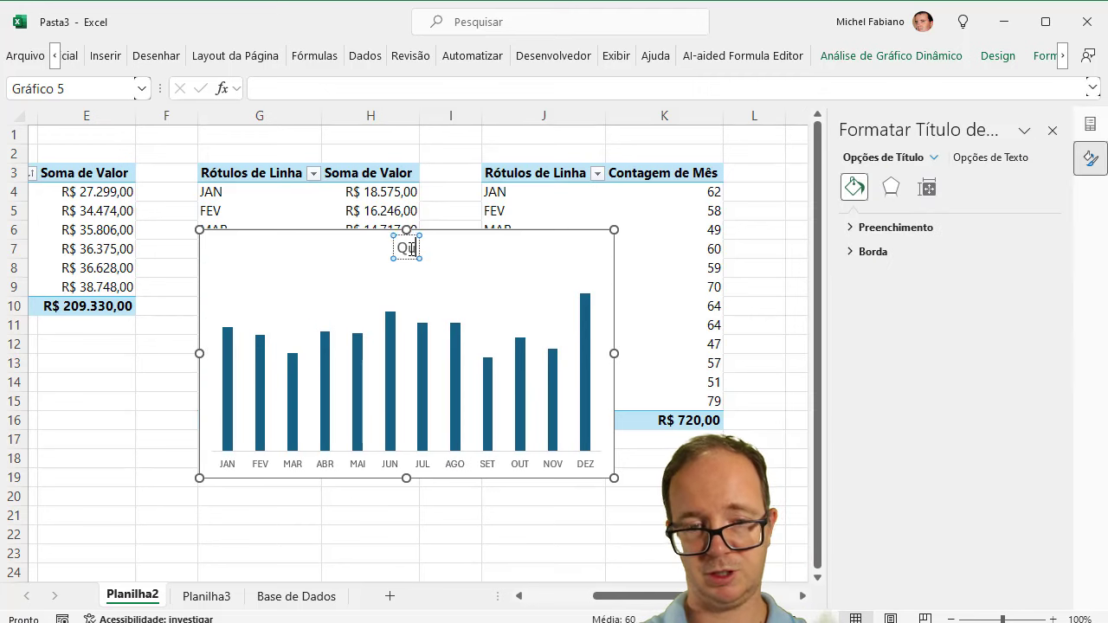
pyautogui.write('uantidade de')
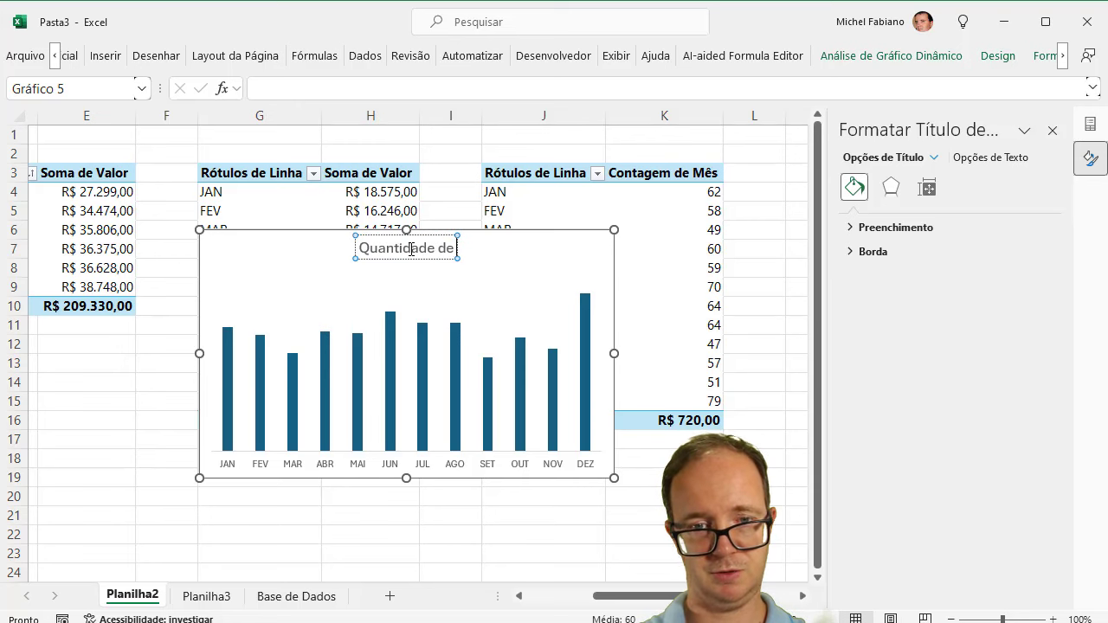
pyautogui.write(' Vendas Realiza')
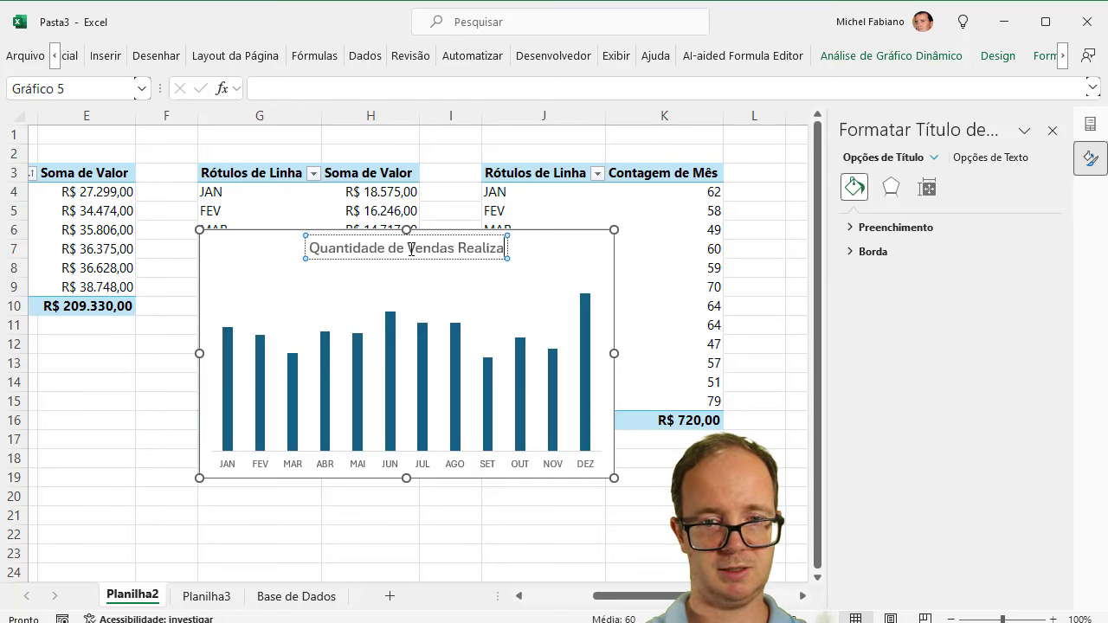
pyautogui.write('das n')
pyautogui.press('BackSpace')
pyautogui.write('por')
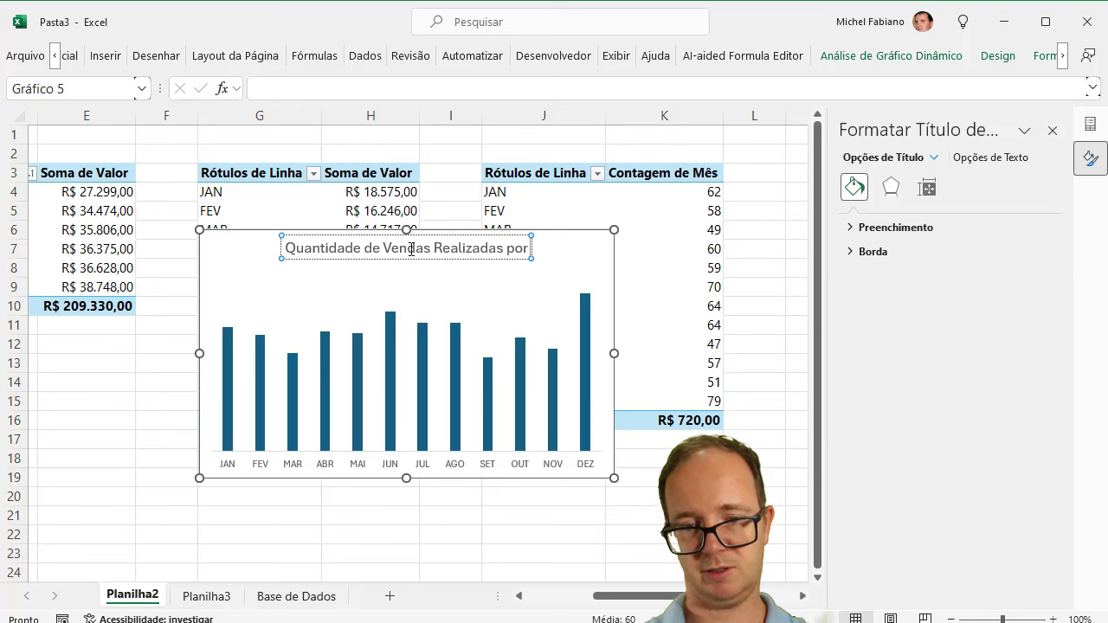
pyautogui.write(' Mês')
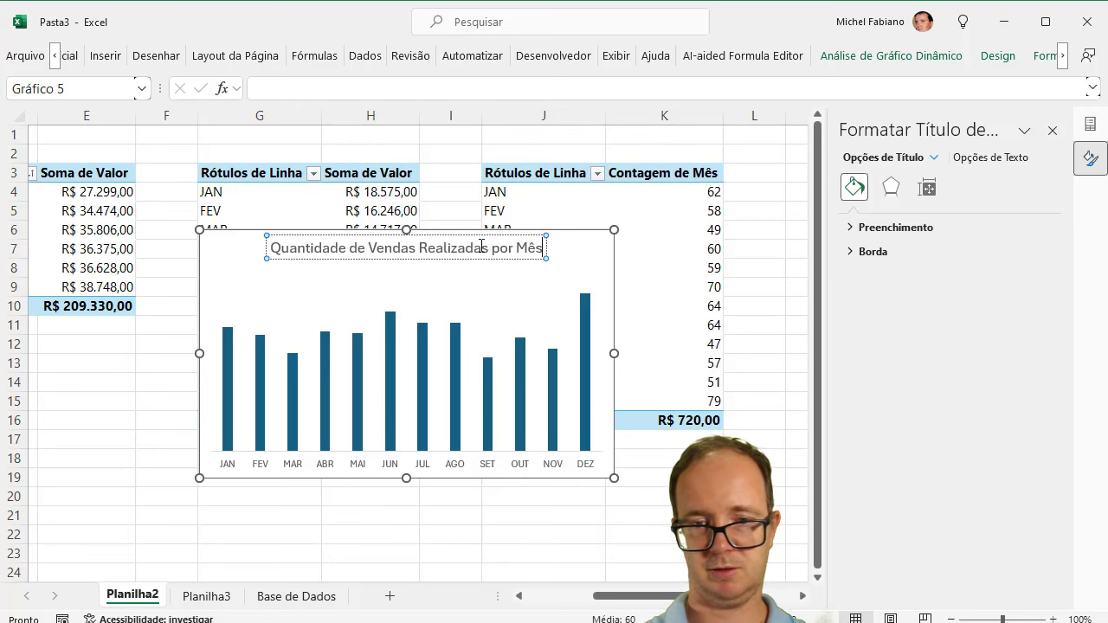
pyautogui.click(583, 238)
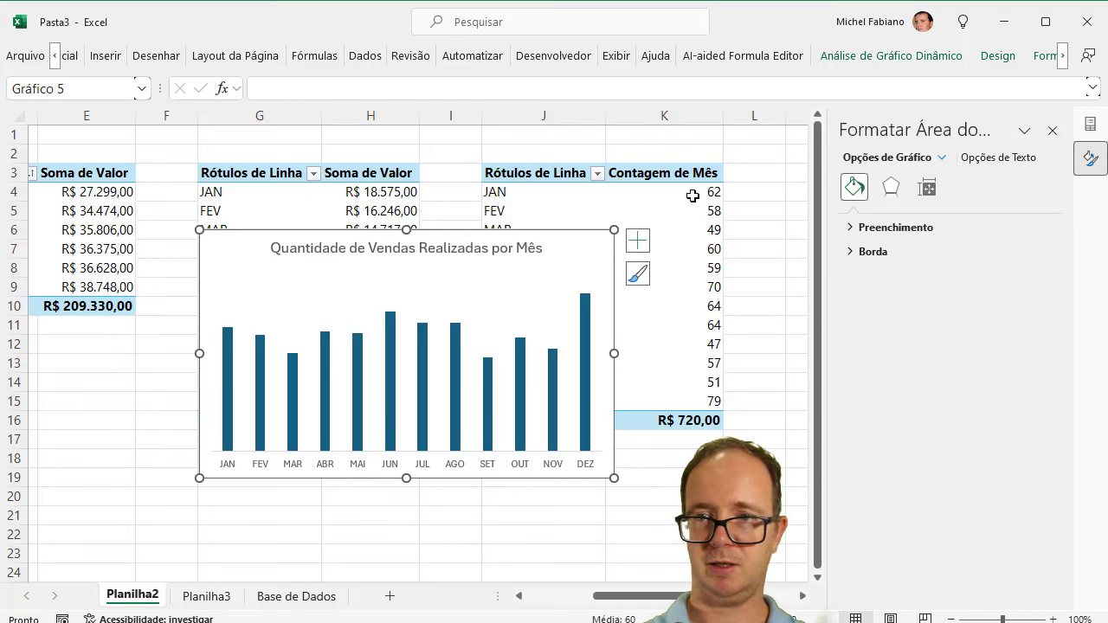
# Step: Fill the chart area with a dark grey background
pyautogui.click(998, 55)
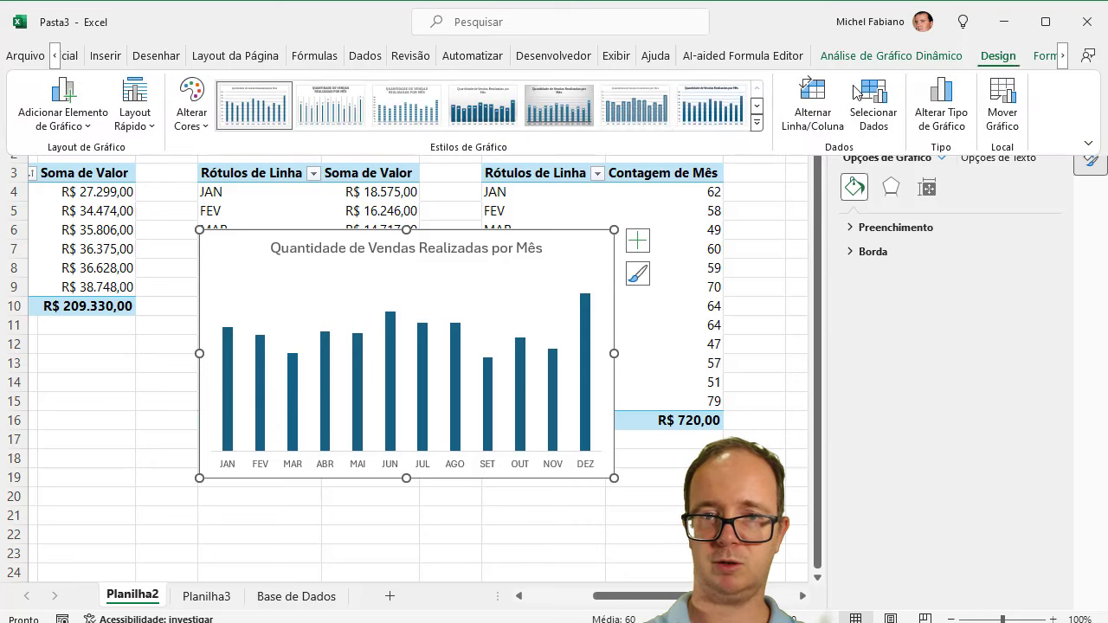
pyautogui.click(1045, 55)
pyautogui.click(541, 84)
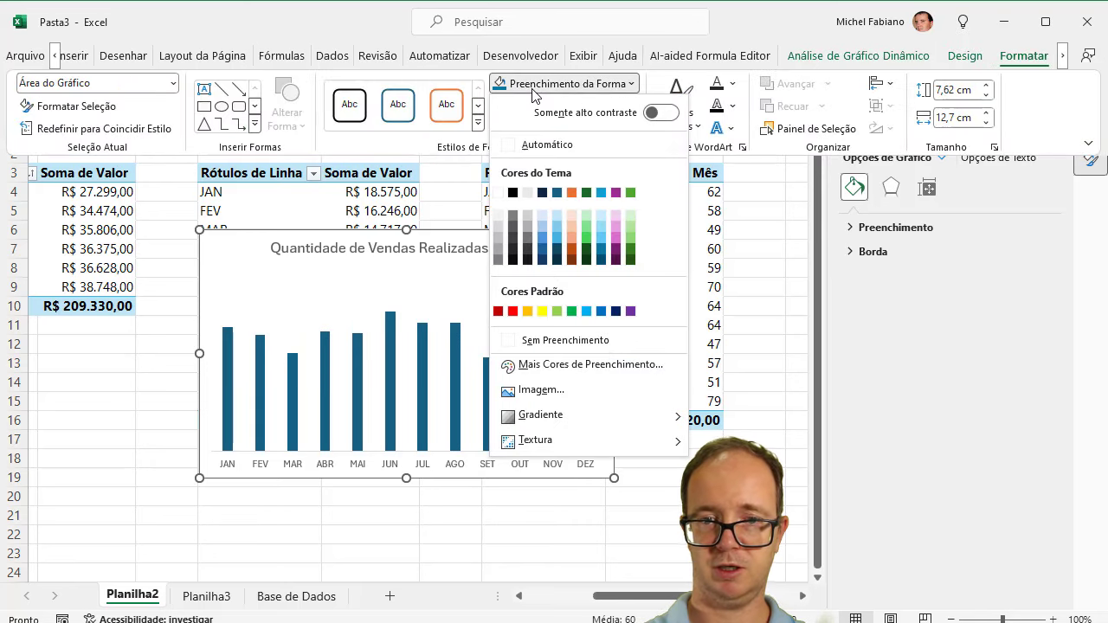
pyautogui.click(514, 250)
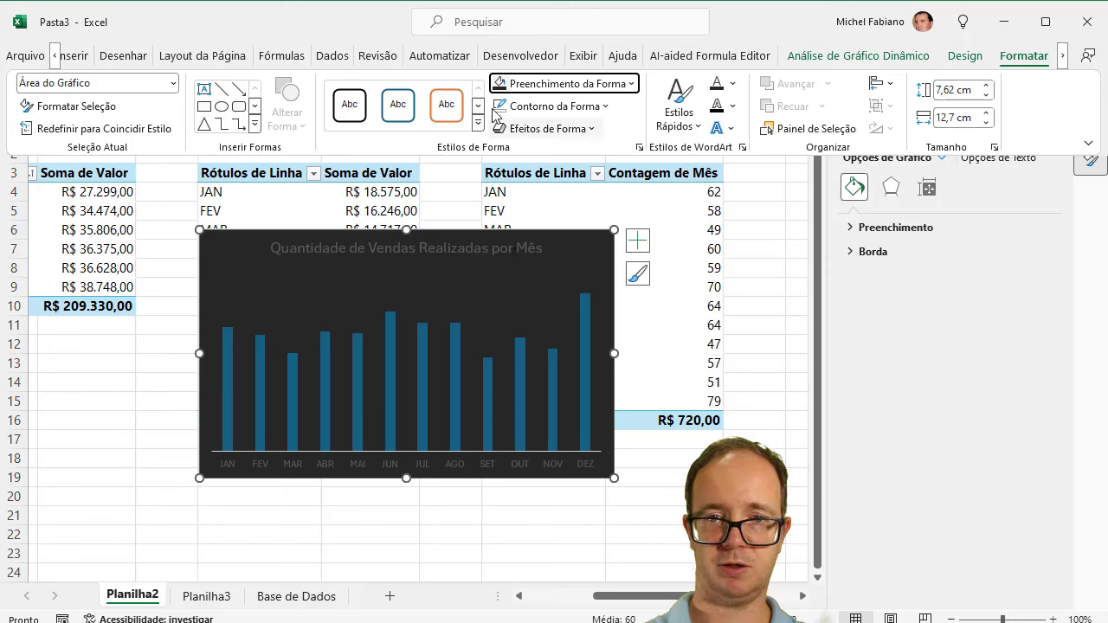
pyautogui.click(519, 356)
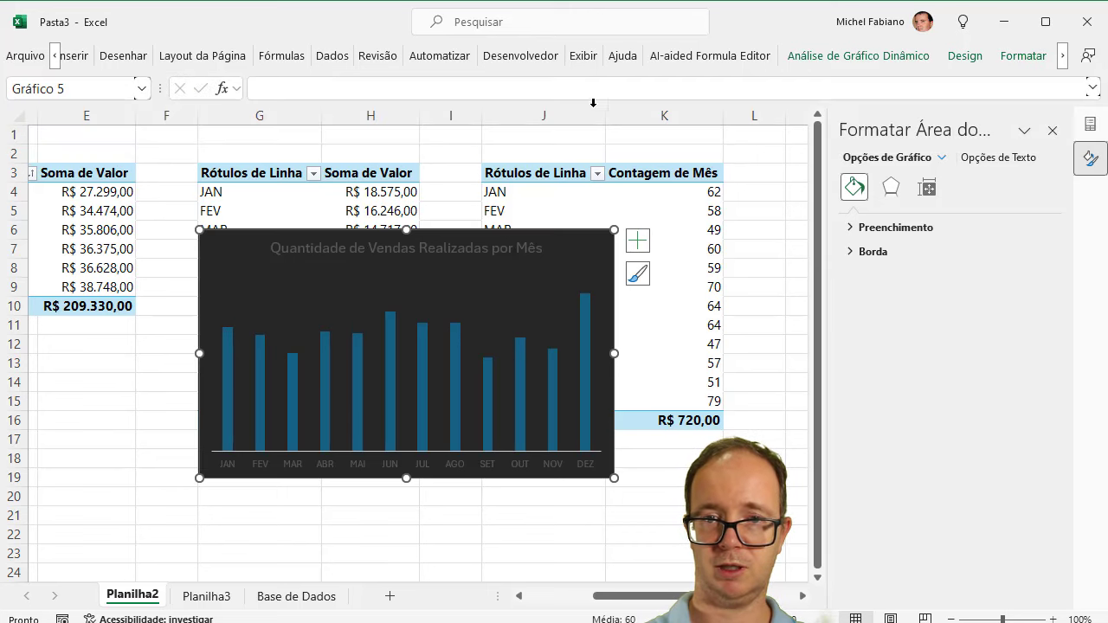
# Step: Colour the bars light blue and open Formatar Série de Dados to edit the gap width
pyautogui.click(523, 366)
pyautogui.click(1024, 61)
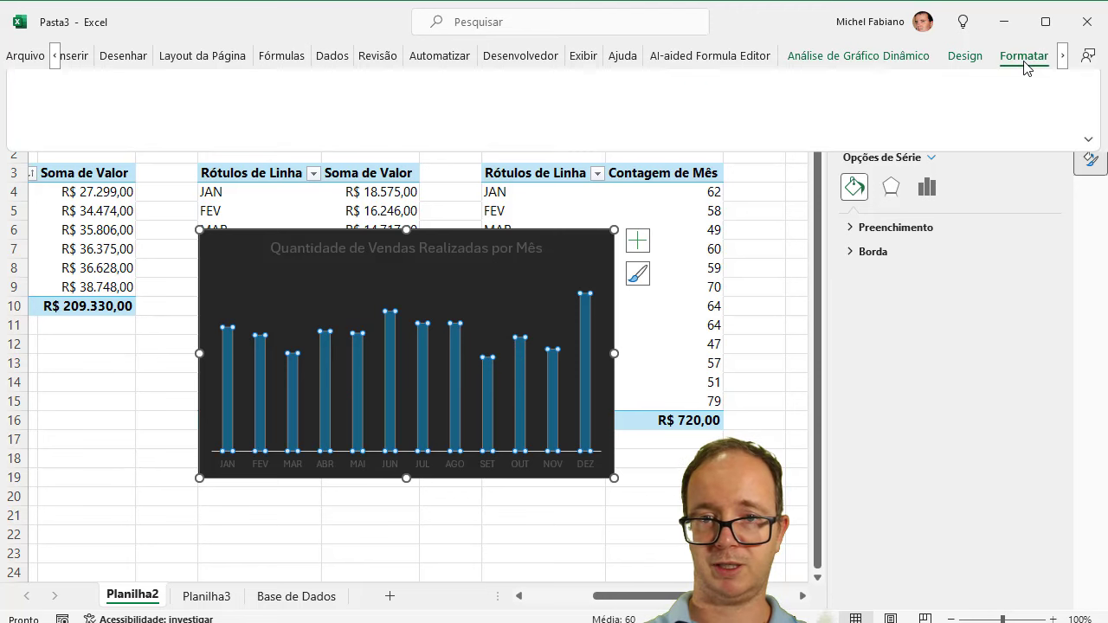
pyautogui.click(593, 105)
pyautogui.click(592, 85)
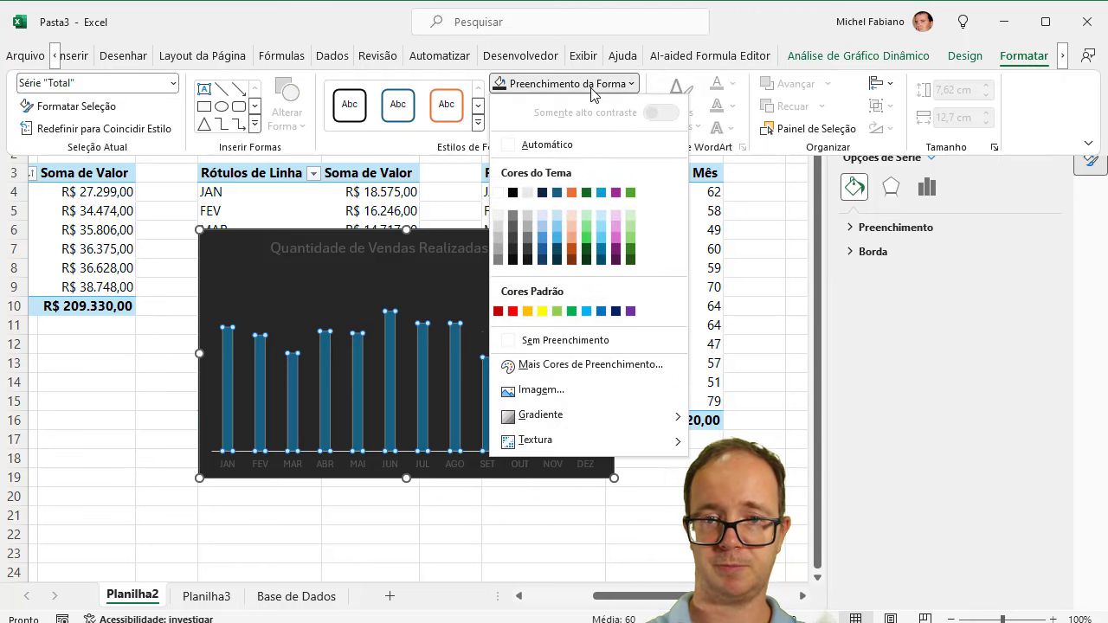
pyautogui.click(557, 239)
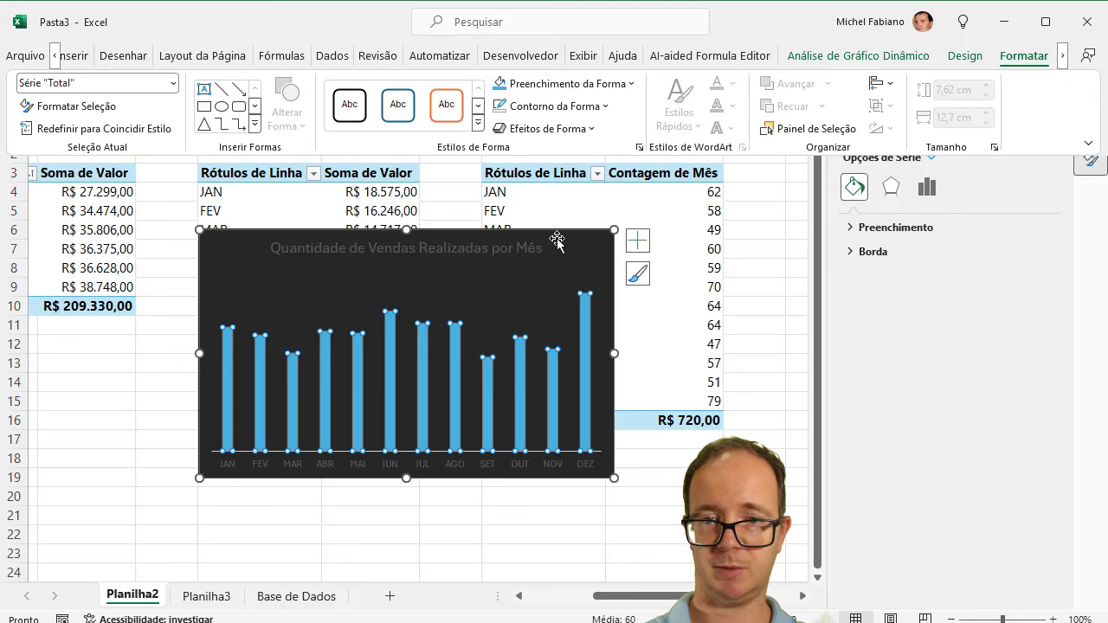
pyautogui.rightClick(588, 369)
pyautogui.click(645, 608)
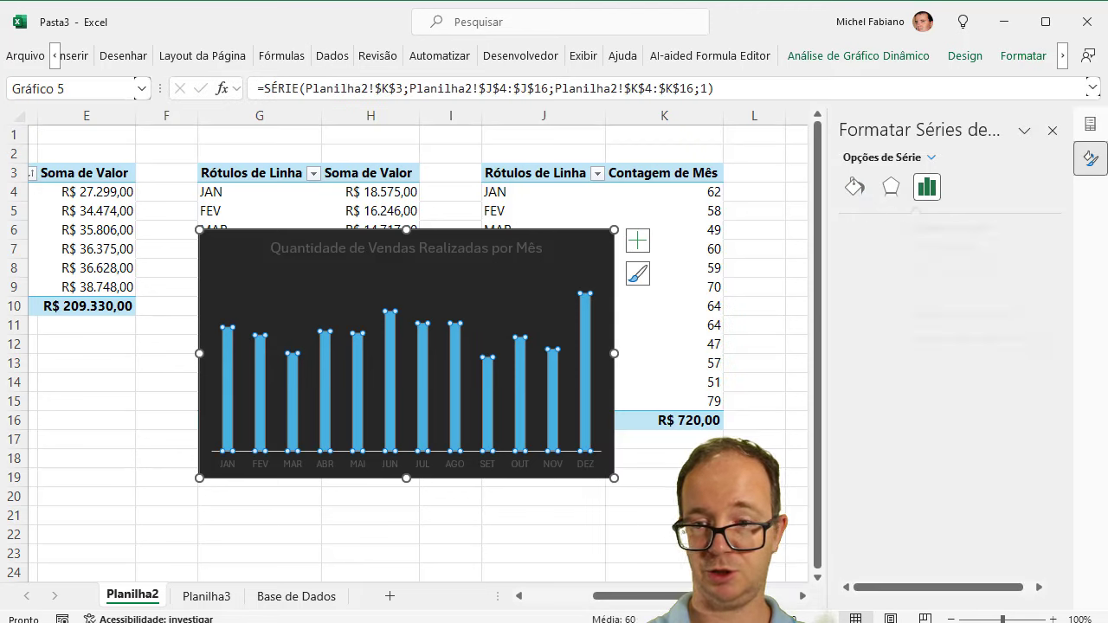
pyautogui.doubleClick(1011, 336)
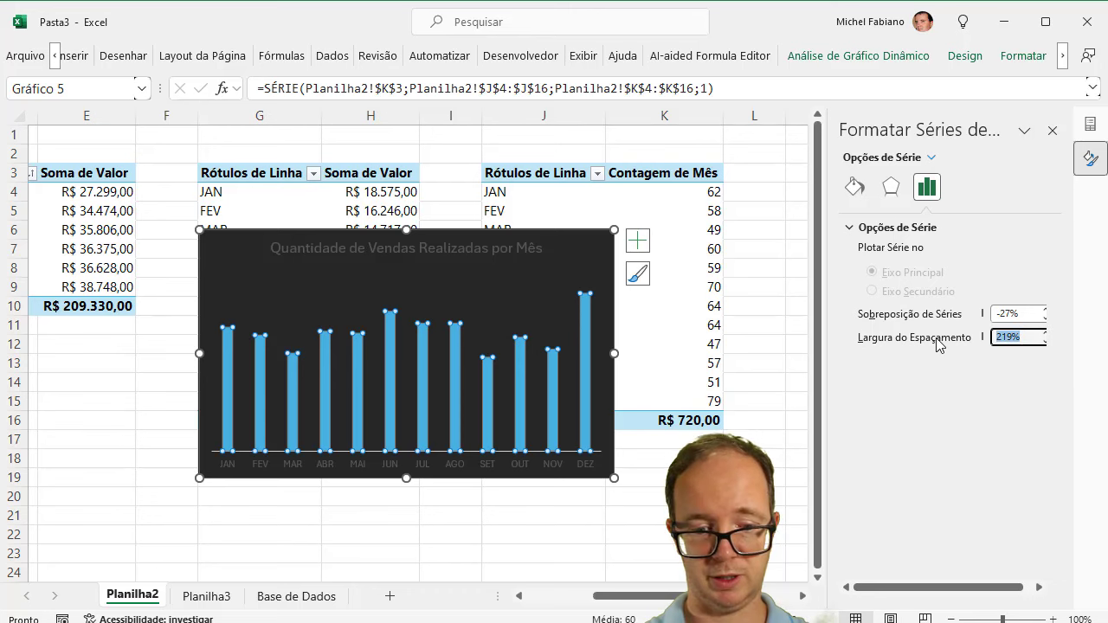
pyautogui.write('50')
# Step: Set the gap width to 50% and add data labels above the bars
pyautogui.press('Return')
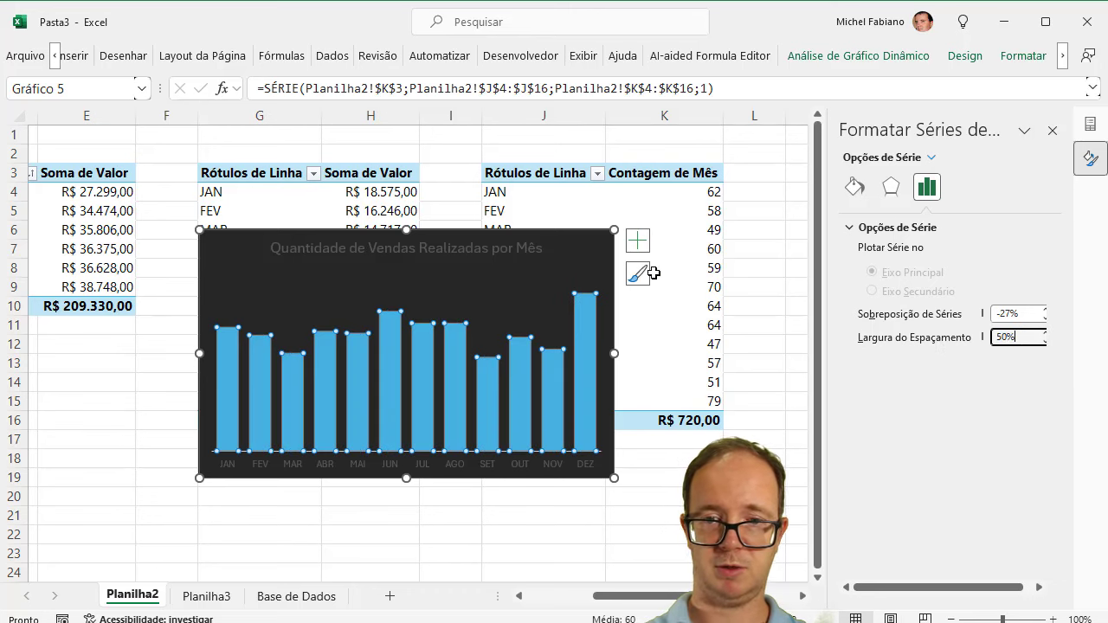
pyautogui.click(637, 240)
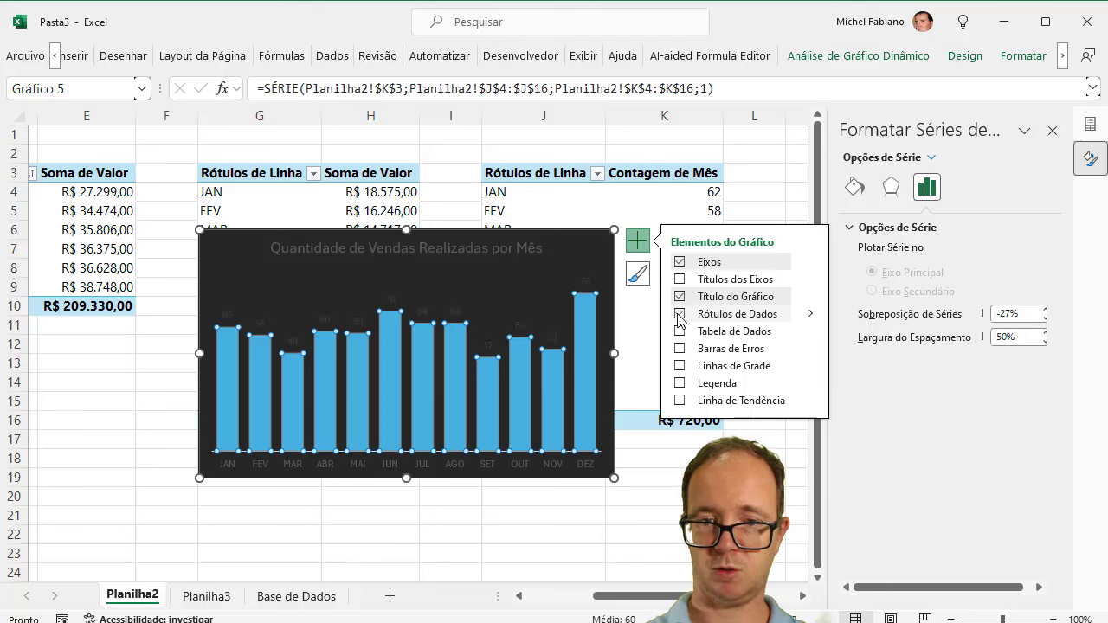
pyautogui.click(679, 314)
pyautogui.click(586, 280)
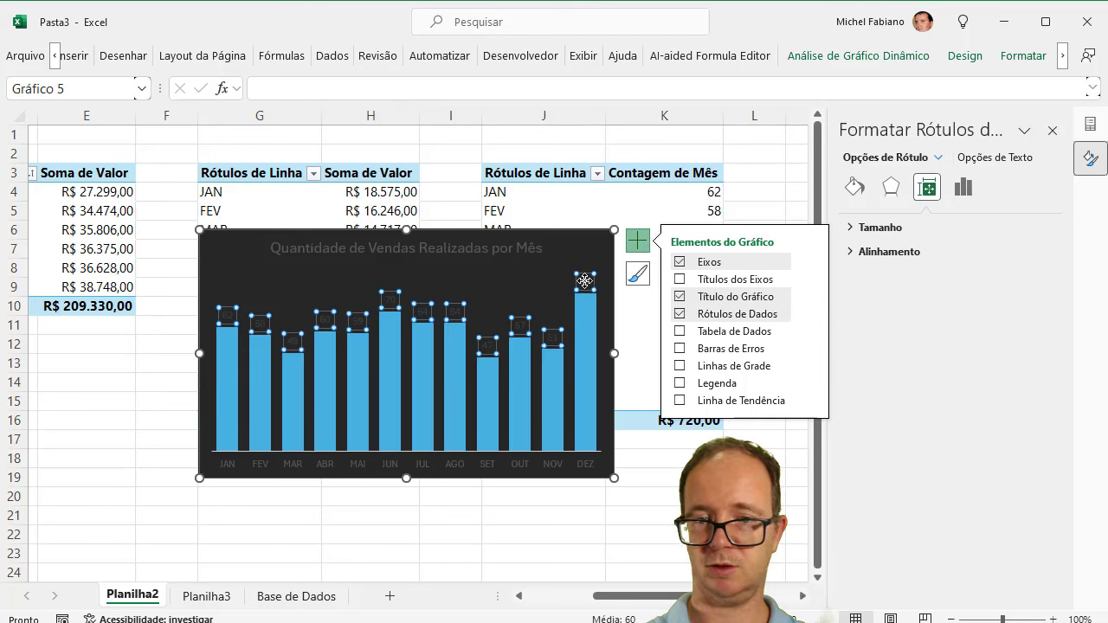
# Step: Make the data labels, chart title and month labels white
pyautogui.click(1004, 60)
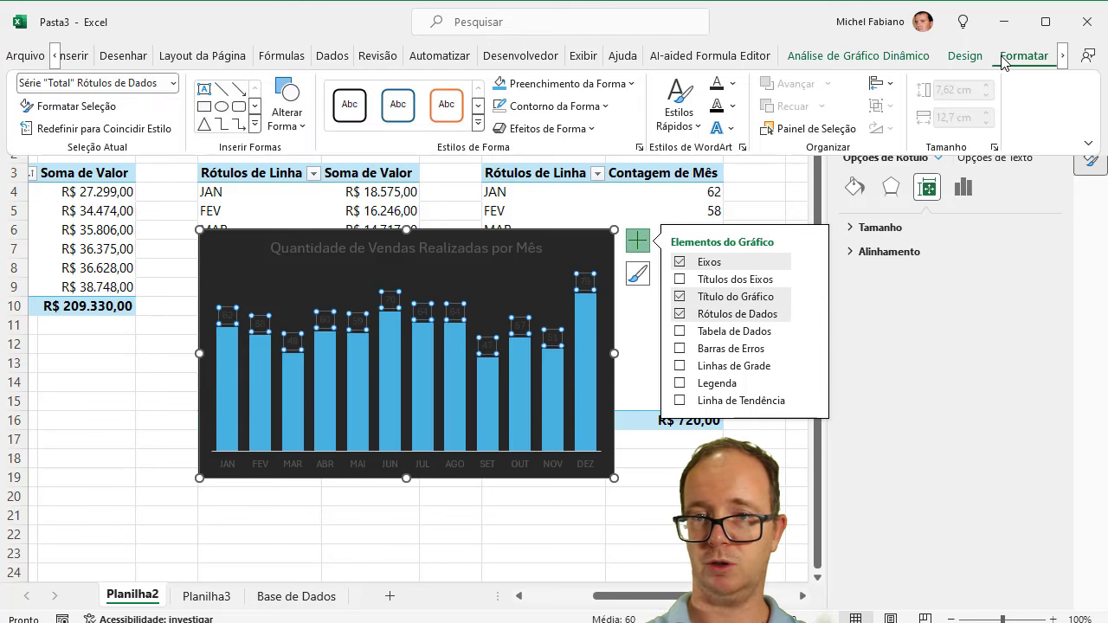
pyautogui.click(732, 83)
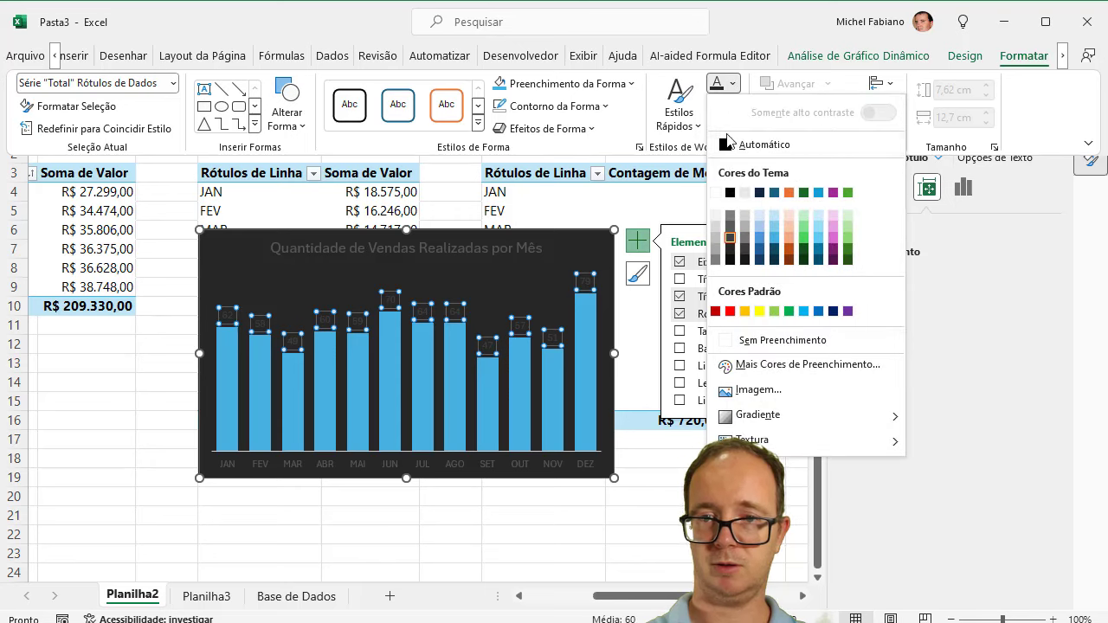
pyautogui.click(720, 194)
pyautogui.click(517, 230)
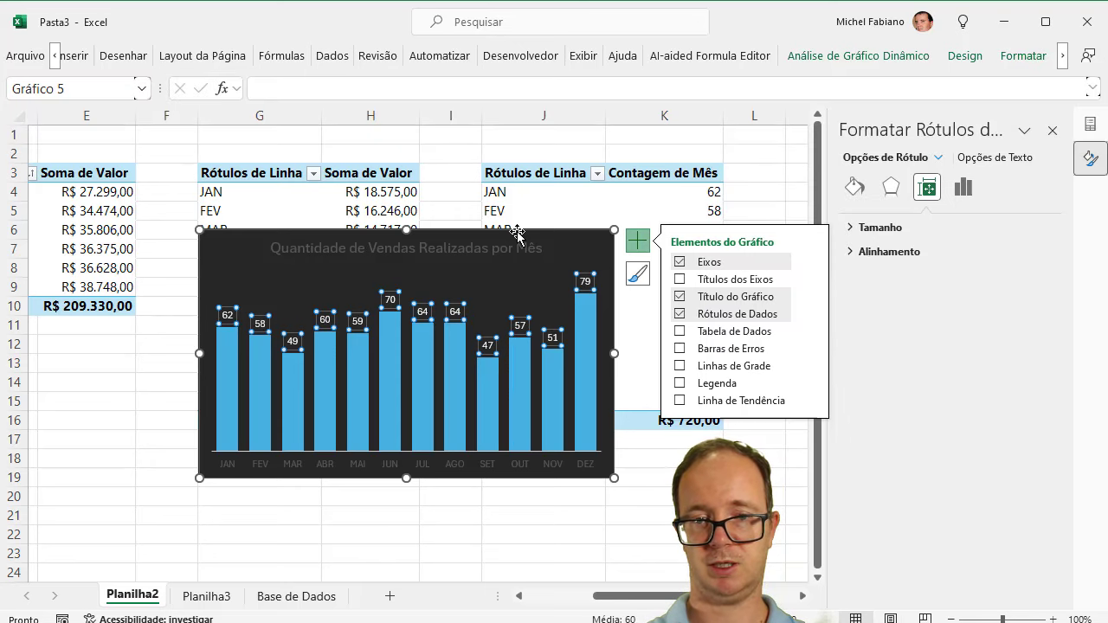
pyautogui.click(517, 232)
pyautogui.click(1019, 55)
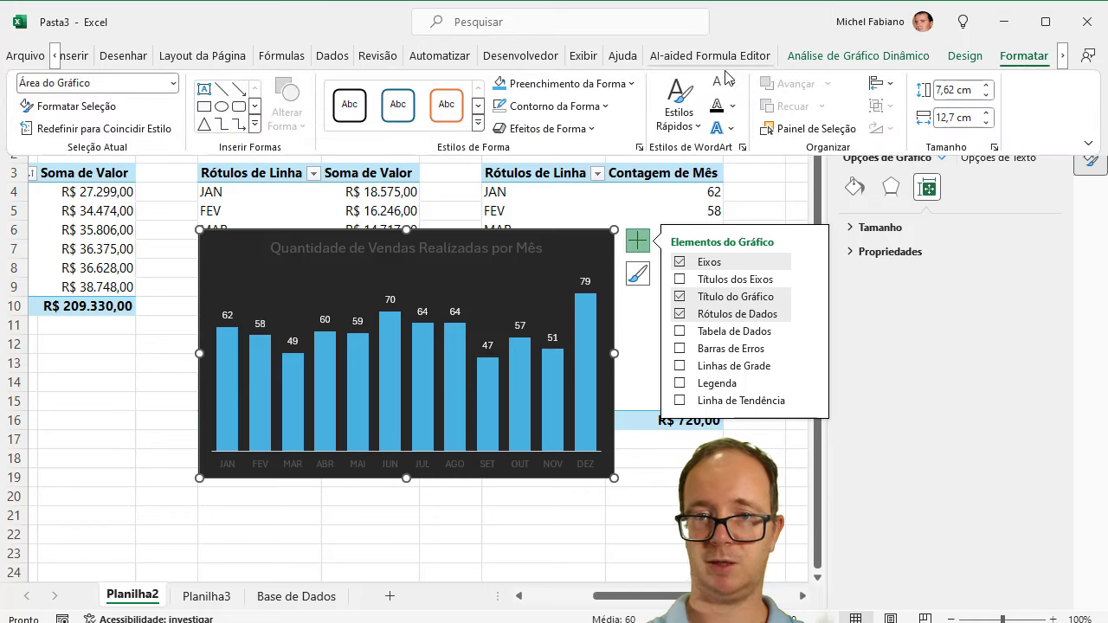
pyautogui.click(719, 87)
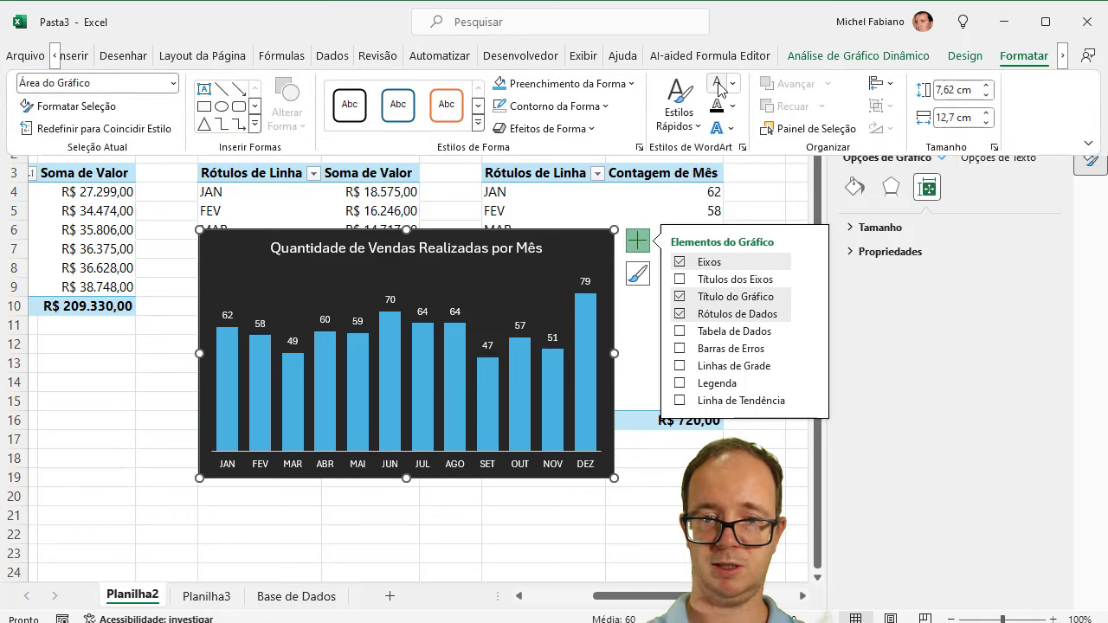
pyautogui.click(445, 483)
# Step: Move the chart to Planilha3 and resize it beside the supervisors pie chart under the line chart
pyautogui.press('Delete')
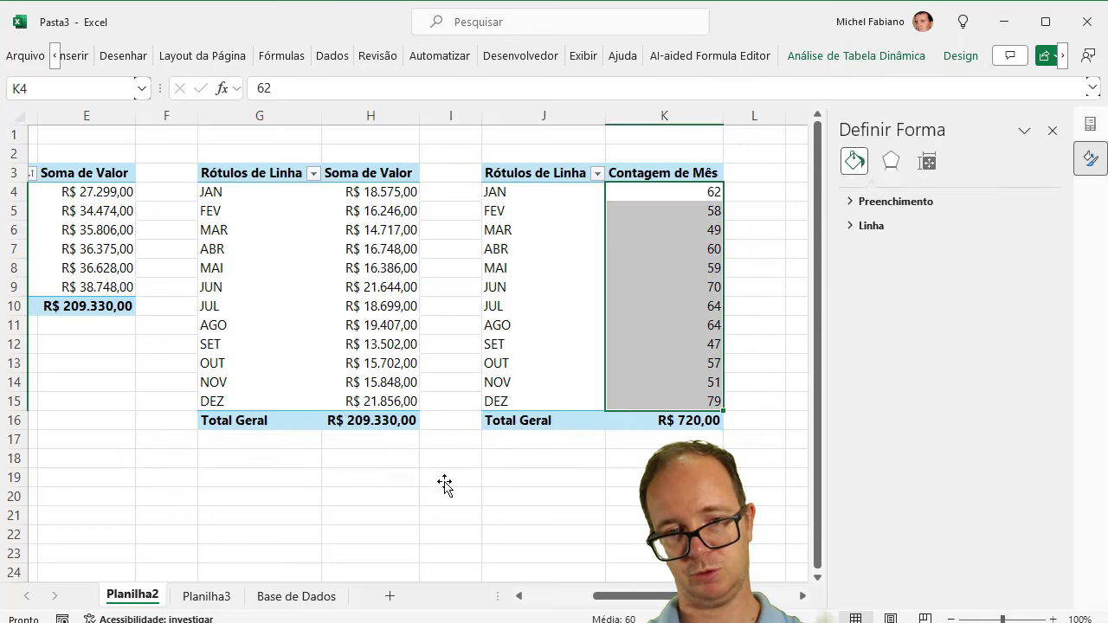
pyautogui.click(208, 595)
pyautogui.click(397, 417)
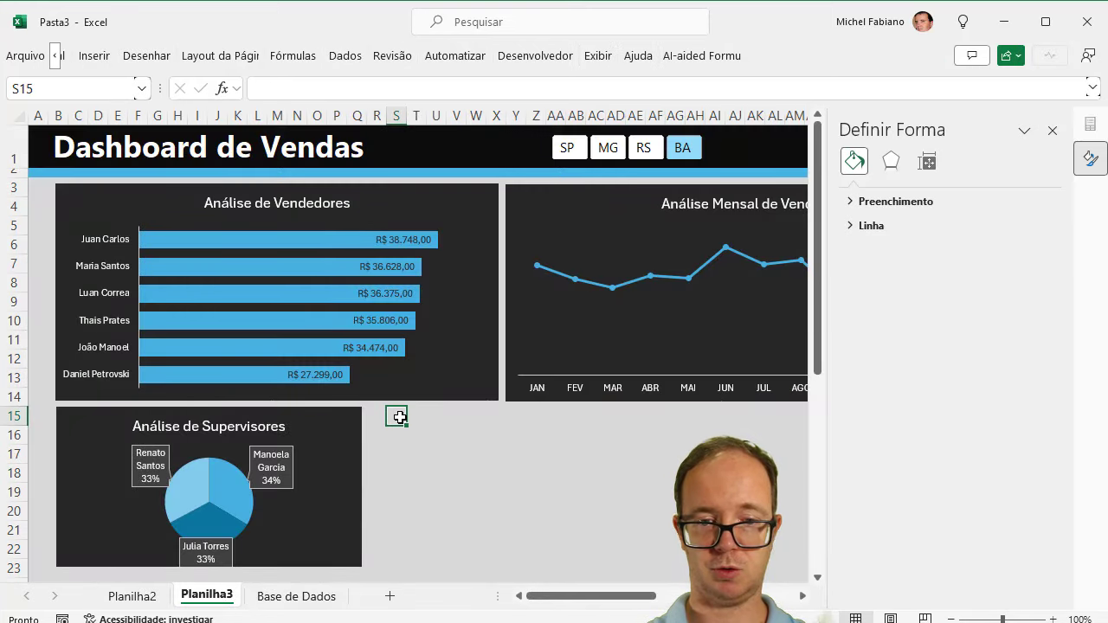
pyautogui.hotkey('ctrl', 'v')
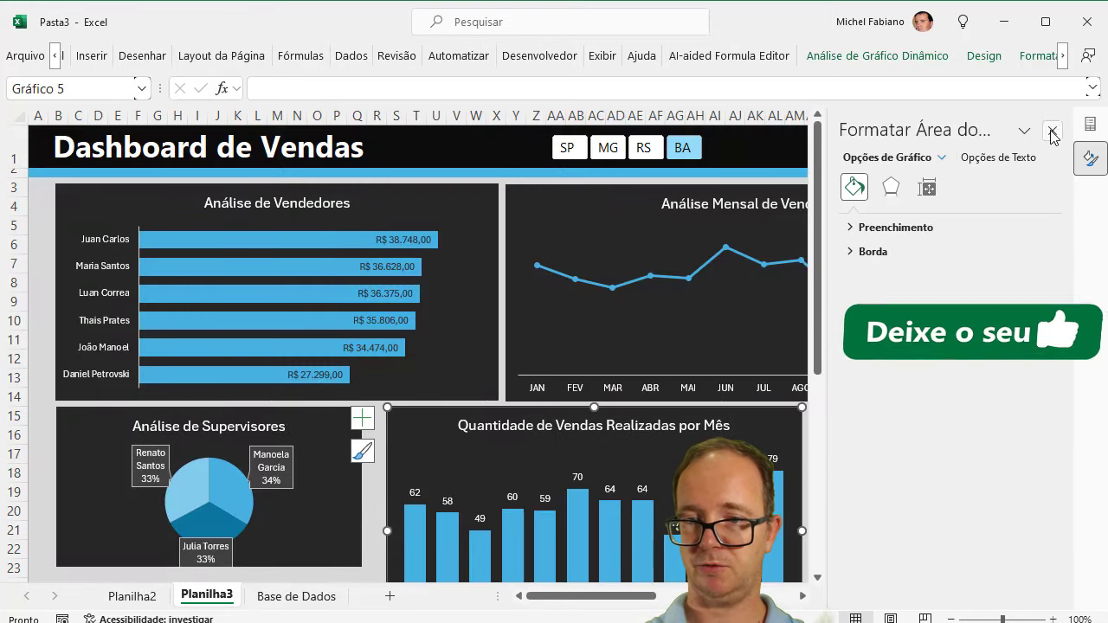
pyautogui.click(1051, 132)
pyautogui.click(1087, 130)
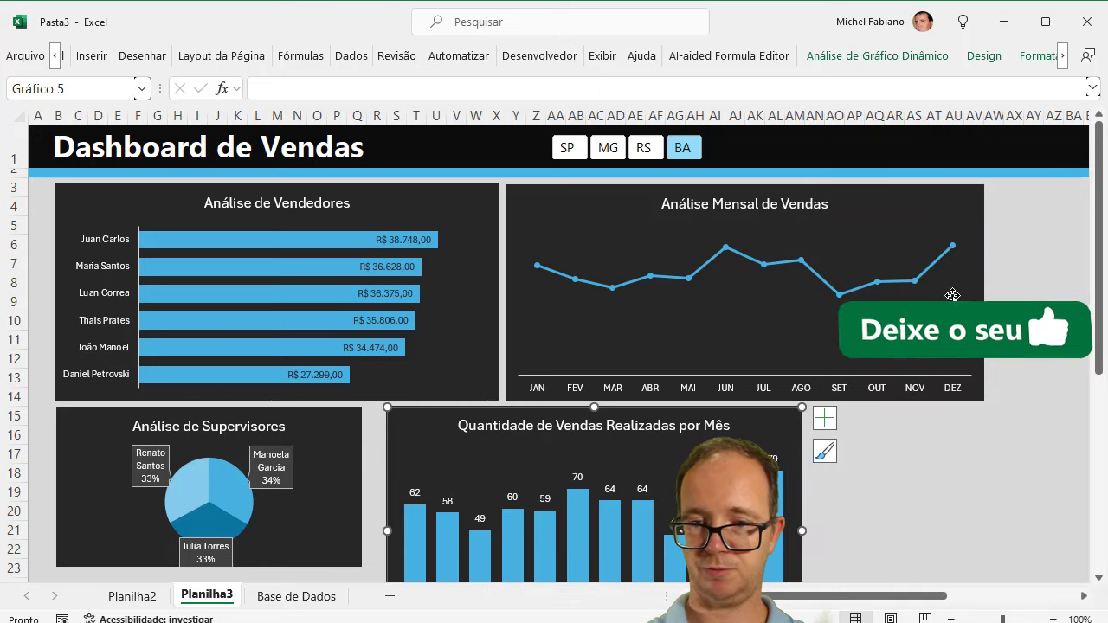
pyautogui.moveTo(801, 530); pyautogui.dragTo(981, 496)
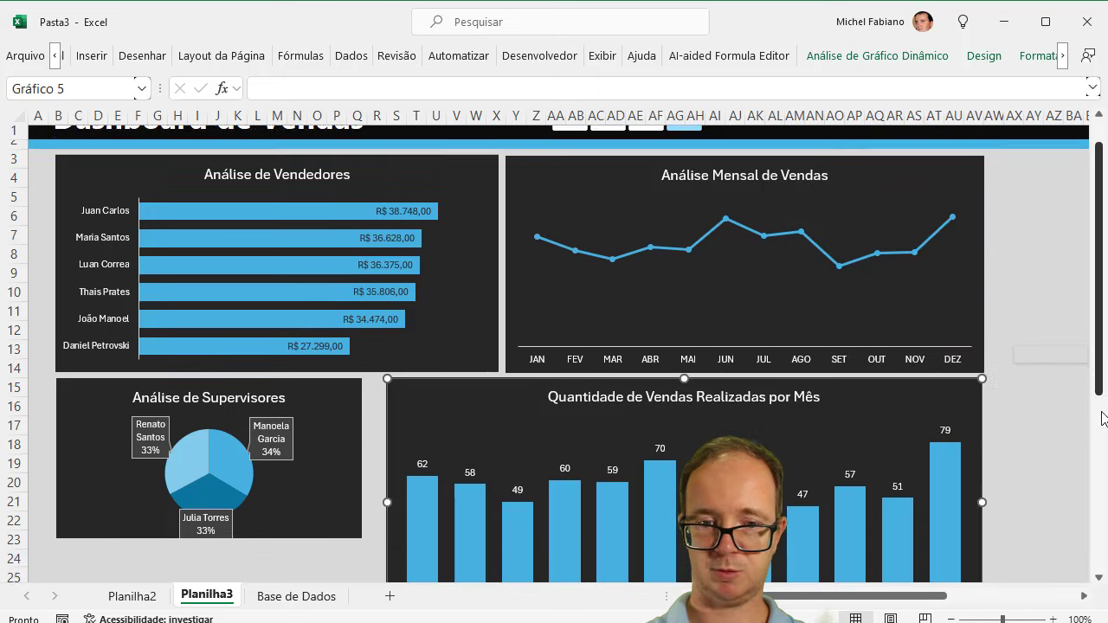
pyautogui.scroll(-3, 667, 496)
pyautogui.moveTo(683, 508); pyautogui.dragTo(683, 423)
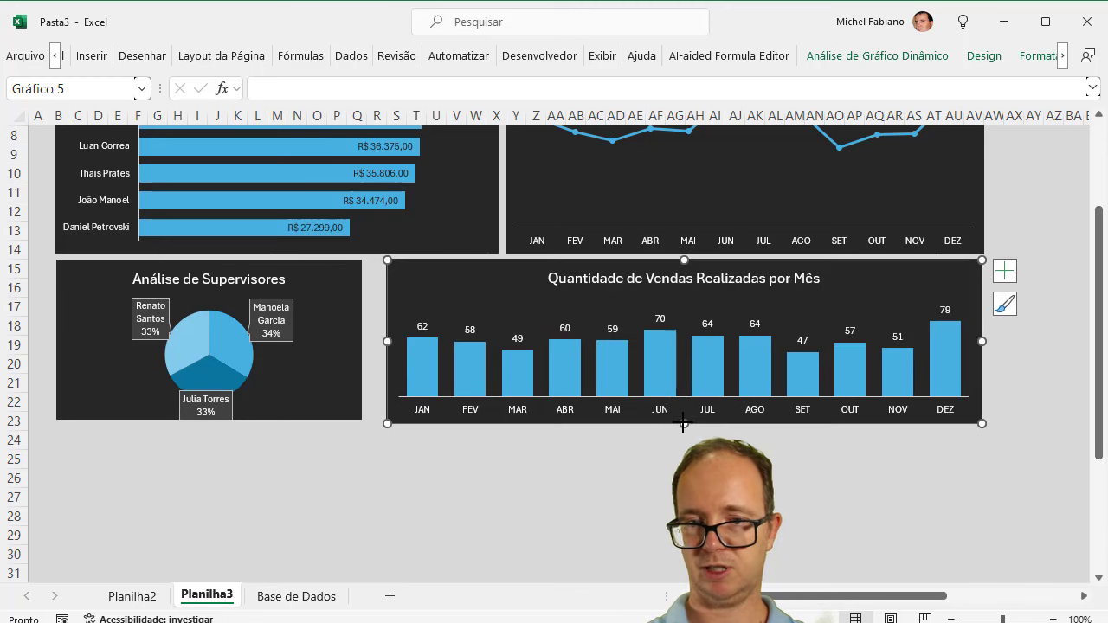
pyautogui.moveTo(384, 340); pyautogui.dragTo(369, 335)
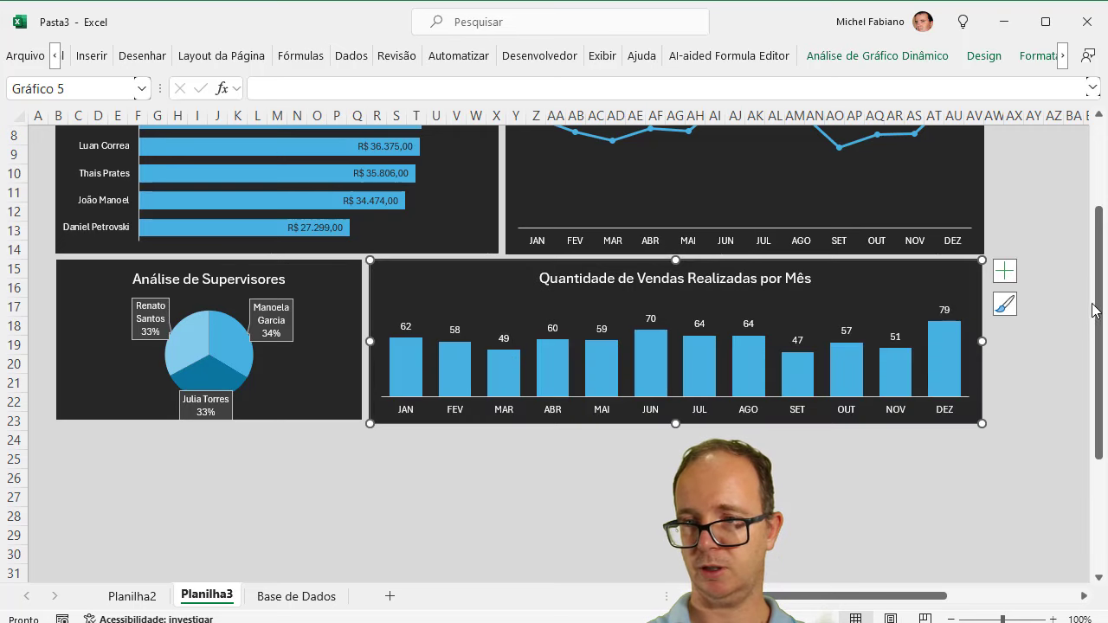
pyautogui.scroll(3, 1093, 309)
# Step: Cycle through the SP, MG, RS and BA slicer buttons twice, ending on MG
pyautogui.click(1030, 264)
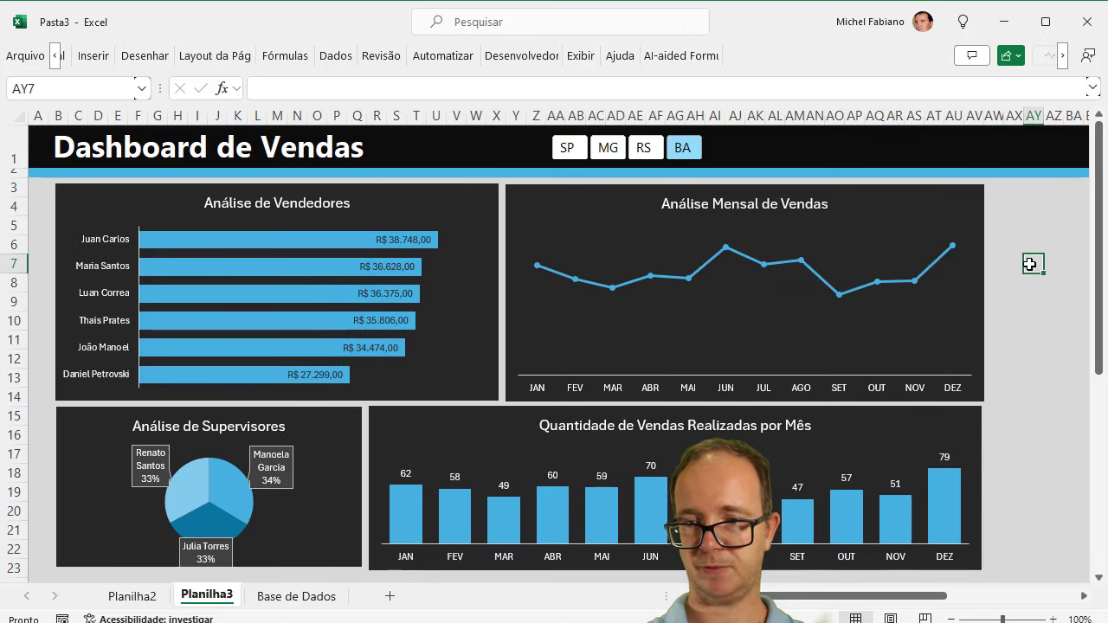
pyautogui.click(571, 148)
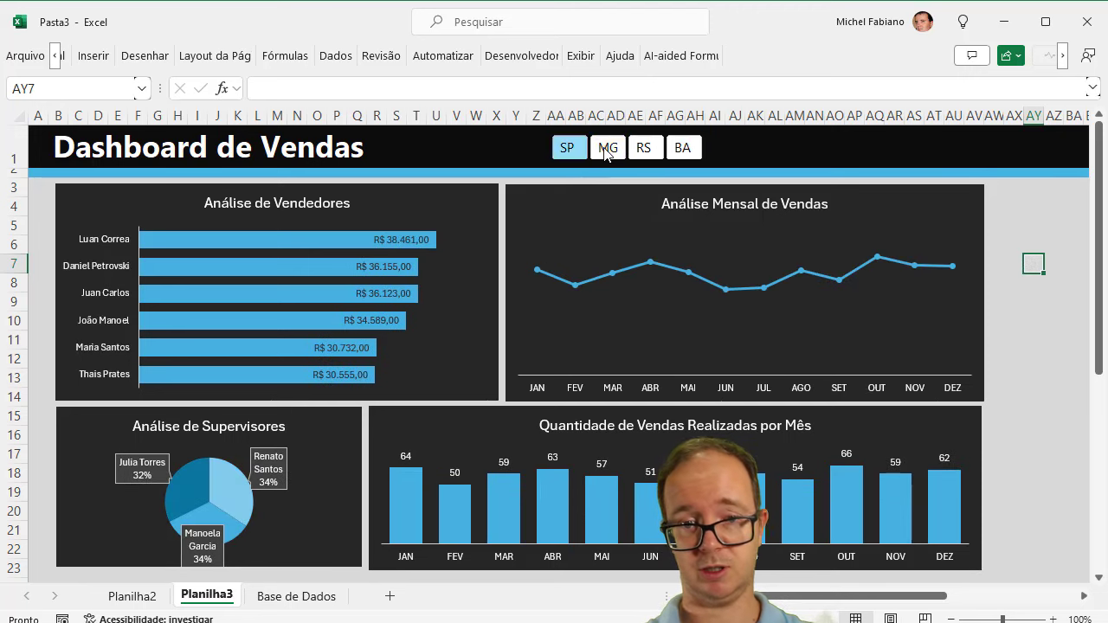
pyautogui.click(605, 150)
pyautogui.click(649, 151)
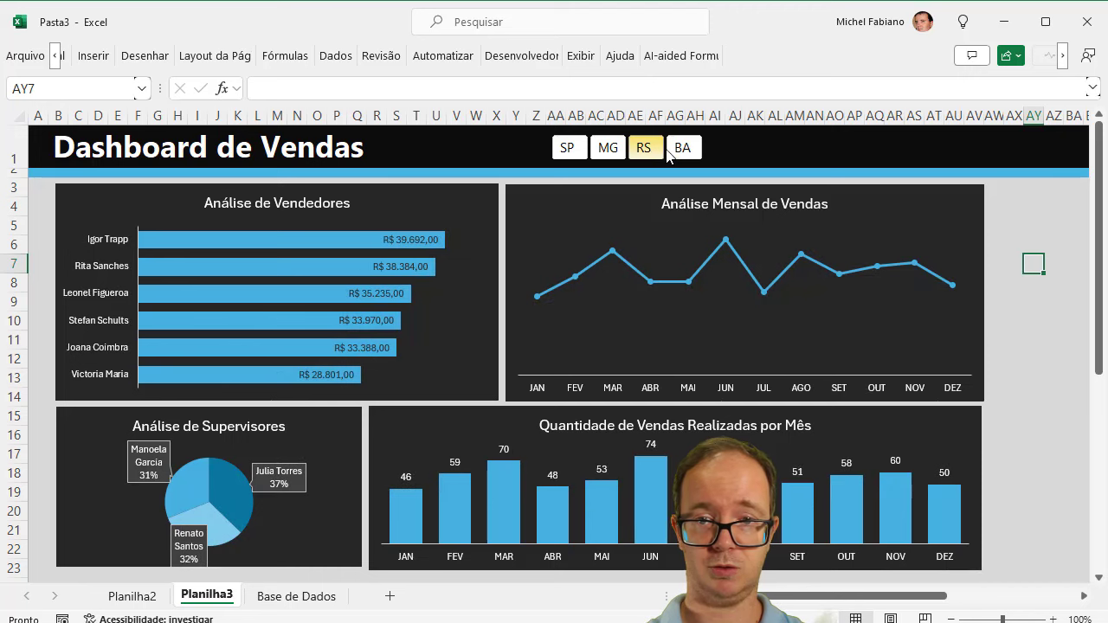
pyautogui.click(679, 151)
pyautogui.click(577, 152)
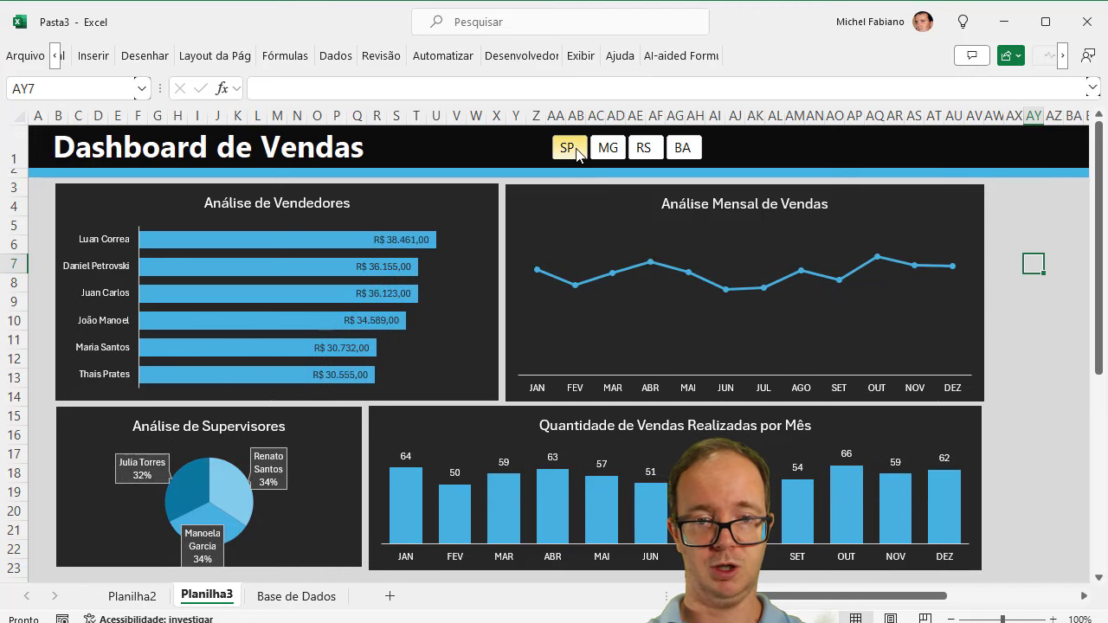
pyautogui.click(606, 151)
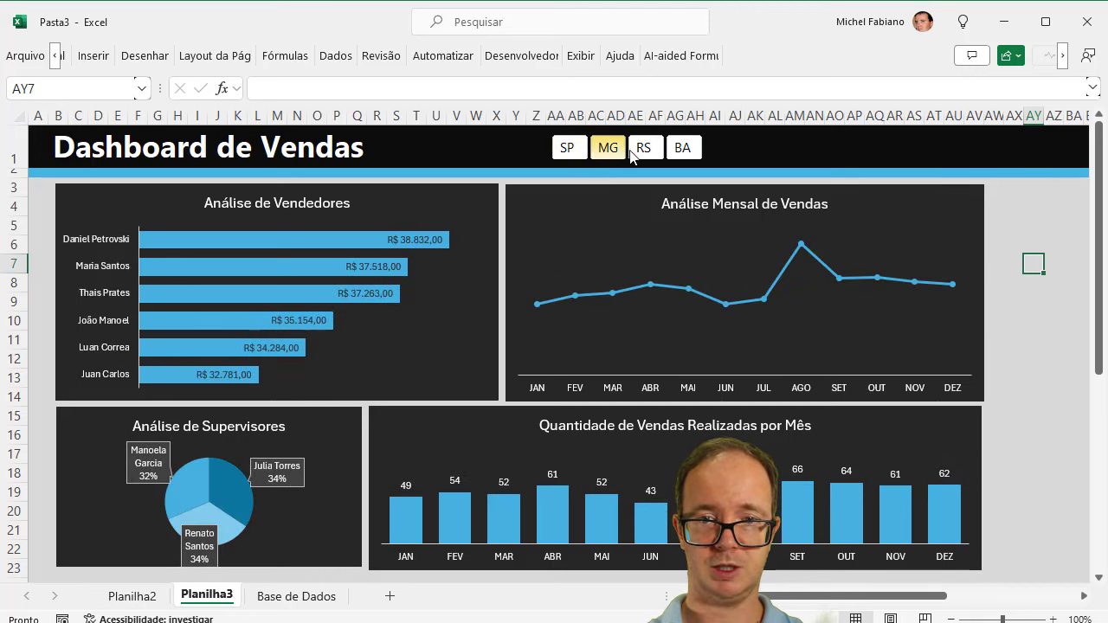
pyautogui.click(649, 151)
pyautogui.click(682, 151)
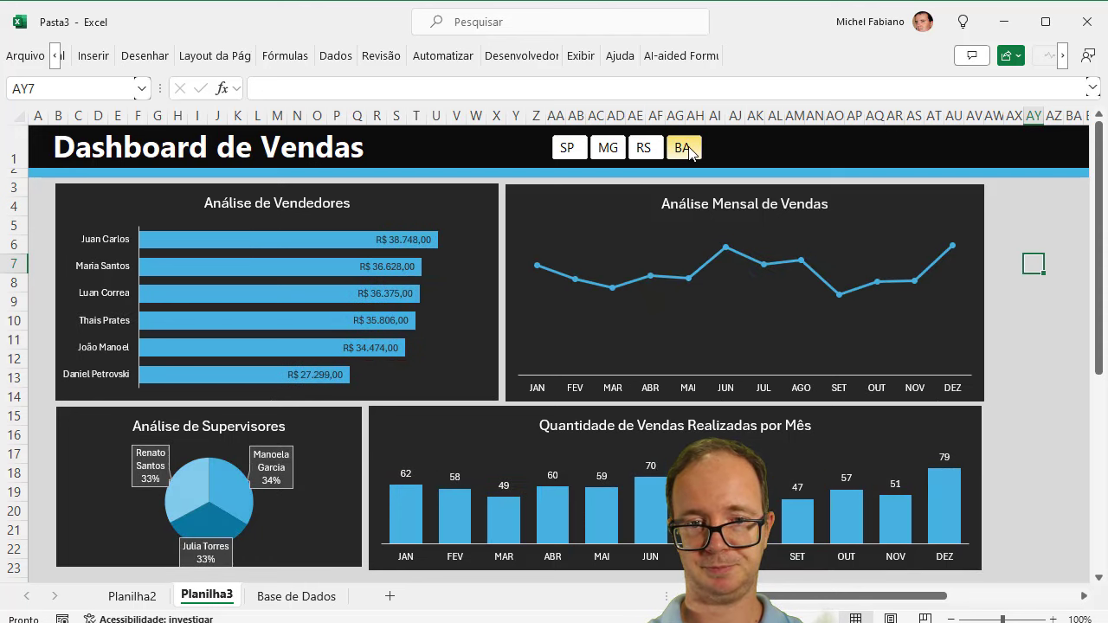
pyautogui.click(648, 154)
pyautogui.click(603, 152)
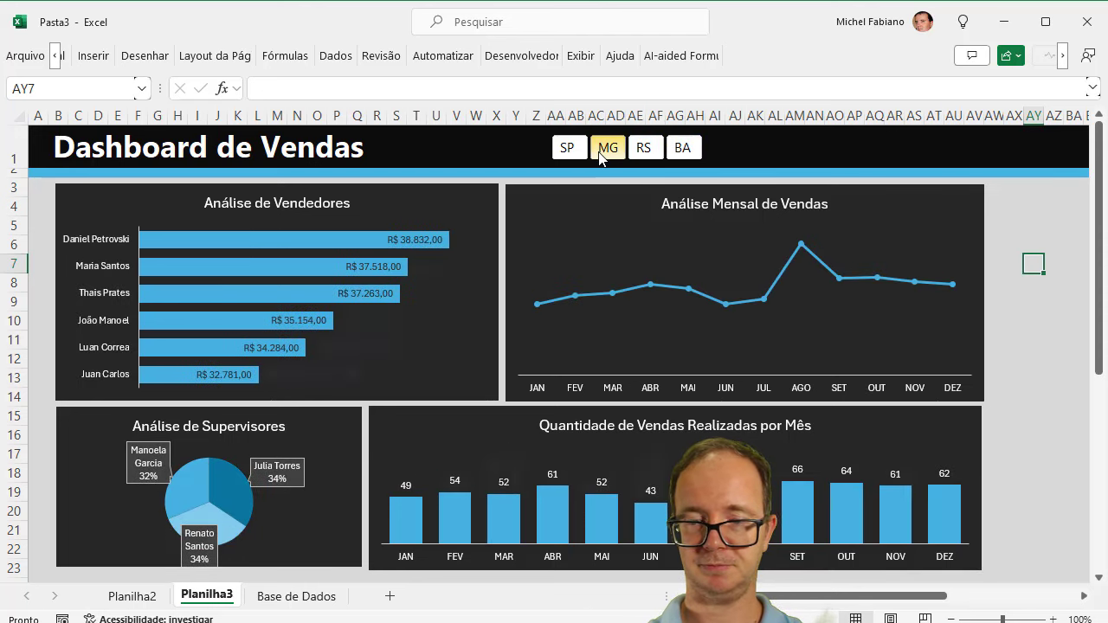
# Step: Fill the dashboard range from row 3 to about row 29 with Preto, Texto 1, Mais Claro 25%
pyautogui.click(11, 188)
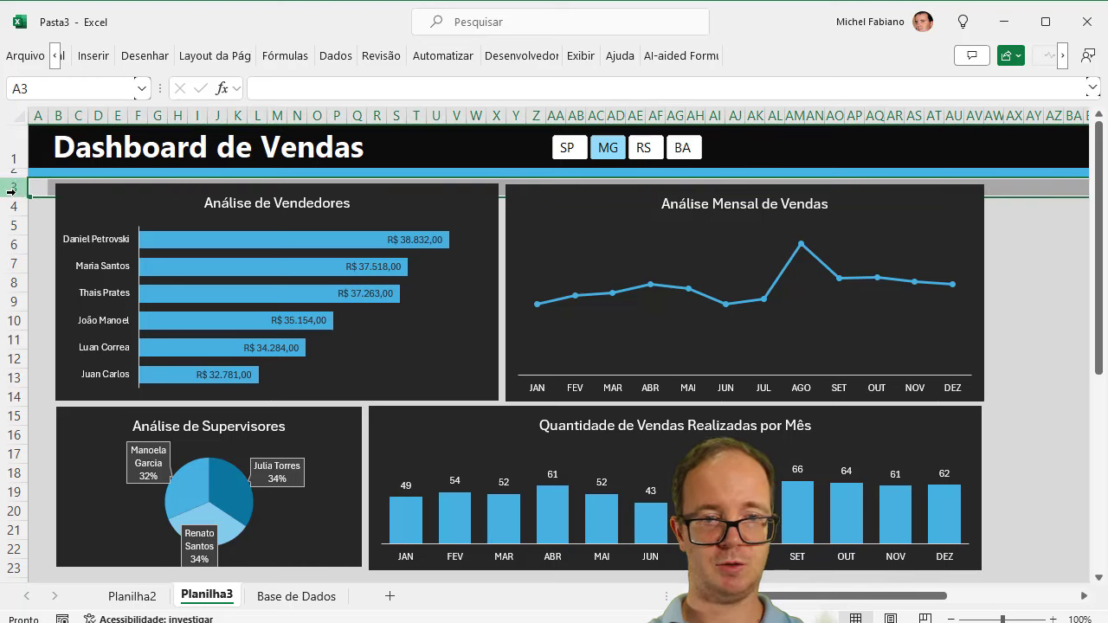
pyautogui.click(15, 195)
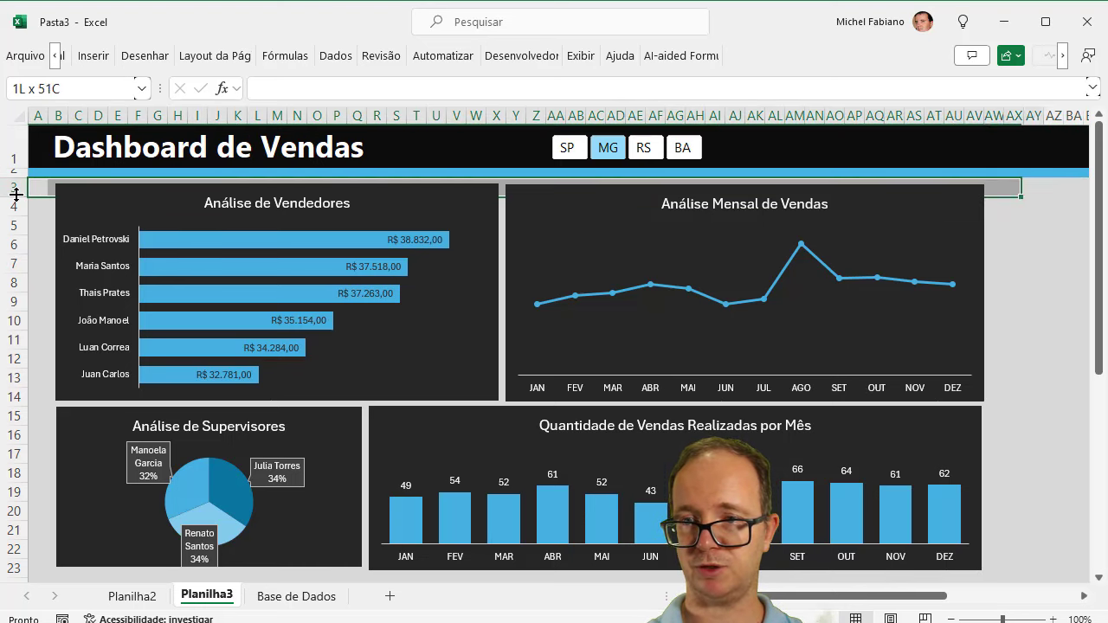
pyautogui.moveTo(16, 194); pyautogui.dragTo(1081, 195)
pyautogui.hotkey('shift', 'Down')
pyautogui.hotkey('shift', 'Right')
pyautogui.hotkey('shift', 'Right')
pyautogui.hotkey('shift', 'Right')
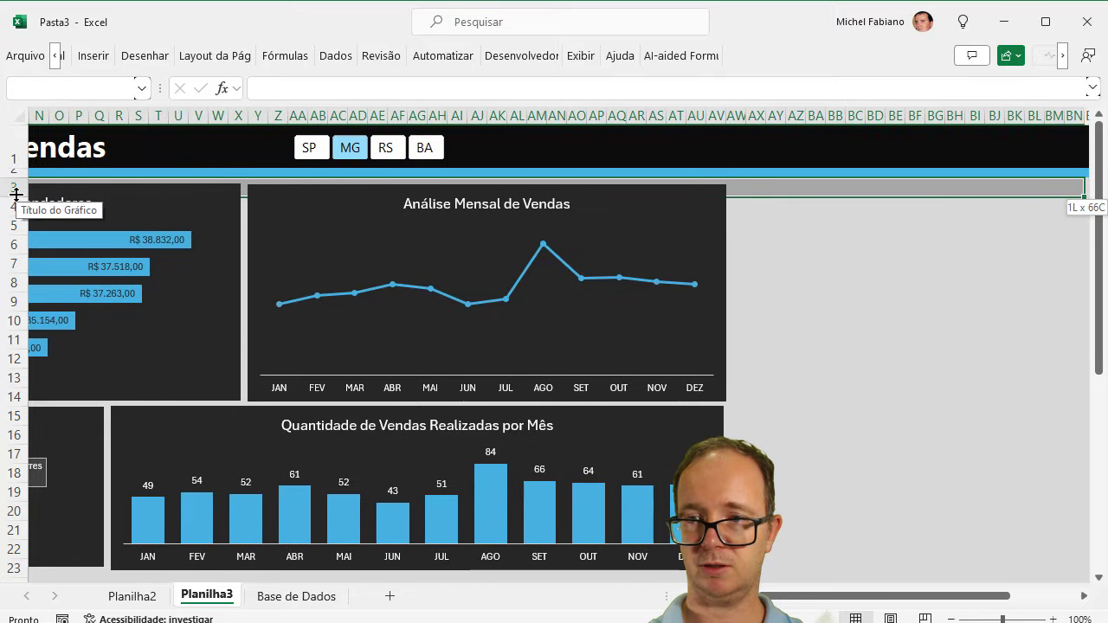
pyautogui.hotkey('shift', 'Down')
pyautogui.hotkey('shift', 'Down')
pyautogui.hotkey('shift', 'Down')
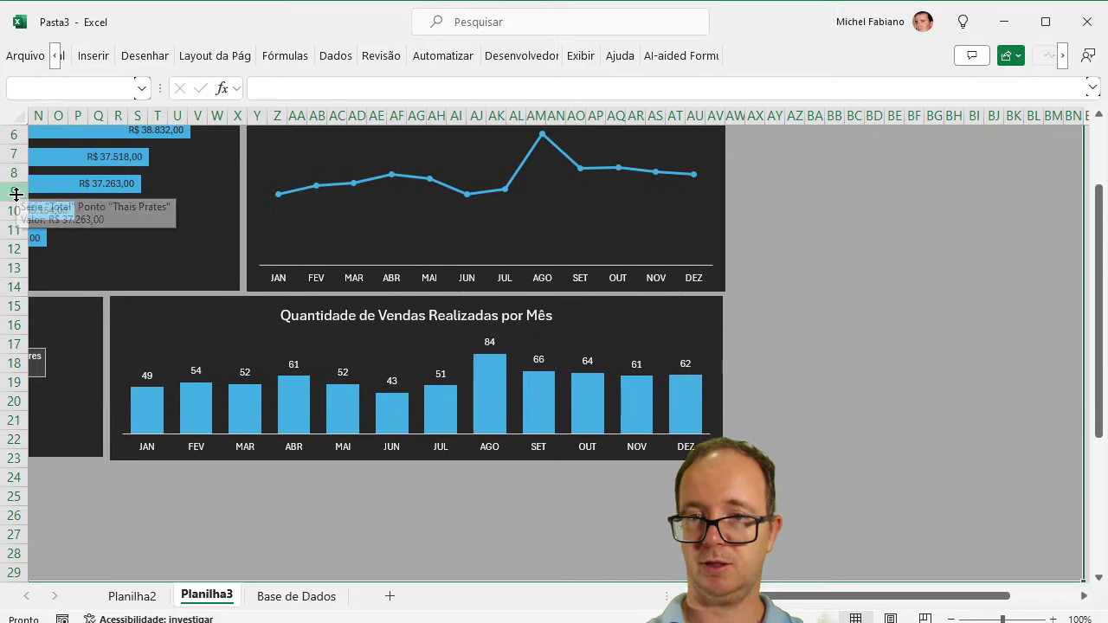
pyautogui.click(40, 59)
pyautogui.click(21, 59)
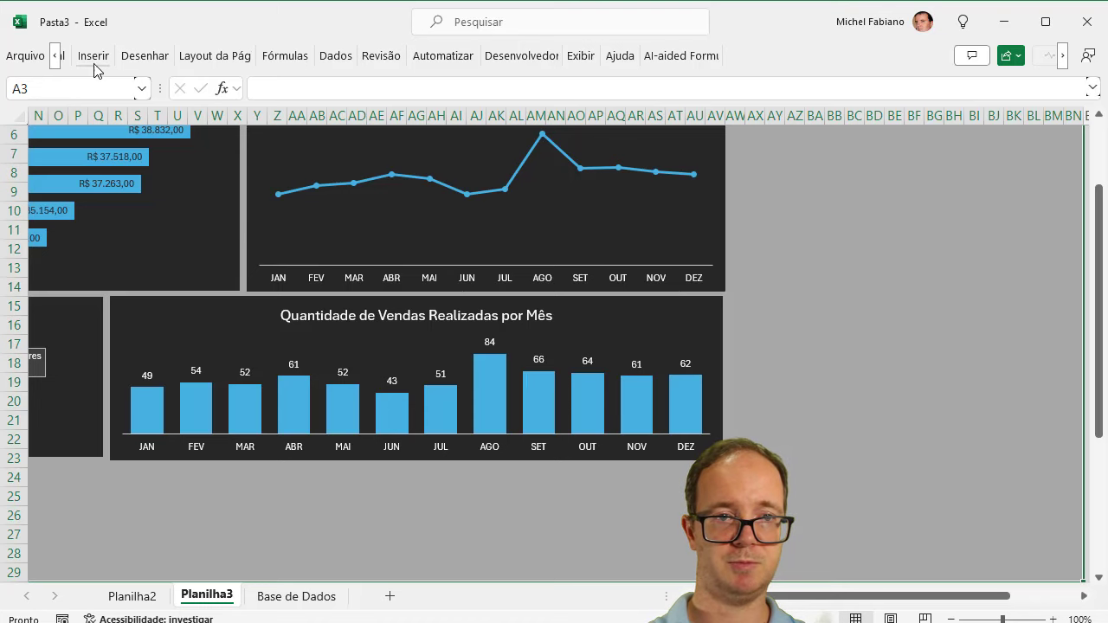
pyautogui.click(64, 59)
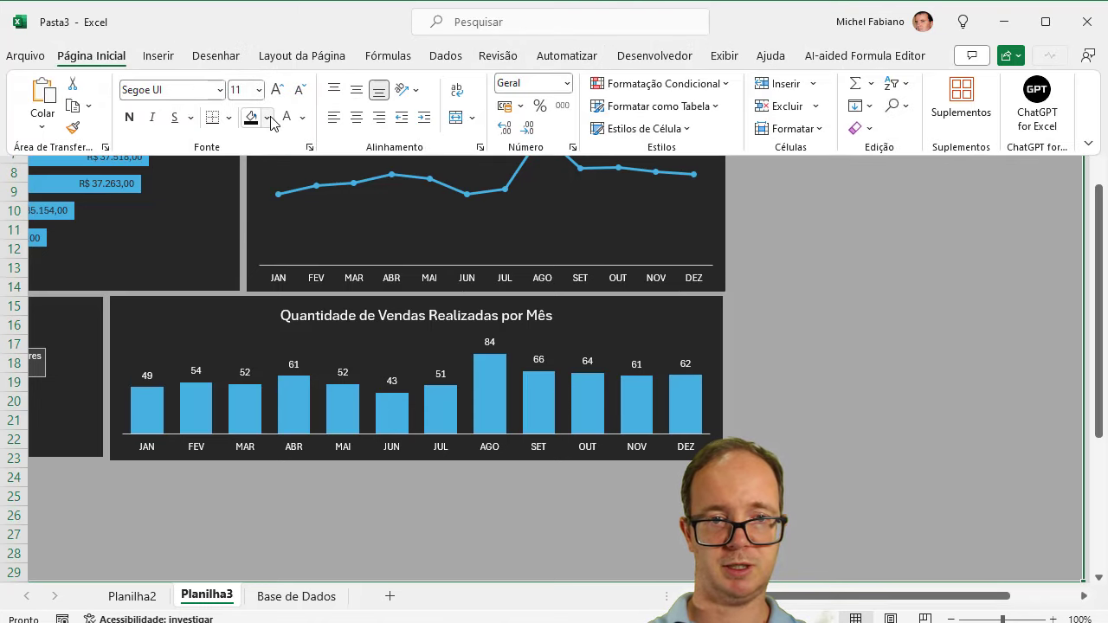
pyautogui.click(269, 118)
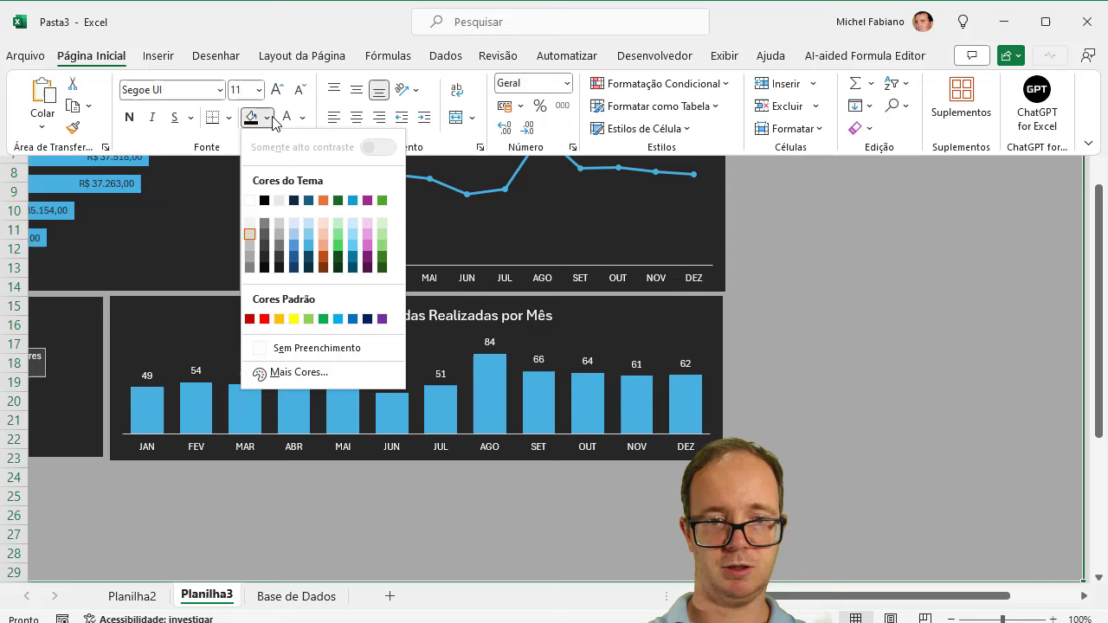
pyautogui.click(264, 235)
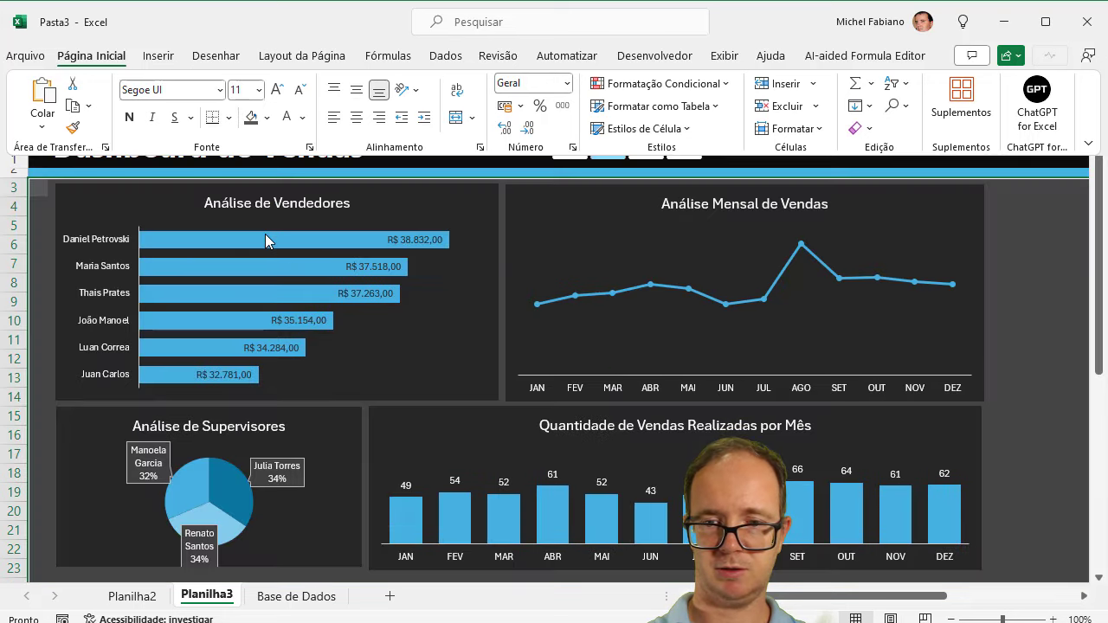
pyautogui.click(1022, 274)
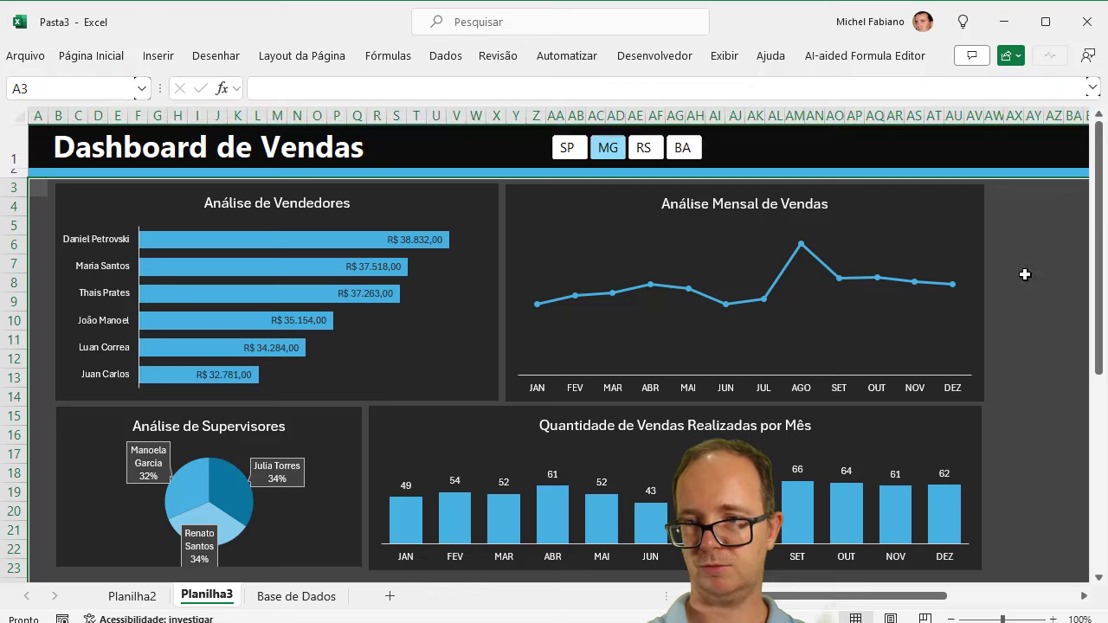
pyautogui.click(1024, 275)
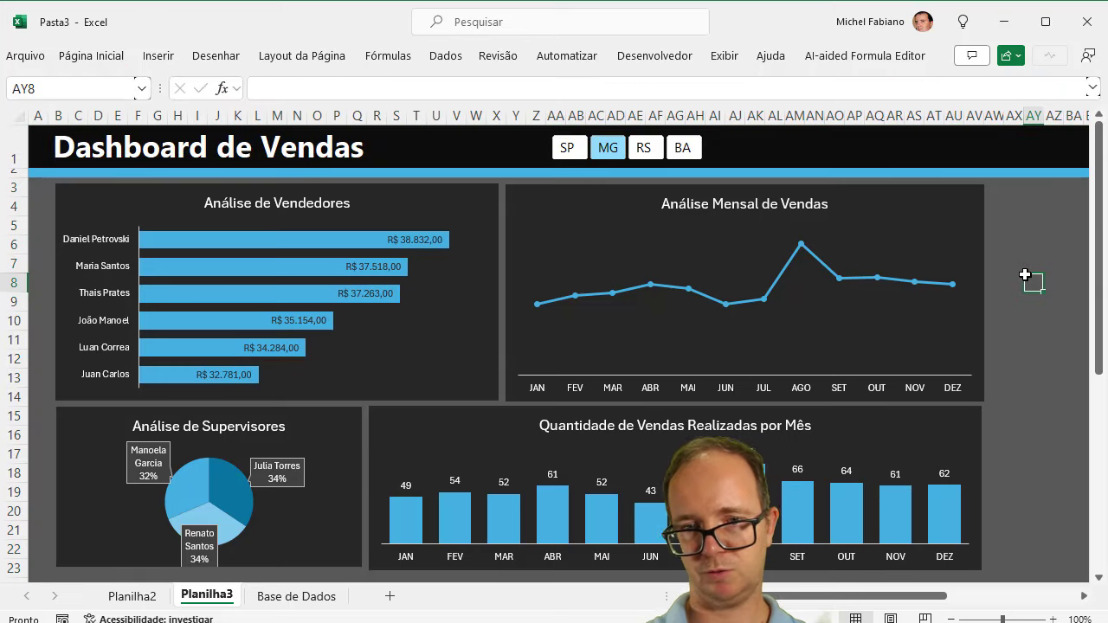
# Step: Set the Análise de Vendedores chart's border to Sem linha
pyautogui.click(470, 193)
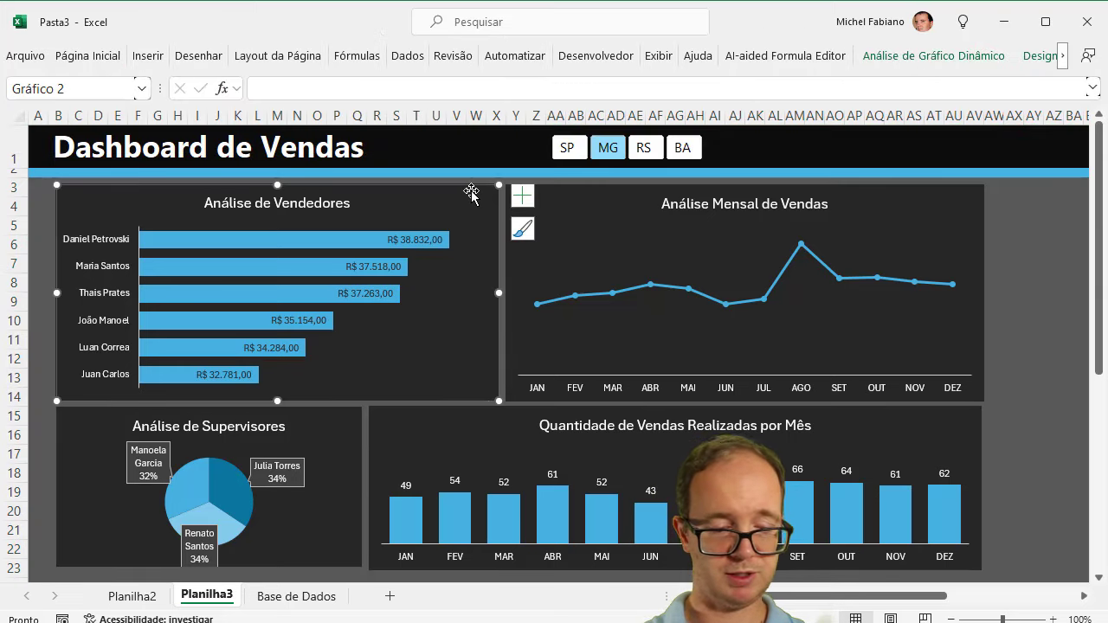
pyautogui.doubleClick(470, 192)
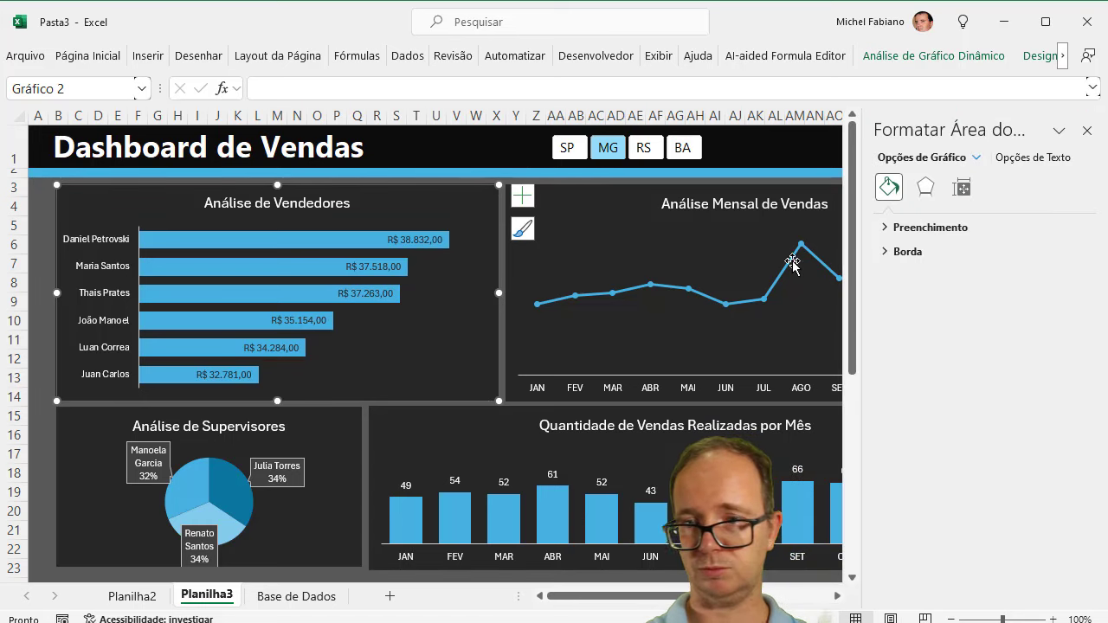
pyautogui.click(884, 251)
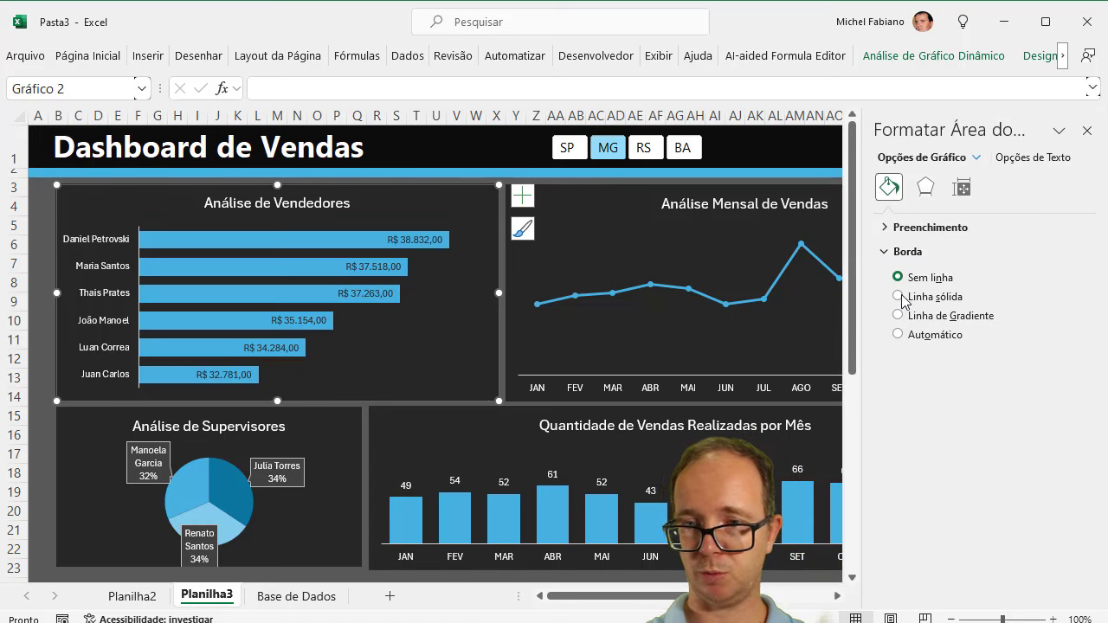
pyautogui.click(897, 296)
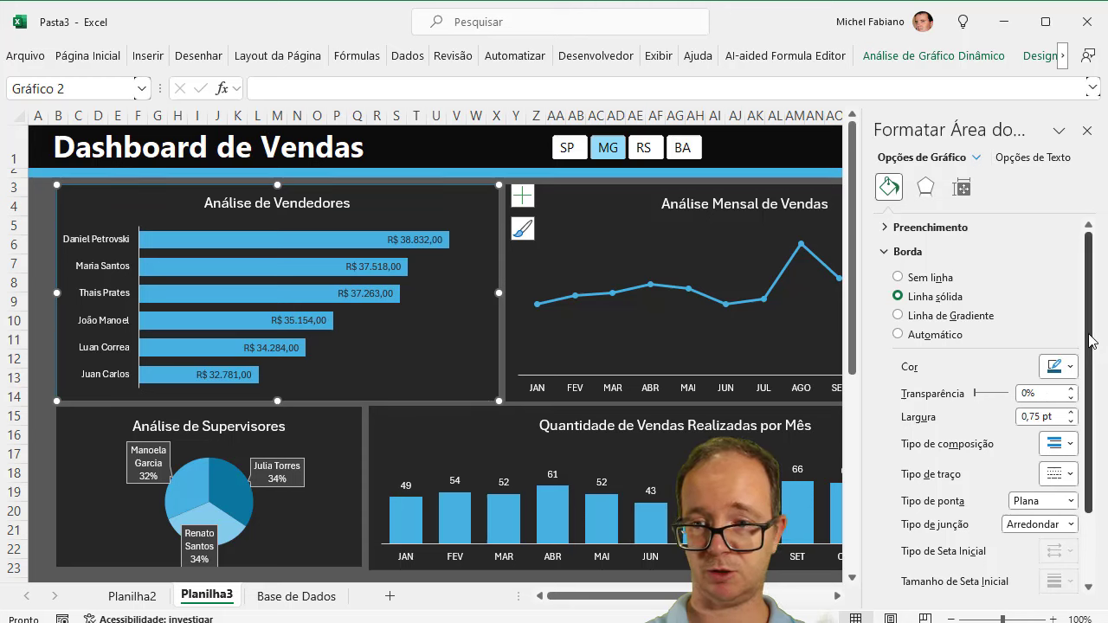
pyautogui.scroll(-3, 1092, 433)
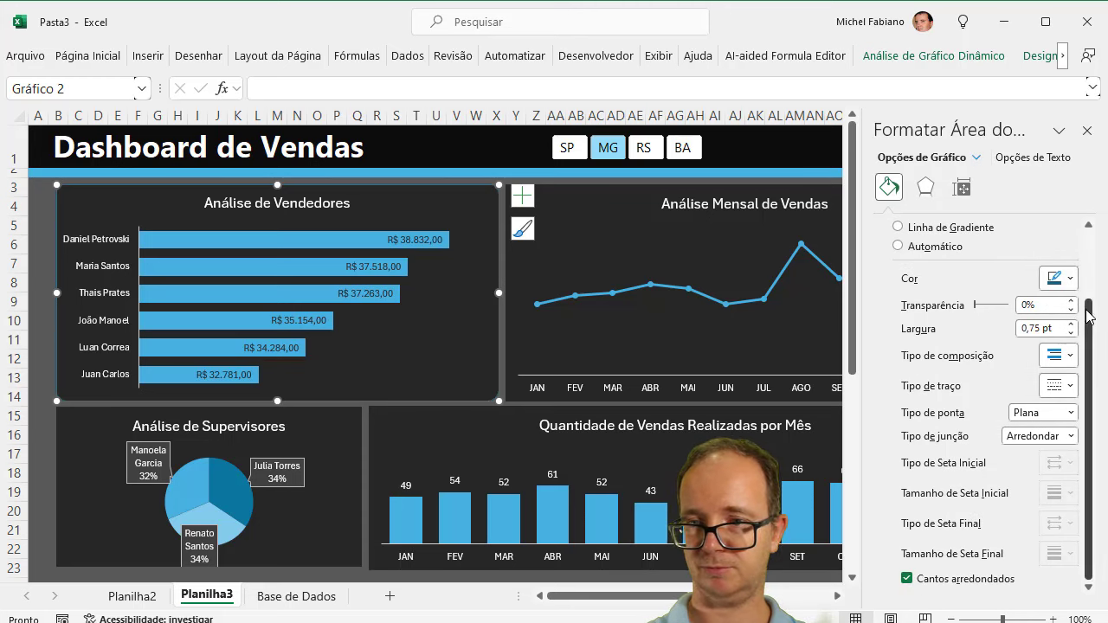
pyautogui.moveTo(1091, 317); pyautogui.dragTo(1096, 231)
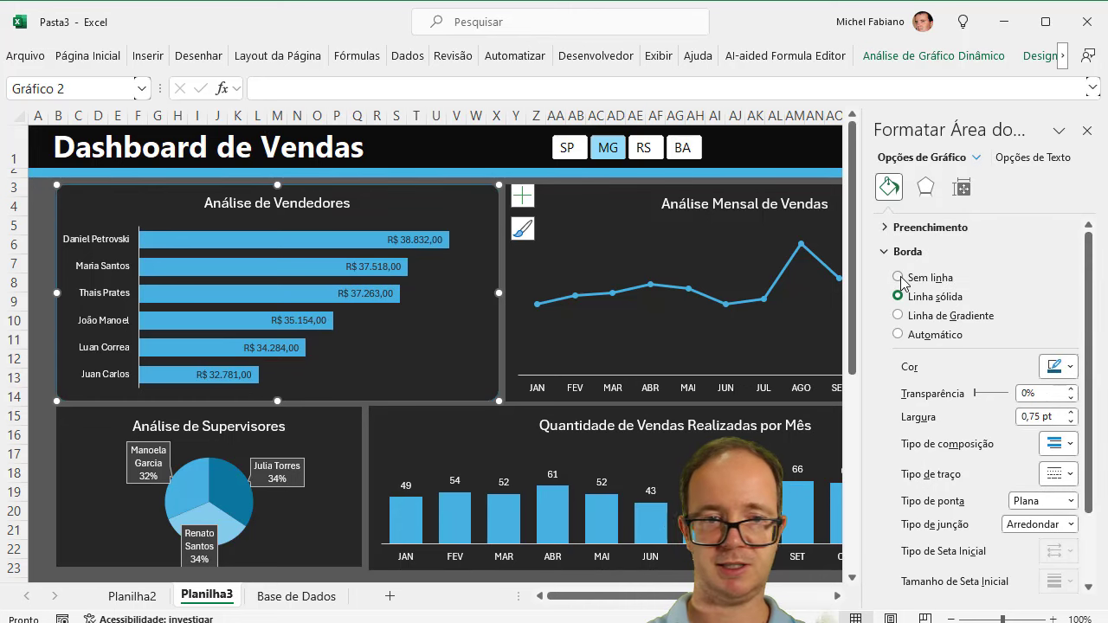
pyautogui.click(898, 278)
# Step: Apply an outer drop shadow to the Análise de Vendedores chart
pyautogui.click(1049, 61)
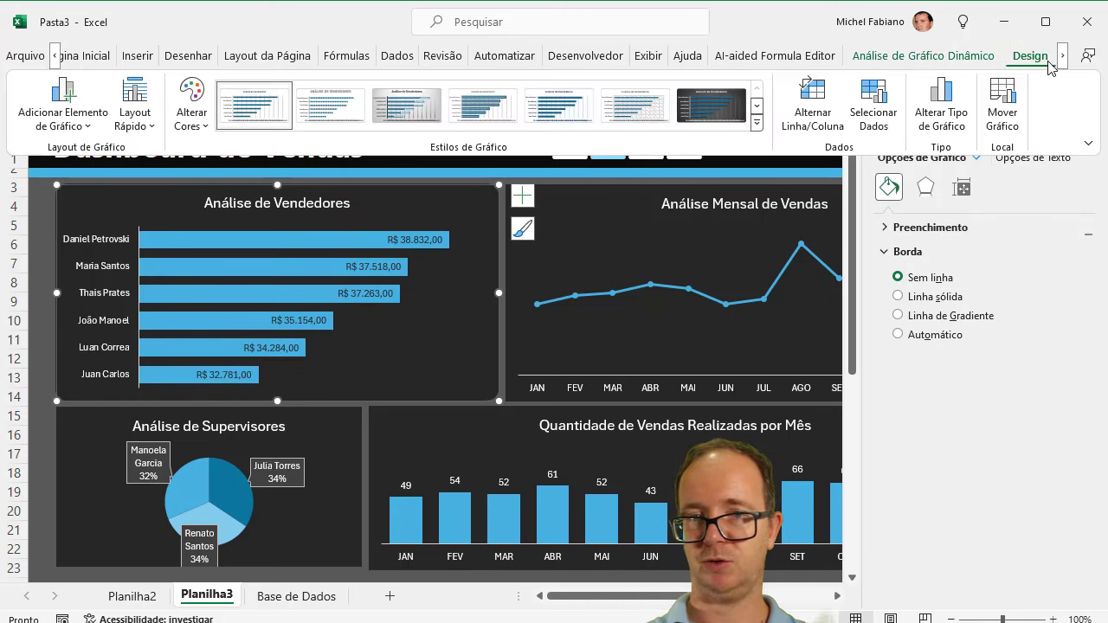
pyautogui.click(952, 58)
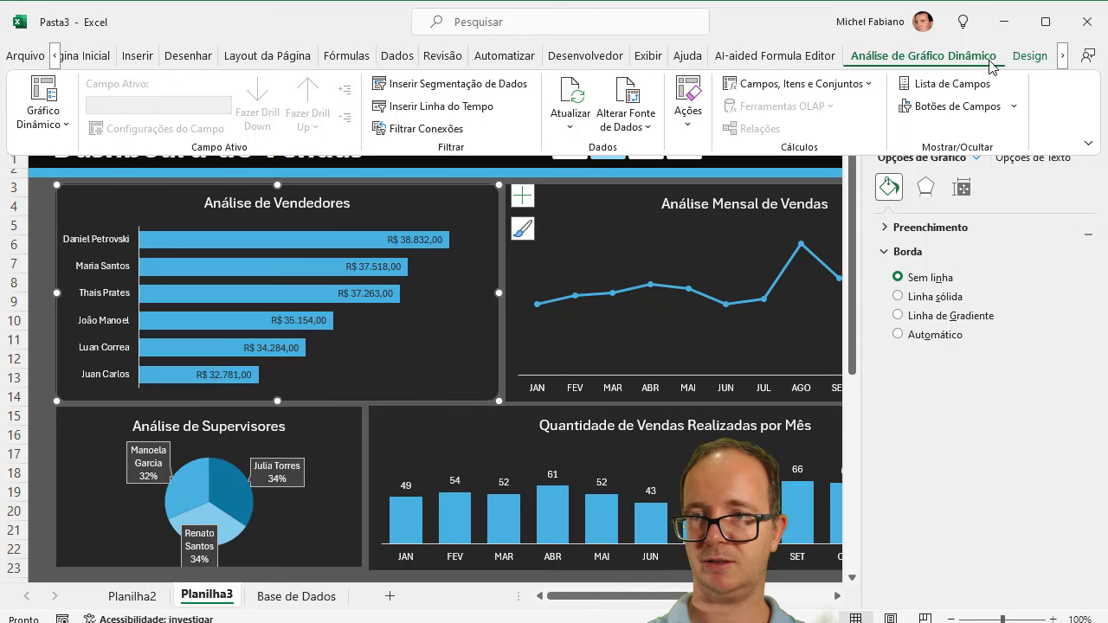
pyautogui.click(1030, 57)
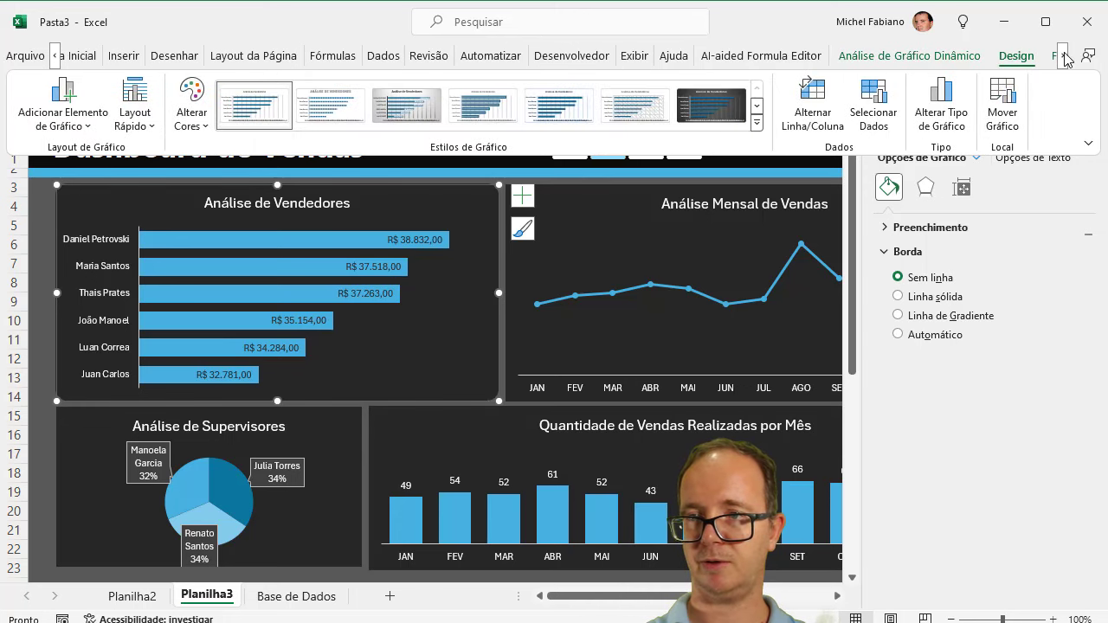
pyautogui.click(1021, 57)
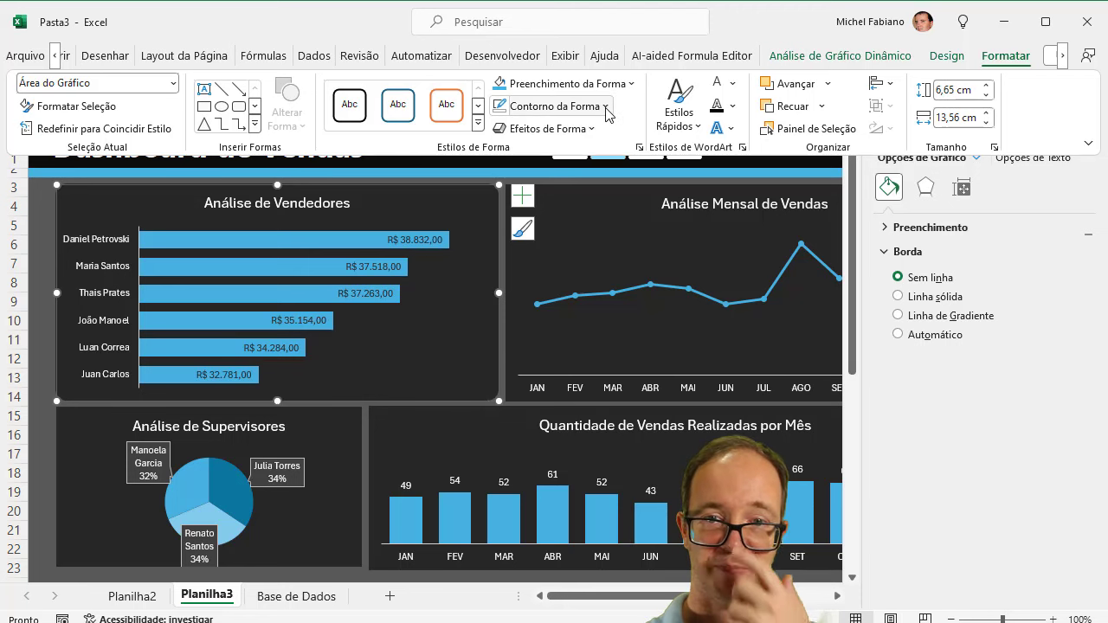
pyautogui.click(545, 128)
pyautogui.moveTo(603, 206)
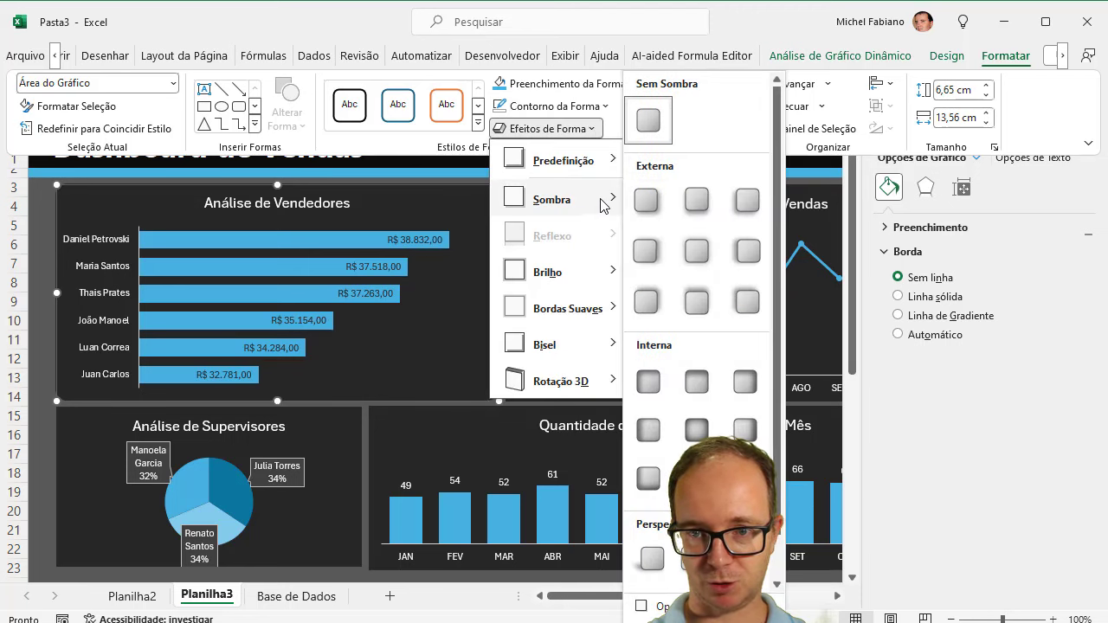
pyautogui.click(692, 255)
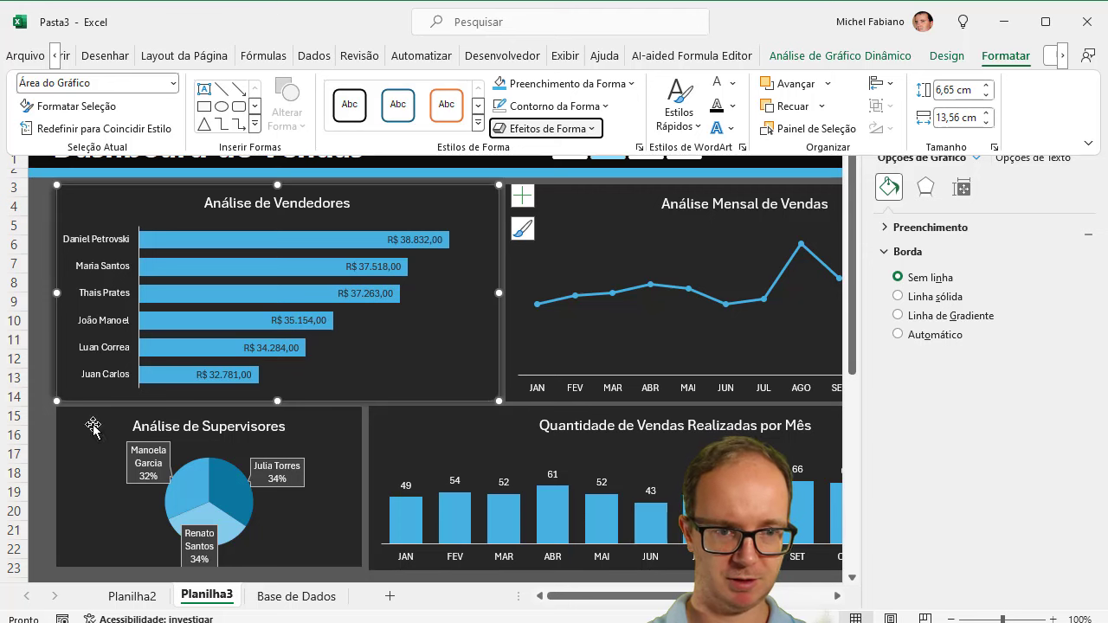
pyautogui.hotkey('ctrl', 'F1')
# Step: Remove the border from the Análise de Supervisores pie chart
pyautogui.click(51, 453)
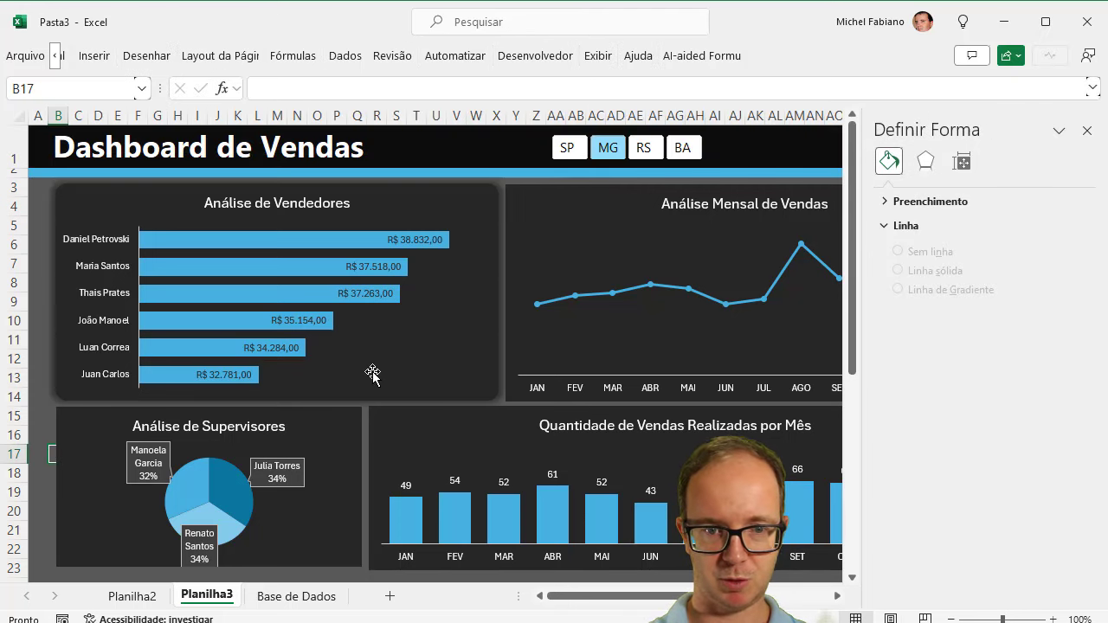
pyautogui.click(313, 419)
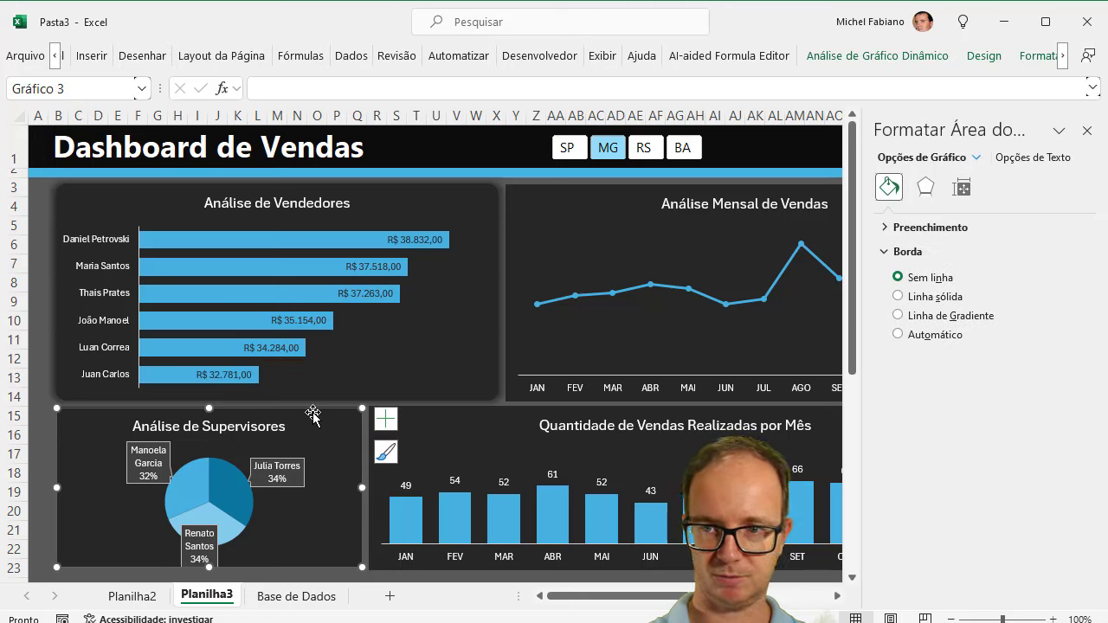
pyautogui.click(914, 298)
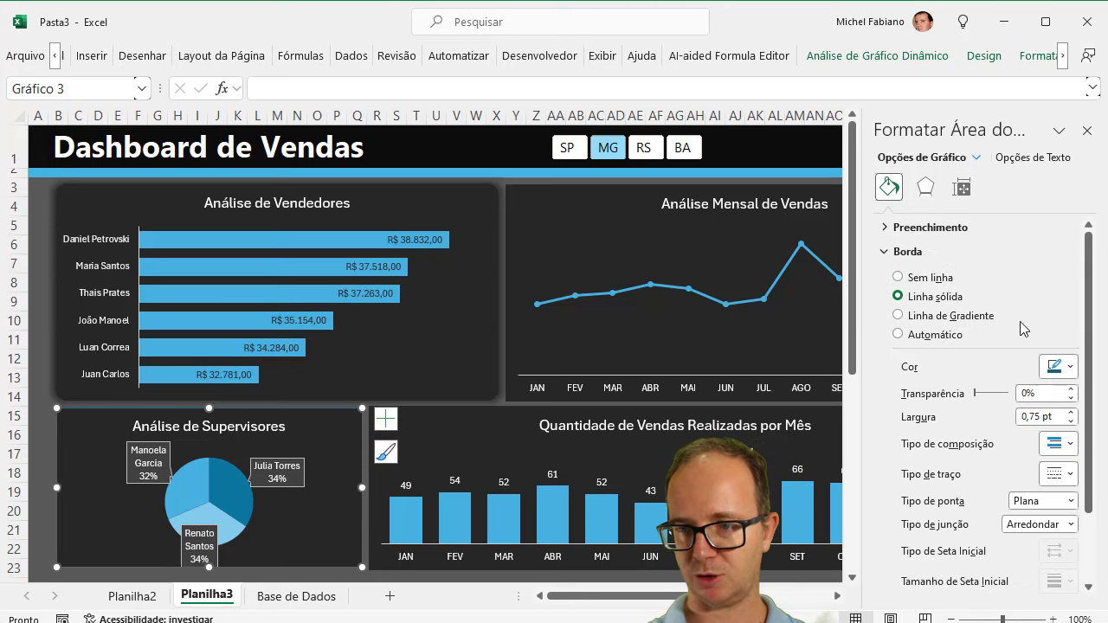
pyautogui.scroll(-2, 1077, 518)
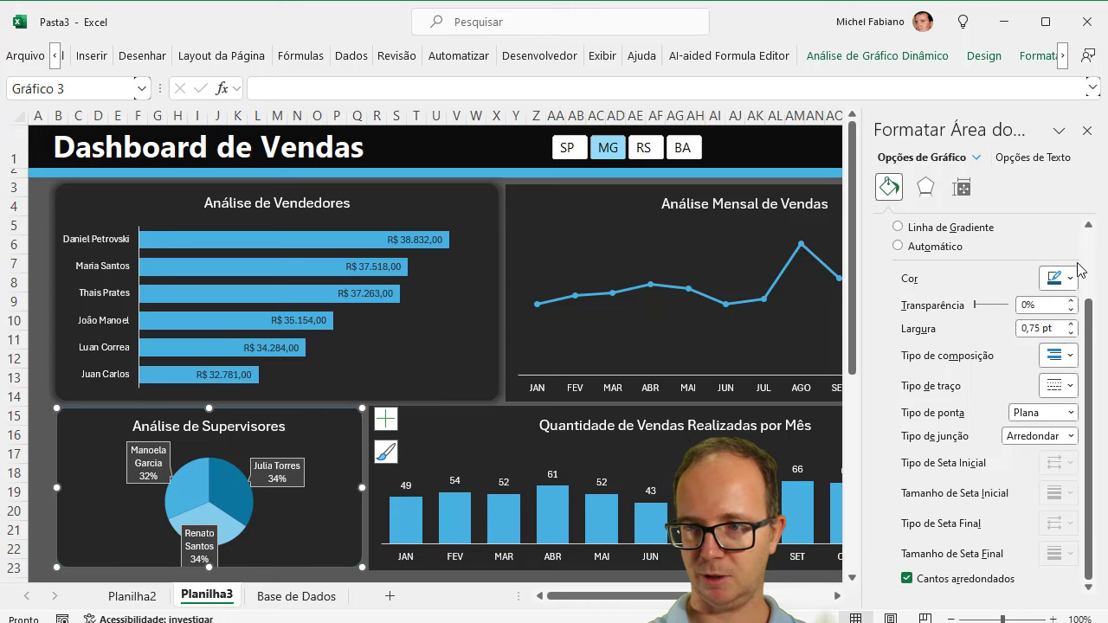
pyautogui.scroll(2, 1092, 259)
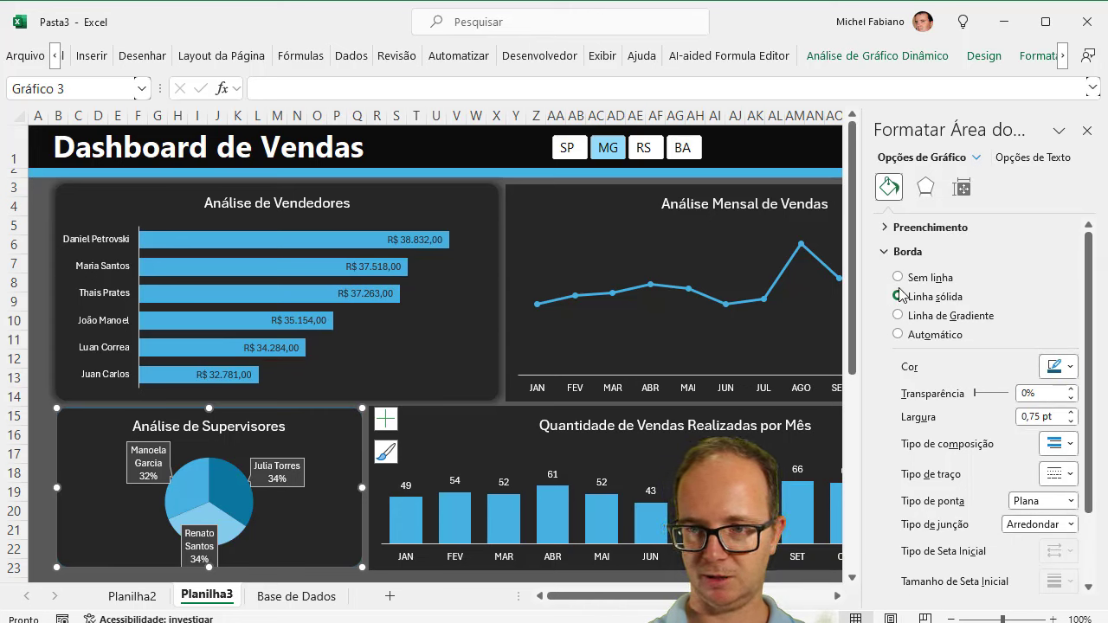
pyautogui.click(900, 278)
# Step: Remove the border from the Quantidade de Vendas Realizadas por Mês chart
pyautogui.click(514, 413)
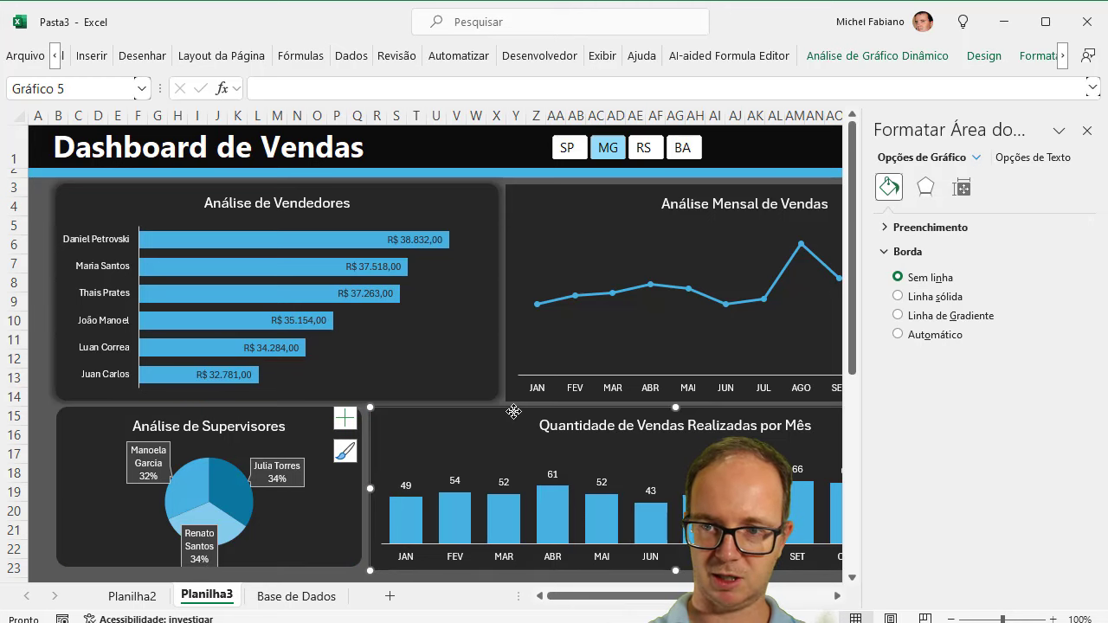
pyautogui.click(952, 301)
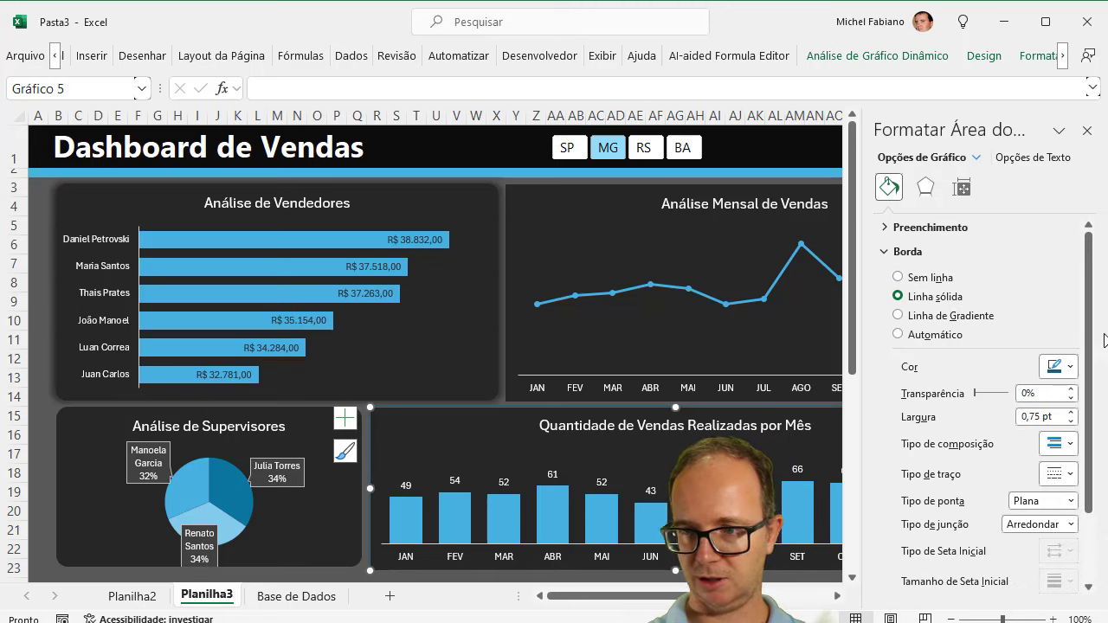
pyautogui.scroll(-3, 1092, 415)
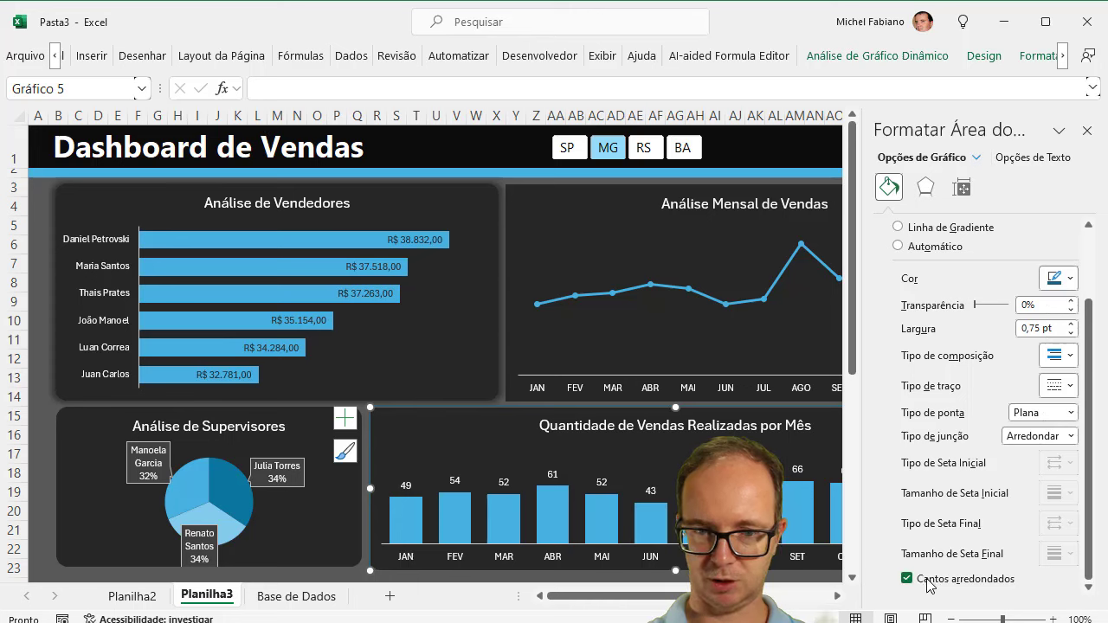
pyautogui.scroll(3, 1092, 346)
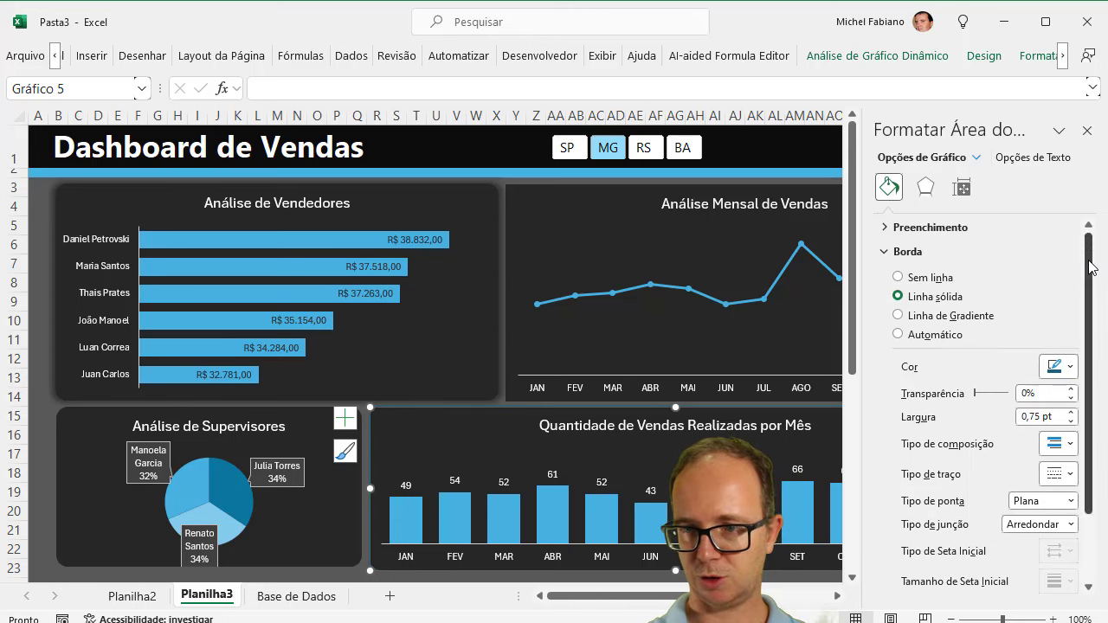
pyautogui.click(898, 278)
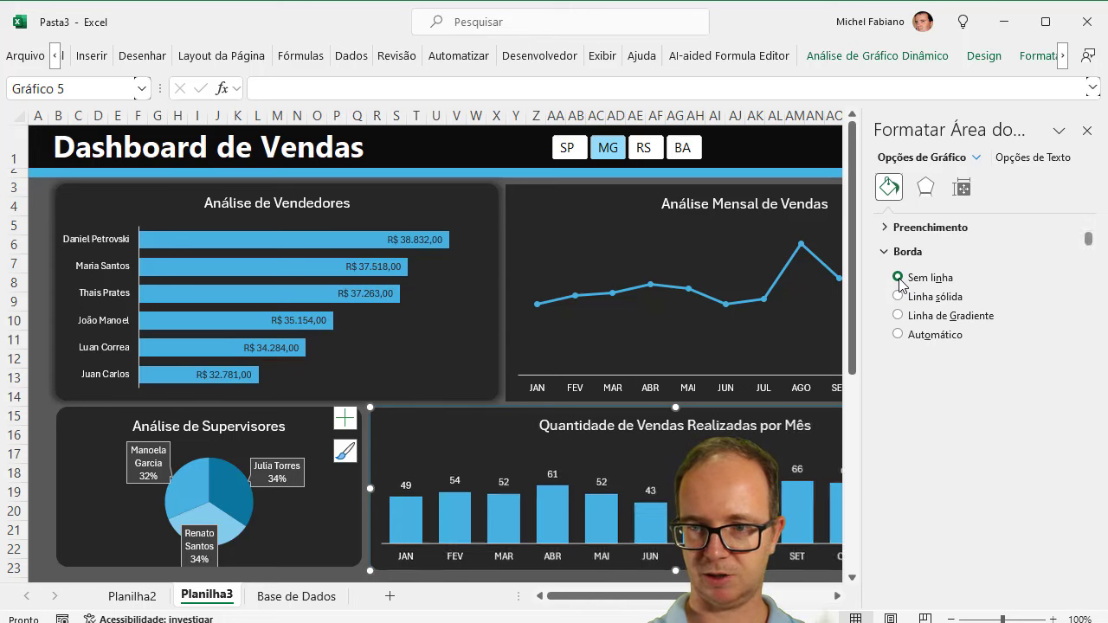
# Step: Remove the border from the Análise Mensal de Vendas line chart
pyautogui.click(586, 208)
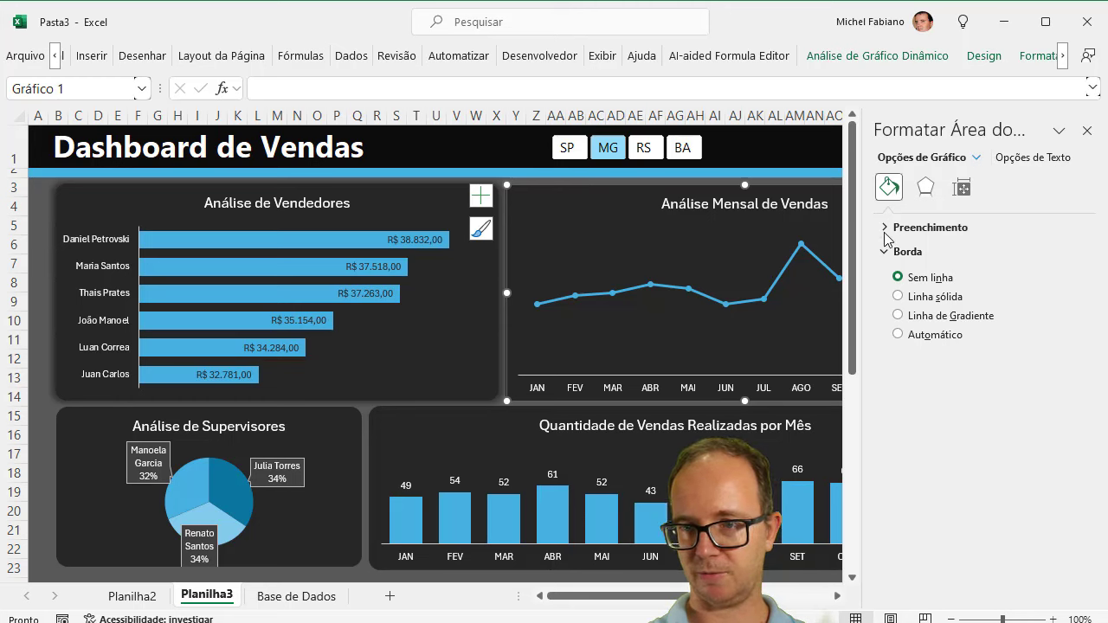
pyautogui.click(950, 299)
pyautogui.scroll(-2, 1069, 552)
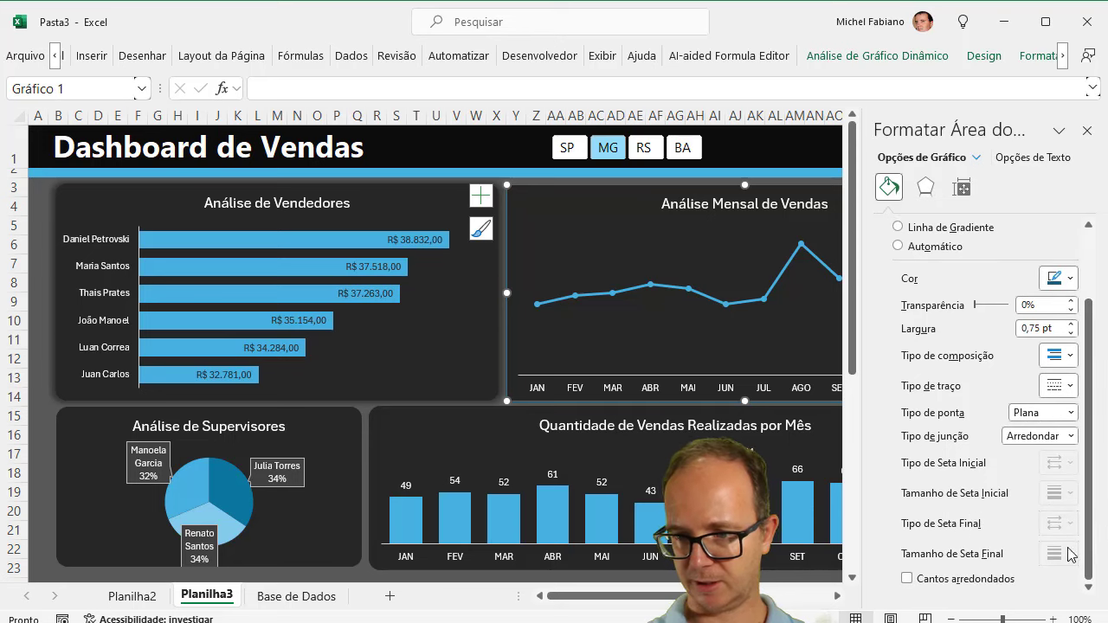
pyautogui.scroll(2, 1093, 259)
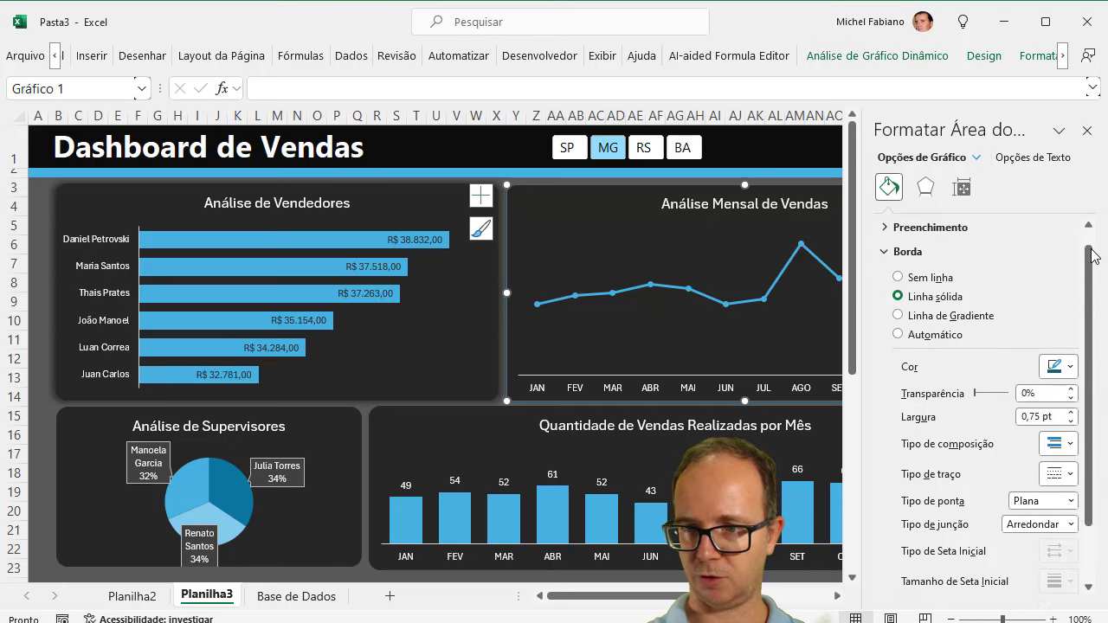
pyautogui.click(898, 277)
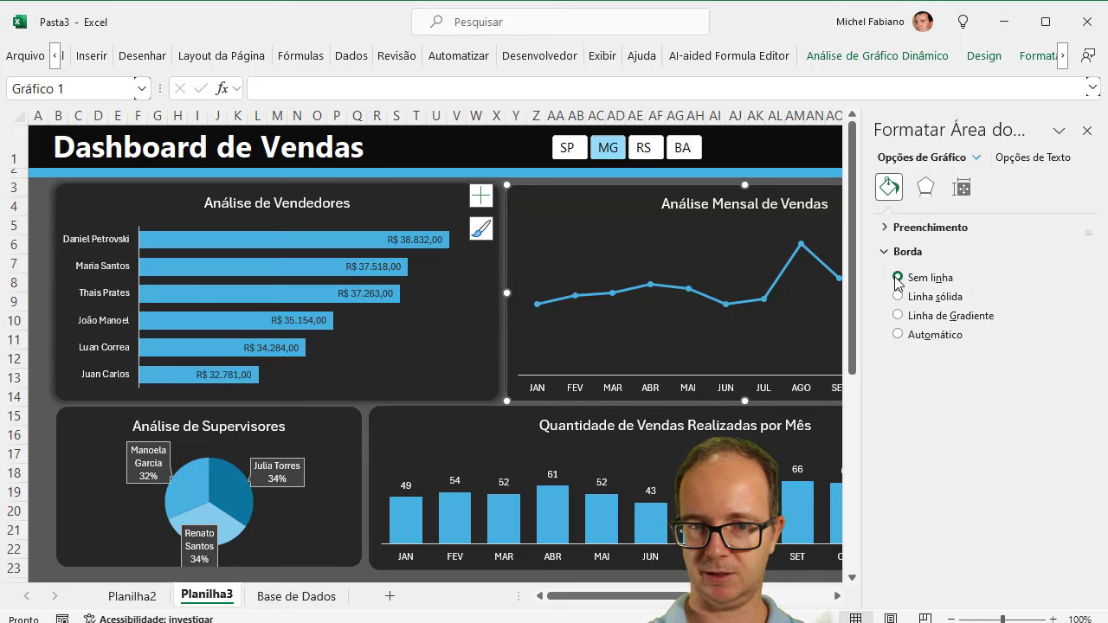
pyautogui.click(1037, 55)
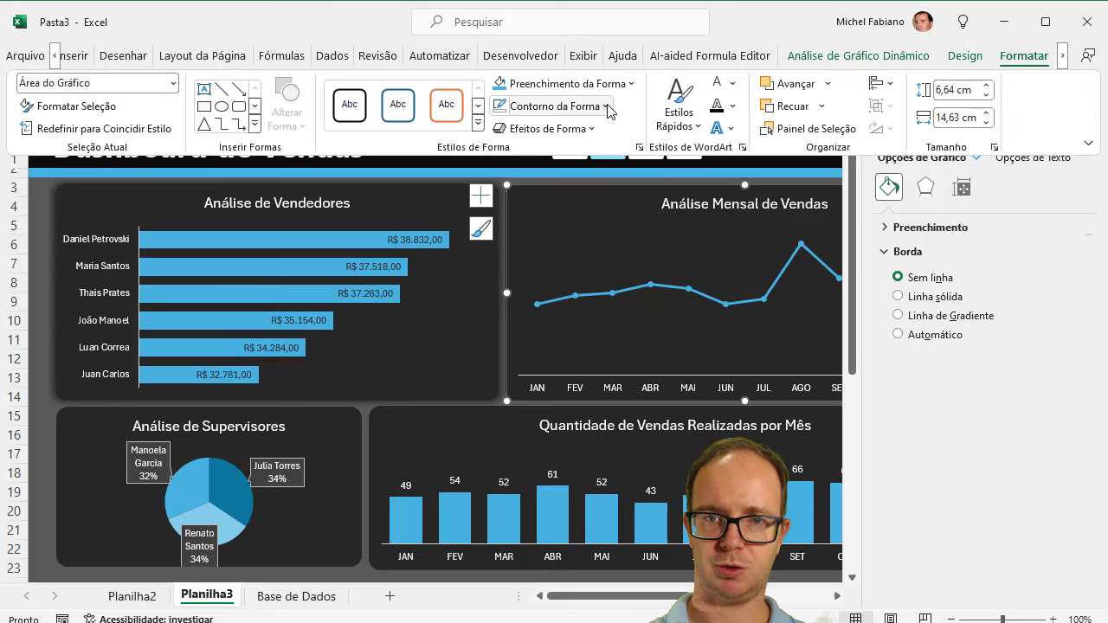
# Step: Give the monthly sales line chart and the monthly sales-count bar chart an outer centre shadow
pyautogui.click(588, 128)
pyautogui.moveTo(576, 197)
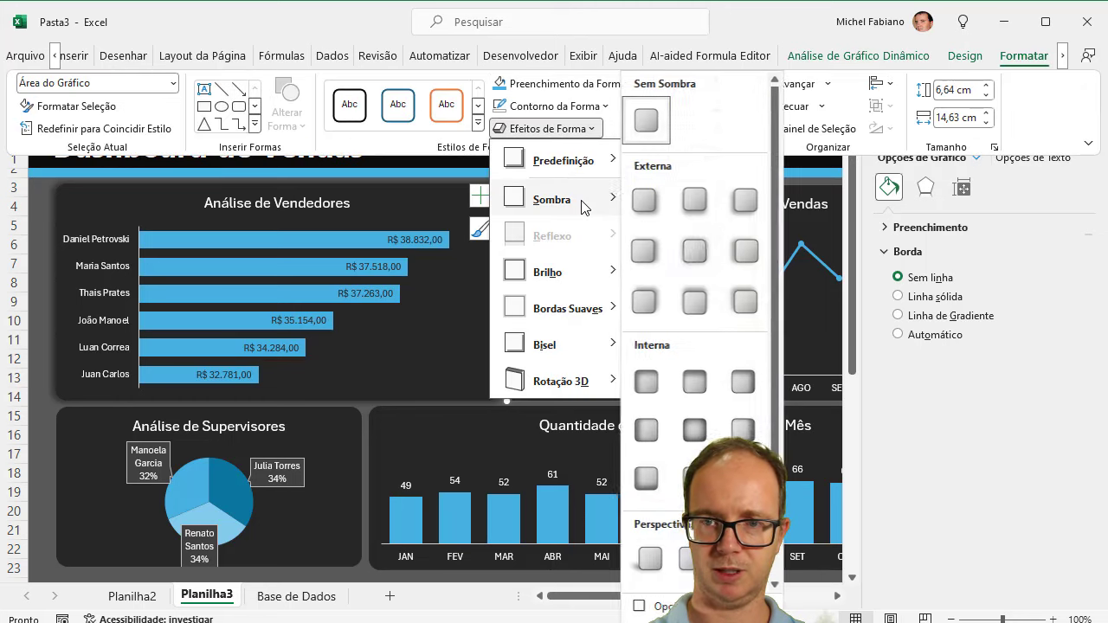
pyautogui.click(705, 249)
pyautogui.hotkey('ctrl', 'F1')
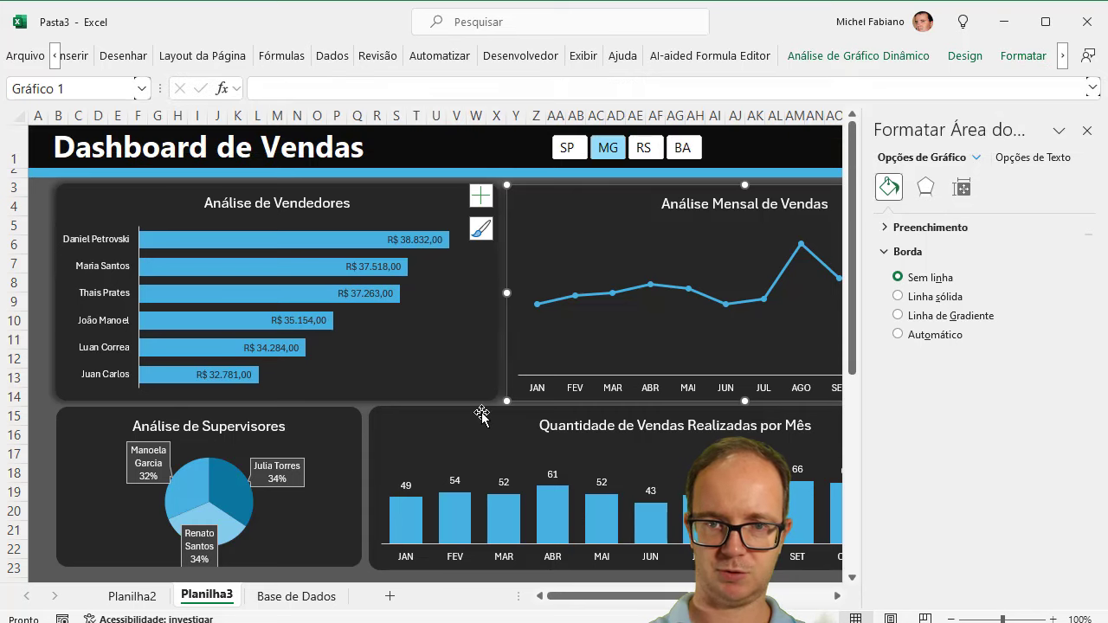
pyautogui.click(482, 416)
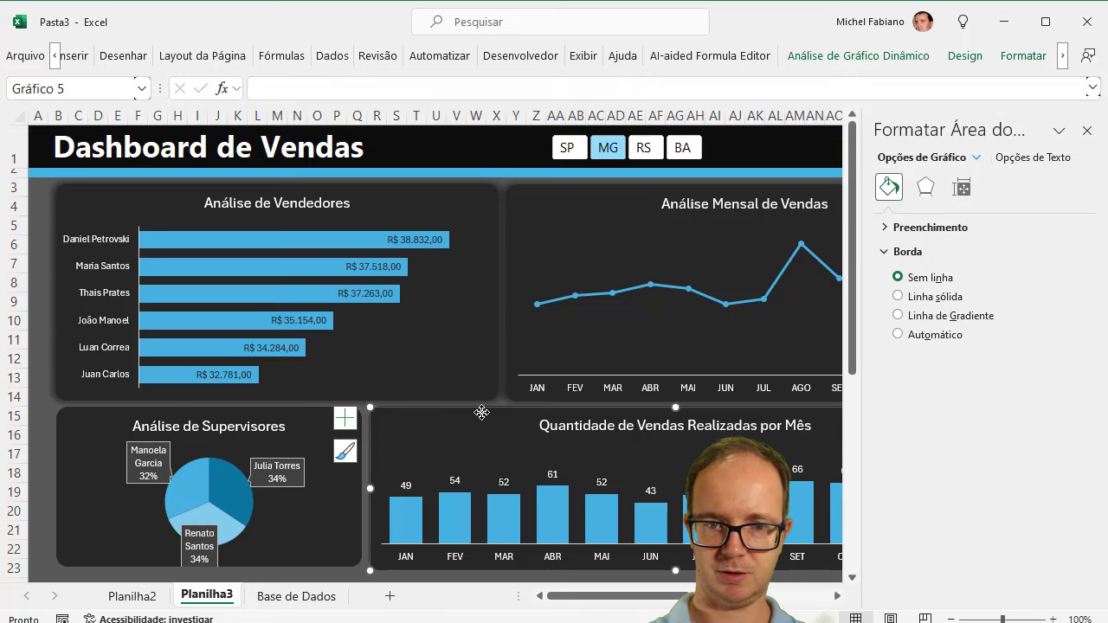
pyautogui.click(1027, 57)
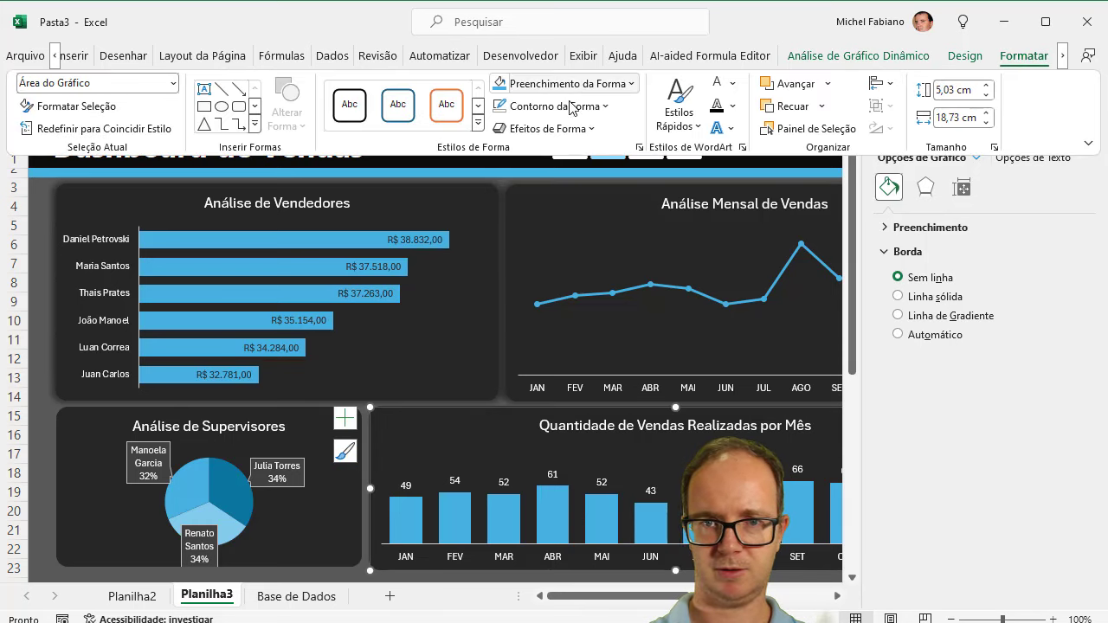
pyautogui.click(545, 128)
pyautogui.moveTo(569, 200)
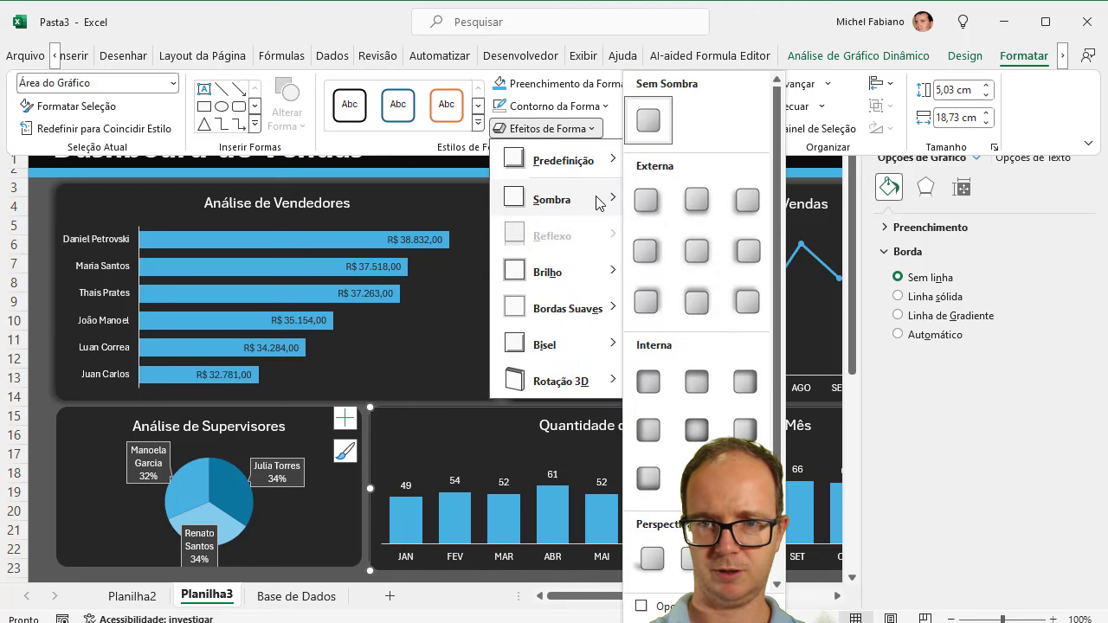
pyautogui.click(698, 250)
# Step: Add the same outer centre shadow to the Análise de Supervisores pie chart and close the Format Chart Area pane
pyautogui.click(315, 413)
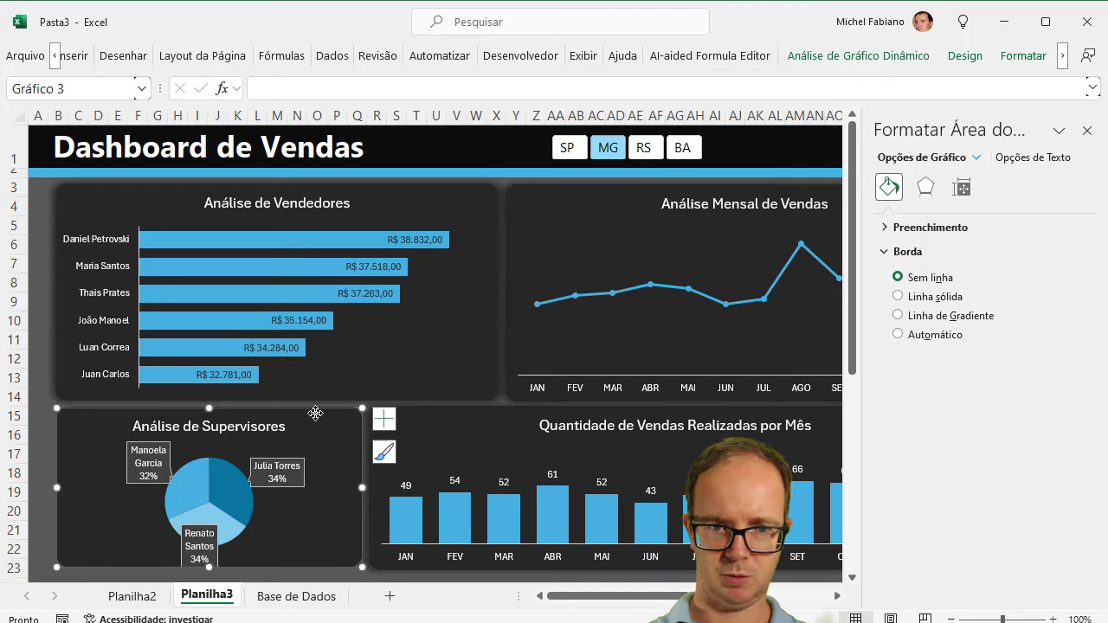
pyautogui.click(1023, 57)
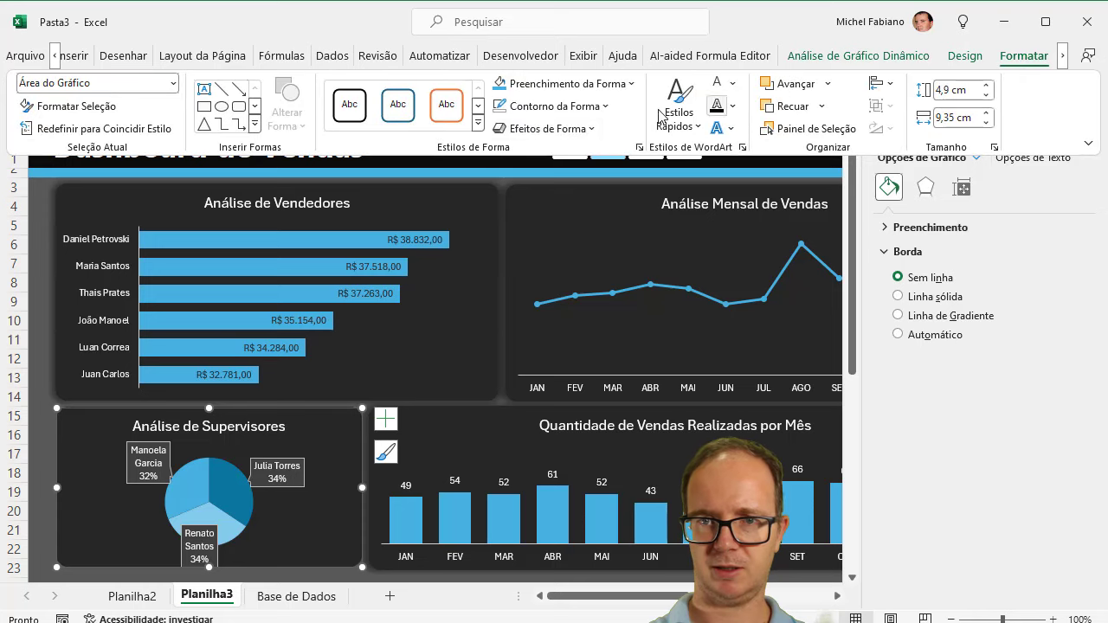
pyautogui.click(594, 129)
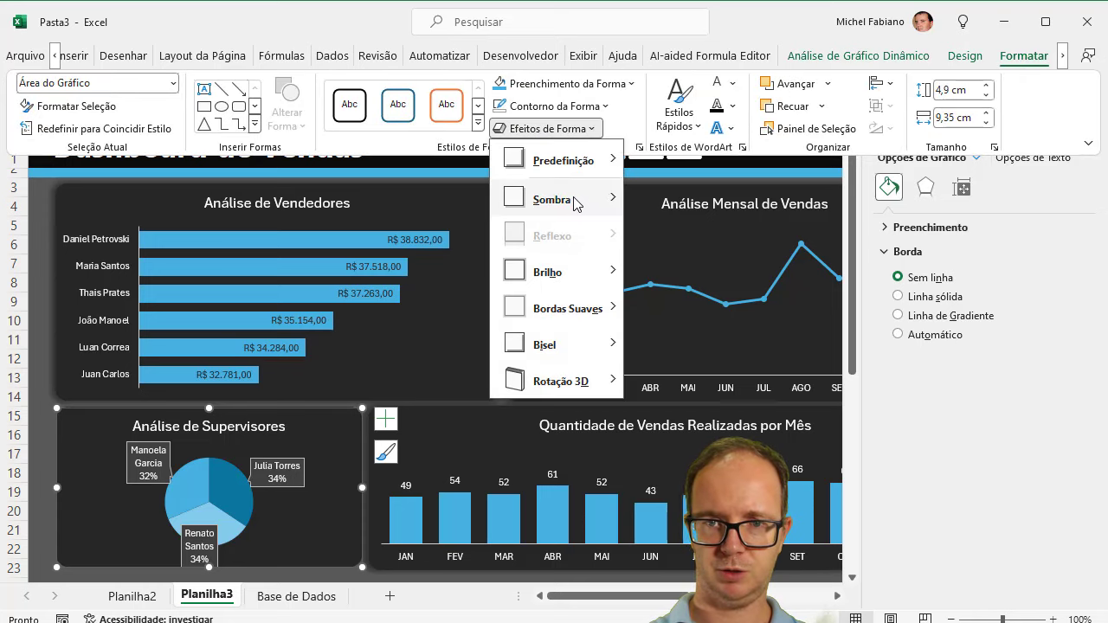
pyautogui.moveTo(576, 202)
pyautogui.click(692, 257)
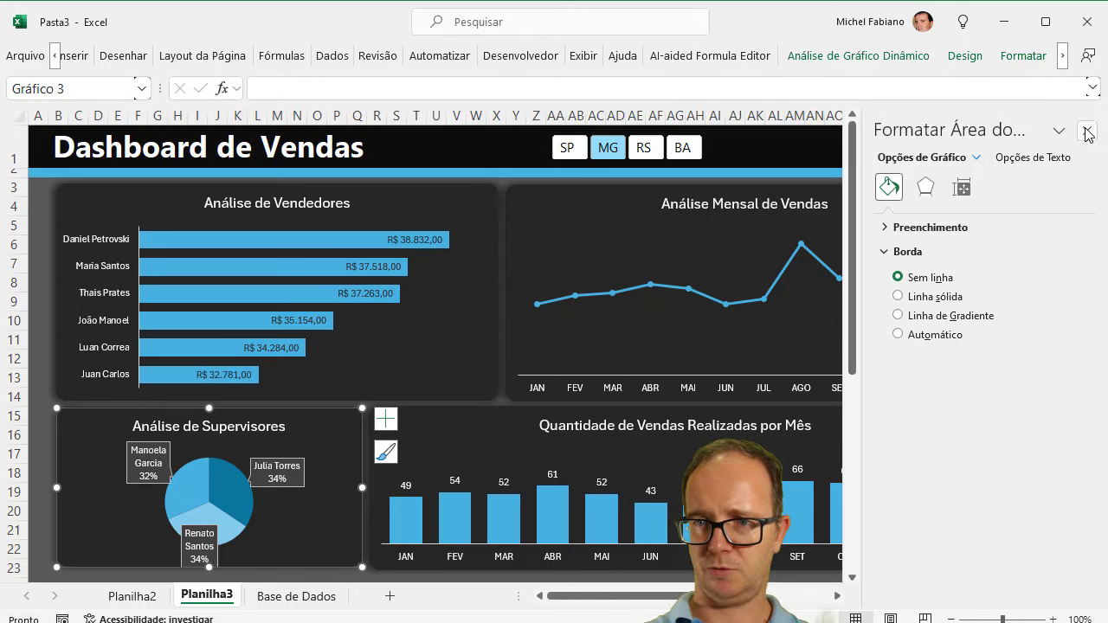
pyautogui.click(1087, 131)
# Step: Zoom out to 90% and filter the dashboard to RS, then BA, ending on SP
pyautogui.click(952, 618)
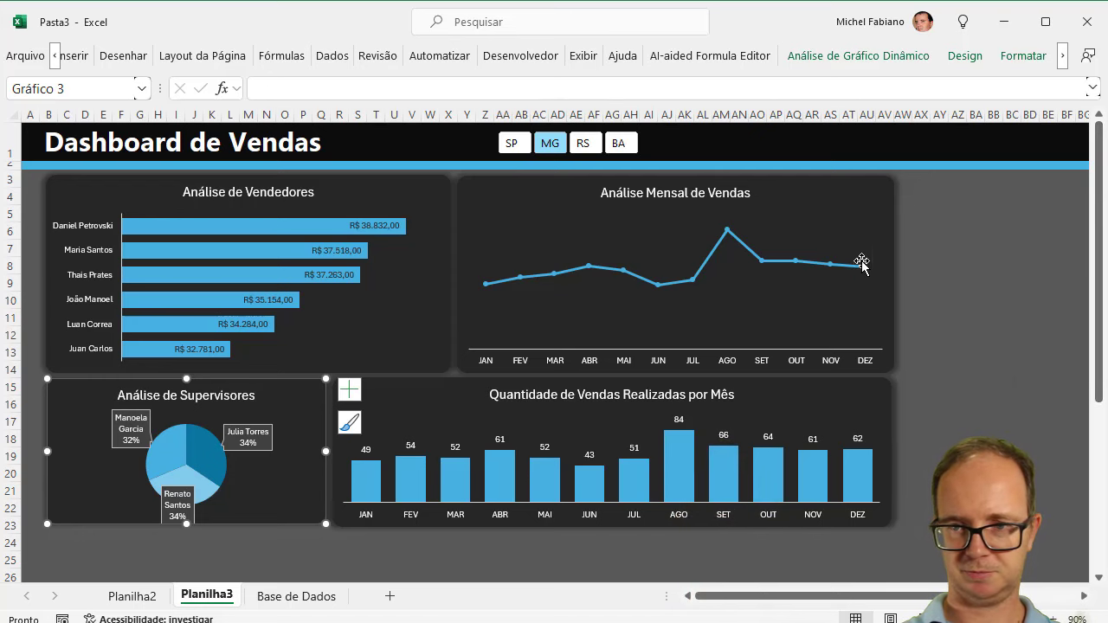
pyautogui.click(952, 298)
pyautogui.click(582, 142)
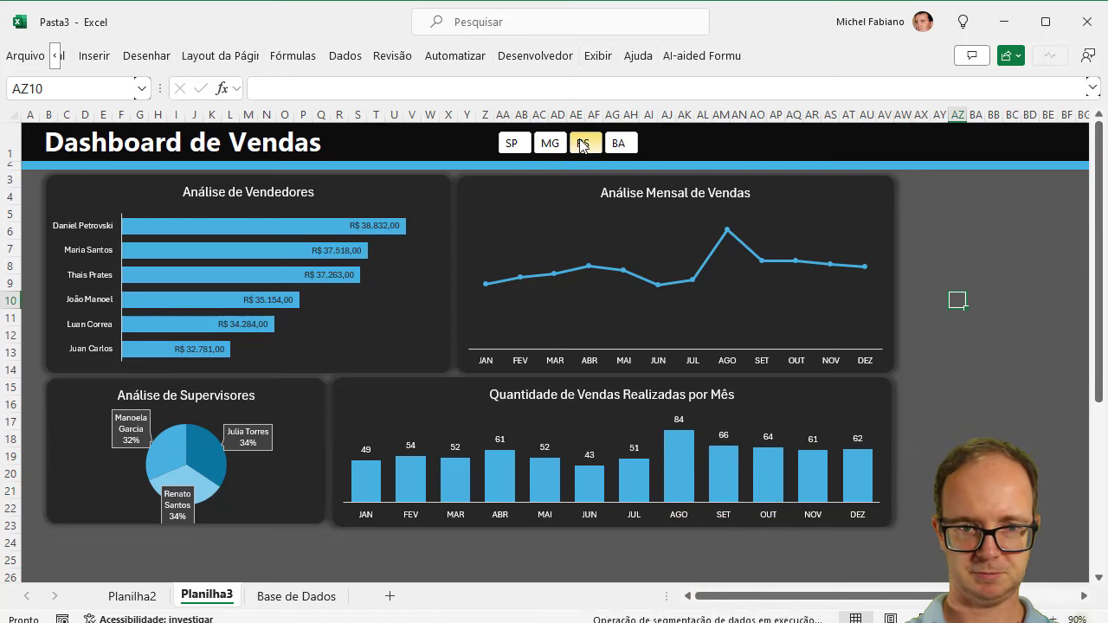
pyautogui.click(620, 144)
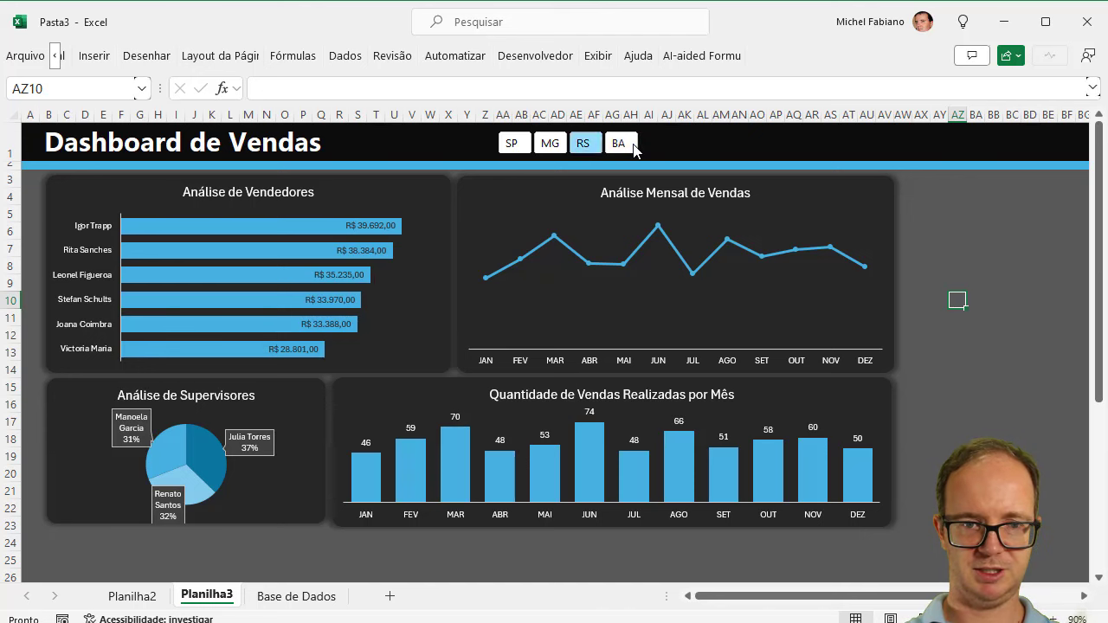
pyautogui.click(509, 145)
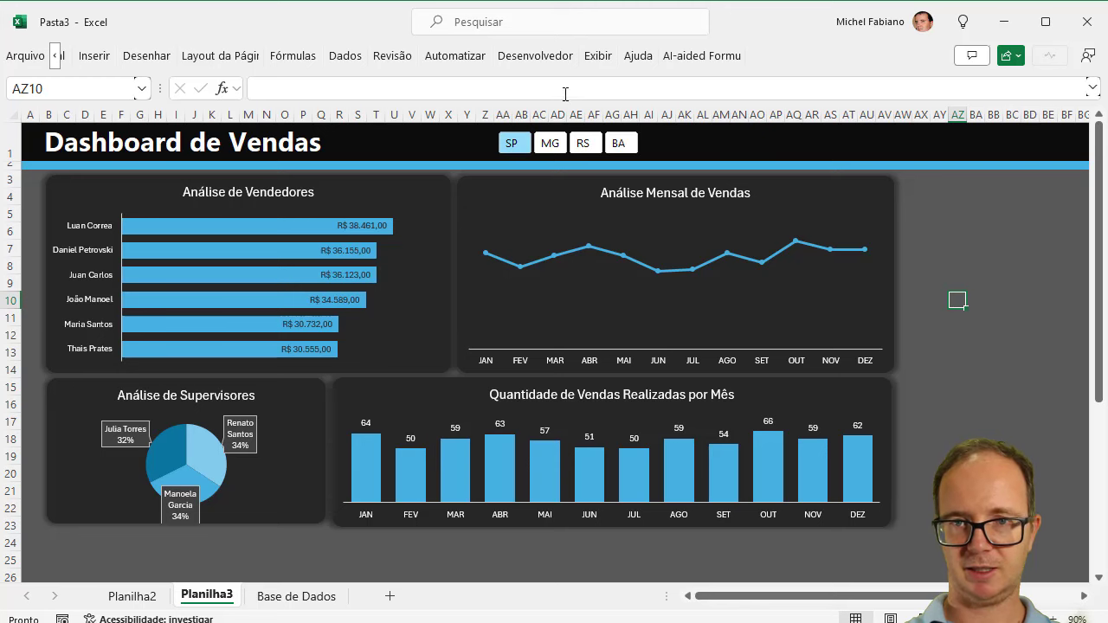
pyautogui.click(598, 58)
# Step: Uncheck Gridlines, Formula Bar and Headings, collapse the ribbon and zoom to 110%
pyautogui.click(485, 130)
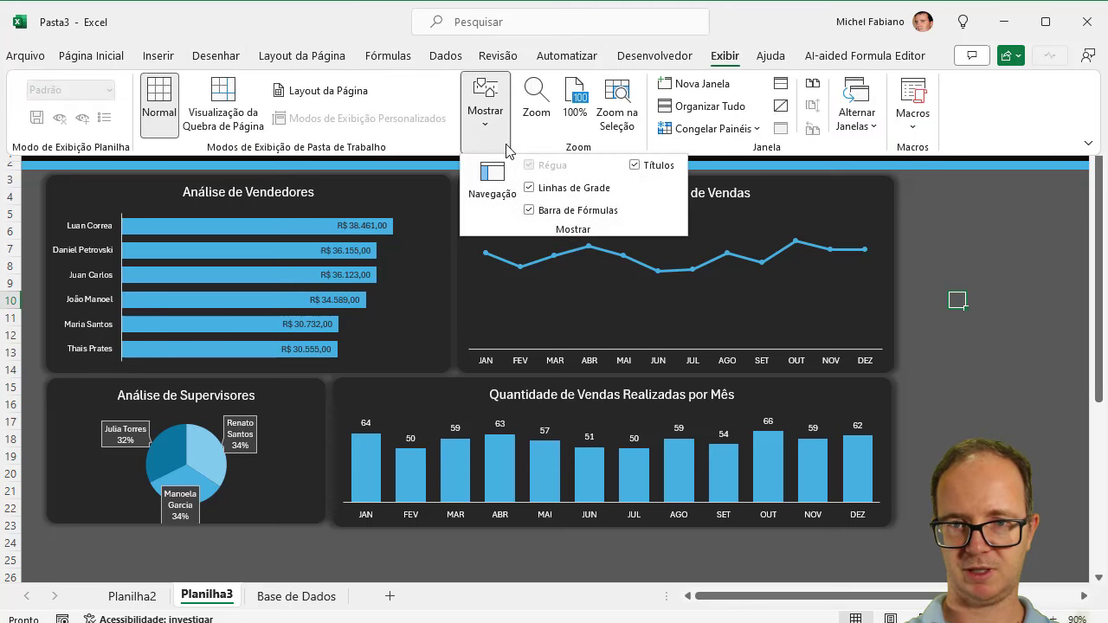
pyautogui.click(529, 210)
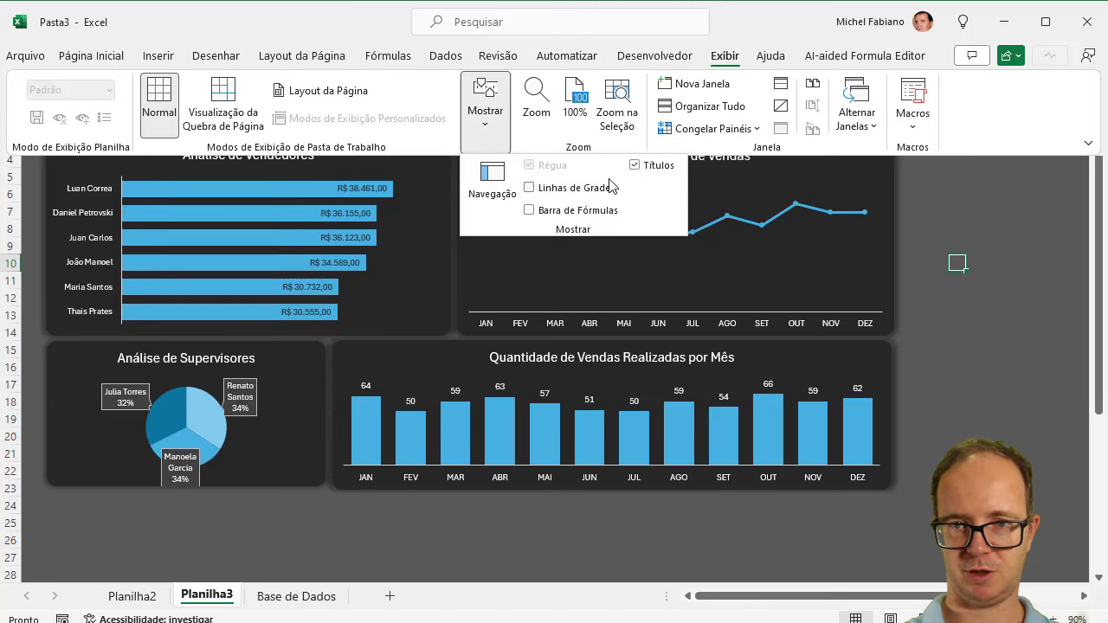
pyautogui.click(634, 165)
pyautogui.click(937, 272)
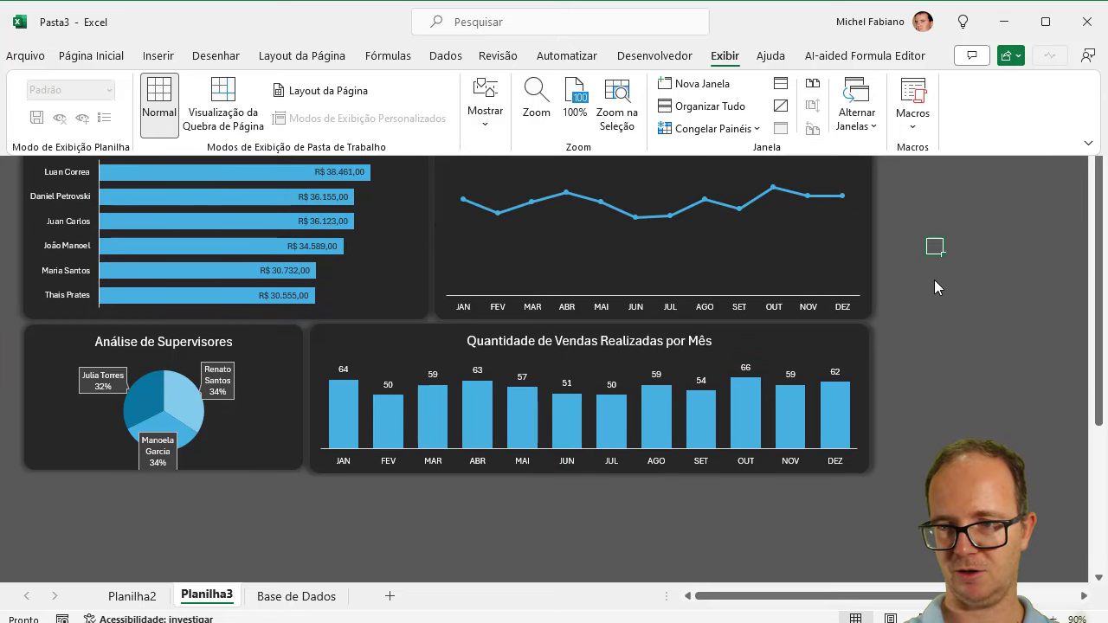
pyautogui.hotkey('ctrl', 'F1')
pyautogui.scroll(2, 874, 597)
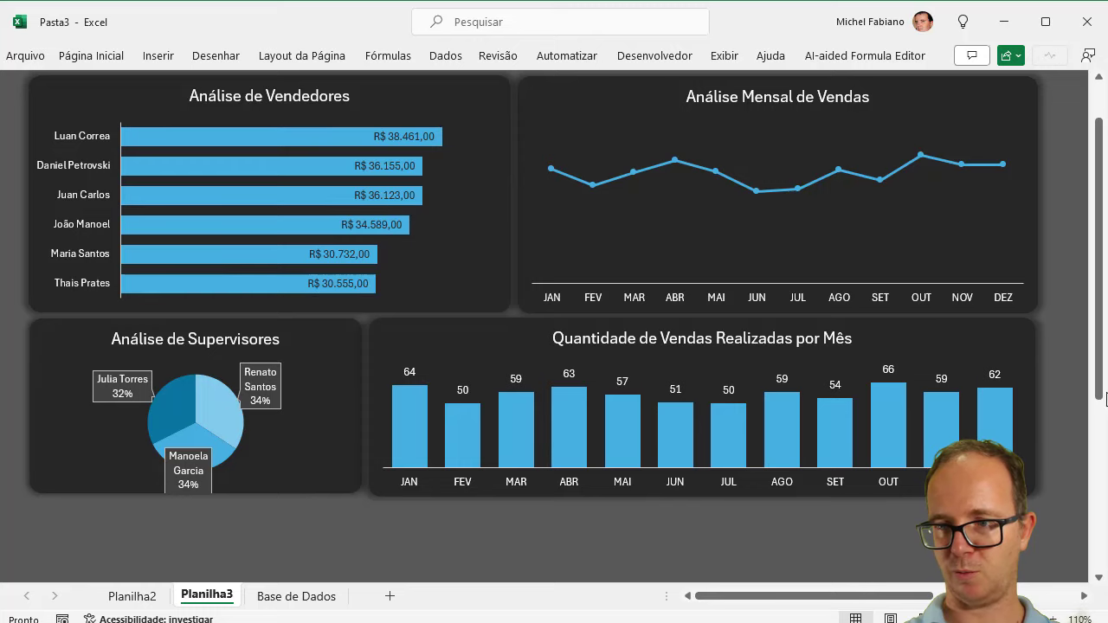
pyautogui.scroll(1, 1091, 316)
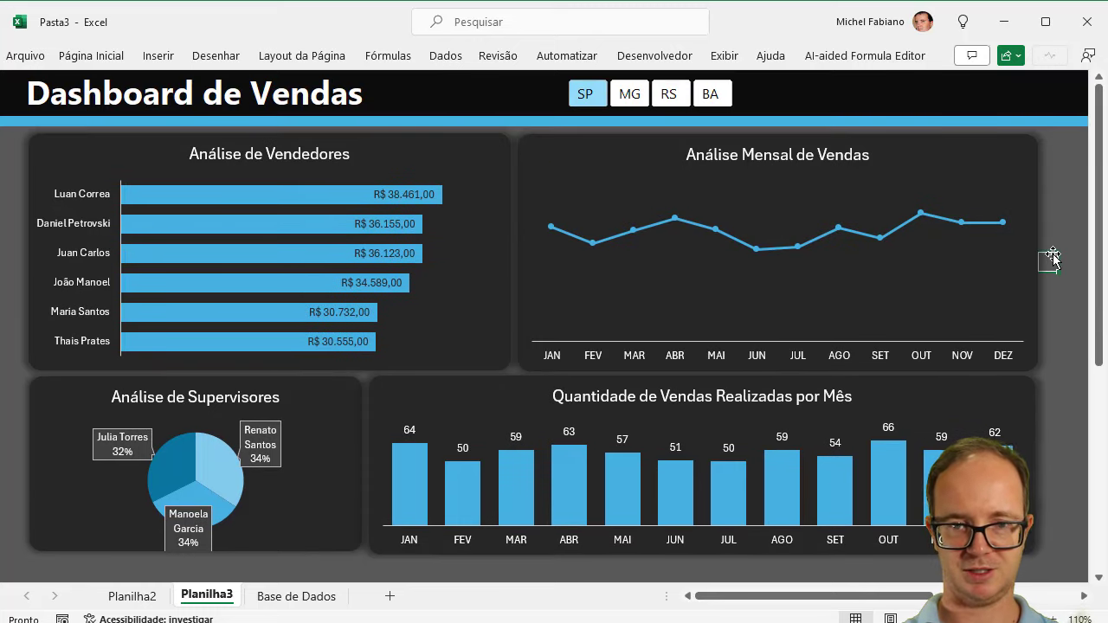
# Step: Align the two bottom charts, then nudge the bar and Análise Mensal de Vendas charts so their edges line up
pyautogui.click(354, 546)
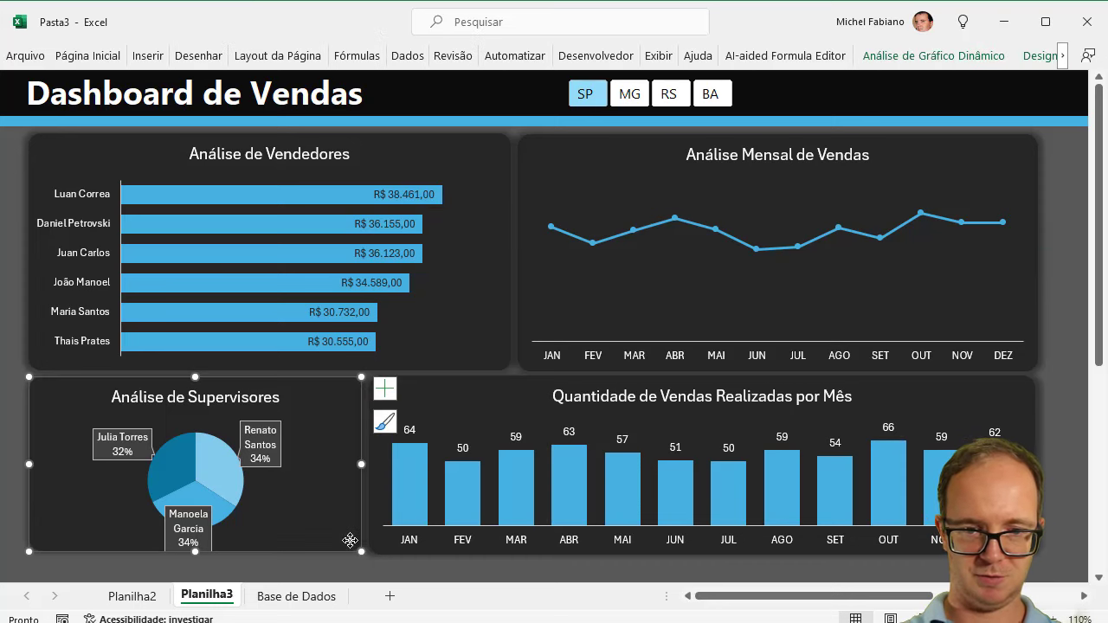
pyautogui.keyDown('ctrl'); pyautogui.click(435, 554); pyautogui.keyUp('ctrl')
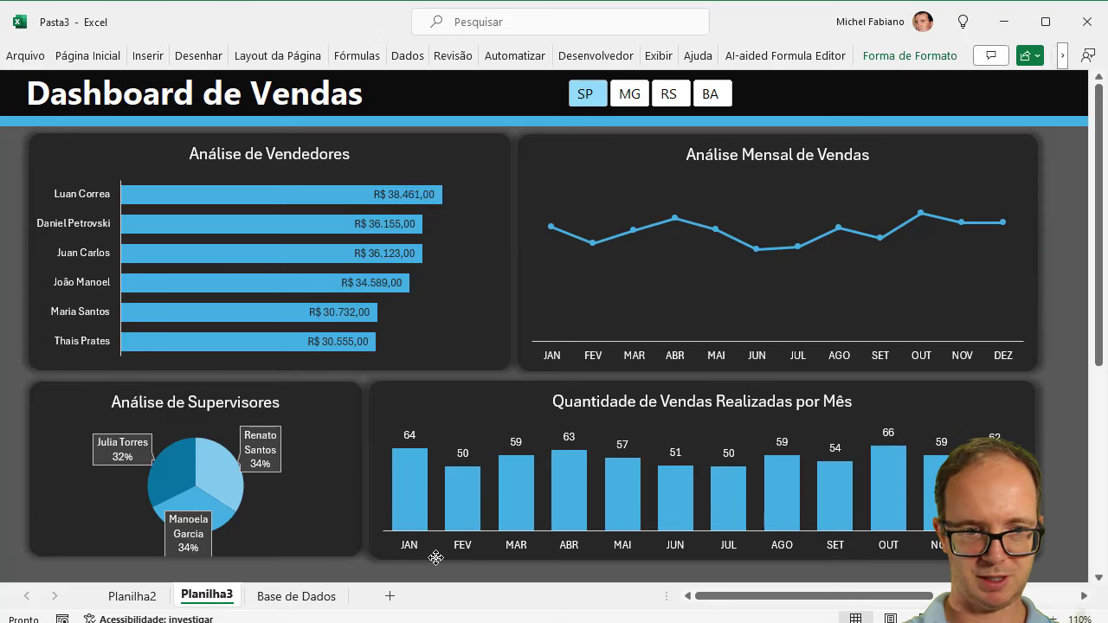
pyautogui.moveTo(435, 554); pyautogui.dragTo(435, 560)
pyautogui.click(1063, 434)
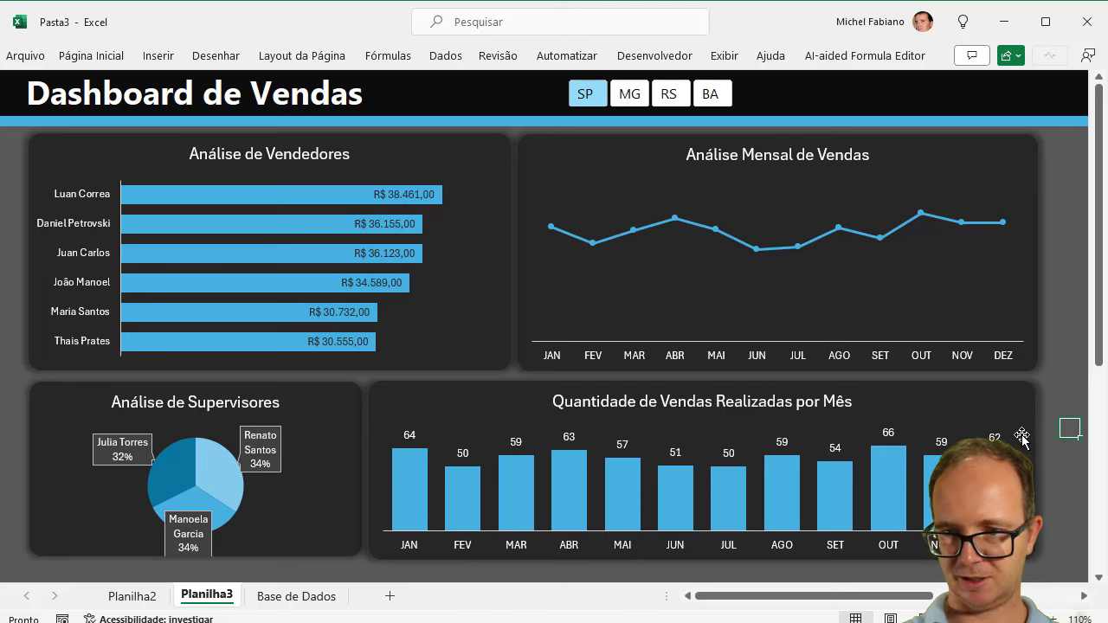
pyautogui.moveTo(1025, 430); pyautogui.dragTo(1041, 428)
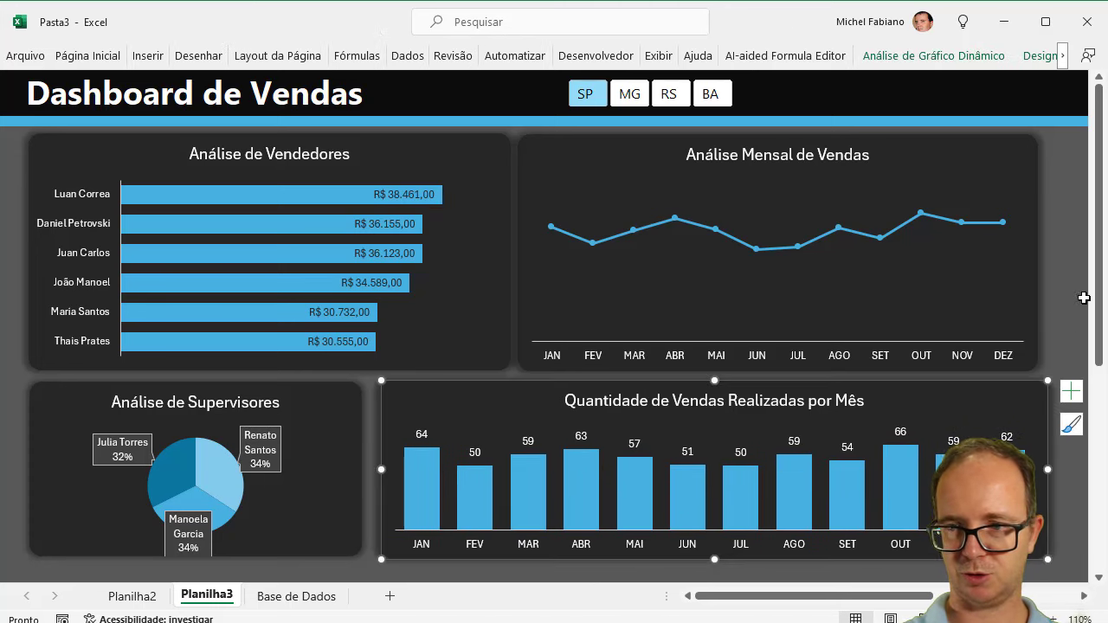
pyautogui.moveTo(1036, 299); pyautogui.dragTo(1040, 293)
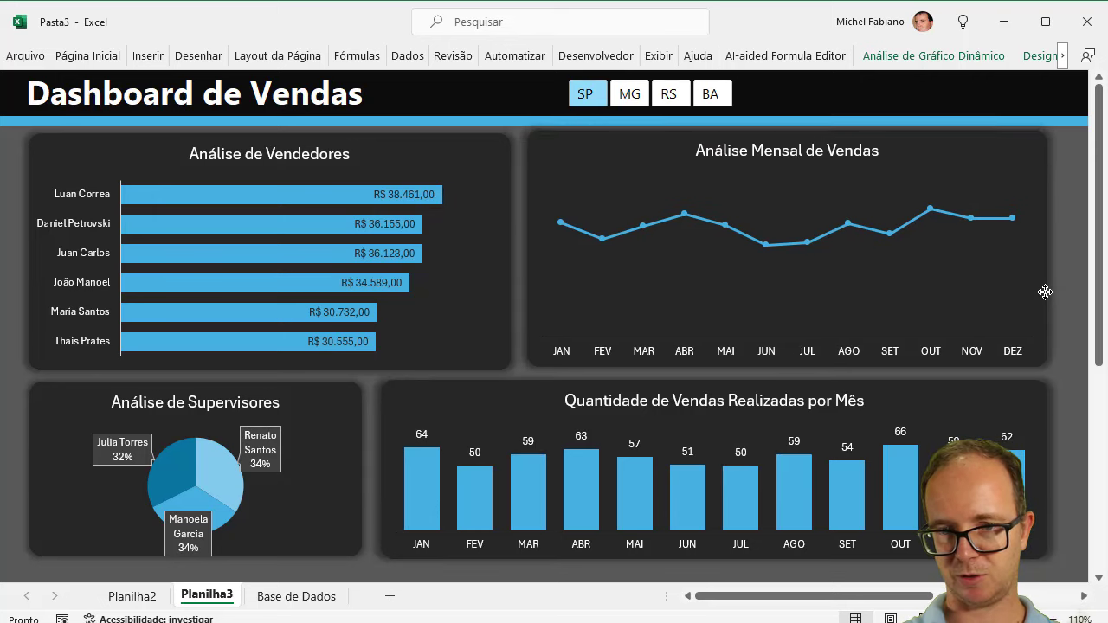
pyautogui.moveTo(1039, 293); pyautogui.dragTo(1041, 295)
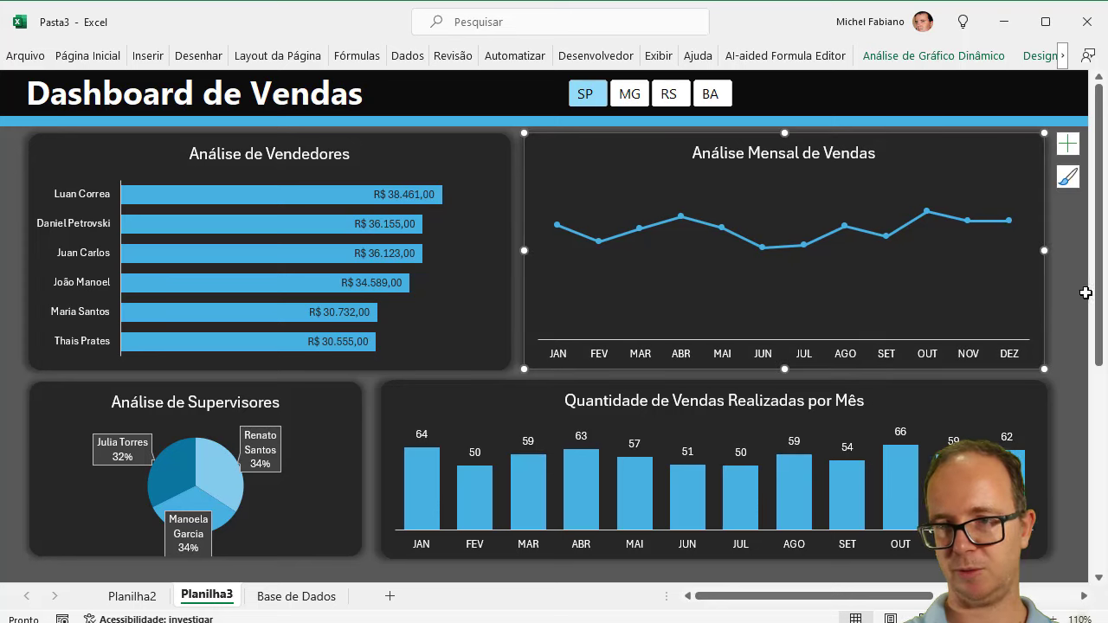
pyautogui.click(1070, 297)
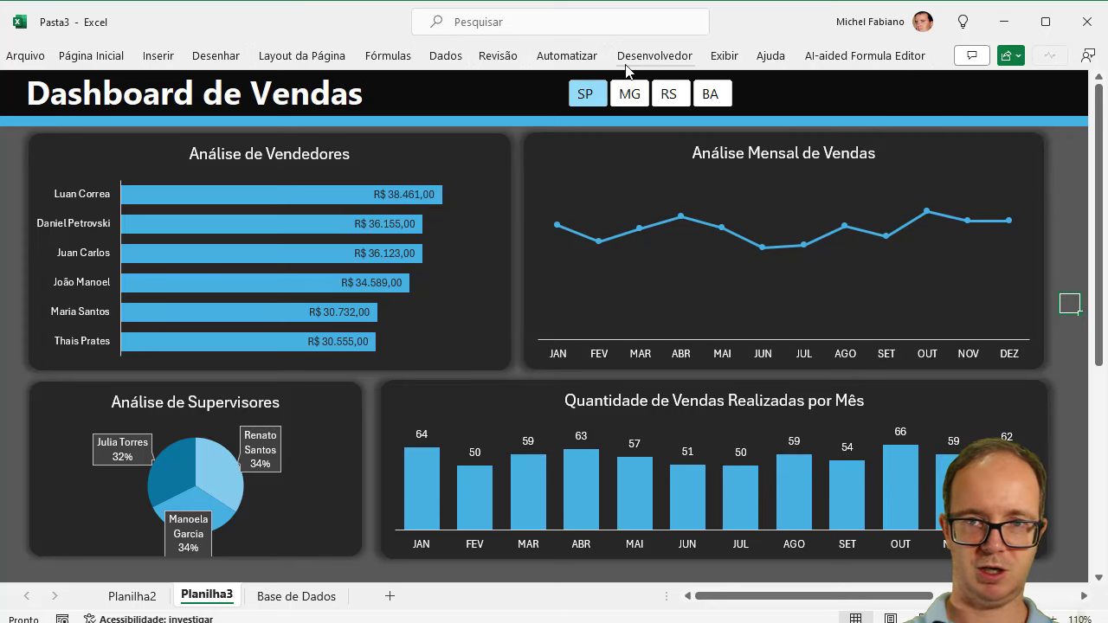
# Step: Filter the dashboard through MG and RS, ending on BA
pyautogui.click(629, 95)
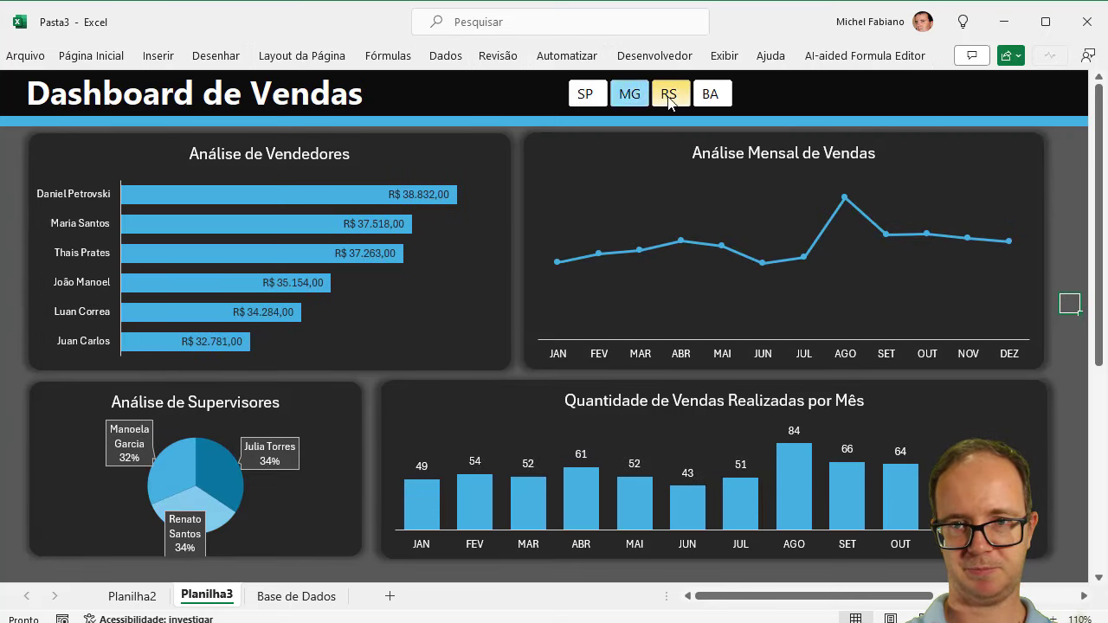
pyautogui.click(669, 100)
pyautogui.click(712, 100)
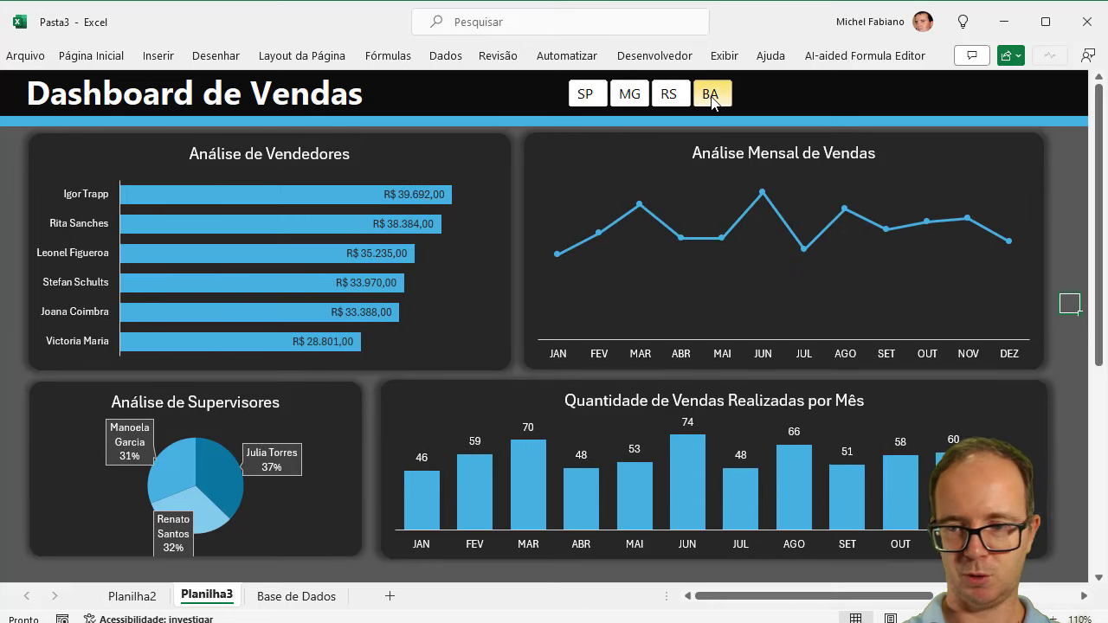